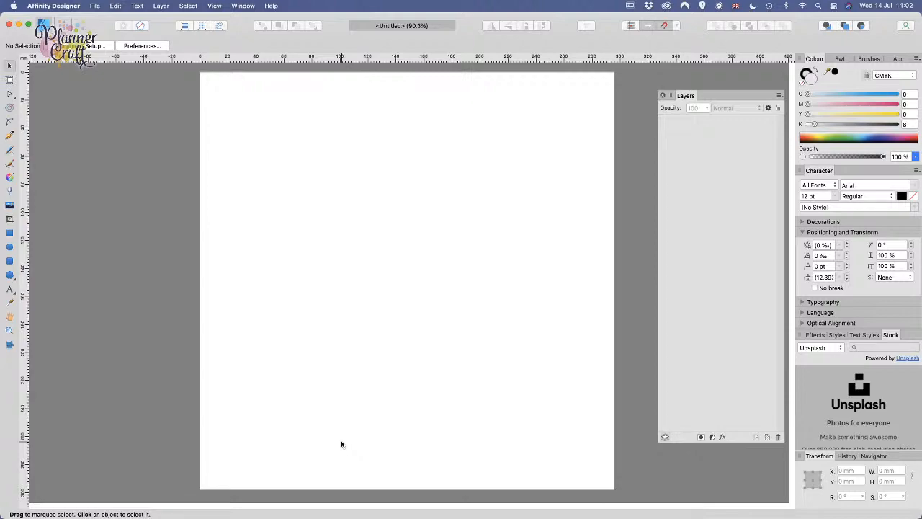
Step: Switch to Finder and preview the mermaid SVG files among the Design bundles search results, including DigitalGemsMermaid.svg and Every Mermaid Needs Water.svg
mouse_move(238, 516)
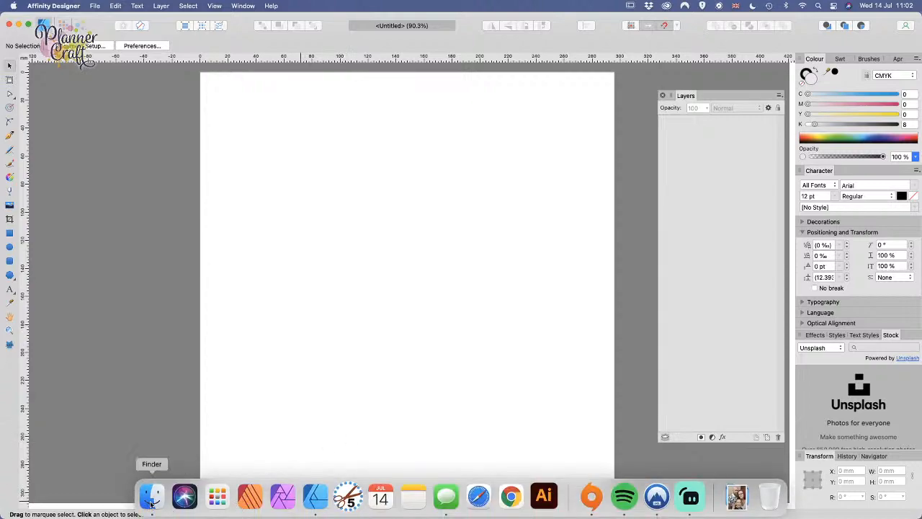
left_click(151, 497)
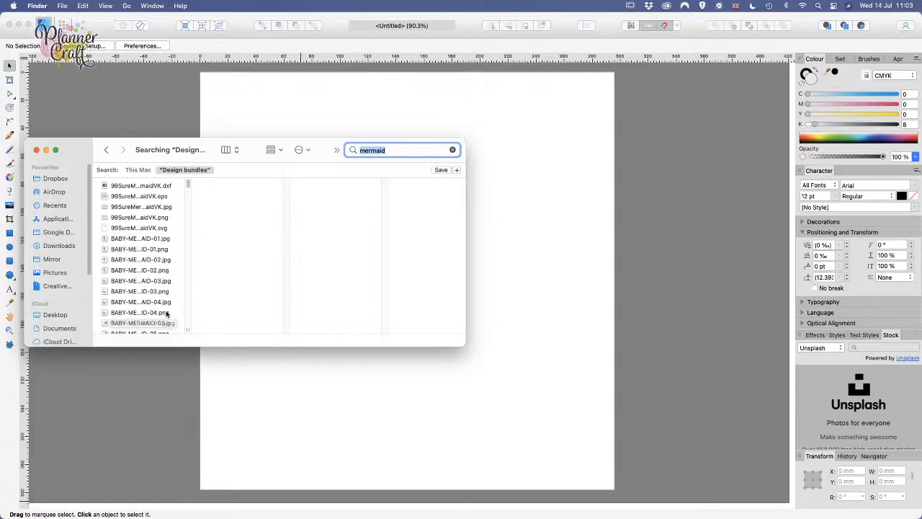
scroll(144, 317, "down", 5)
scroll(144, 317, "down", 5)
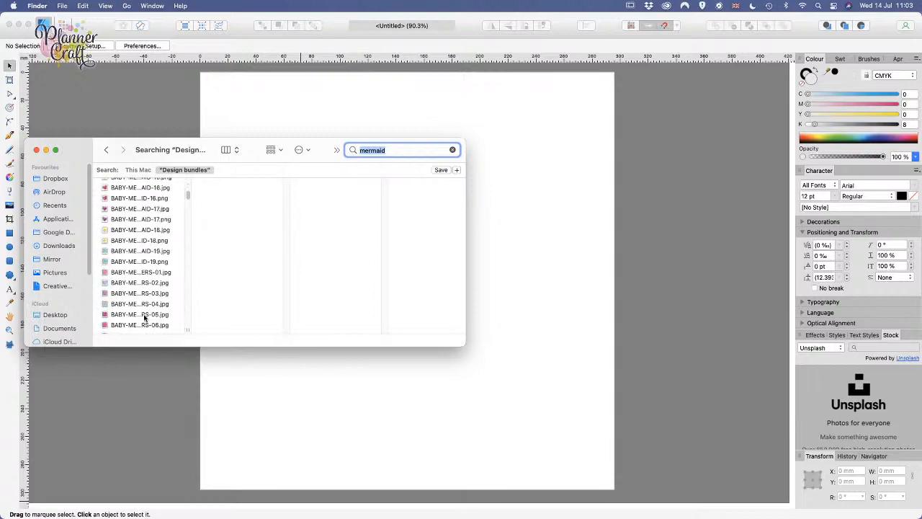
scroll(144, 317, "down", 5)
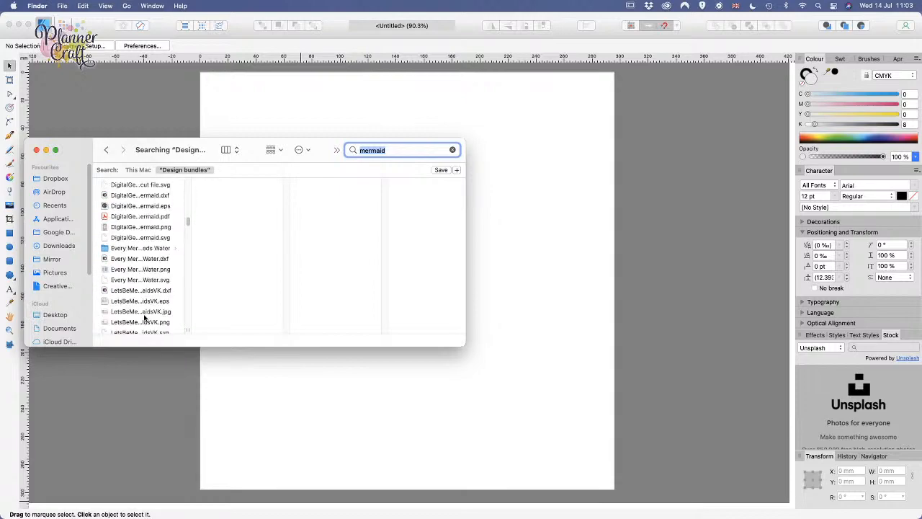
left_click(136, 239)
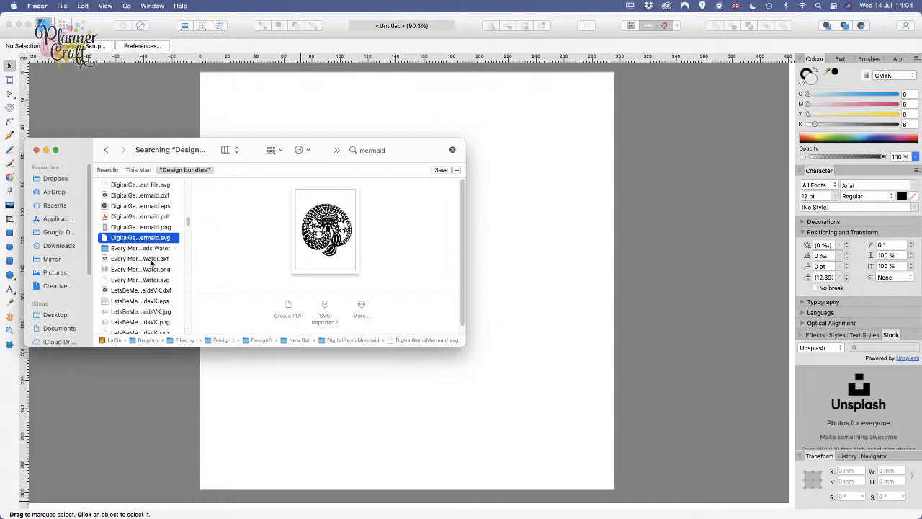
left_click(151, 260)
left_click(159, 280)
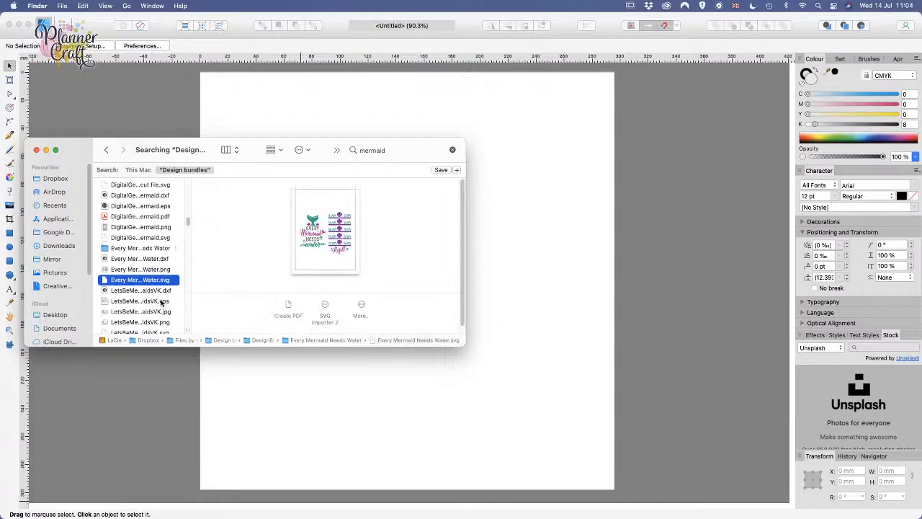
Step: Find LetsBeMermaidsVK.svg in the search results and open it with Affinity Designer
scroll(161, 302, "down", 3)
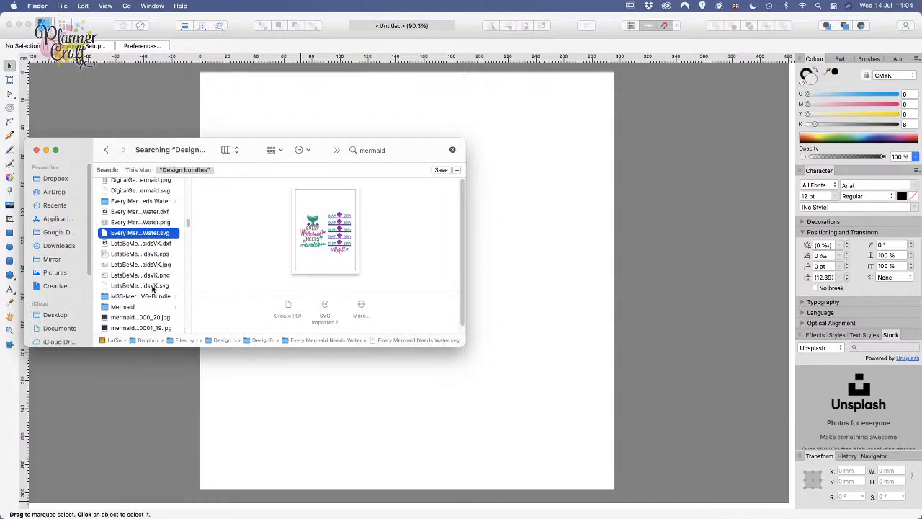
left_click(152, 286)
left_click(152, 286)
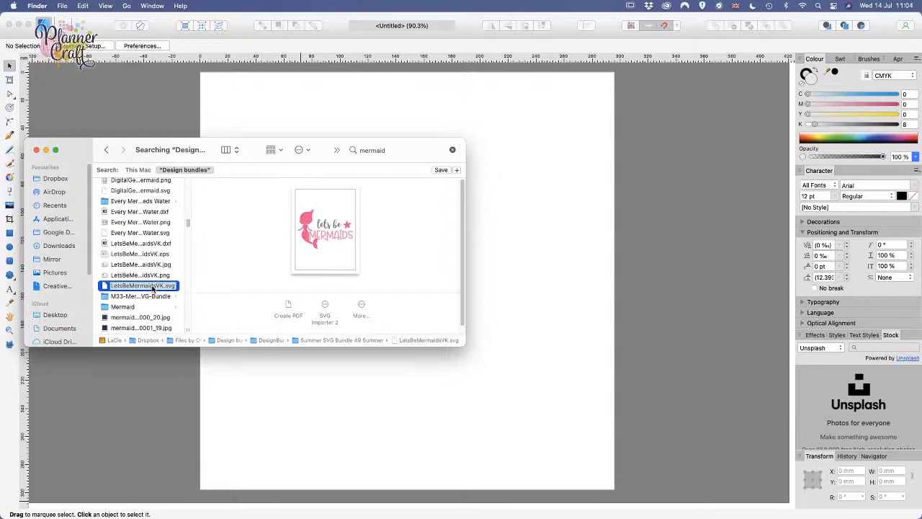
right_click(152, 287)
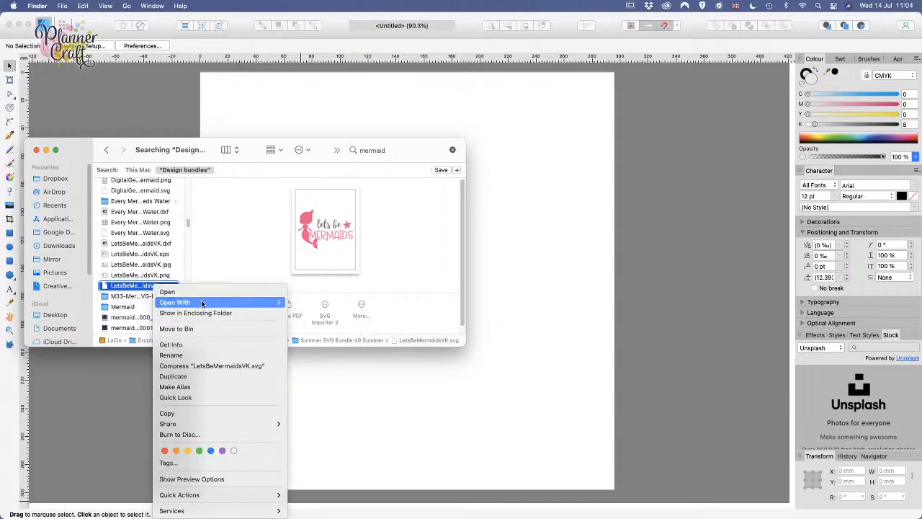
mouse_move(201, 302)
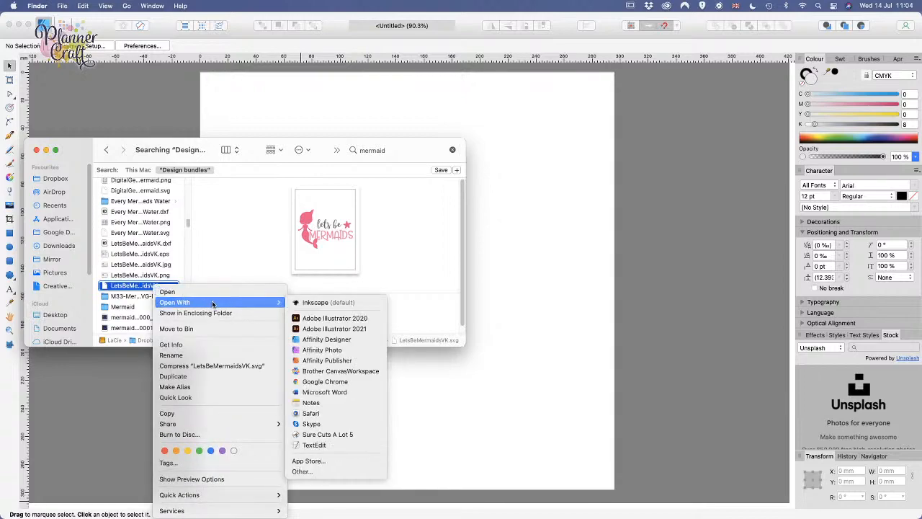
left_click(352, 344)
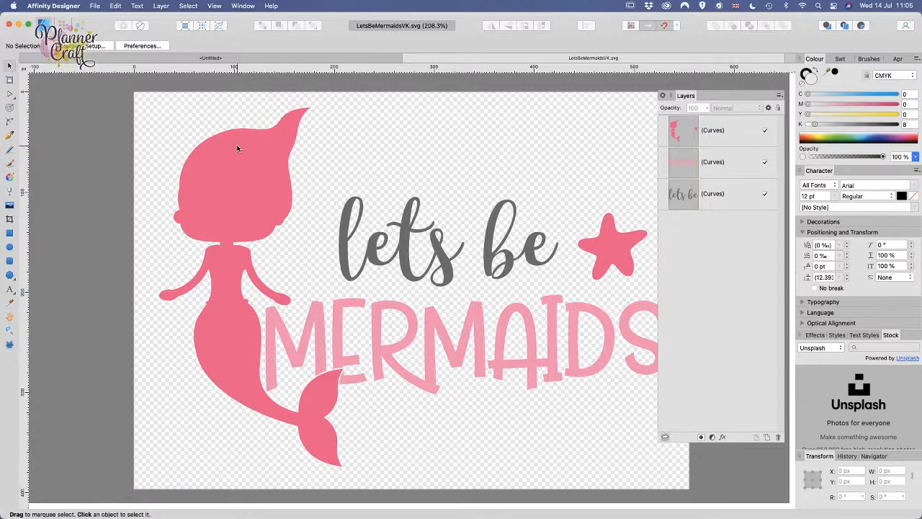
Step: Copy all the "lets be MERMAIDS" artwork into the untitled document and move it near the page centre, about X 37 mm, Y 86 mm
left_click_drag(144, 106, 694, 479)
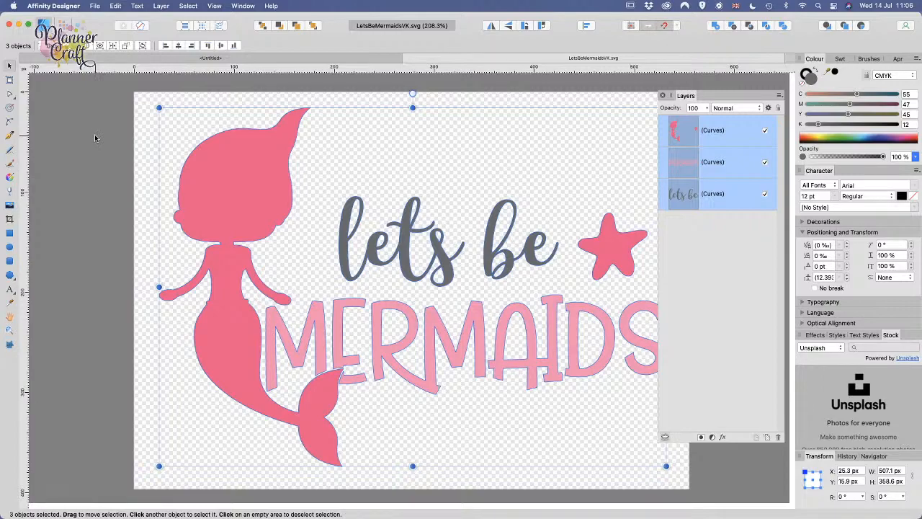
left_click(315, 59)
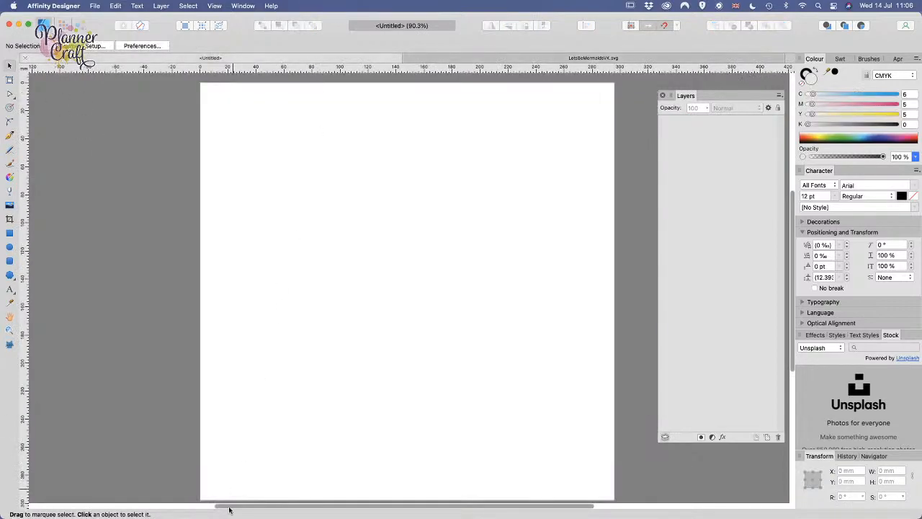
key("super+v")
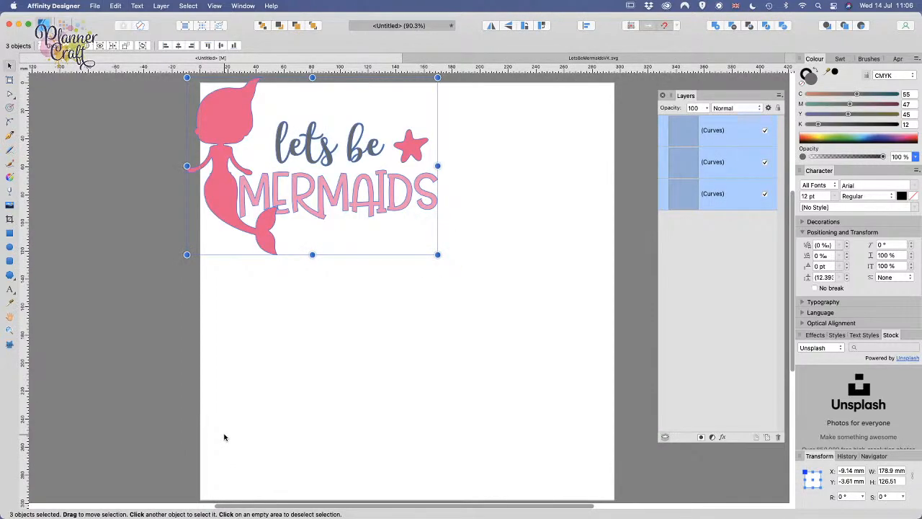
left_click_drag(265, 222, 333, 349)
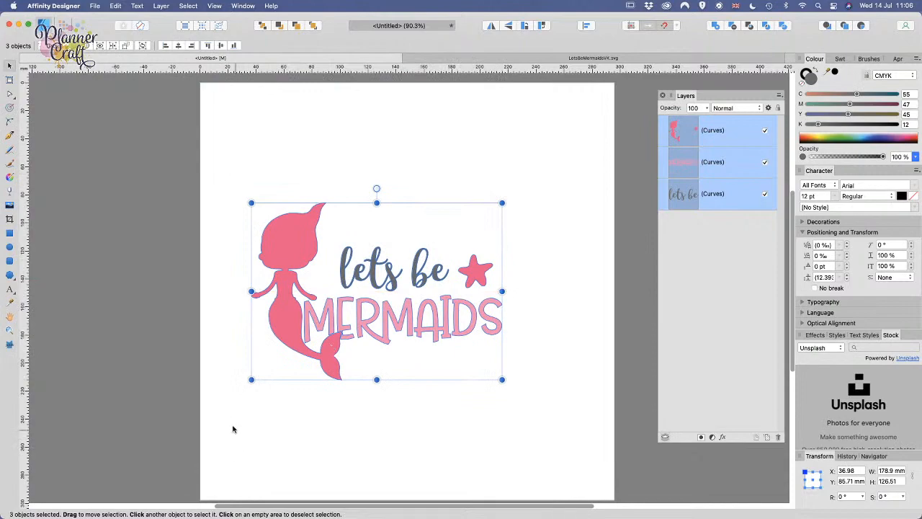
left_click(228, 322)
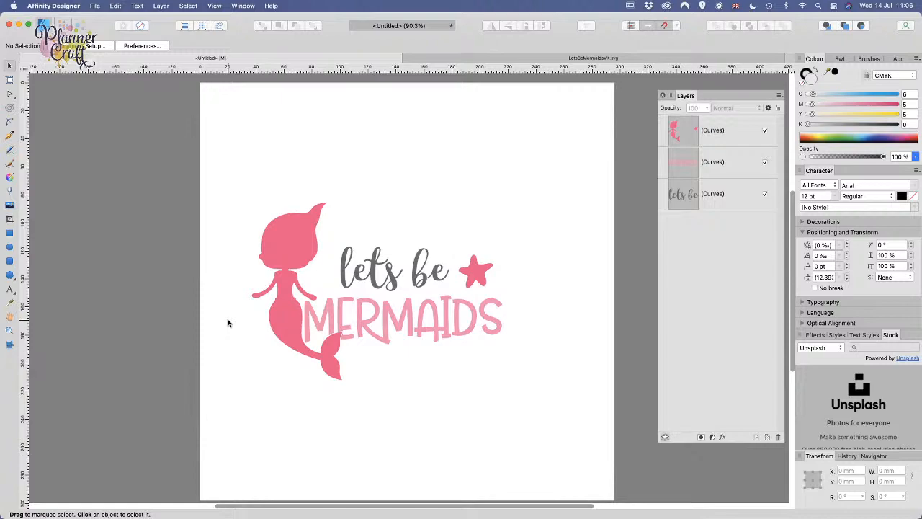
Step: Split the combined mermaid and starfish curves into separate objects with the Divide operation
left_click(285, 319)
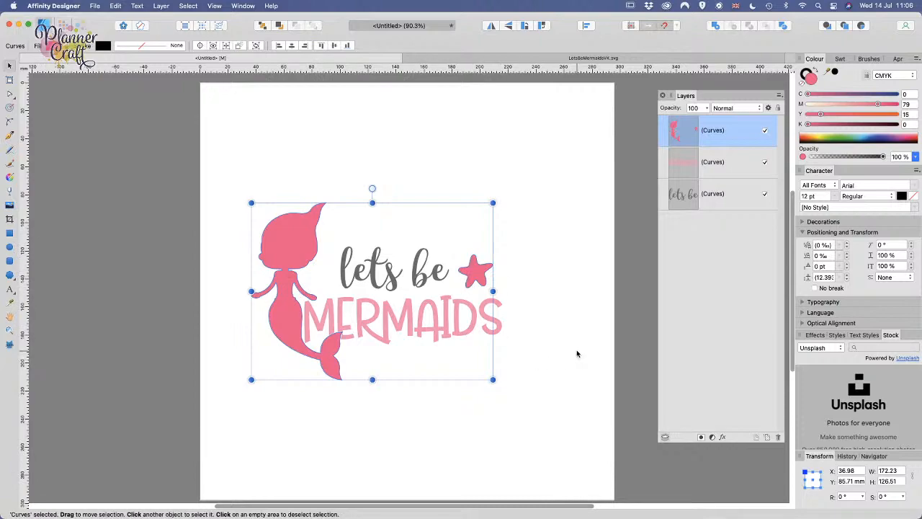
left_click(784, 26)
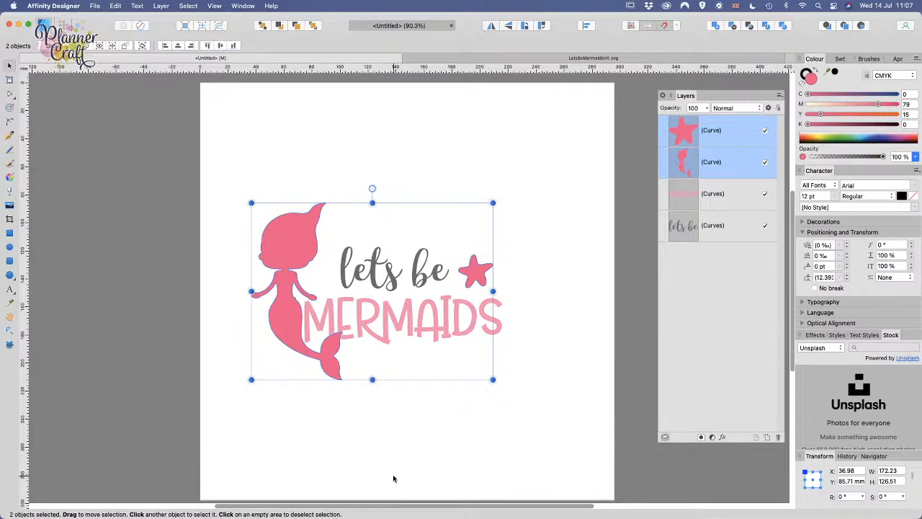
left_click(369, 435)
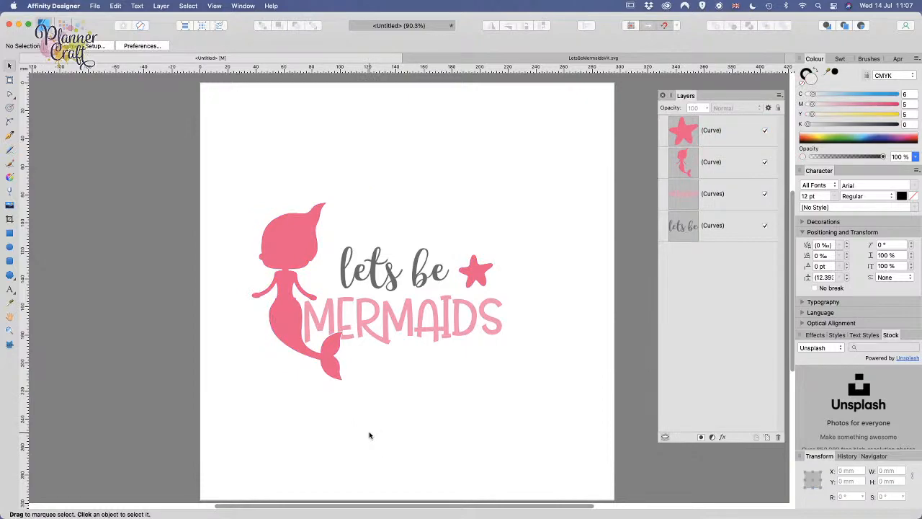
Step: Move the mermaid above the lettering to about X 120 mm, Y 6 mm, and the starfish beside her tail at about X 107 mm, Y 90 mm
left_click(285, 324)
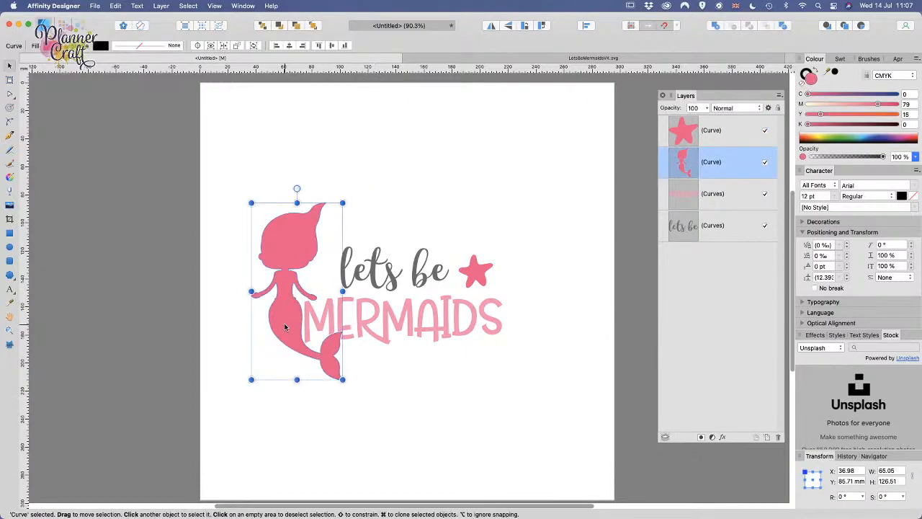
left_click_drag(286, 324, 404, 213)
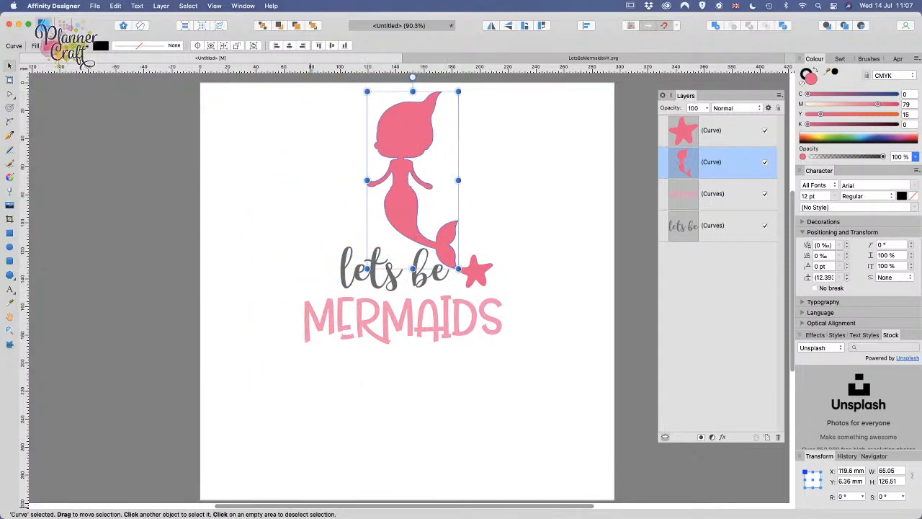
left_click(453, 388)
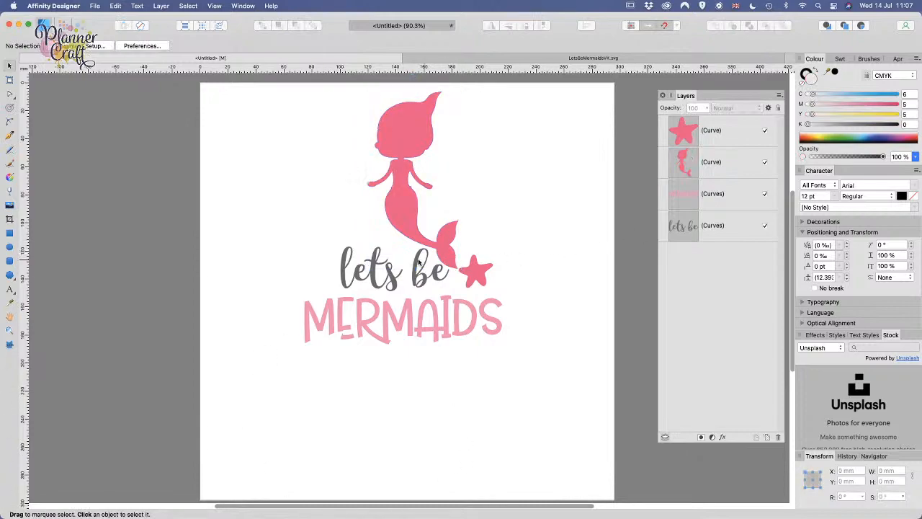
left_click_drag(475, 276, 365, 232)
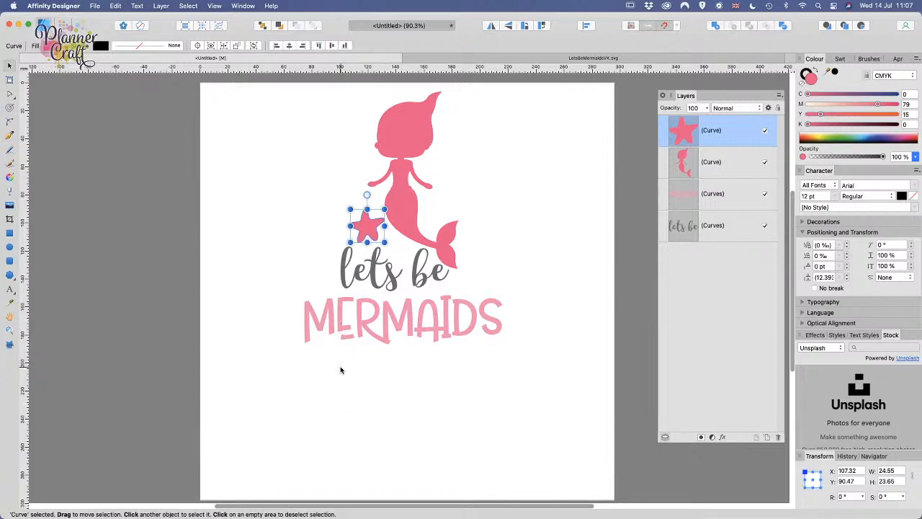
Step: Draw a closed five-cornered Pen tool shape bridging the gap in the lower stem of the E in MERMAIDS, and activate the Node tool
left_click(716, 196)
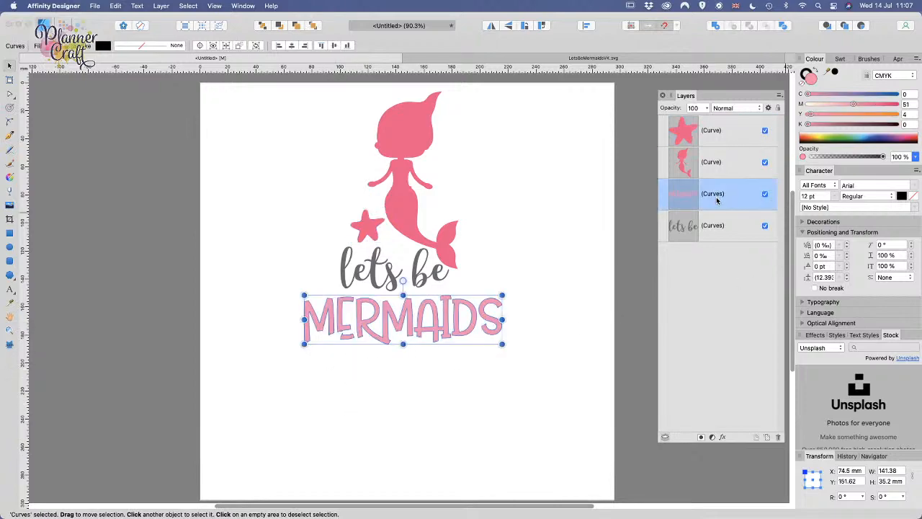
left_click(334, 382)
scroll(334, 381, "up", 8)
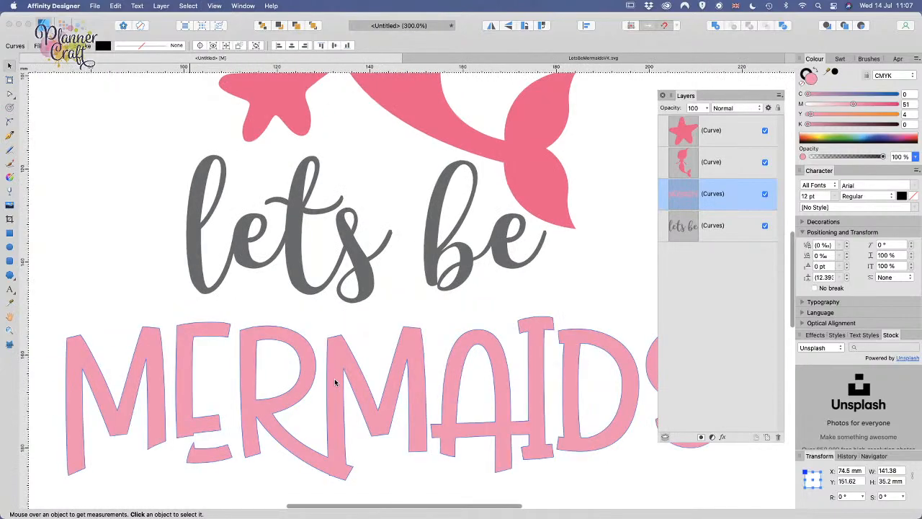
scroll(259, 408, "left", 4)
scroll(260, 408, "down", 3)
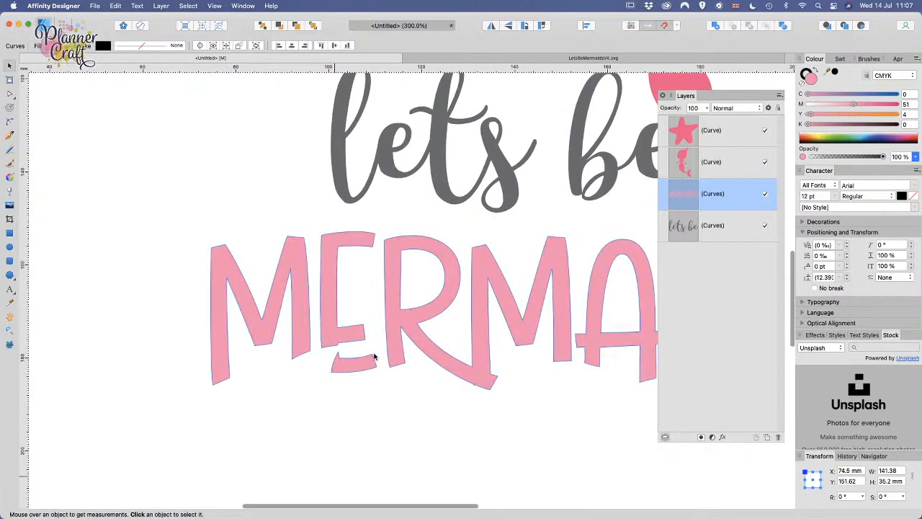
scroll(374, 356, "up", 8)
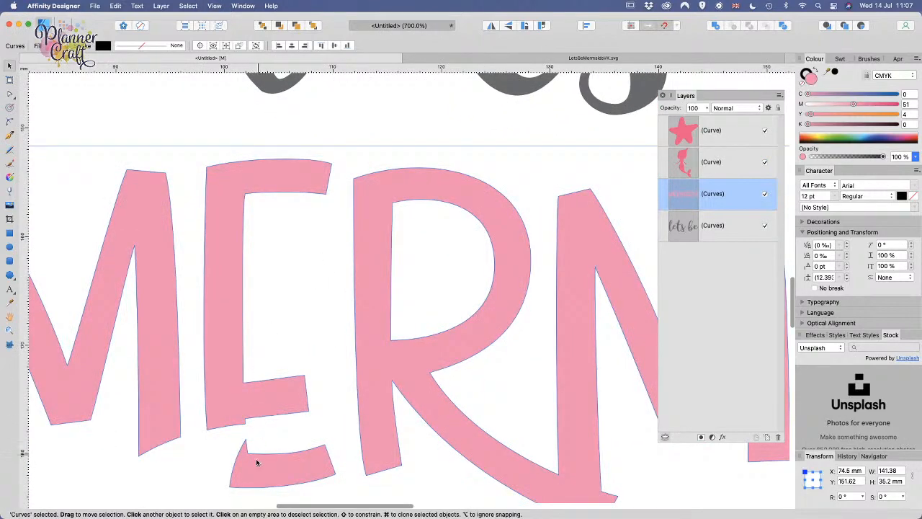
key("p")
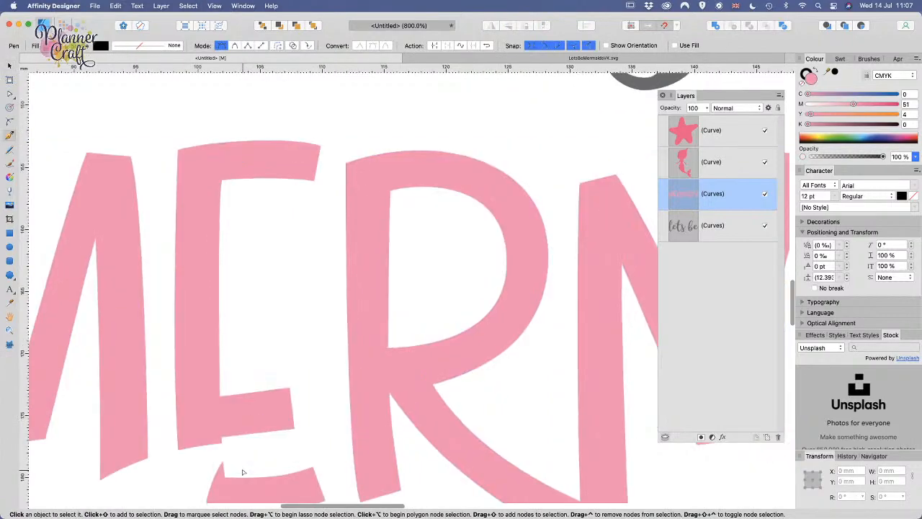
left_click_drag(247, 448, 342, 385)
scroll(342, 386, "up", 1)
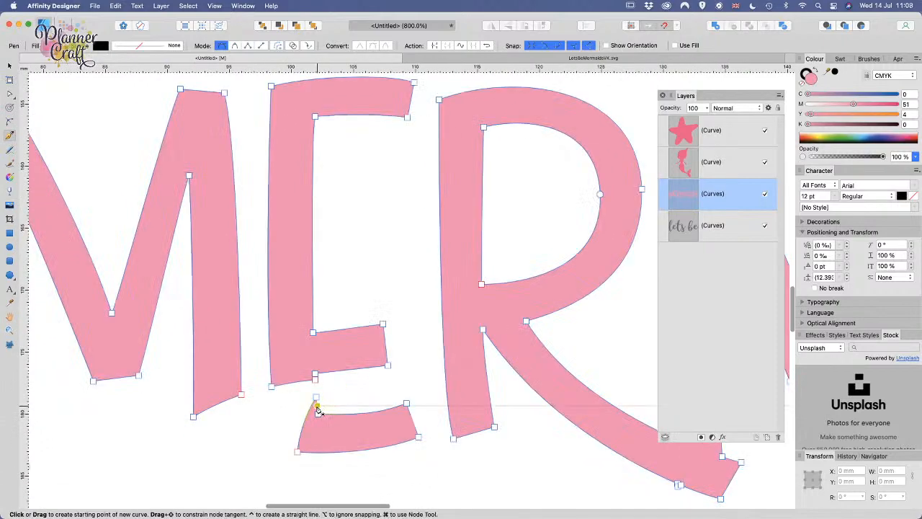
left_click(317, 406)
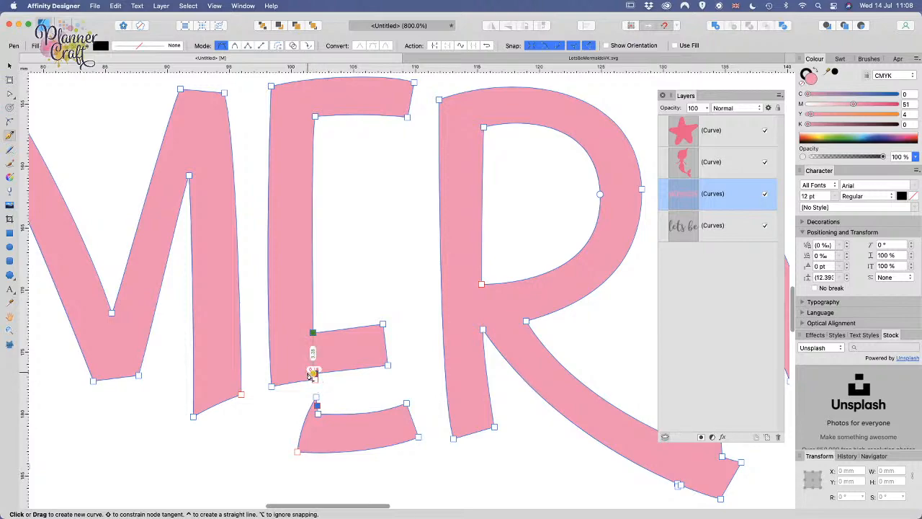
left_click(308, 372)
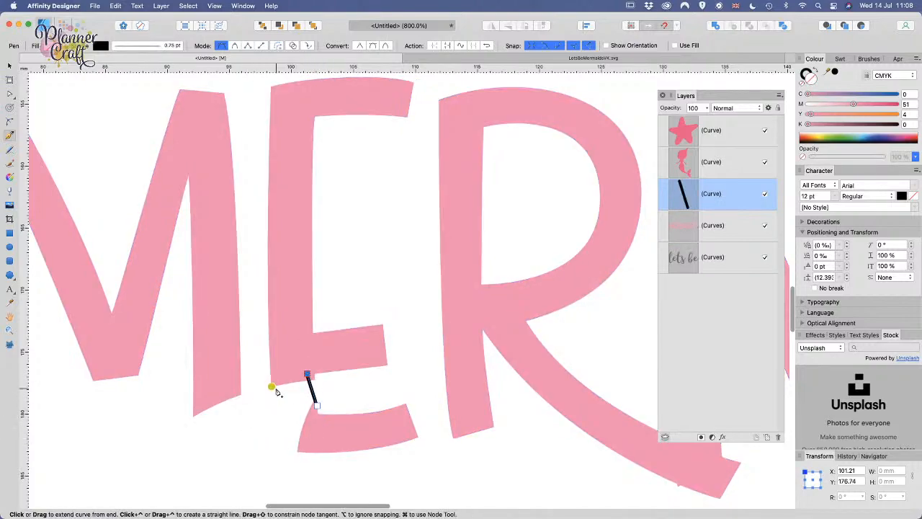
left_click(272, 379)
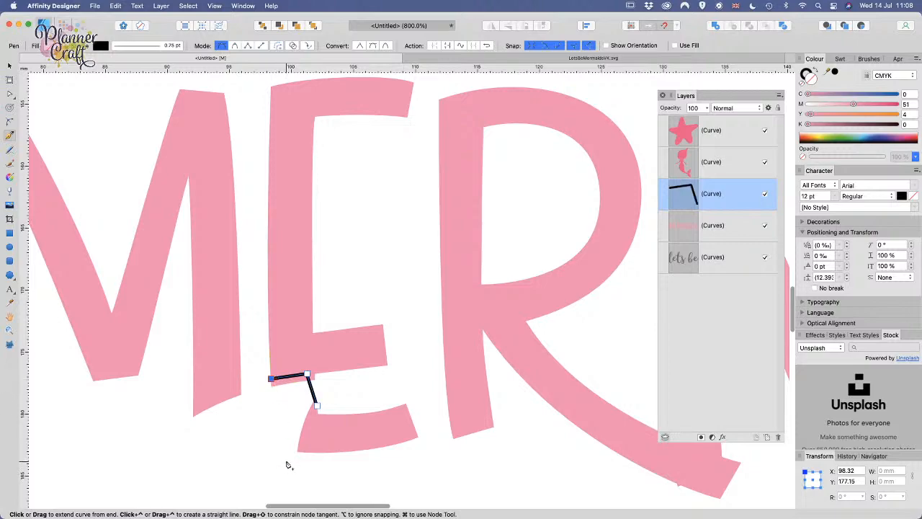
left_click(271, 445)
left_click(306, 452)
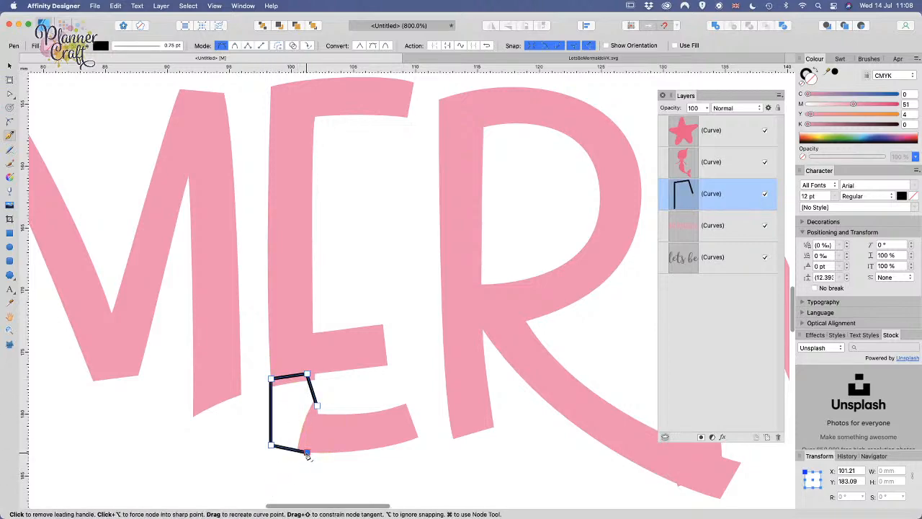
left_click(317, 408)
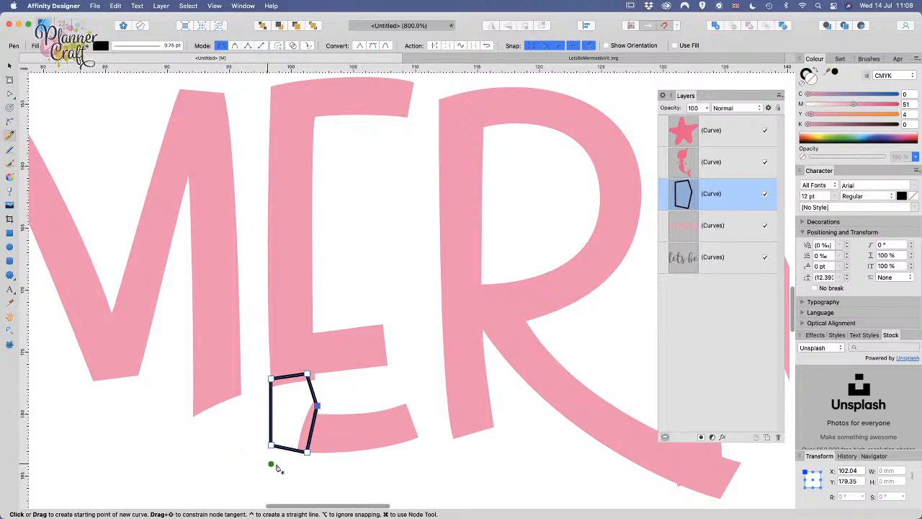
key("a")
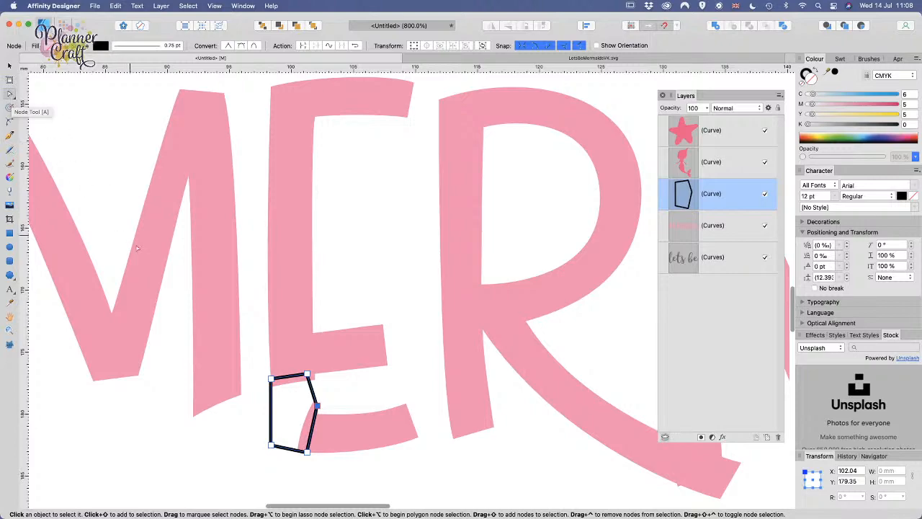
Step: Align the E patch's upper-right node to about X 101.9 mm, Y 176.7 mm, and convert its lower-right node to smooth with level handles
left_click_drag(307, 375, 314, 374)
left_click(315, 374)
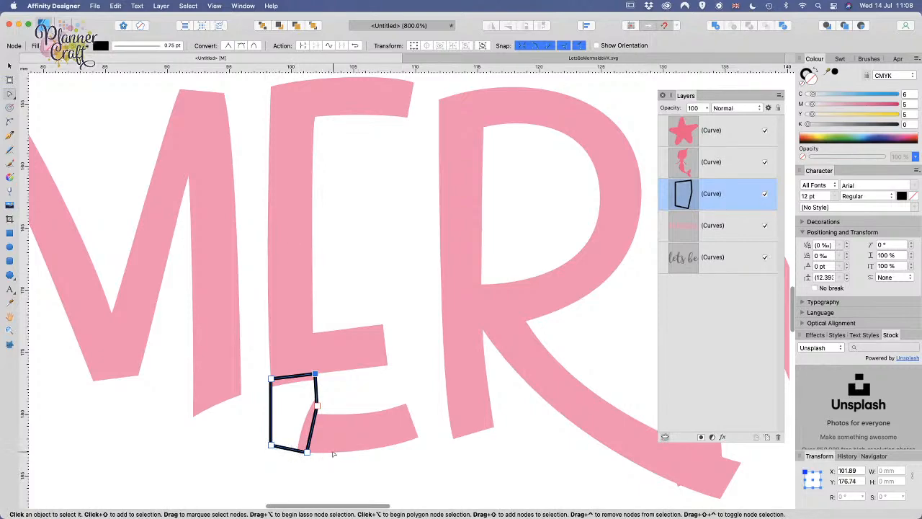
left_click(306, 452)
left_click(241, 46)
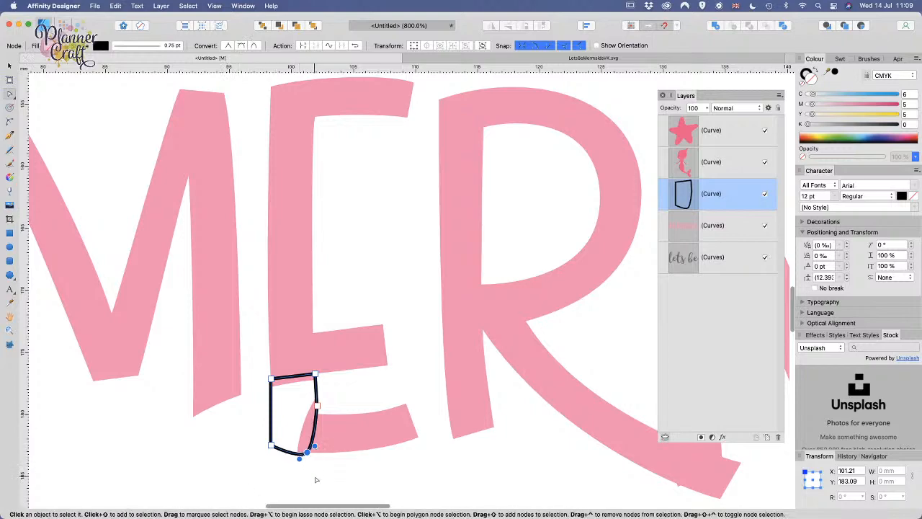
left_click_drag(299, 458, 295, 458)
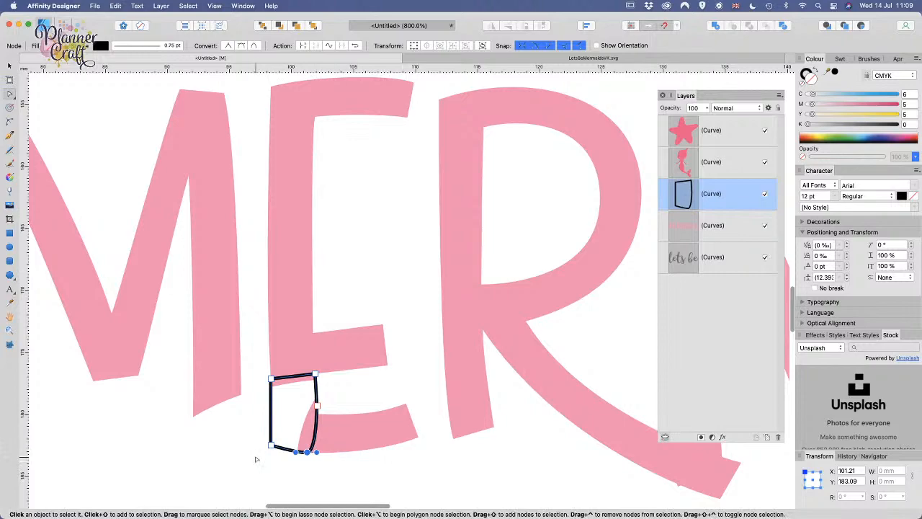
left_click(10, 65)
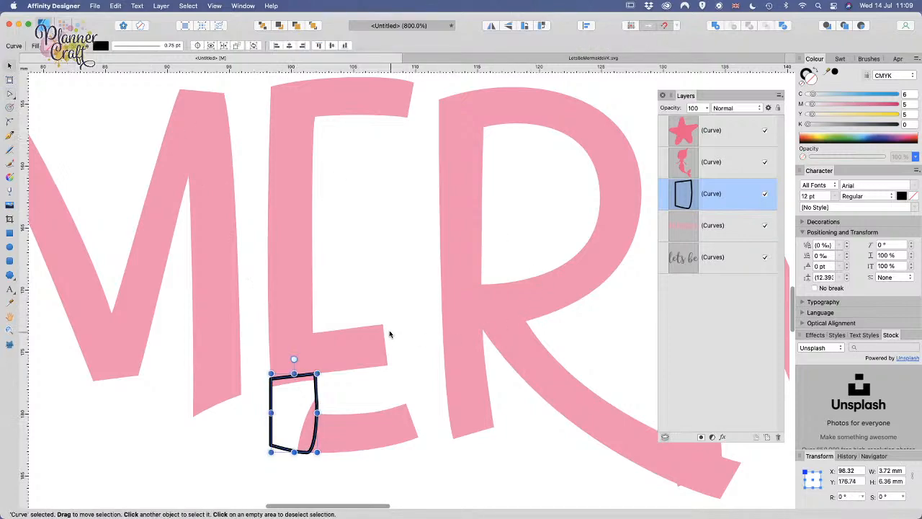
Step: Remove the black outline from the patch shape on the E
key("space")
left_click_drag(364, 341, 372, 205)
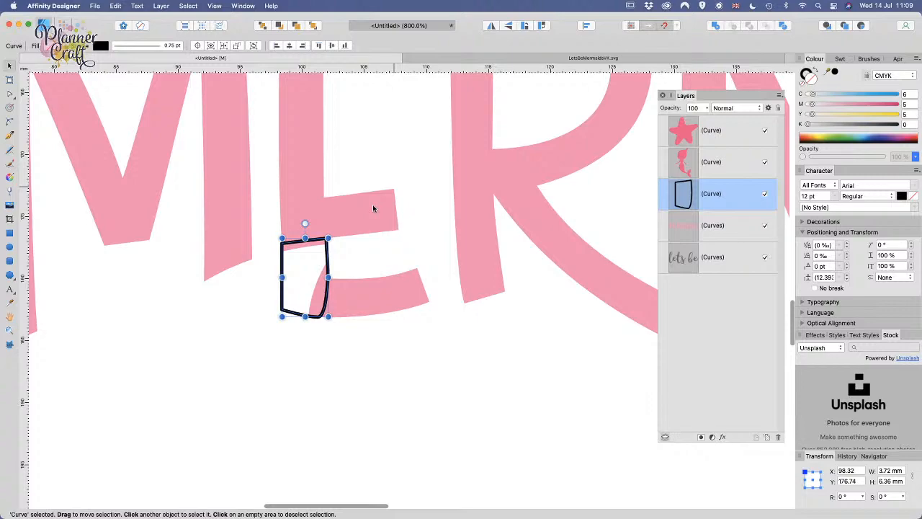
scroll(373, 208, "up", 5)
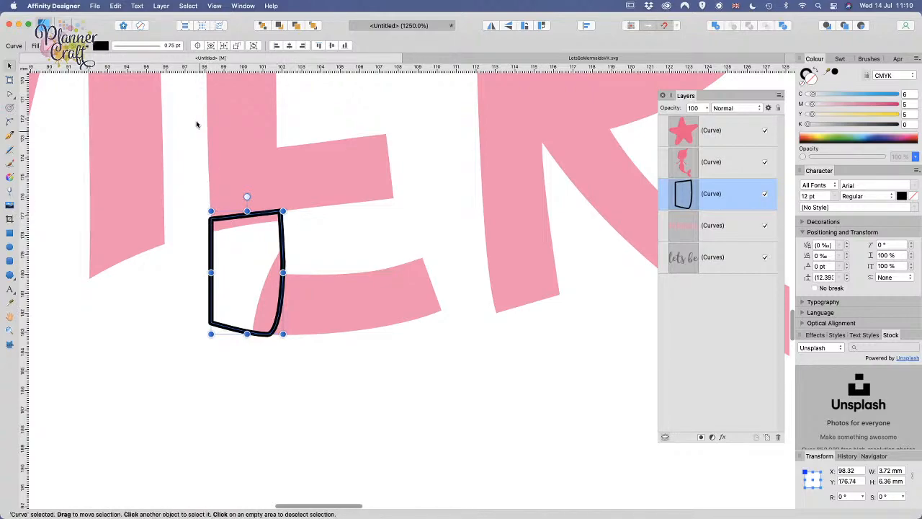
left_click(102, 46)
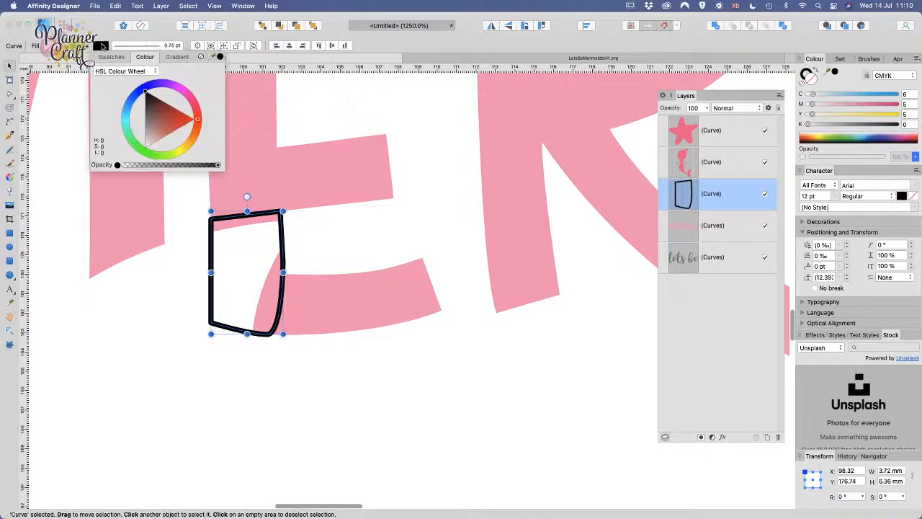
left_click(202, 59)
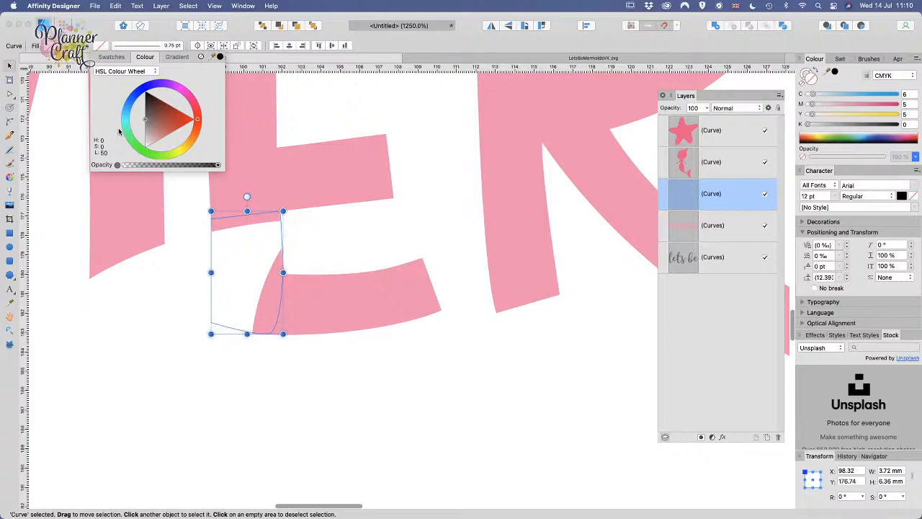
Step: Fill the E patch with the pink colour sampled from the MERMAIDS lettering and deselect it
left_click_drag(130, 64, 80, 63)
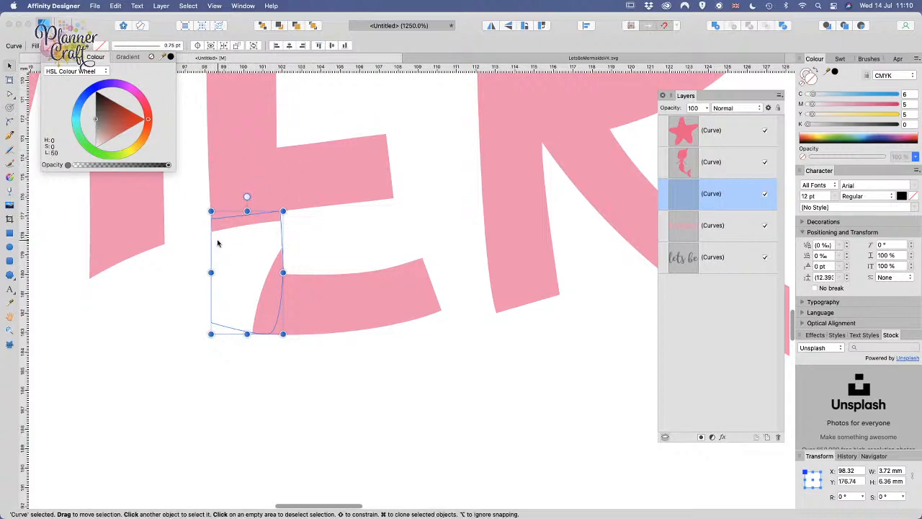
left_click(163, 57)
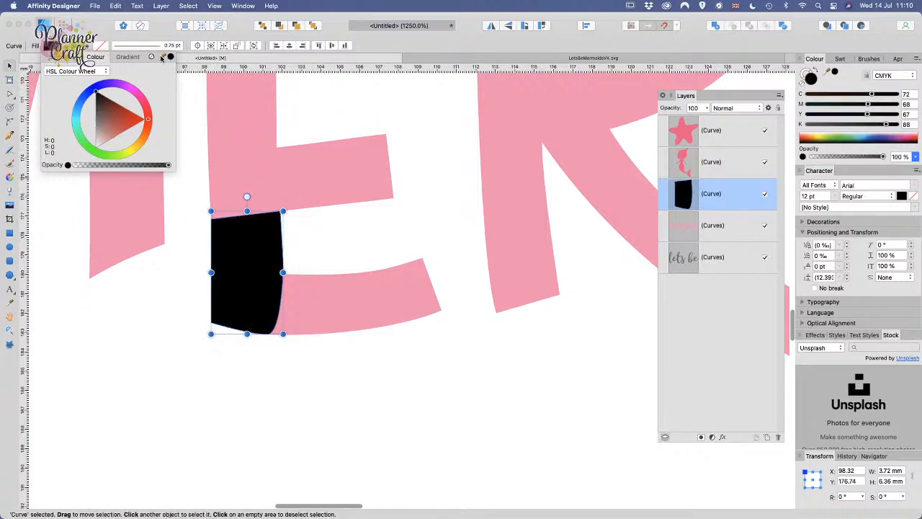
left_click_drag(163, 58, 263, 180)
left_click(171, 59)
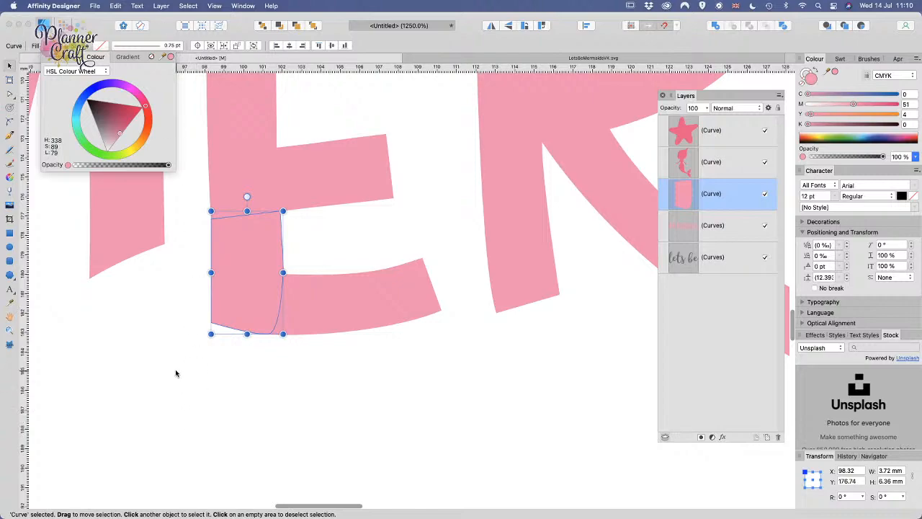
scroll(175, 373, "down", 3)
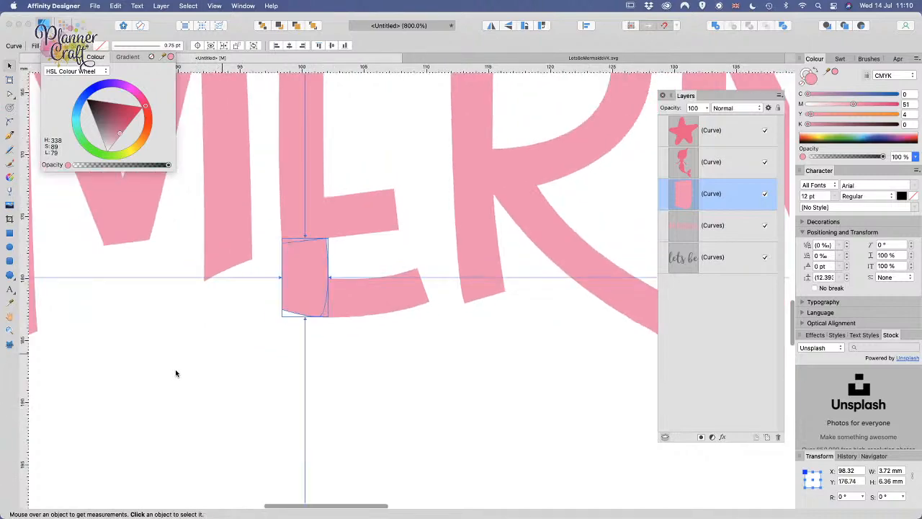
left_click(191, 382)
left_click(438, 395)
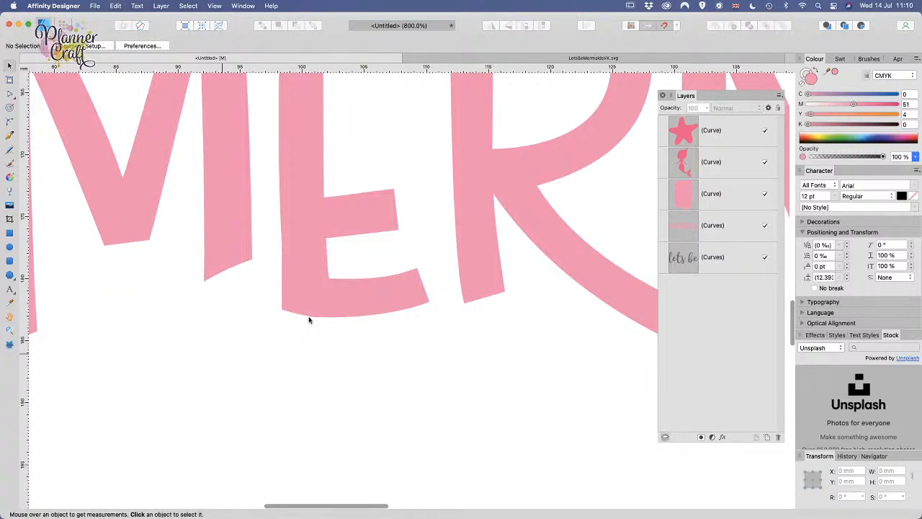
Step: Round the patch's lower edge by lengthening the left-hand handle of its bottom smooth node, and deselect the shape
key("super+equal")
key("super+equal")
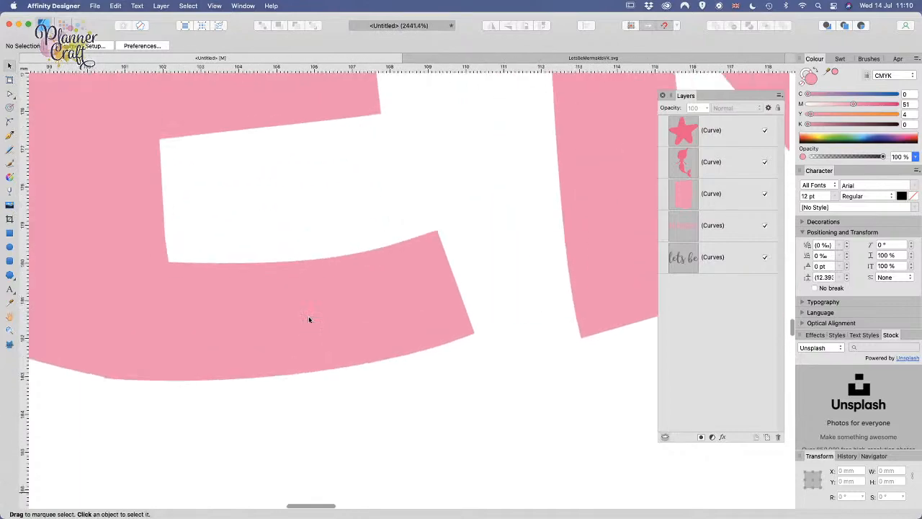
left_click(84, 349)
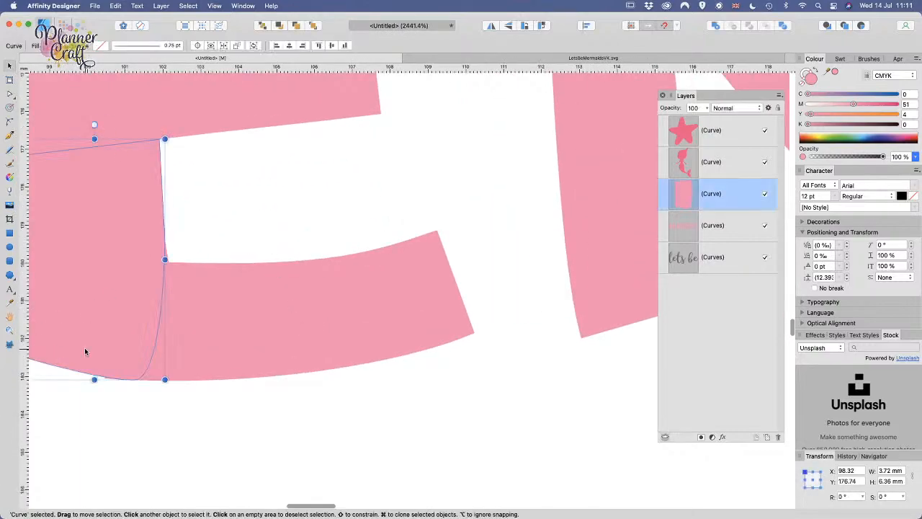
key("a")
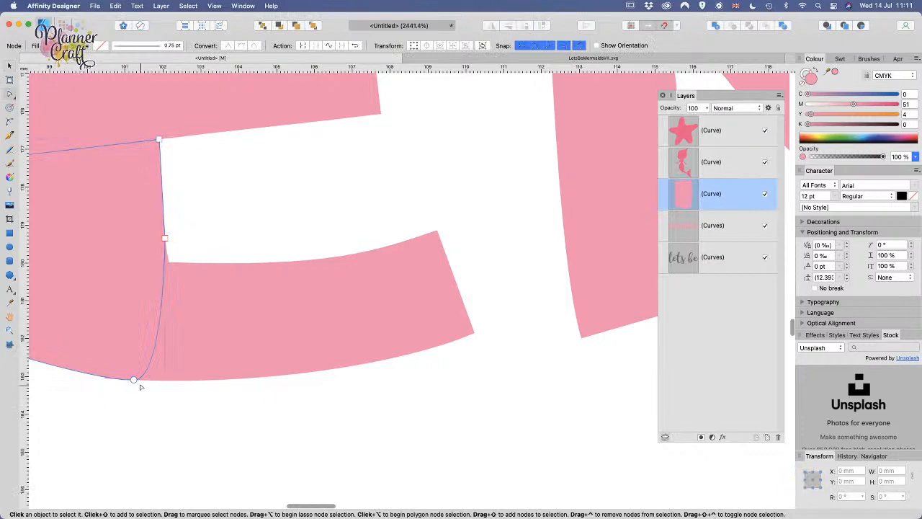
left_click(134, 378)
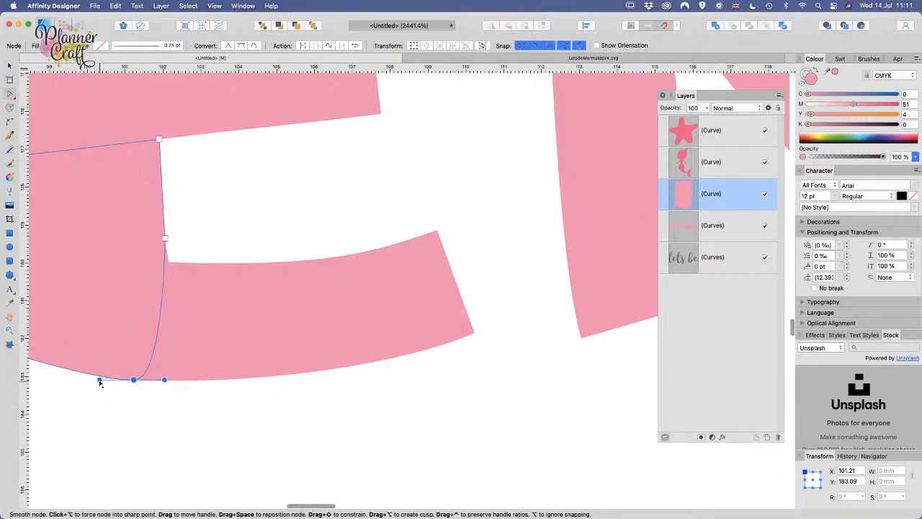
left_click_drag(100, 379, 53, 381)
left_click(217, 433)
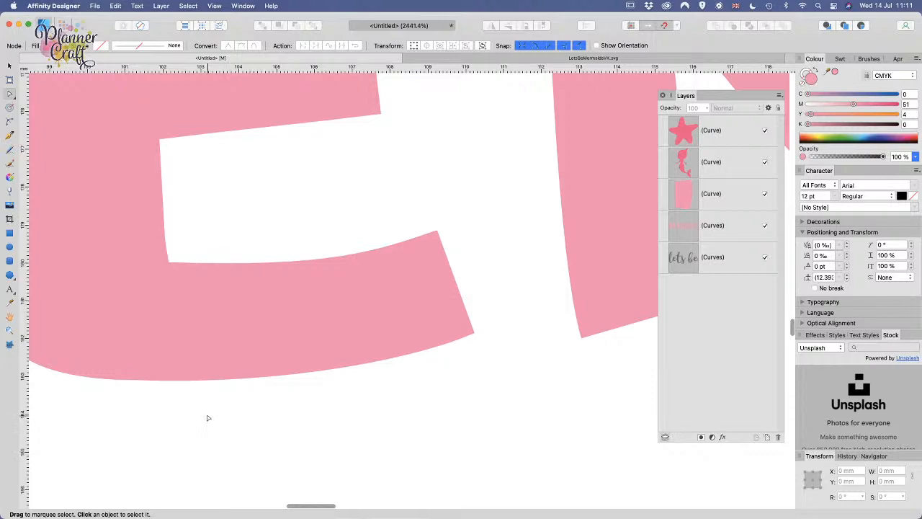
Step: Try lengthening the right leg of the first M by nudging its two bottom nodes down to Y 182.4 mm
key("super+minus")
key("super+minus")
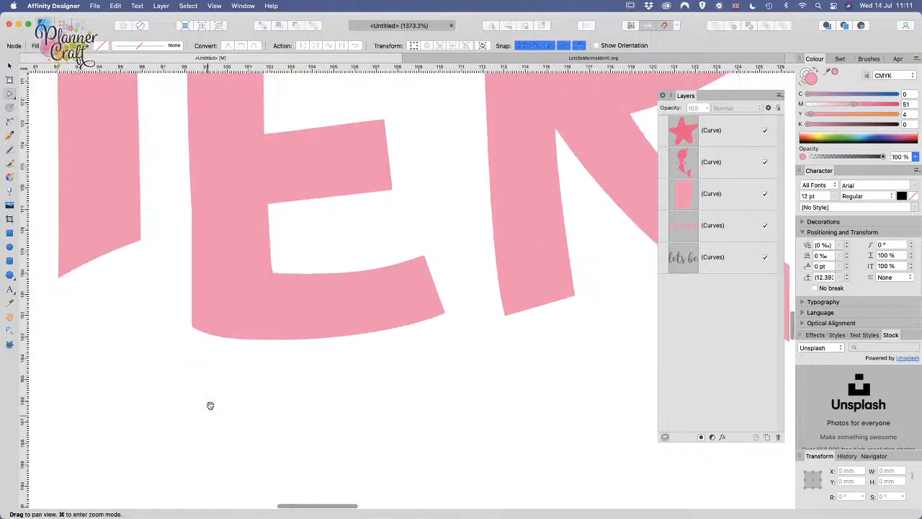
left_click_drag(335, 262, 424, 339)
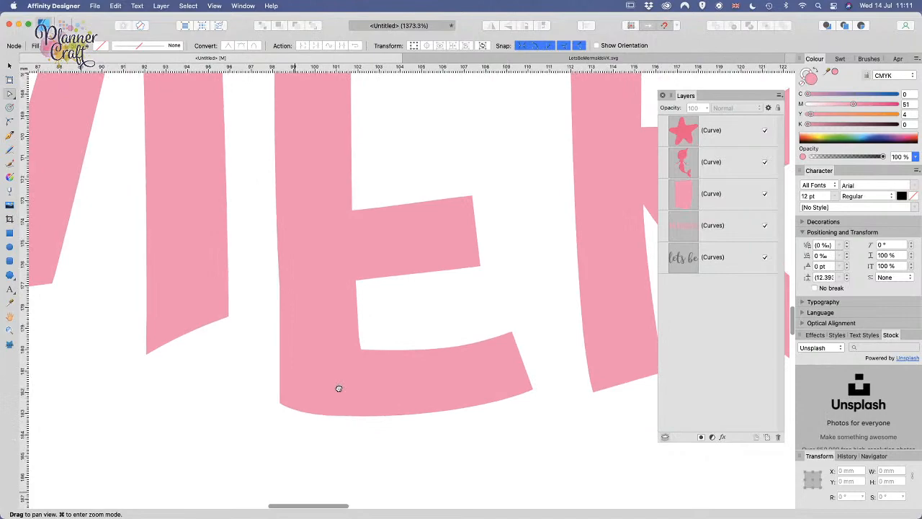
left_click_drag(339, 386, 423, 416)
left_click_drag(243, 367, 462, 307)
left_click(478, 310)
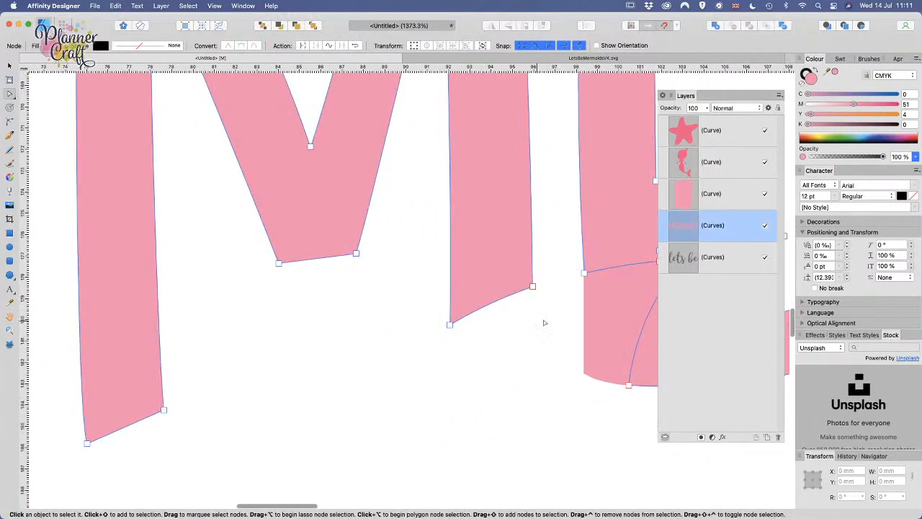
left_click_drag(561, 349, 389, 280)
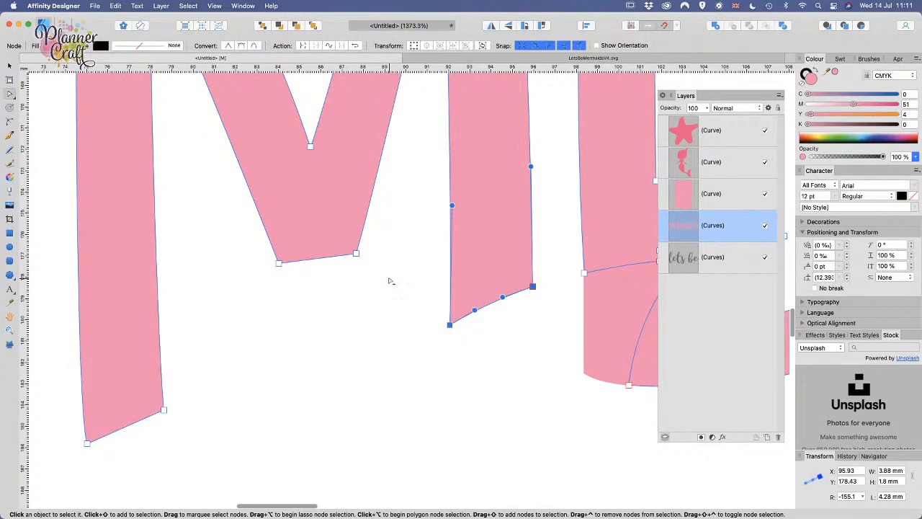
key("Down")
key("Down")
key("Down")
key("Down")
key("Down")
key("Down")
key("Down")
key("Down")
key("Down")
key("Down")
key("Down")
key("Down")
key("Down")
key("Down")
key("Down")
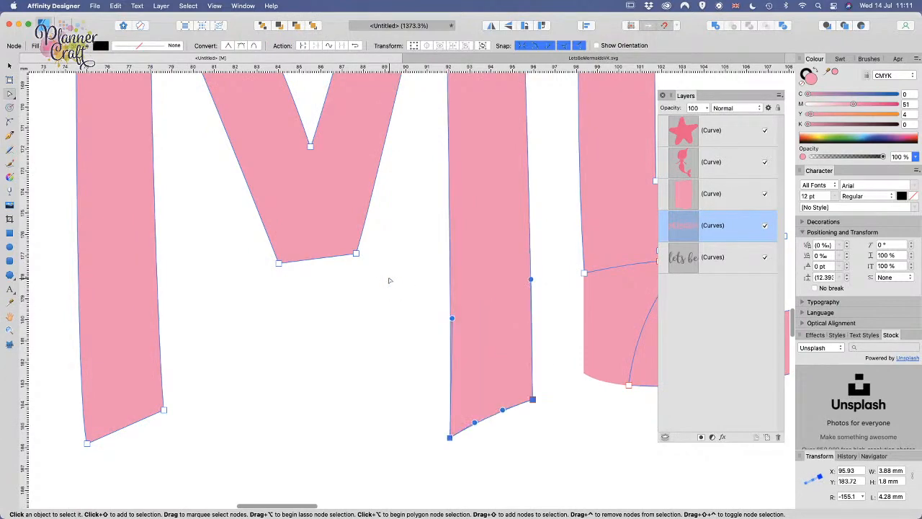
key("Up")
key("Up")
key("Up")
key("Up")
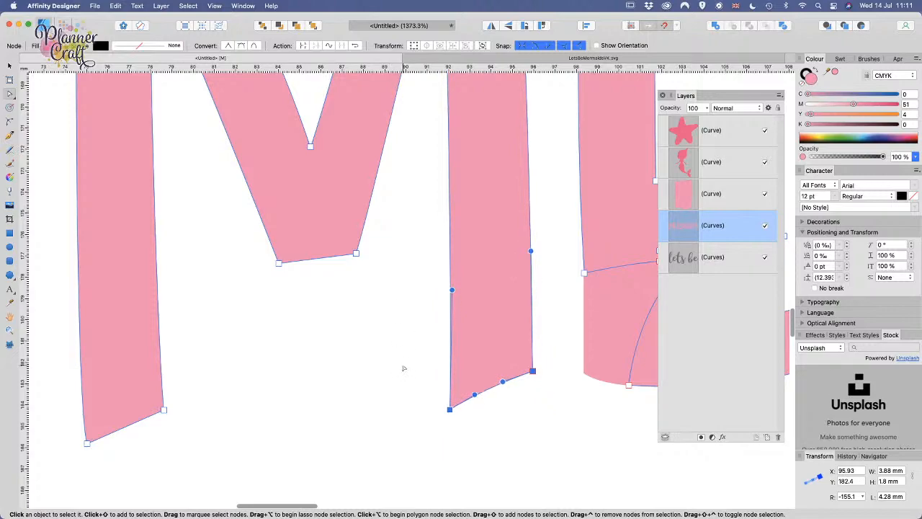
Step: Return the two bottom nodes of the first M's right leg to their original height and deselect the lettering
key("Up")
key("Up")
key("Up")
key("Up")
key("Up")
key("Up")
key("Up")
key("Up")
key("Up")
key("Up")
key("Up")
key("Up")
left_click(556, 340)
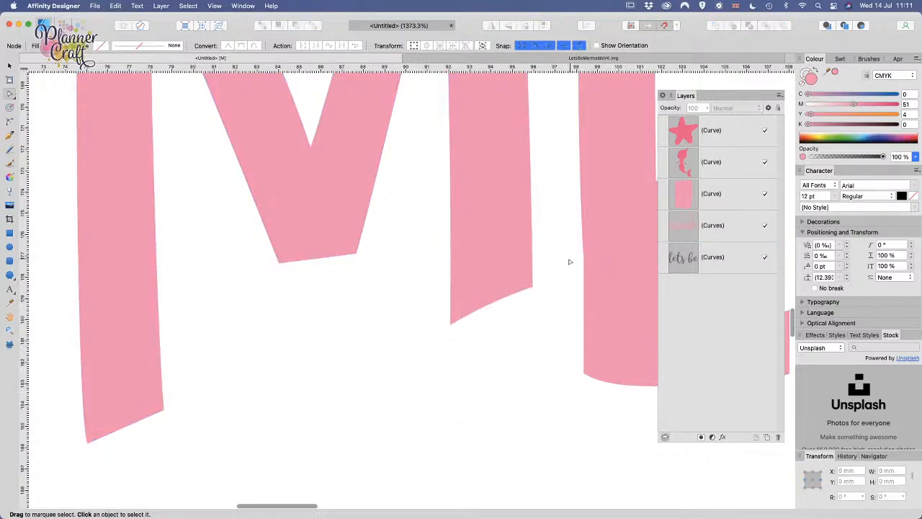
Step: Lengthen the right leg of the first M by lowering its two bottom nodes together to Y 182.66 mm, and deselect the lettering
mouse_move(563, 335)
left_mouse_down()
mouse_move(453, 280)
mouse_move(474, 272)
left_mouse_up()
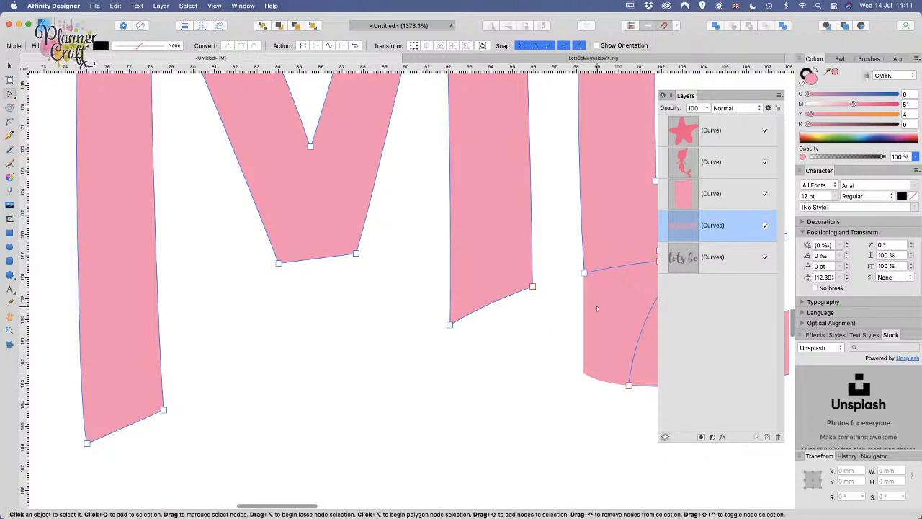
left_click_drag(568, 350, 411, 262)
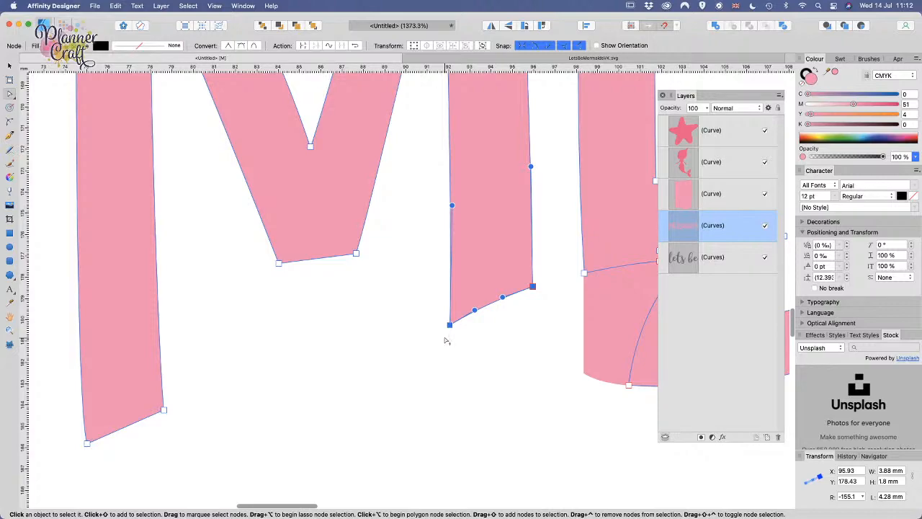
key("shift+Down")
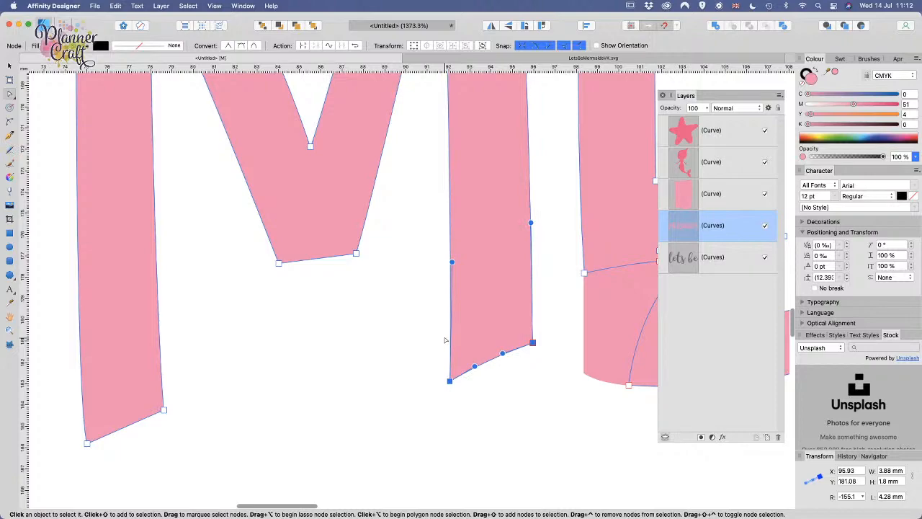
key("Down")
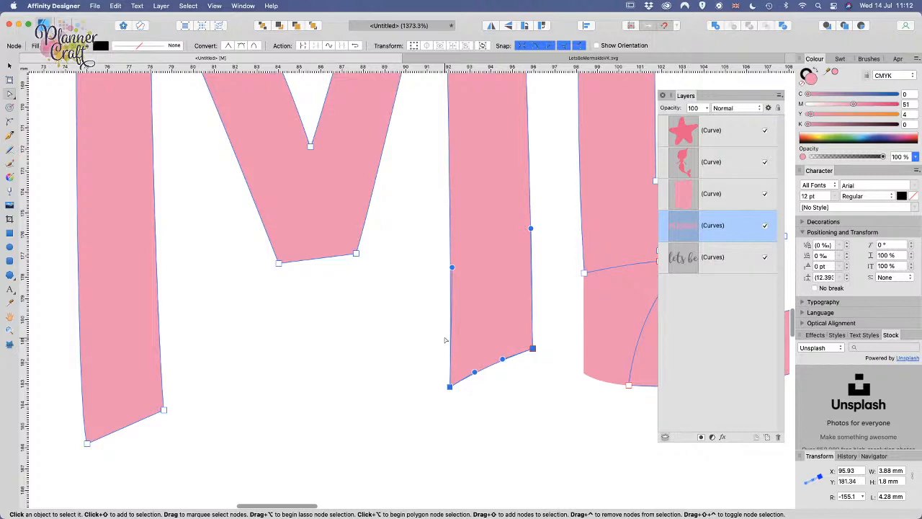
key("Down")
key("Down")
key("Down")
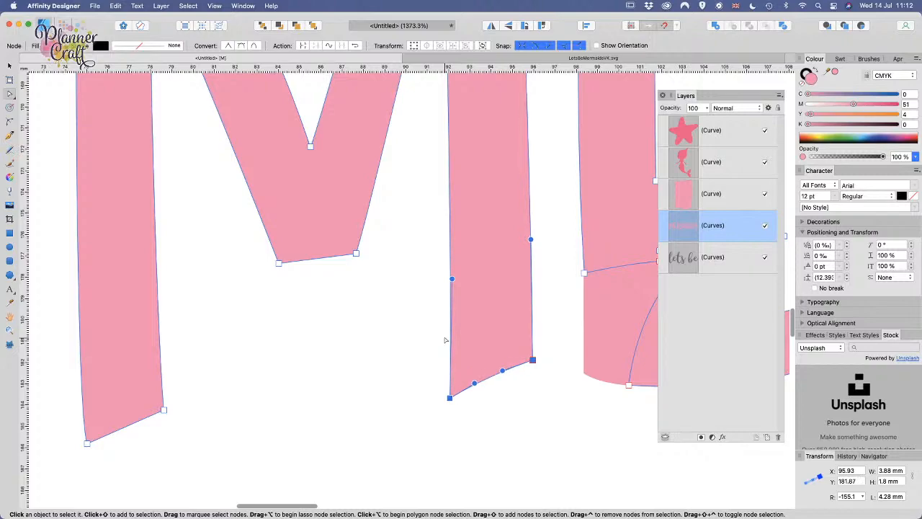
key("Down")
key("Down")
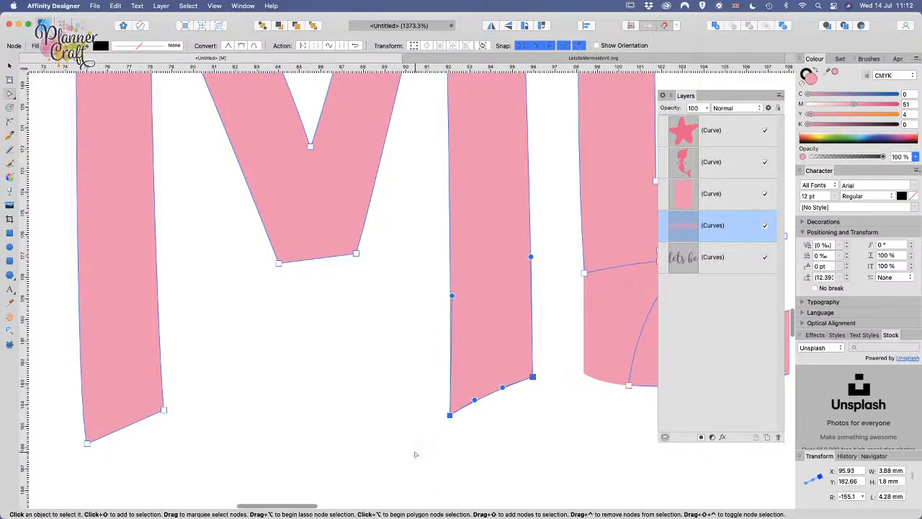
left_click(368, 400)
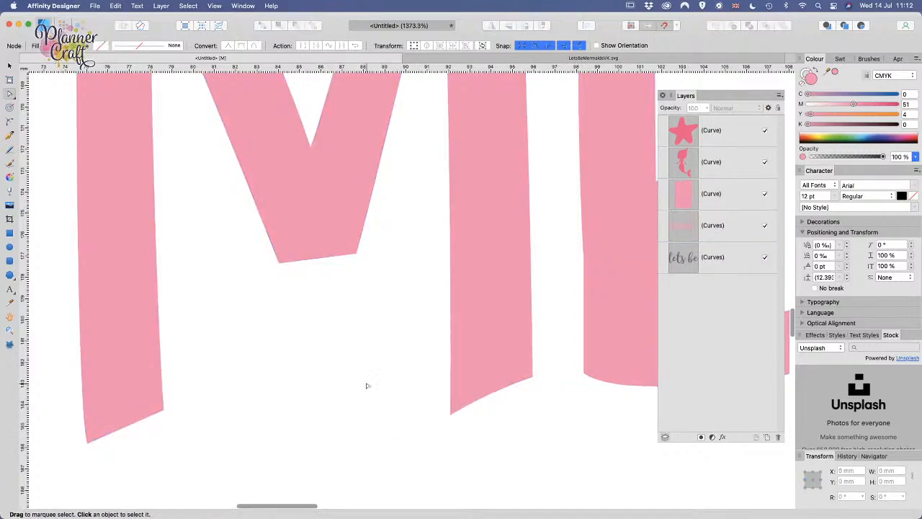
scroll(366, 385, "down", 5)
left_click_drag(538, 344, 238, 372)
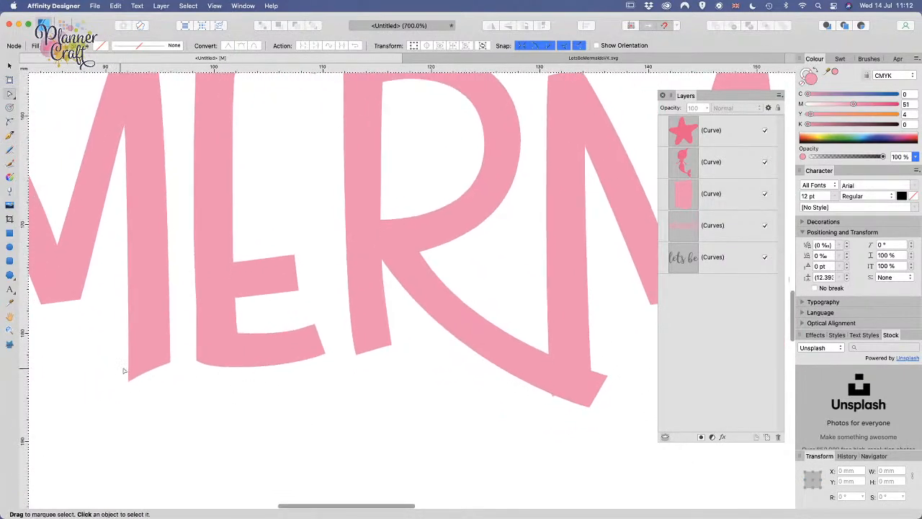
scroll(519, 389, "down", 1)
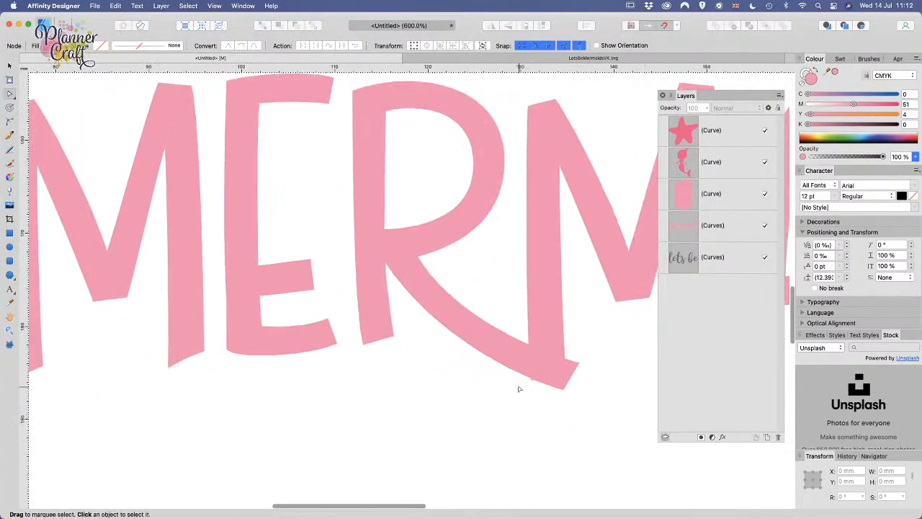
scroll(519, 389, "down", 1)
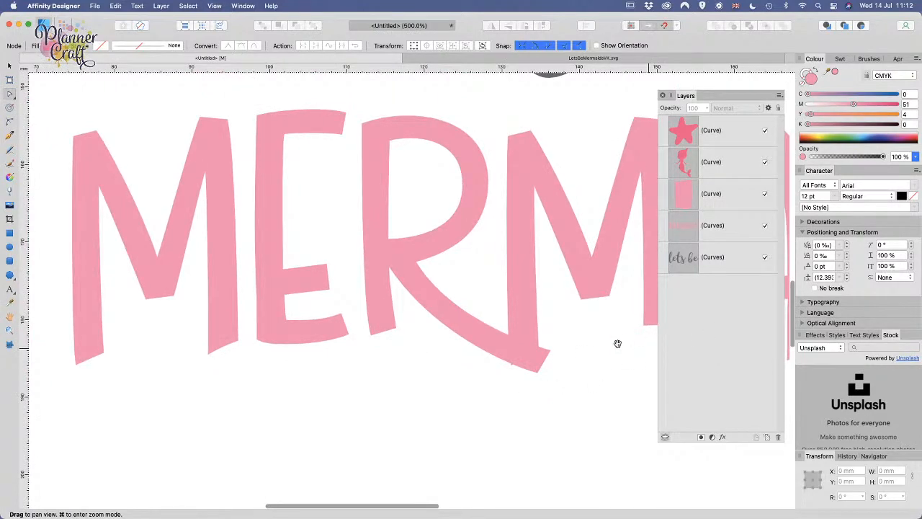
Step: Reshape the bottom edge of the first M's right leg by pulling its curve handles slightly lower, and deselect the lettering
scroll(626, 339, "right", 3)
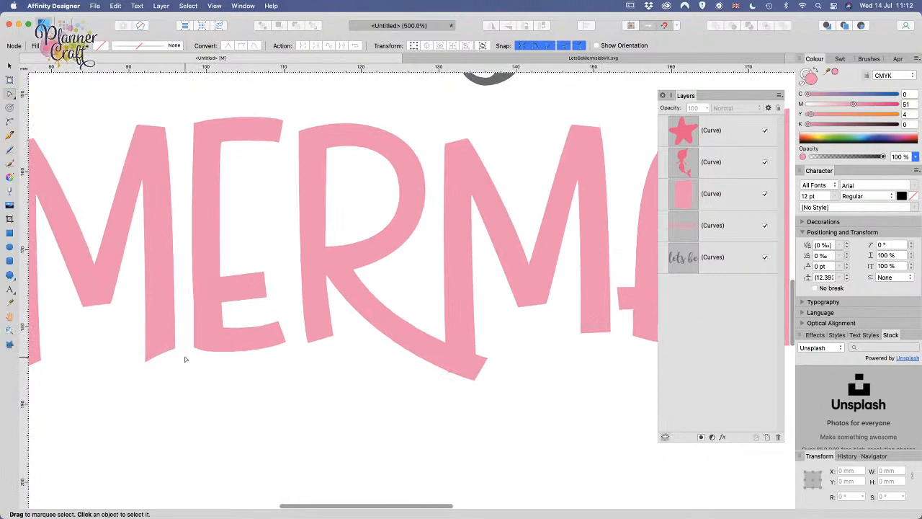
scroll(138, 360, "up", 3)
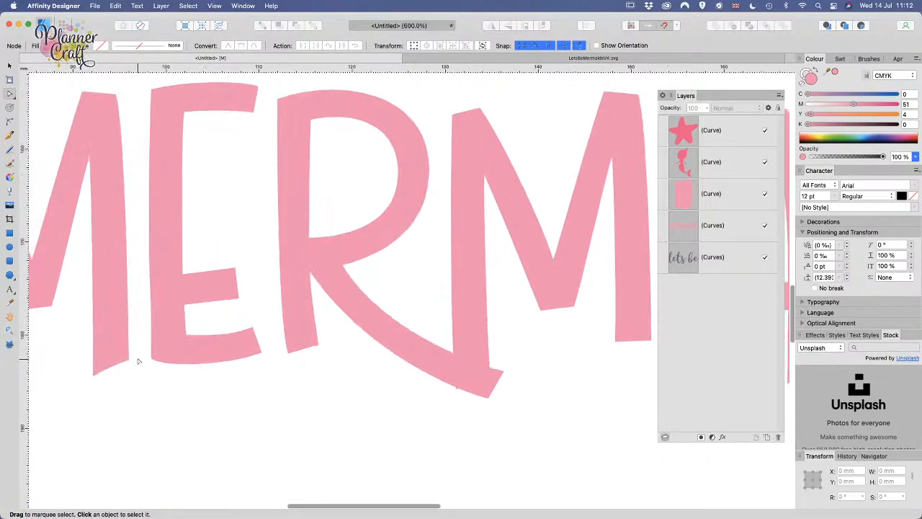
left_click_drag(149, 354, 311, 310)
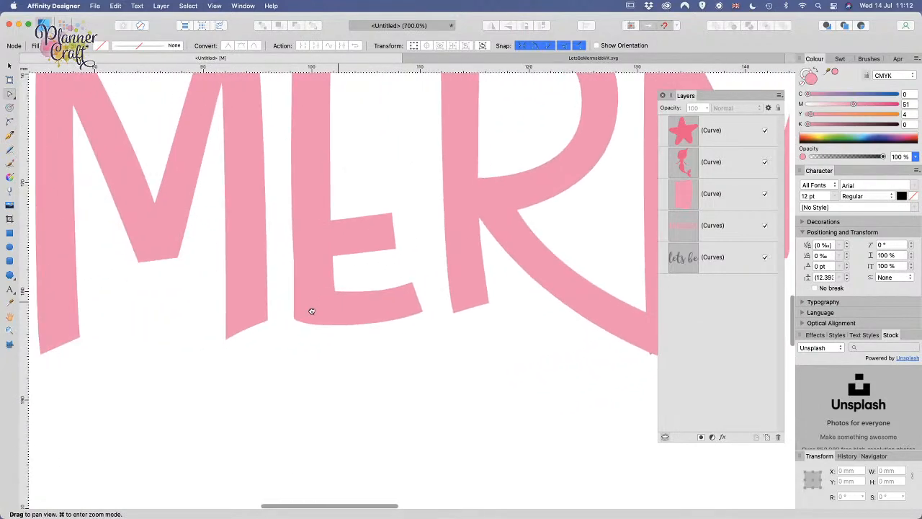
left_click(245, 326)
left_click(226, 340)
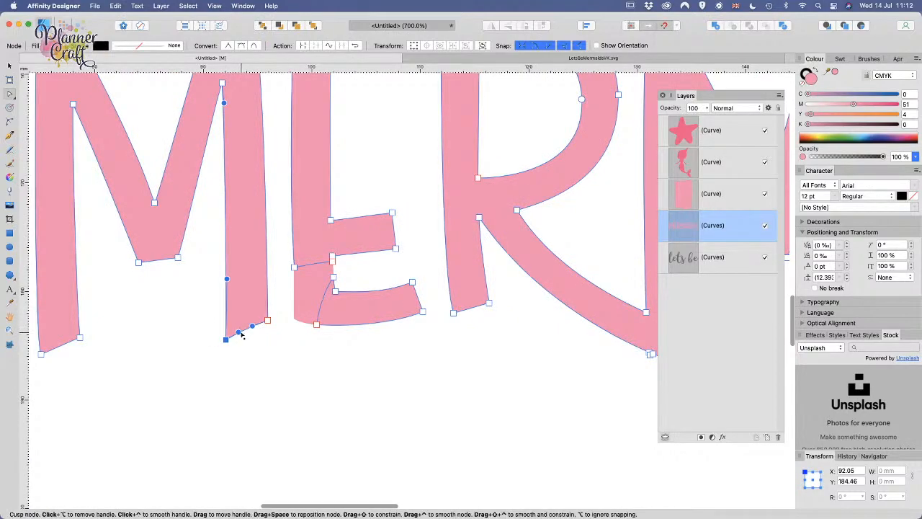
left_click_drag(240, 336, 253, 332)
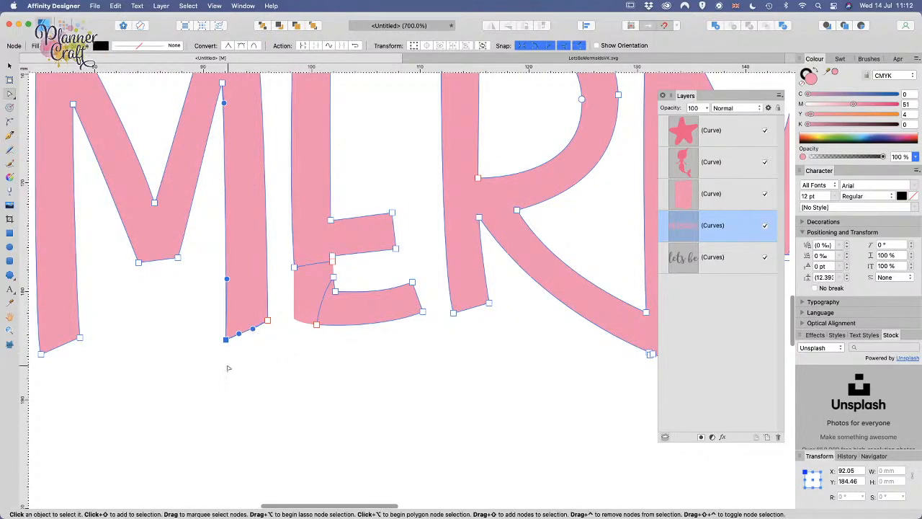
left_click(253, 364)
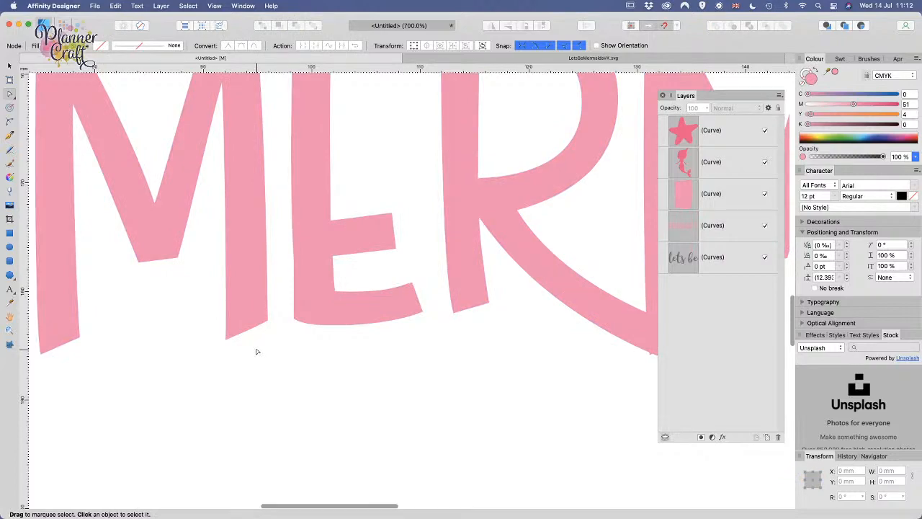
Step: Move the "lets be" and MERMAIDS lettering down together to Y 122.25 mm, and deselect them
key("super+minus")
key("super+minus")
key("super+minus")
key("super+minus")
key("super+minus")
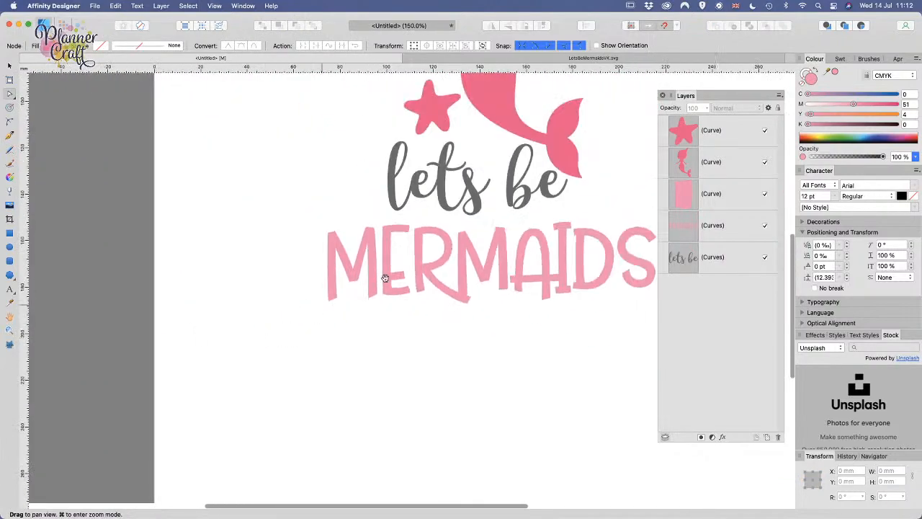
scroll(303, 375, "up", 5)
scroll(303, 374, "right", 4)
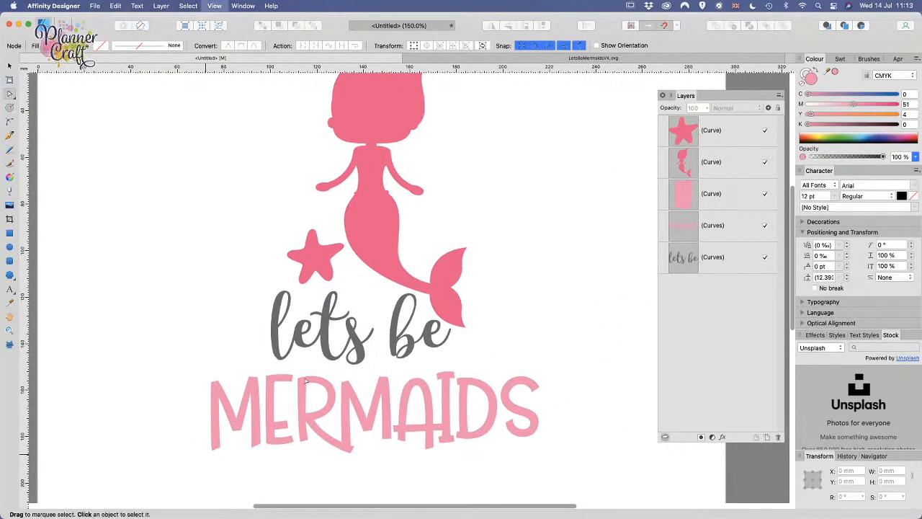
scroll(306, 381, "down", 2)
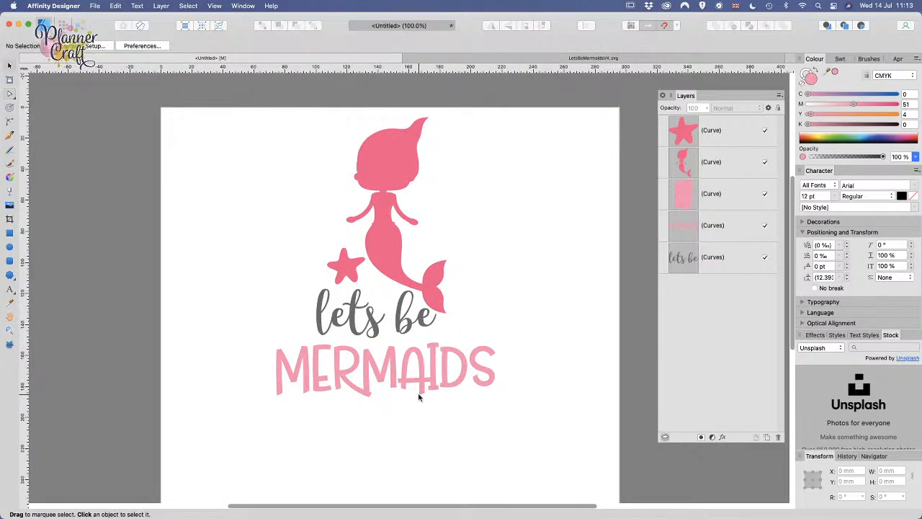
left_click(424, 324)
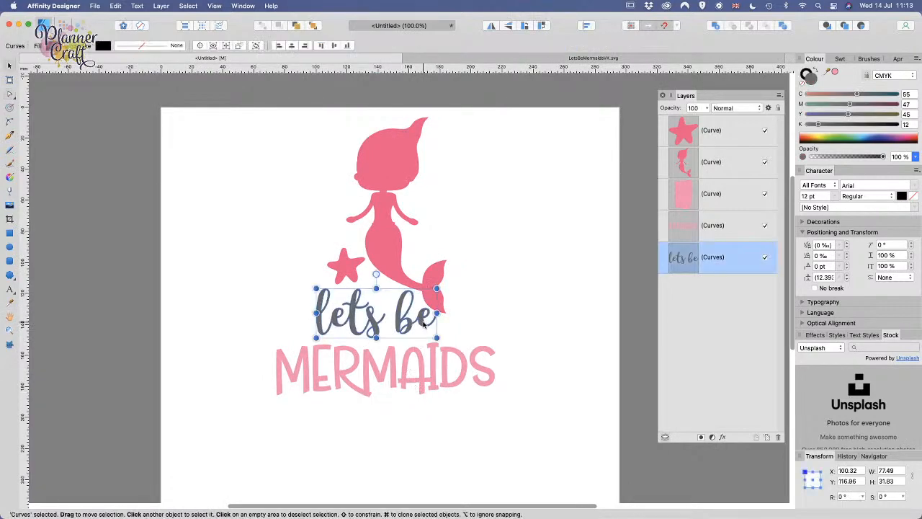
left_click(452, 384, "shift")
left_click_drag(457, 383, 457, 390)
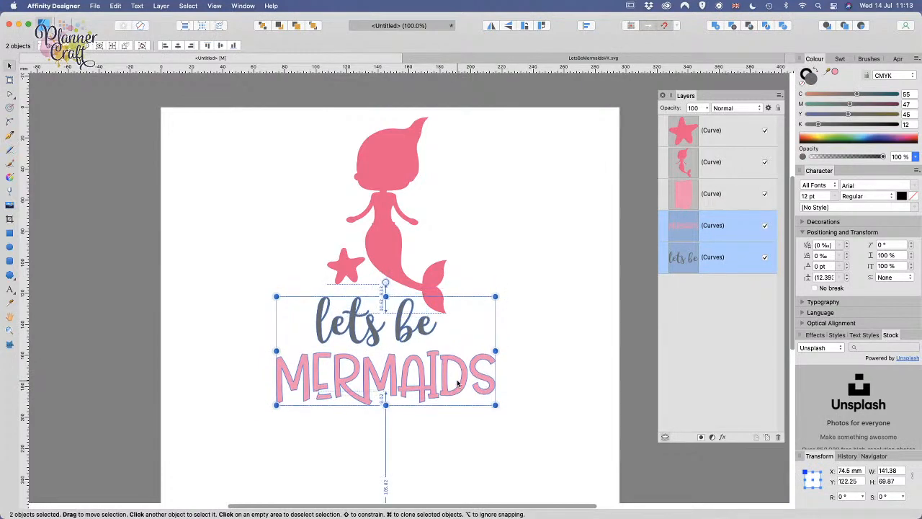
left_click(560, 243)
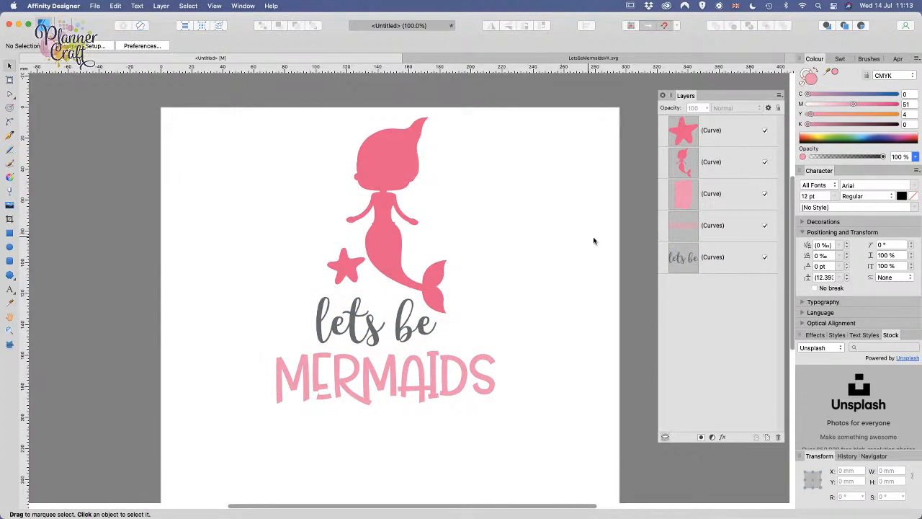
Step: Merge the E's patch curve with the MERMAIDS lettering into one shape using Boolean Add, and deselect it
left_click(718, 194)
key("shift+Down")
left_click(367, 441)
left_click(707, 204)
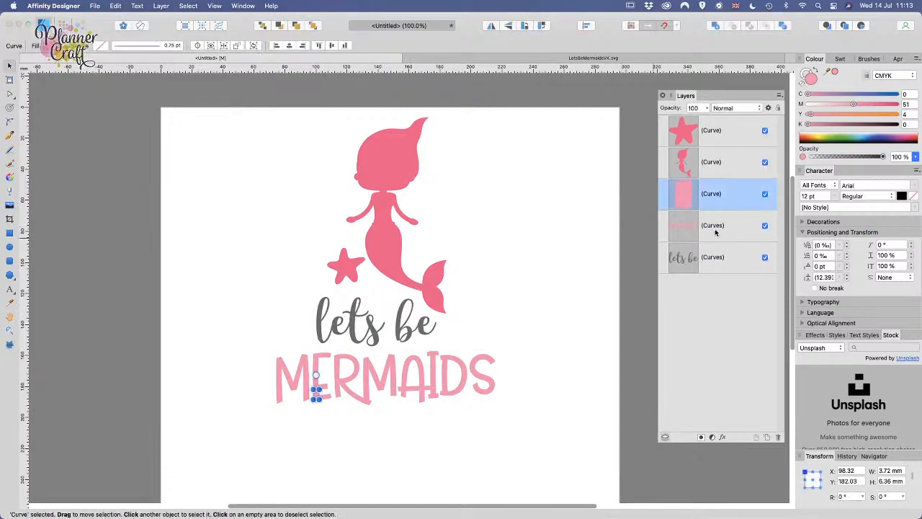
key("super+2")
key("super+plus")
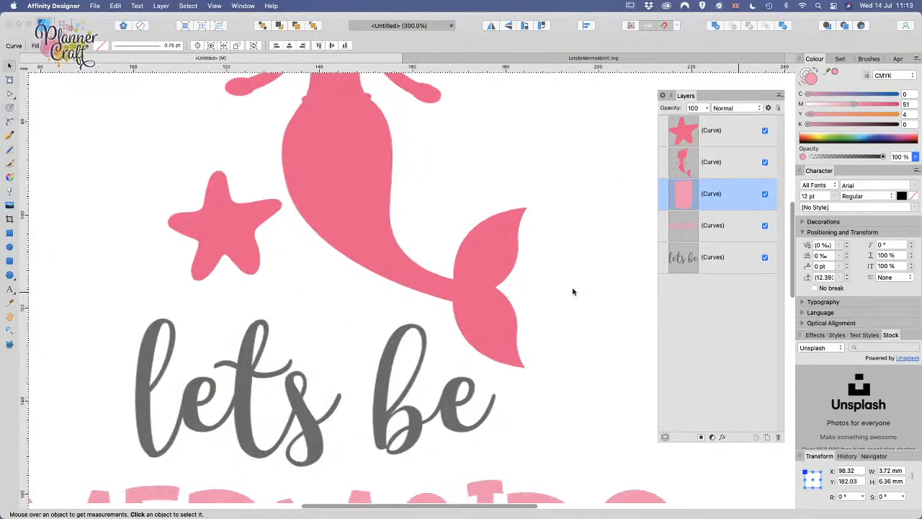
left_click_drag(310, 443, 427, 192)
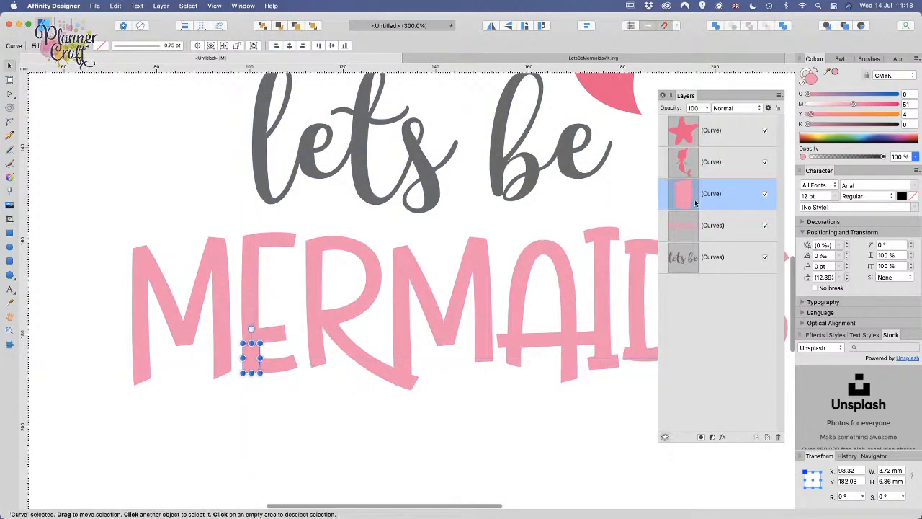
left_click(711, 225, "shift")
left_click(714, 25)
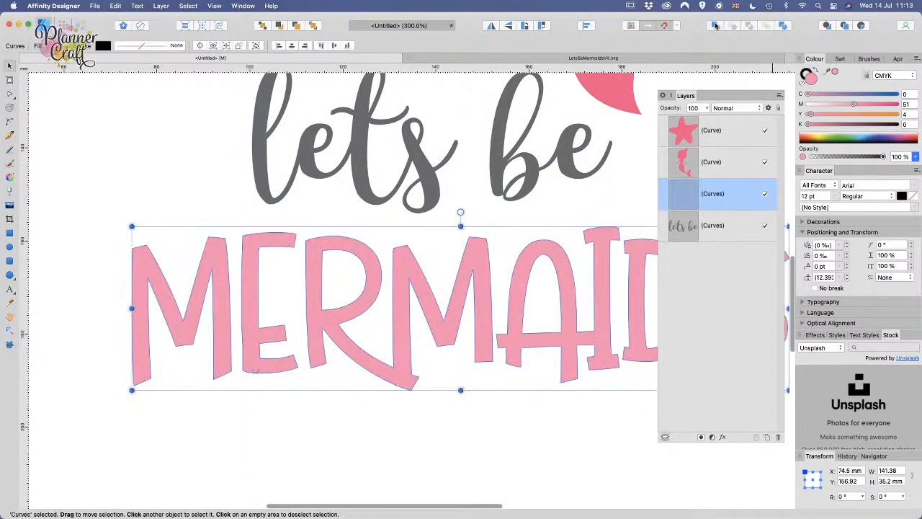
left_click(277, 443)
Step: Duplicate the MERMAIDS and "lets be" lettering together in place
key("super+minus")
key("super+minus")
key("super+minus")
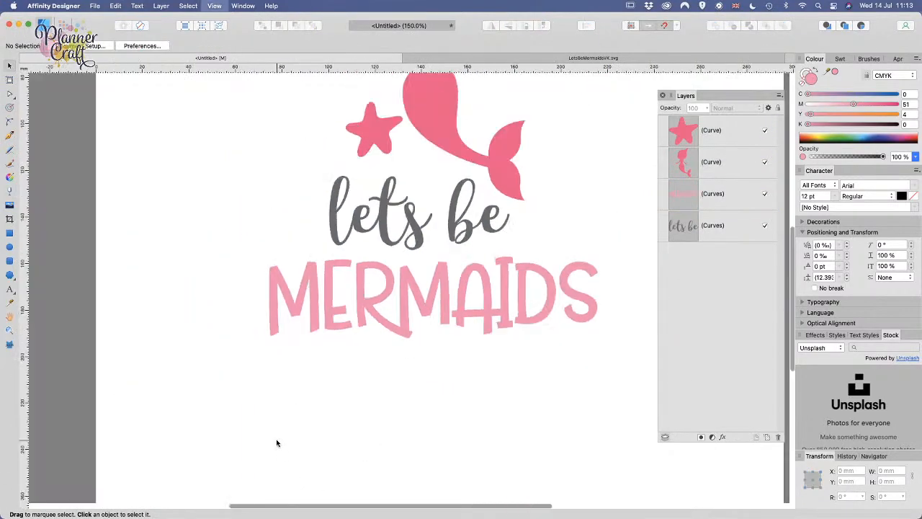
scroll(306, 432, "up", 3)
scroll(306, 432, "right", 2)
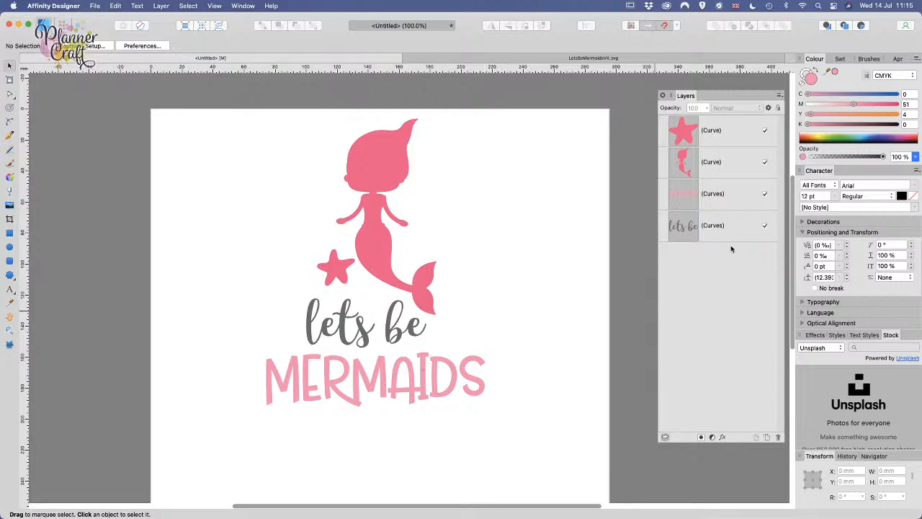
left_click(732, 194)
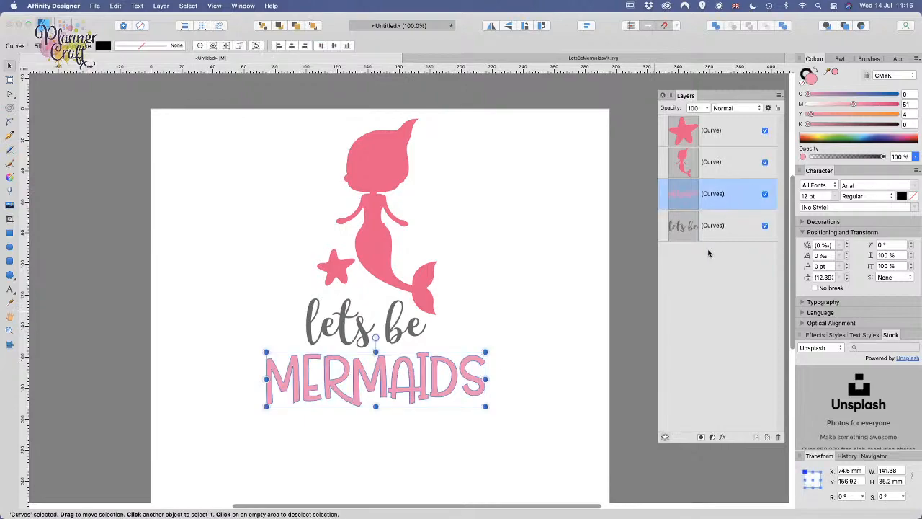
left_click(716, 233, "shift")
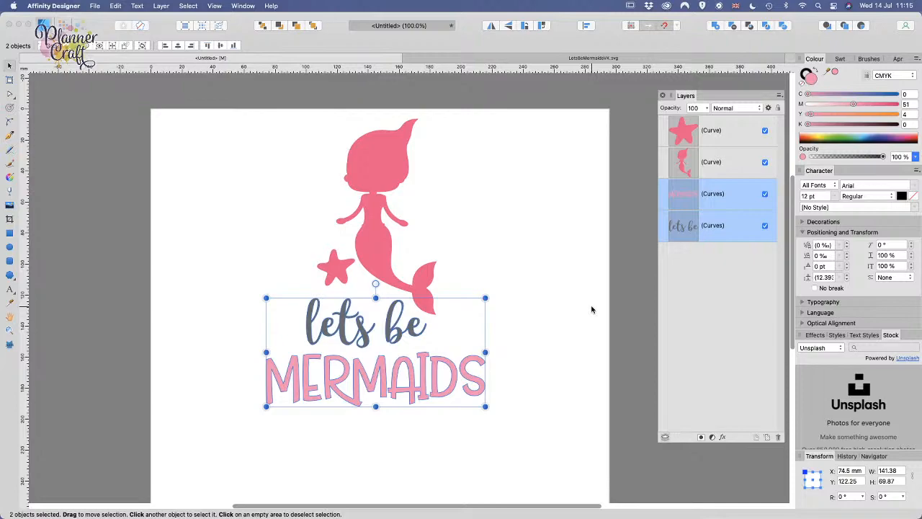
key("super+j")
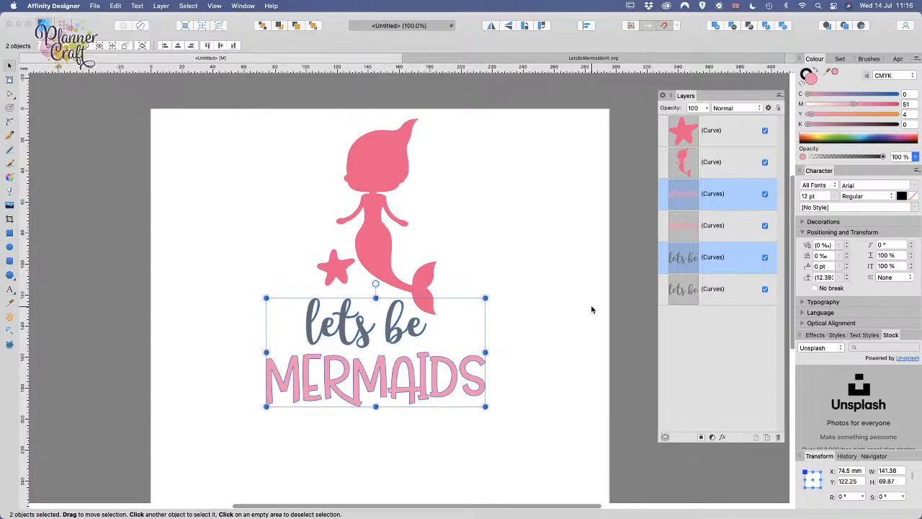
Step: Expand the duplicated lettering outward with a contour of about 2.02 mm radius, and bake its appearance
left_click(9, 108)
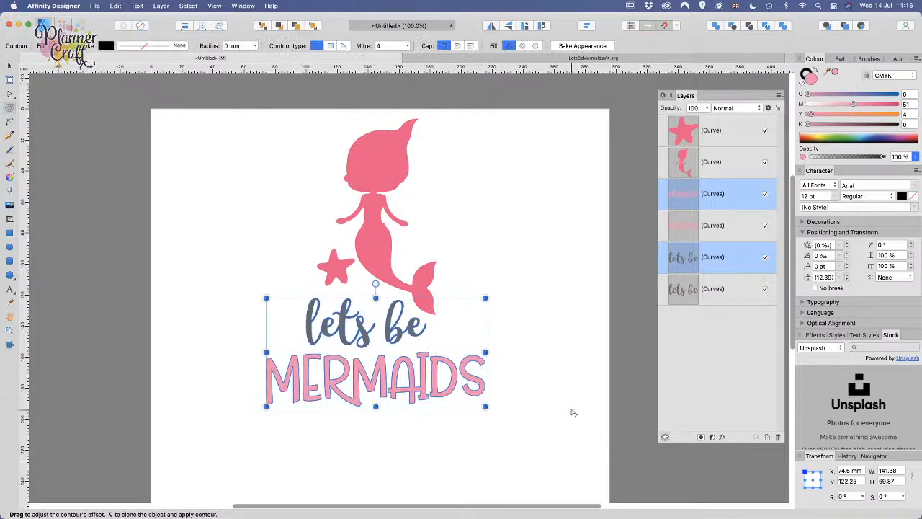
left_click_drag(484, 385, 493, 389)
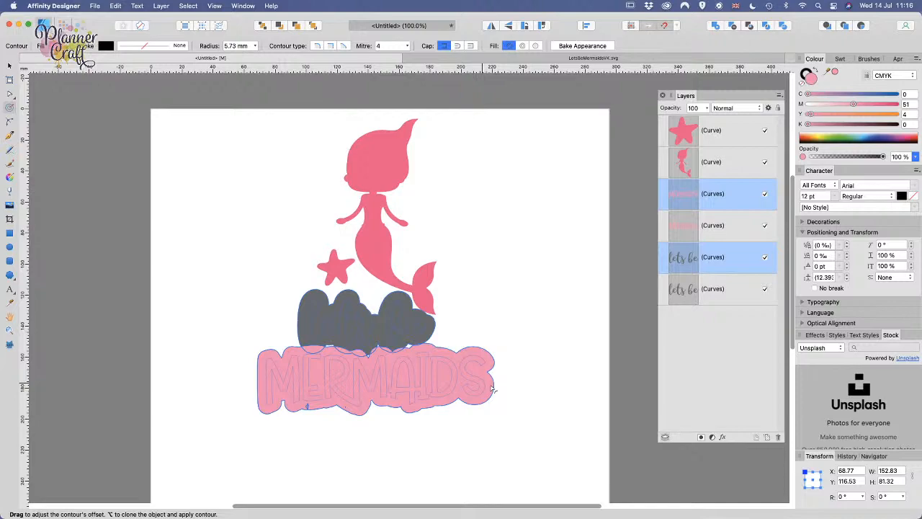
left_click_drag(493, 389, 491, 389)
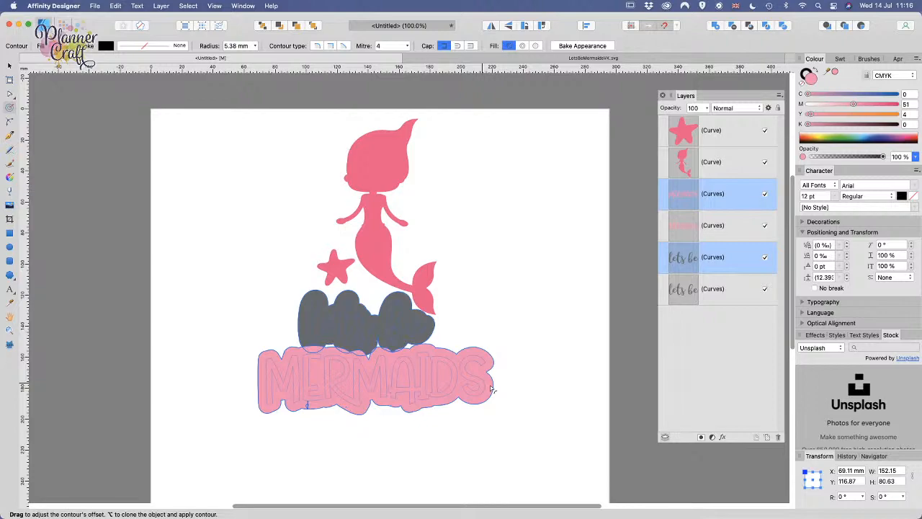
left_click_drag(491, 389, 487, 392)
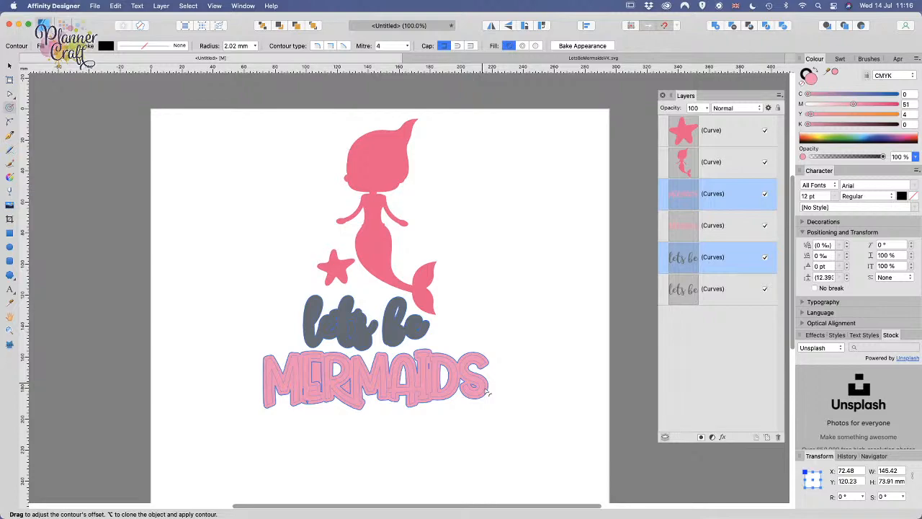
left_click_drag(487, 391, 487, 392)
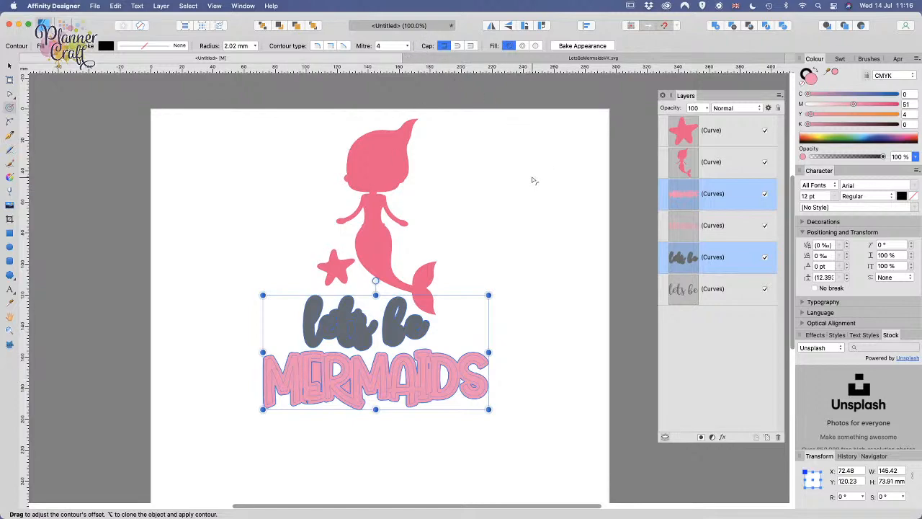
left_click(573, 46)
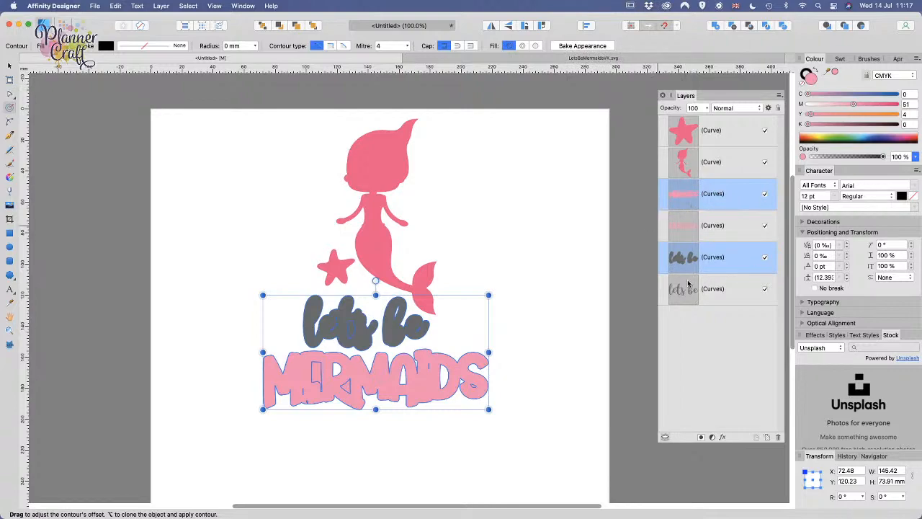
Step: Move the expanded "lets be" outline beneath the original "lets be" lettering in the layer order
left_click(729, 336)
left_click(728, 257)
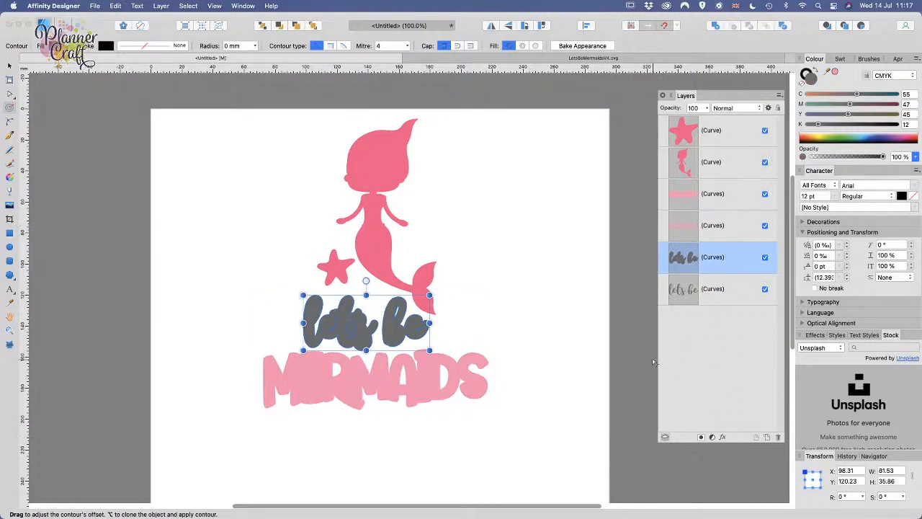
left_click_drag(721, 261, 723, 326)
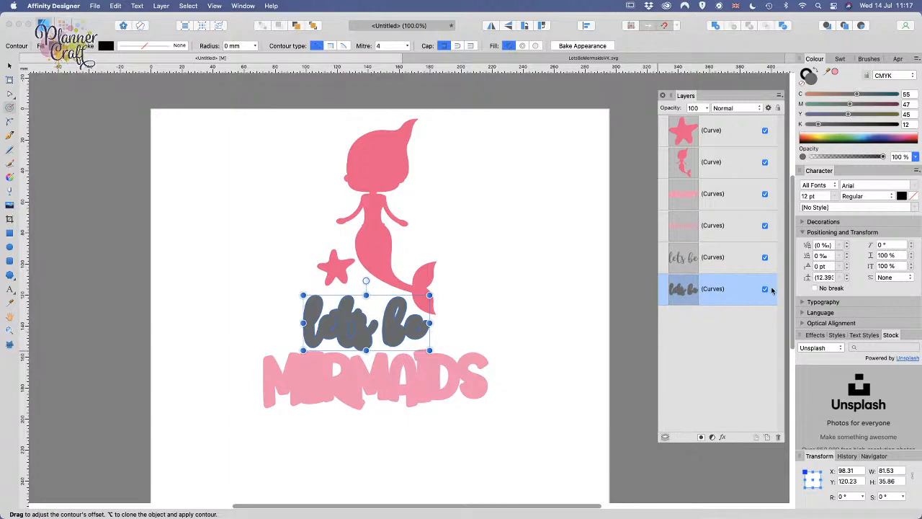
Step: Fill the expanded "lets be" outline with the dark pink sampled from the mermaid, HSL 340, 91, 67
left_click(106, 47)
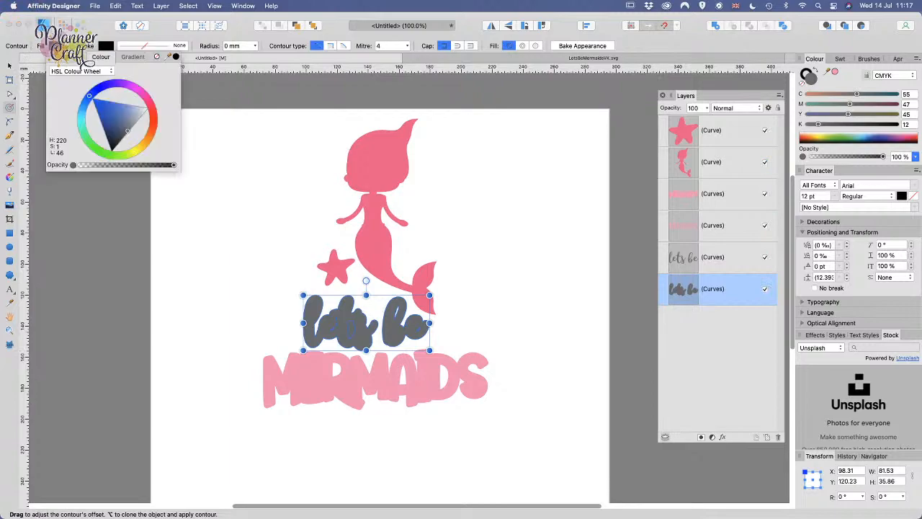
left_click(140, 116)
left_click_drag(141, 115, 143, 114)
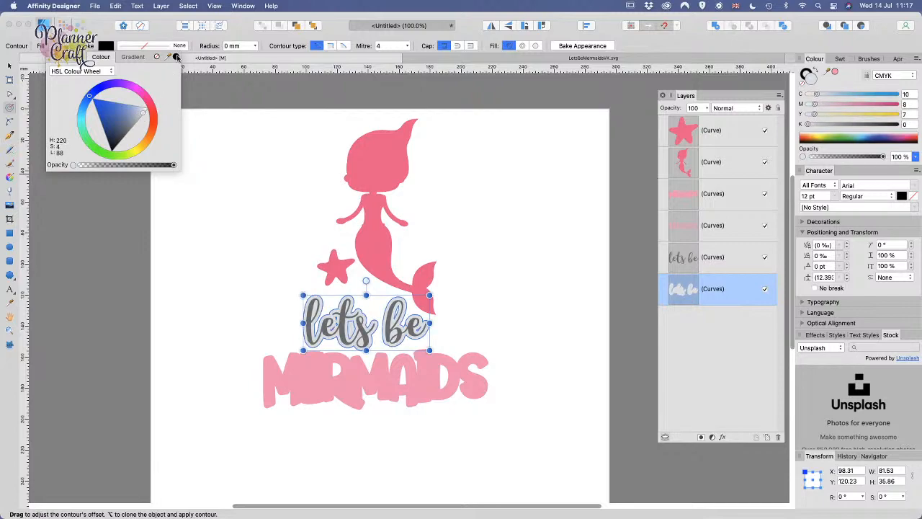
left_click_drag(176, 56, 370, 156)
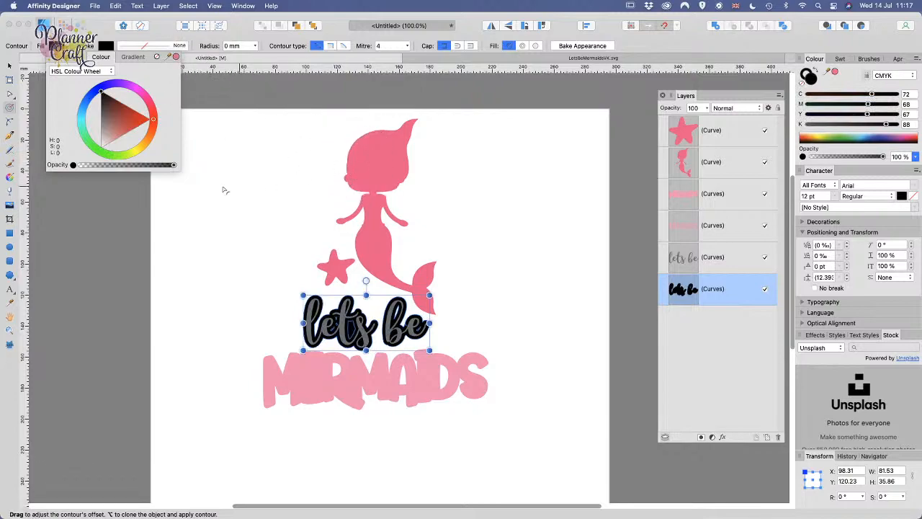
left_click(176, 57)
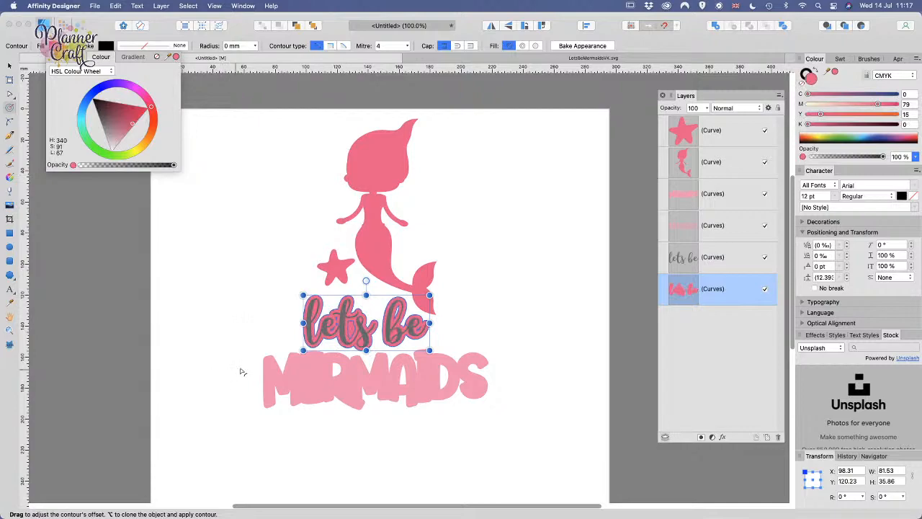
Step: Move the expanded MERMAIDS outline beneath the original MERMAIDS lettering in the layer order
left_click(719, 263)
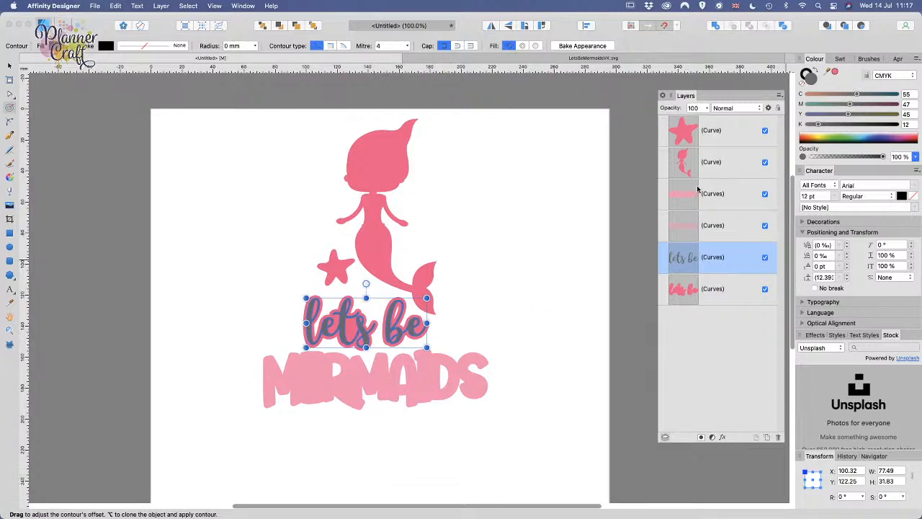
left_click(725, 196)
left_click_drag(725, 195, 716, 236)
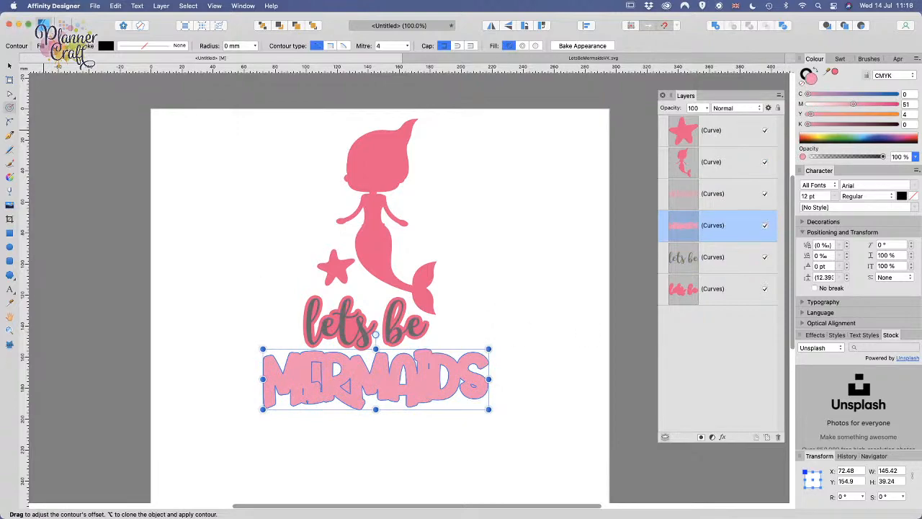
Step: Fill the expanded MERMAIDS outline with the dark pink sampled from the mermaid, HSL 340, 91, 67
left_click(52, 45)
left_click_drag(169, 57, 376, 249)
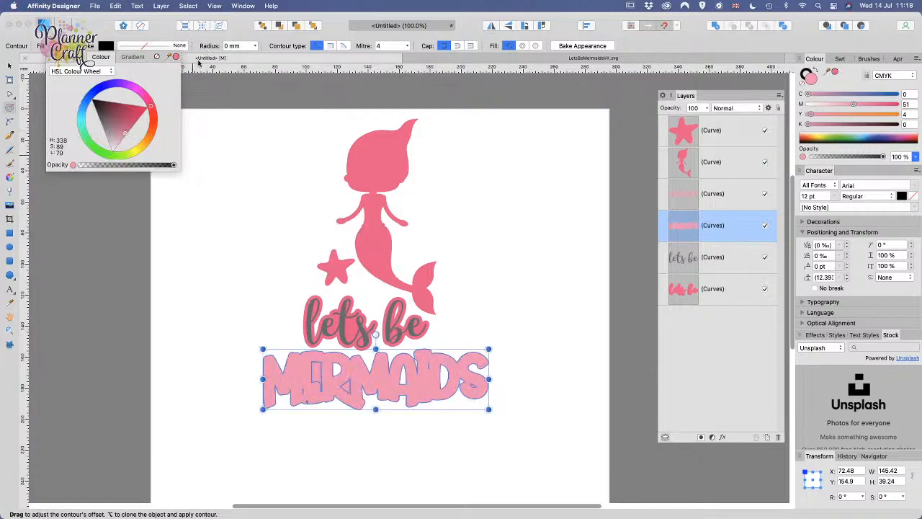
left_click(176, 56)
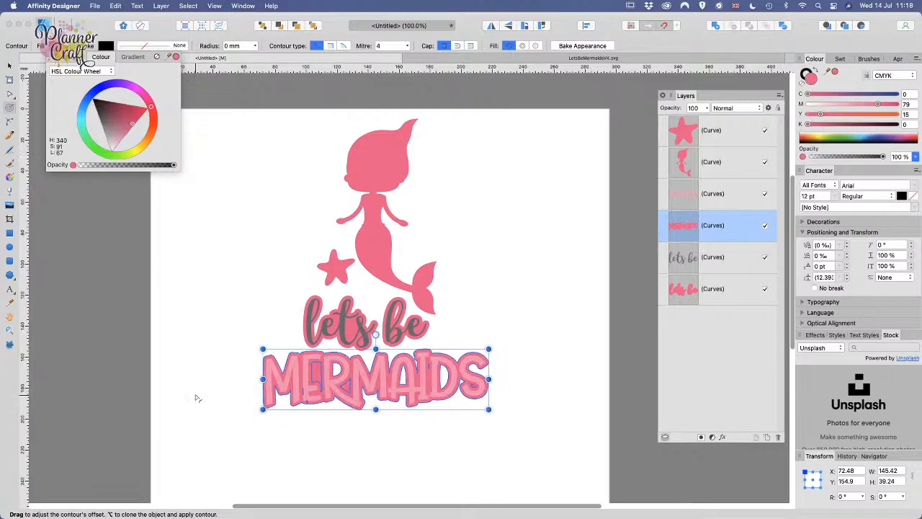
left_click(9, 66)
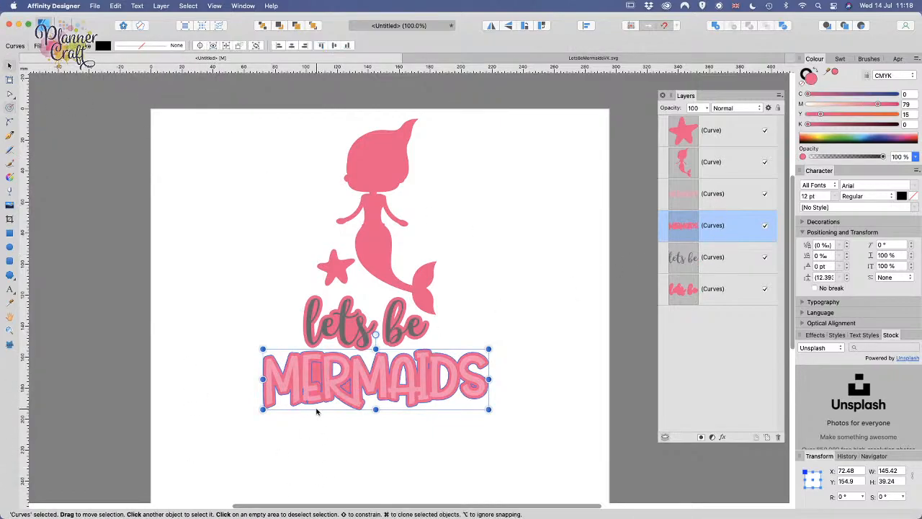
Step: Delete the small stray triangle of nodes along the bottom of the E in the MERMAIDS outline
scroll(315, 411, "up", 5)
left_click_drag(336, 405, 384, 152)
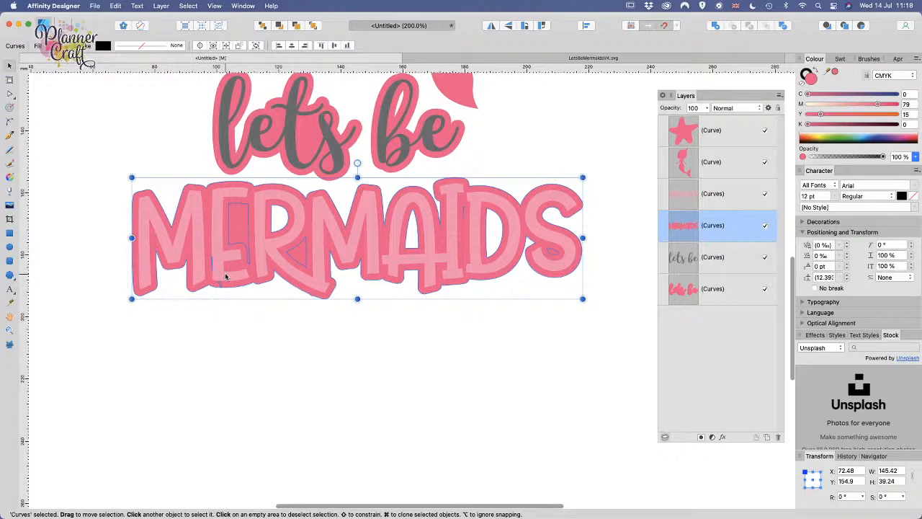
scroll(225, 275, "up", 5)
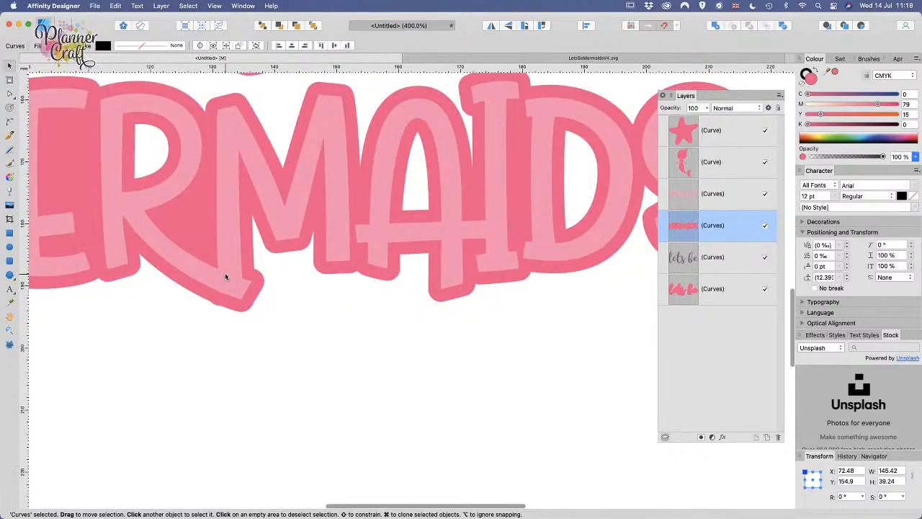
scroll(423, 260, "up", 3)
scroll(424, 260, "left", 5)
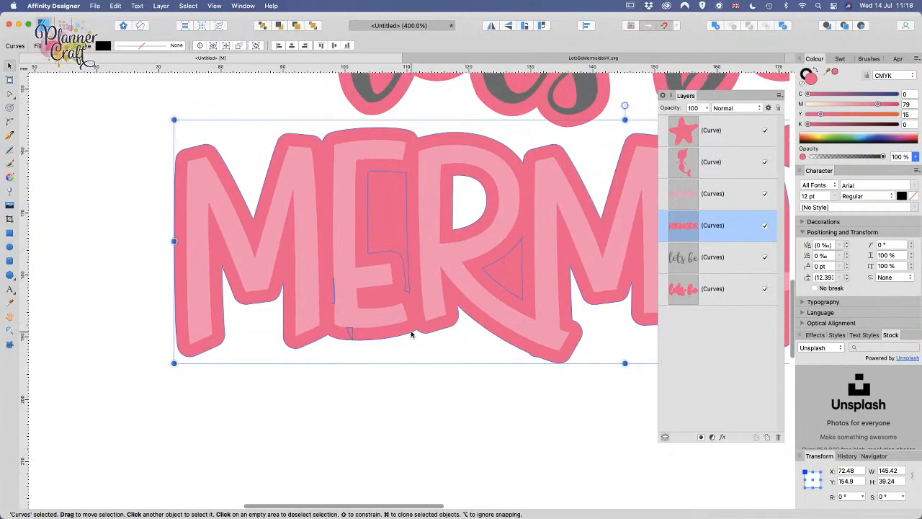
scroll(411, 333, "up", 1)
scroll(411, 334, "up", 1)
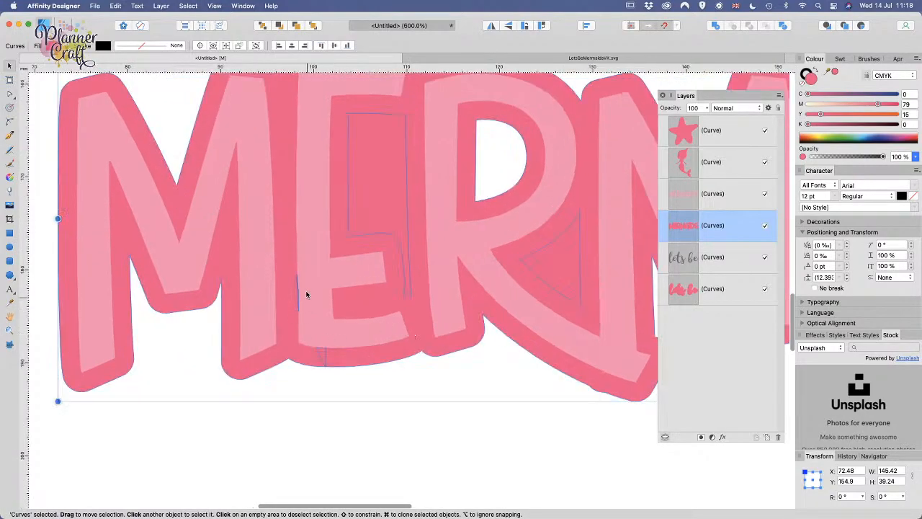
left_click(10, 96)
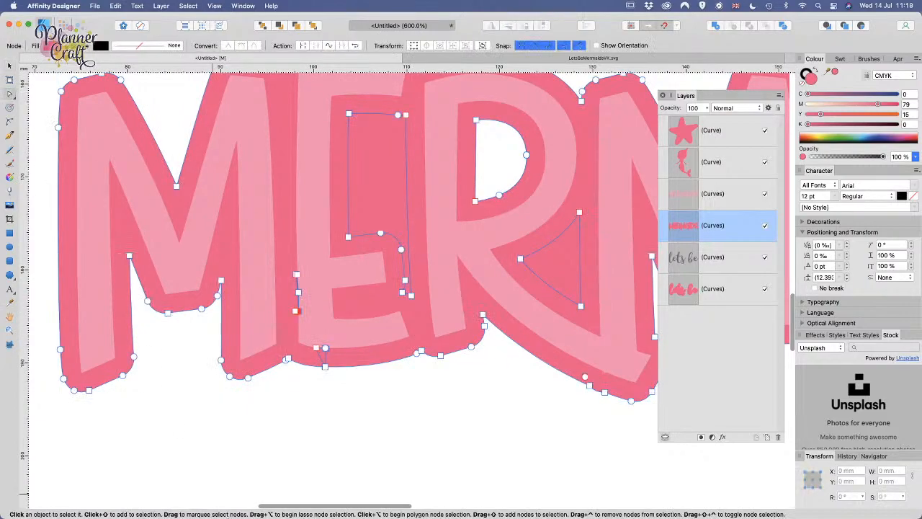
mouse_move(217, 497)
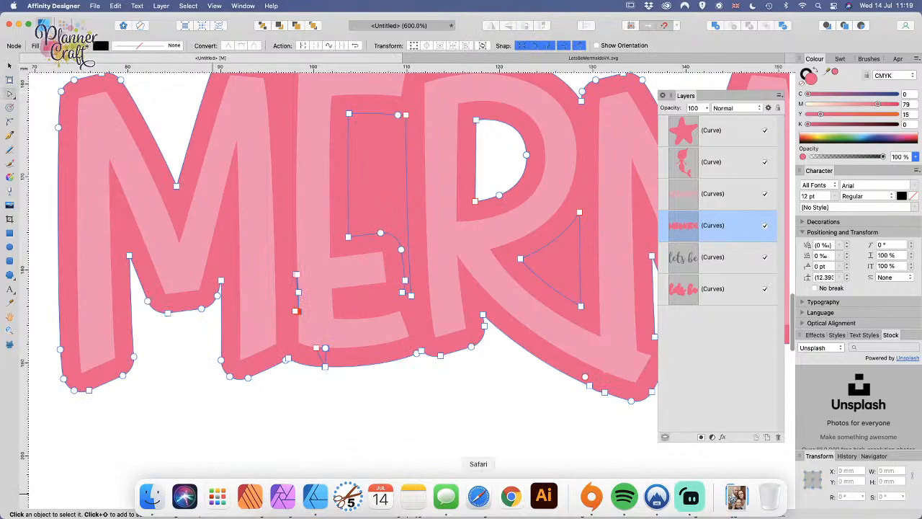
left_click_drag(308, 342, 351, 366)
left_click(351, 365)
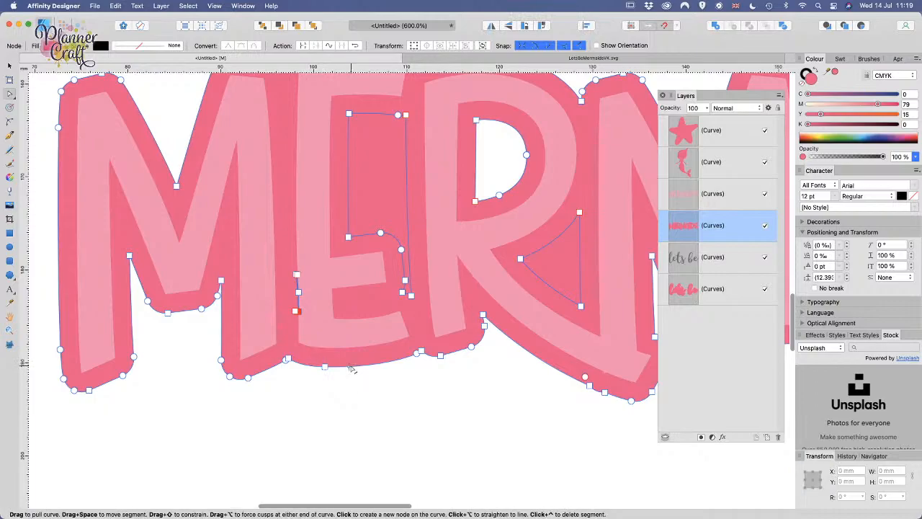
Step: Delete the stray nodes between the first M and the E, and the extra node beneath the R's tail
left_click_drag(280, 328, 318, 252)
key("Delete")
left_click_drag(582, 356, 601, 393)
key("Delete")
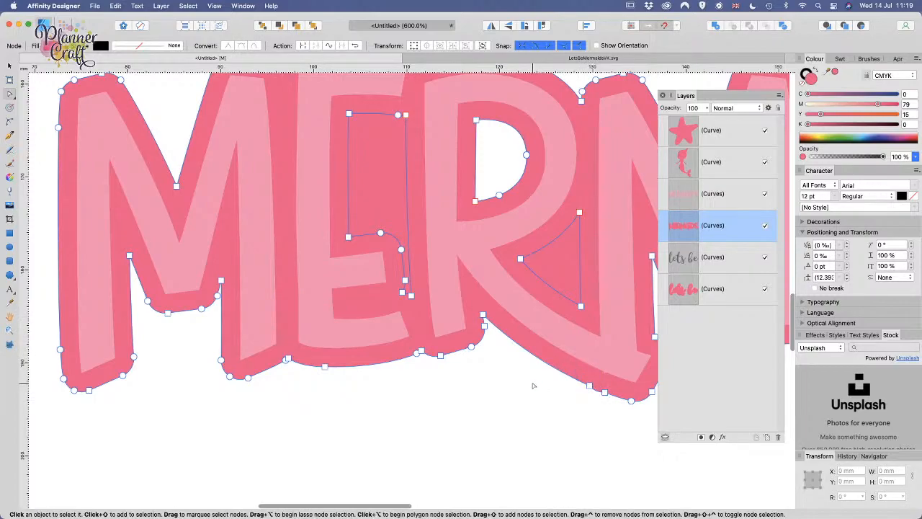
Step: Delete the stray sliver of nodes between the I and the D of the MERMAIDS outline
key("space")
left_click_drag(461, 238, 328, 332)
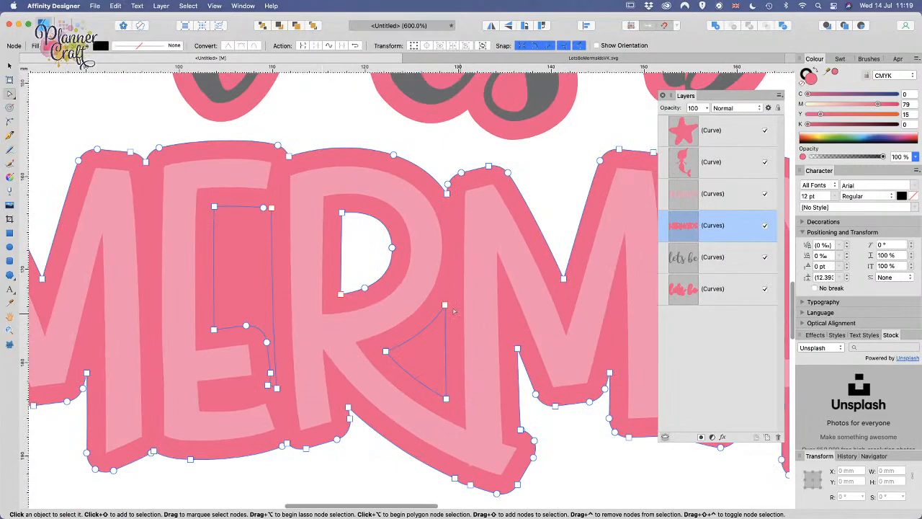
key("space")
left_click_drag(582, 374, 114, 329)
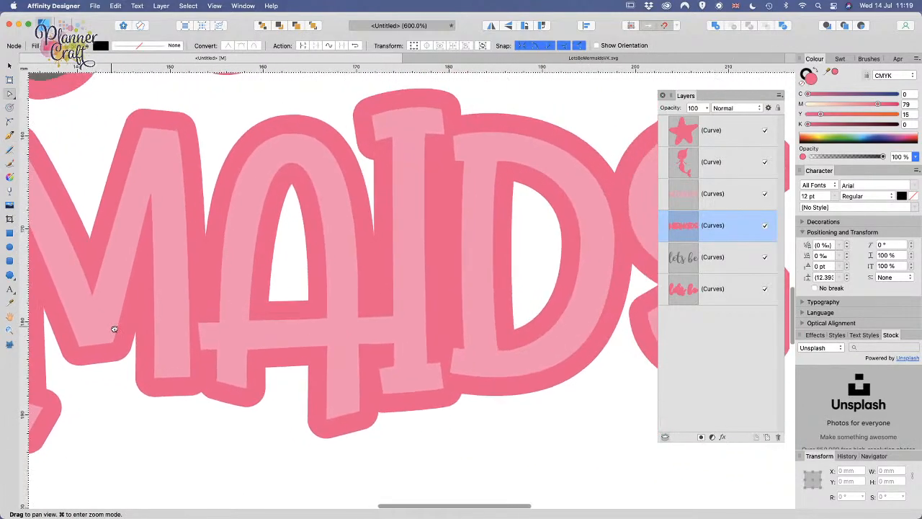
key("space")
left_click_drag(536, 281, 295, 310)
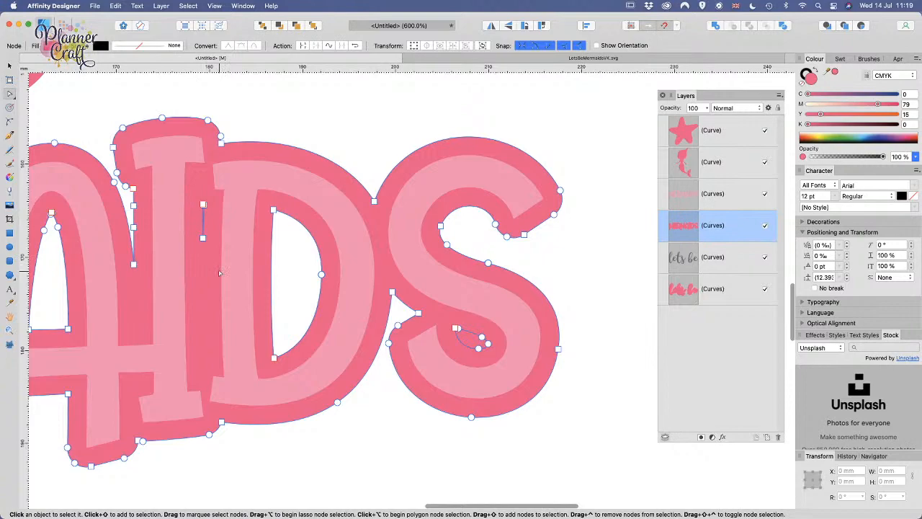
left_click_drag(187, 188, 230, 257)
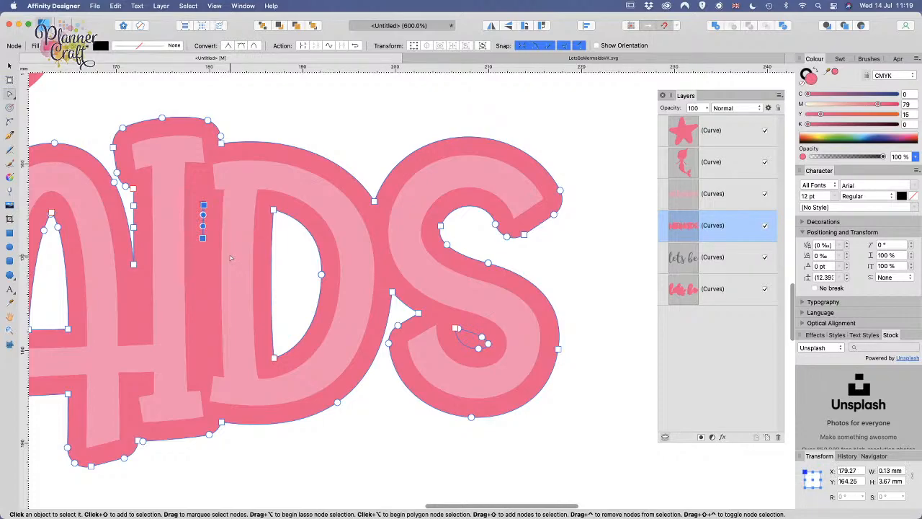
key("Delete")
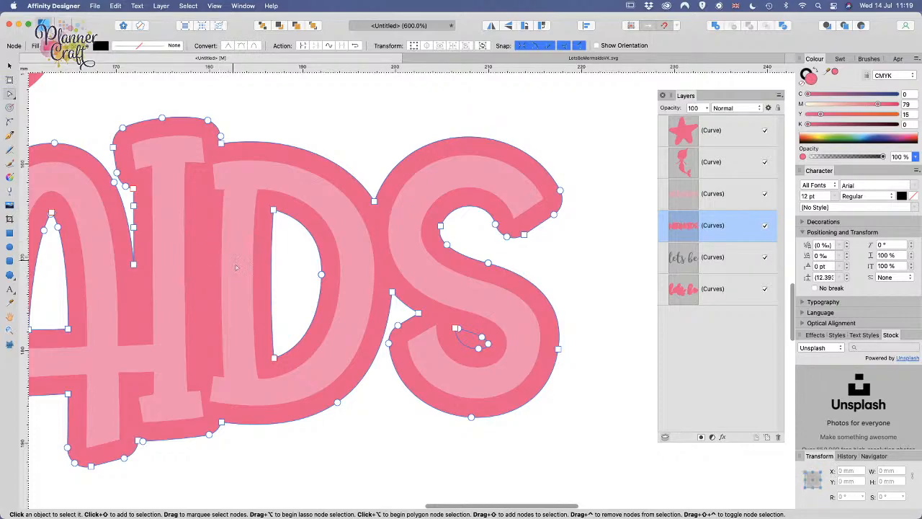
Step: Divide the MERMAIDS outline into separate curves, and subtract the inner counter shapes from the main outline
left_click(9, 66)
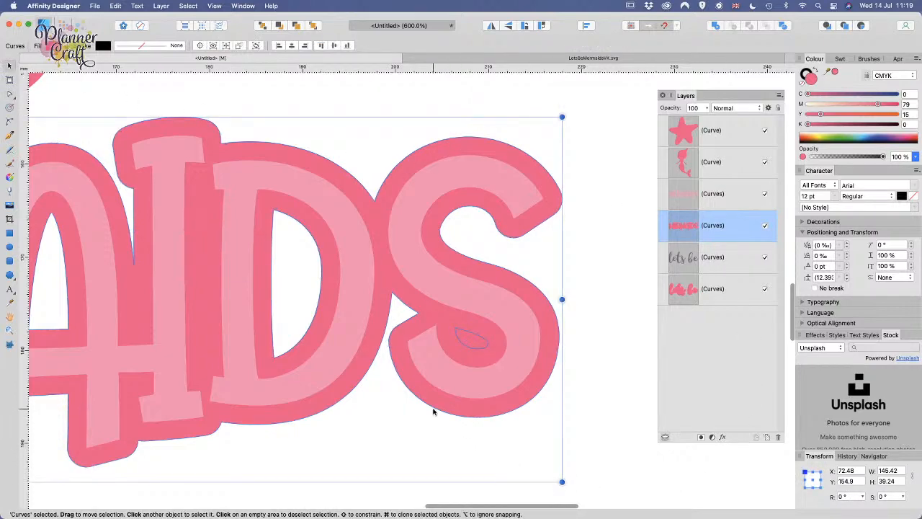
left_click(784, 26)
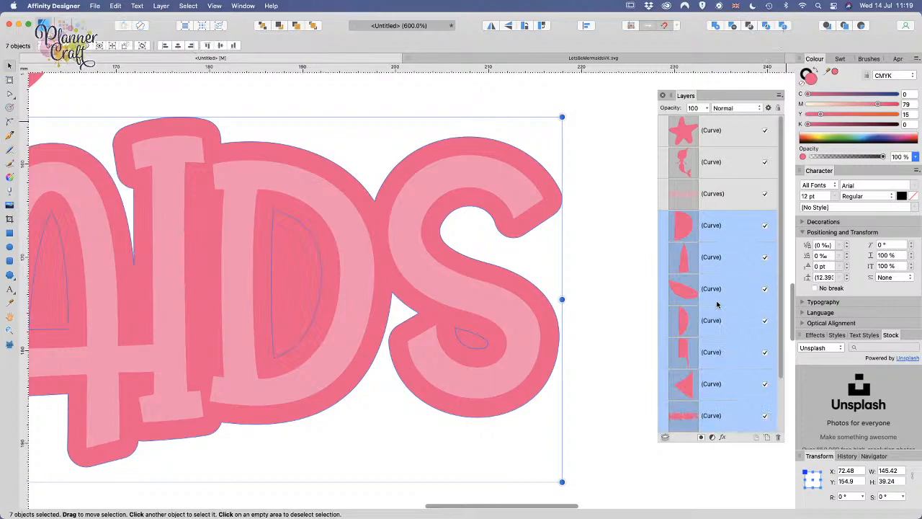
key("super+minus")
key("super+minus")
key("super+minus")
key("super+minus")
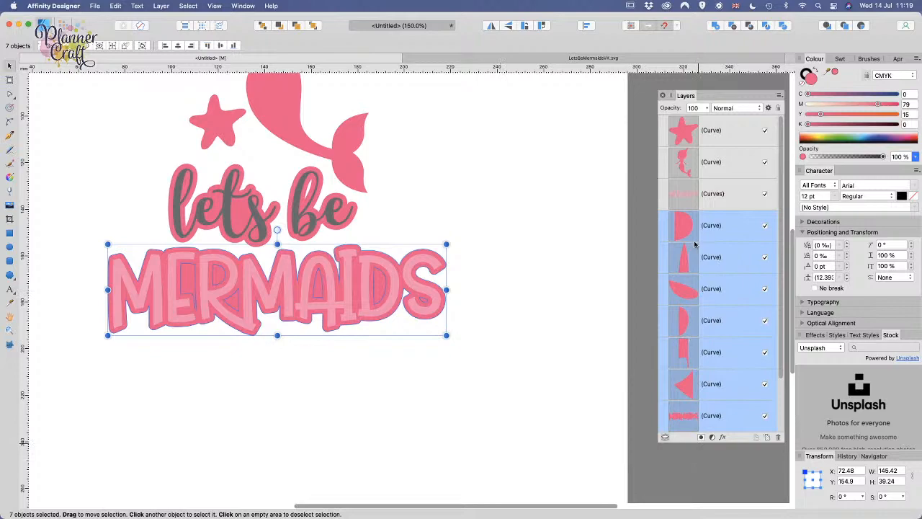
left_click(733, 26)
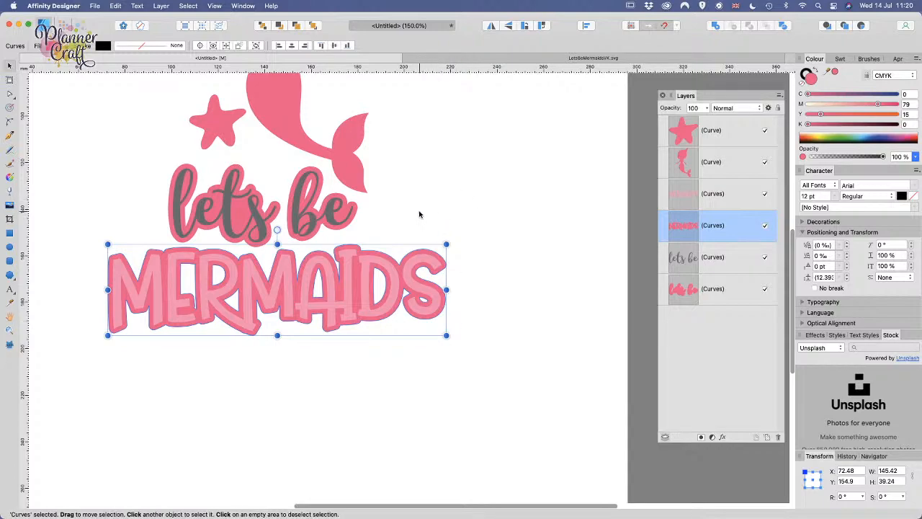
Step: Open the expanded "lets be" outline for node editing and inspect its curves for stray nodes and kinks
left_click(716, 290)
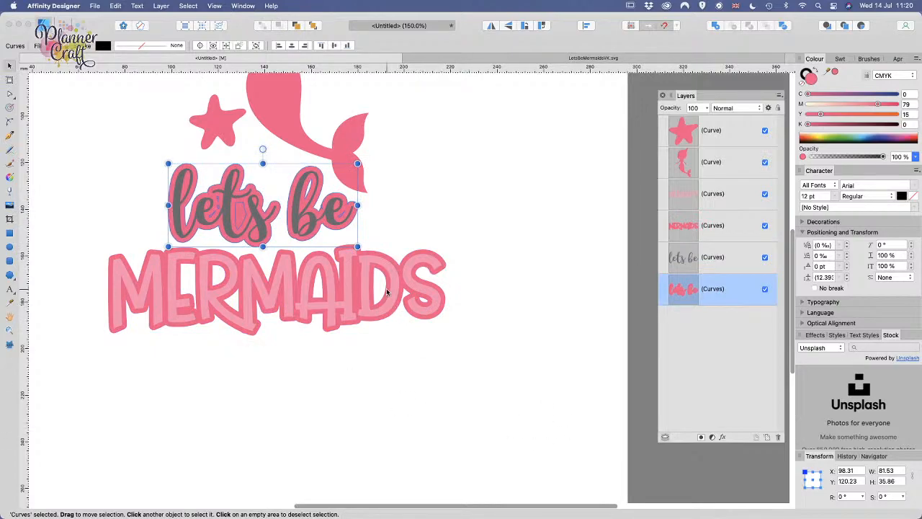
scroll(386, 288, "up", 6)
left_click_drag(305, 209, 672, 495)
key("a")
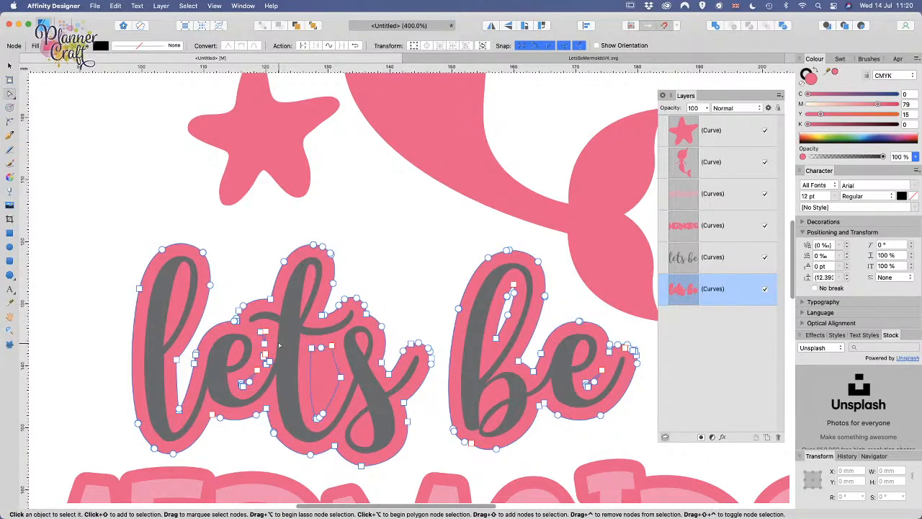
scroll(314, 376, "up", 3)
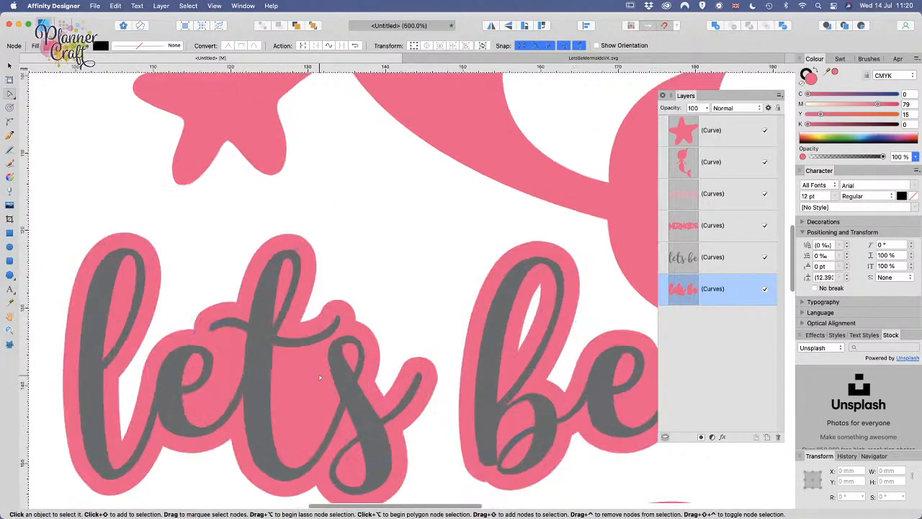
left_click_drag(213, 391, 250, 318)
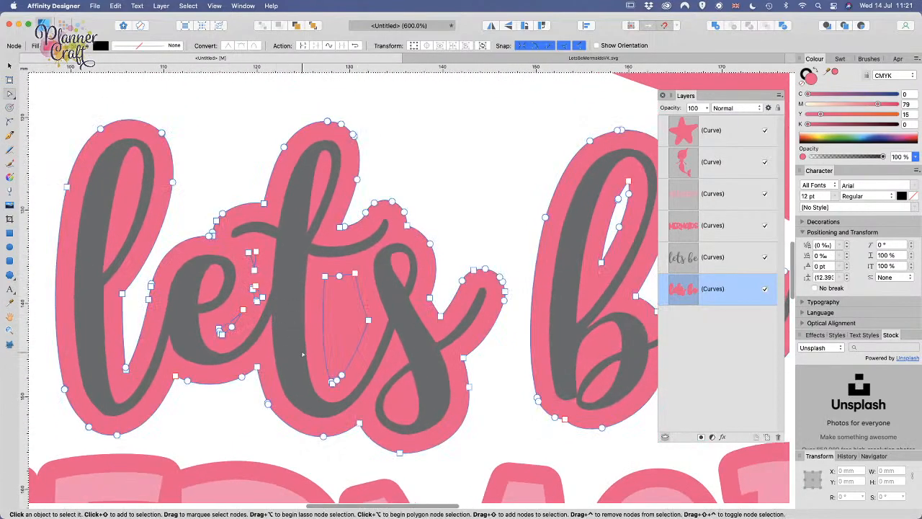
left_click_drag(405, 263, 156, 372)
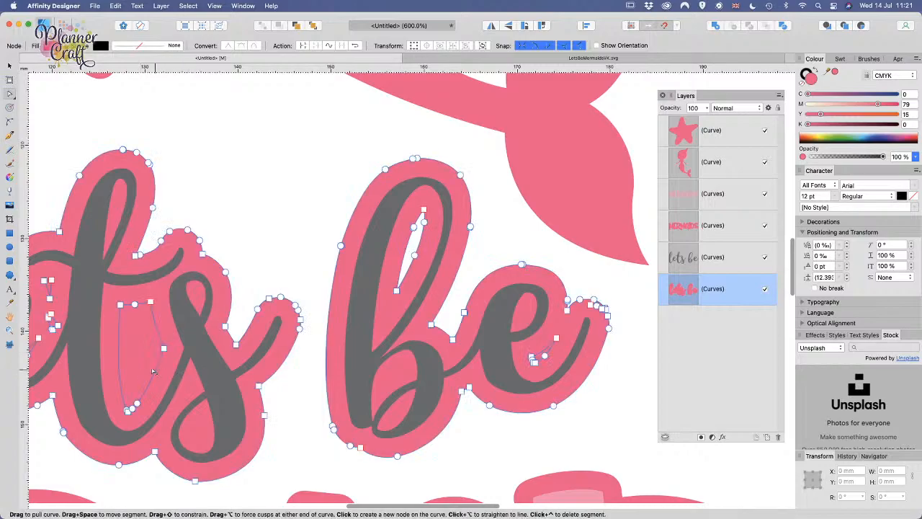
left_click_drag(458, 265, 369, 238)
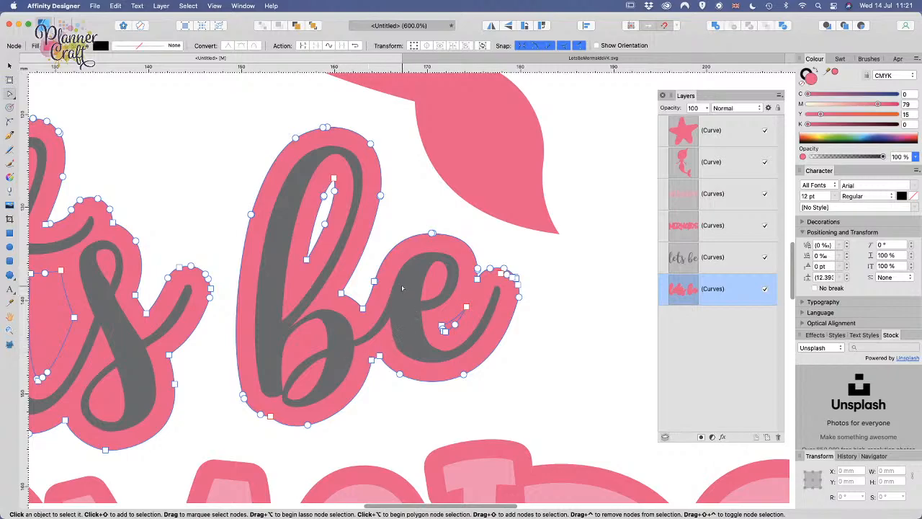
Step: Smooth the kink on the left side of the e in "lets be" by adjusting its node handles and moving the node to about X 164.27, Y 137.84 mm
scroll(401, 288, "up", 5)
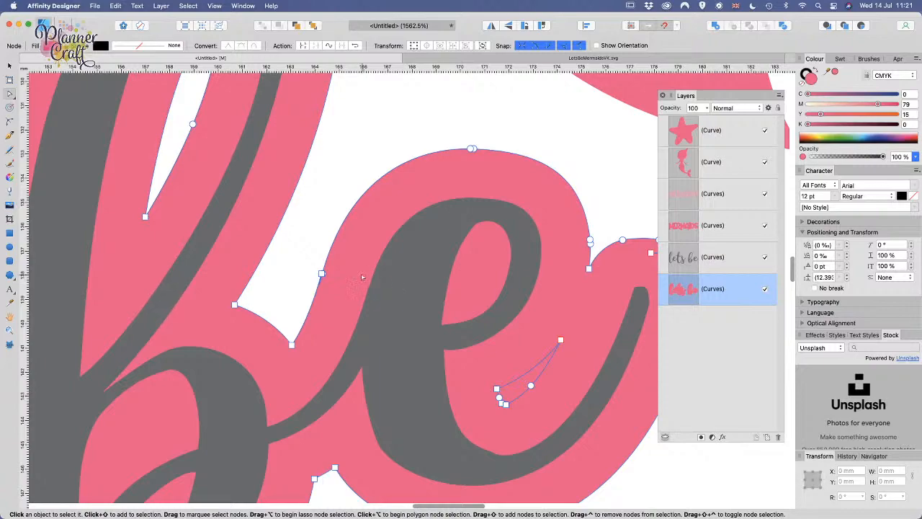
scroll(334, 298, "up", 2)
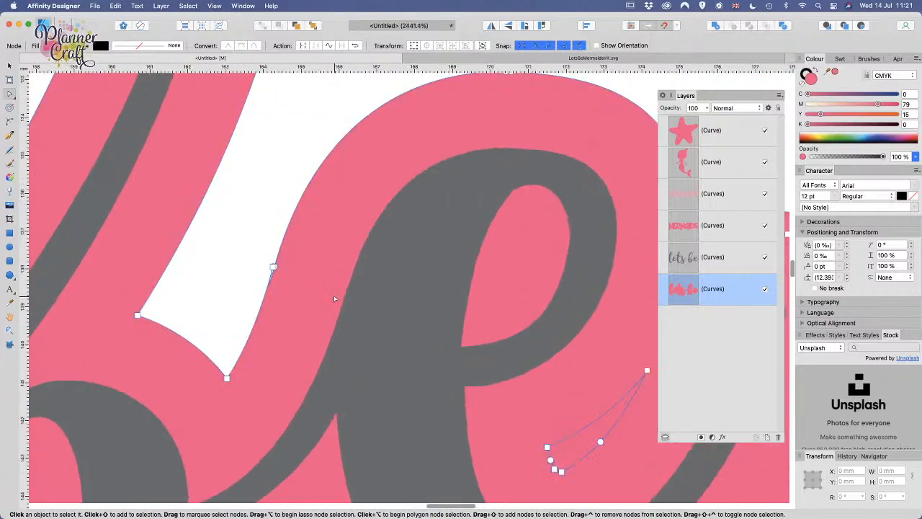
scroll(334, 299, "up", 4)
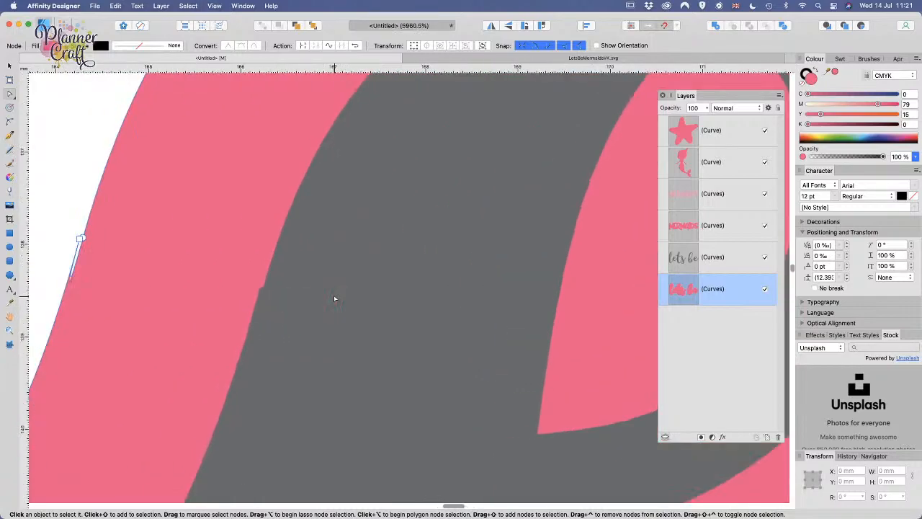
key("space")
left_click_drag(171, 260, 427, 314)
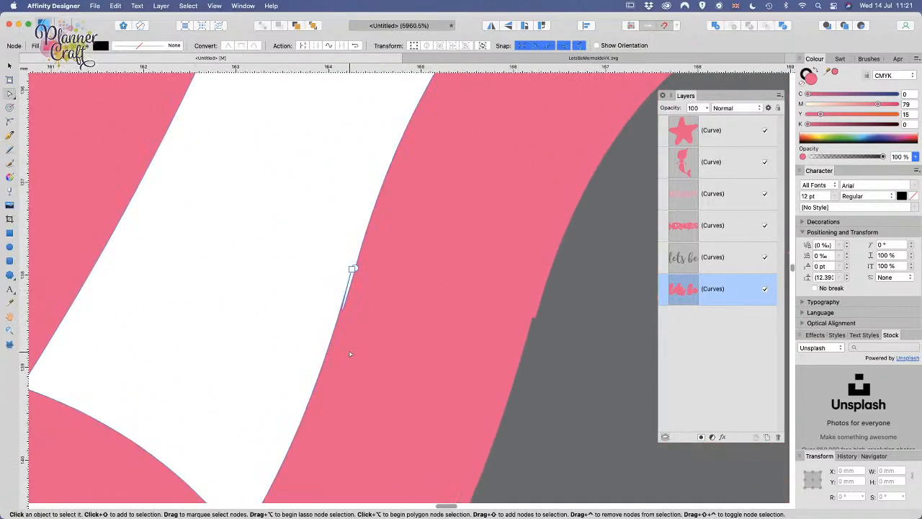
left_click(353, 269)
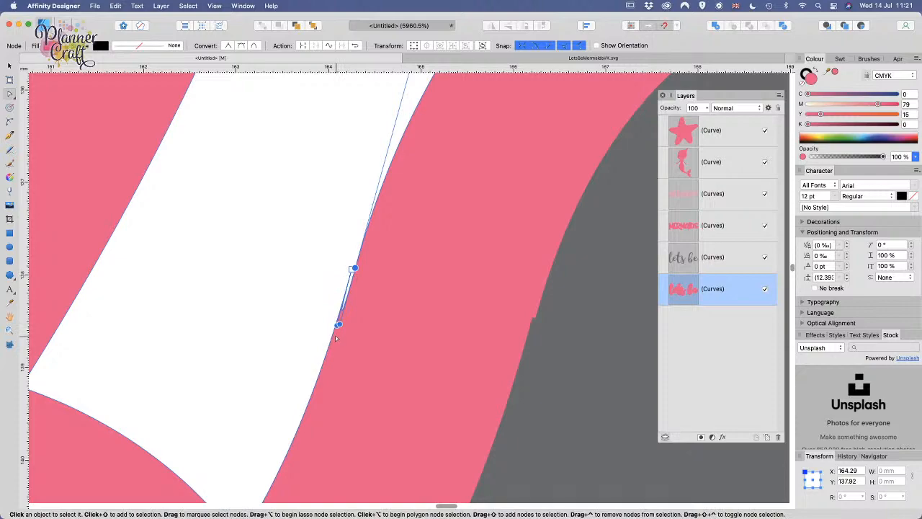
left_click_drag(338, 326, 362, 224)
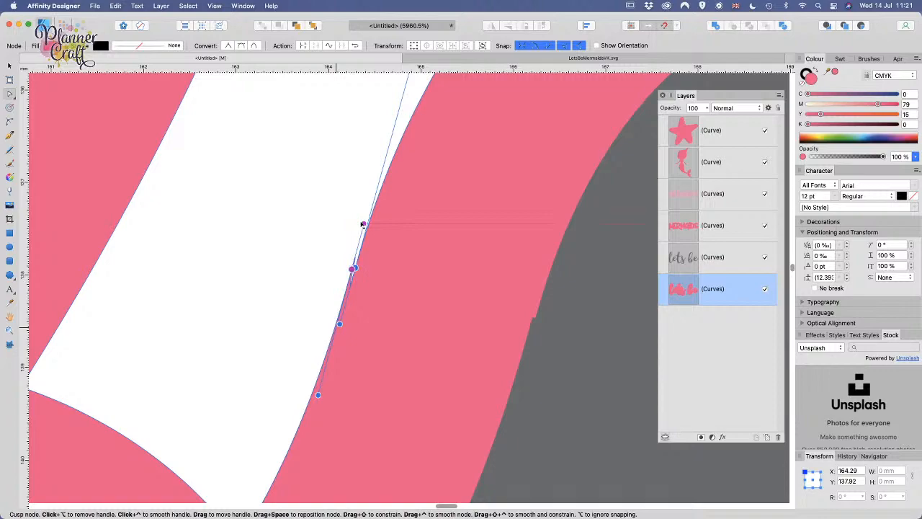
left_click_drag(362, 224, 364, 224)
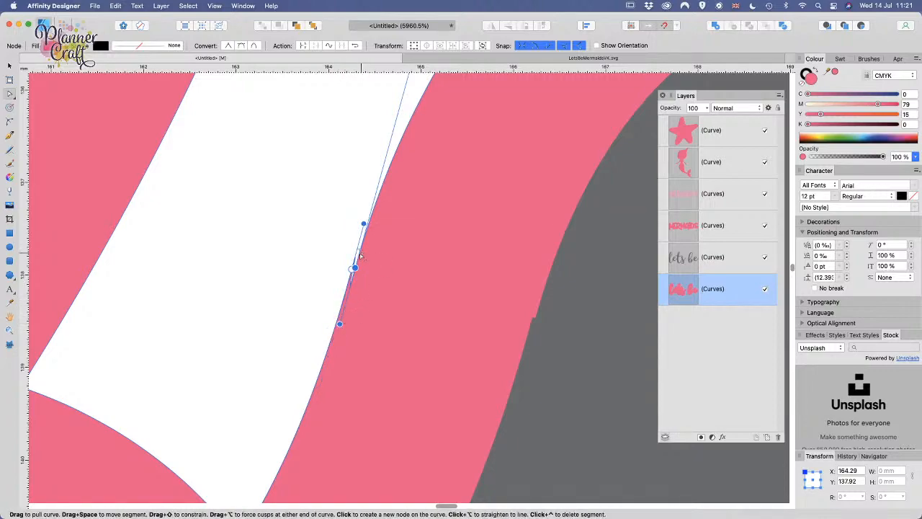
left_click_drag(355, 267, 357, 261)
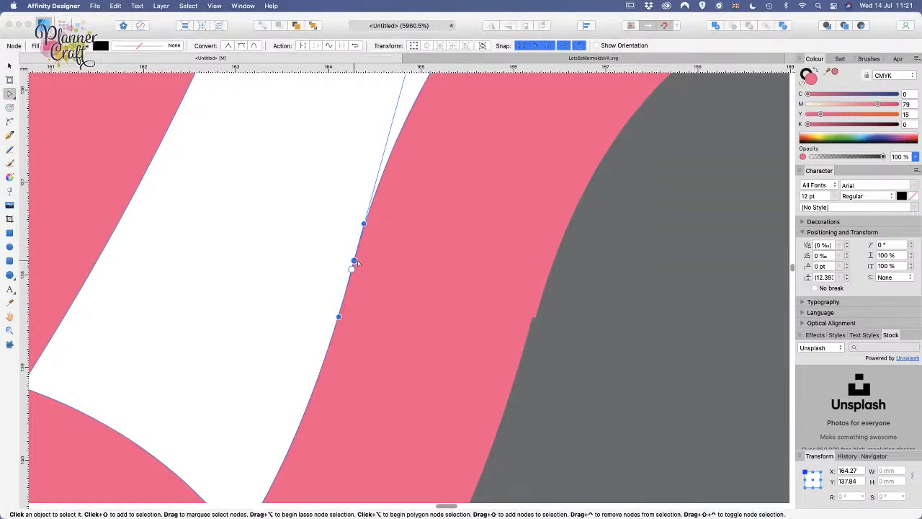
scroll(469, 321, "down", 2)
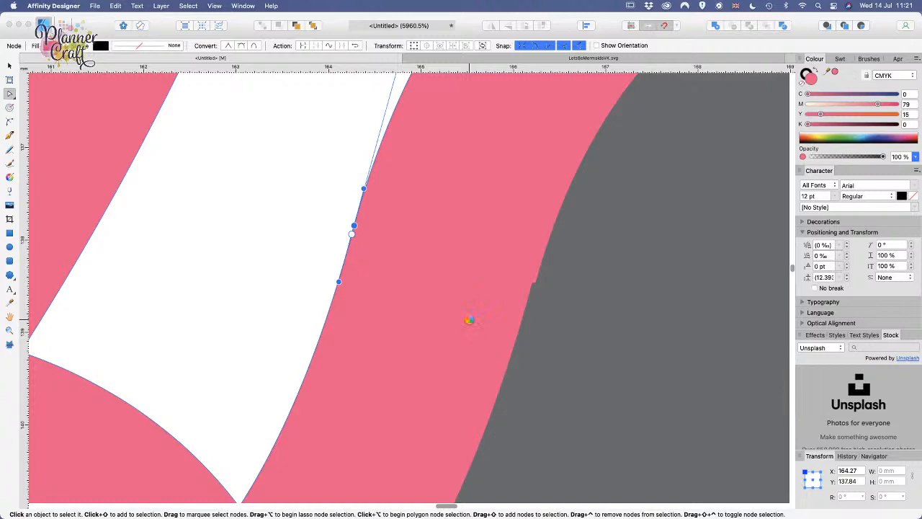
Step: Check the smoothed left edge of the e in the "lets be" outline, close up and within the whole design
scroll(435, 278, "down", 2)
scroll(435, 278, "down", 2)
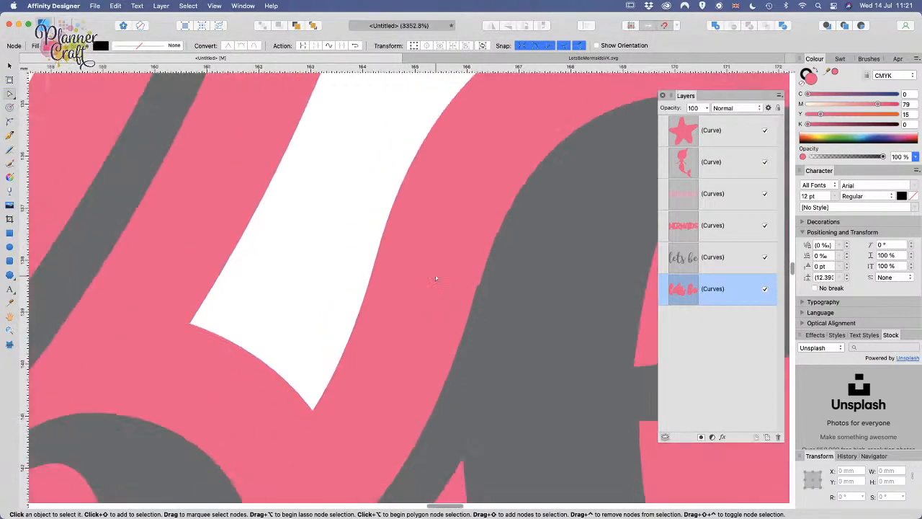
scroll(435, 278, "down", 3)
left_click_drag(461, 243, 367, 324)
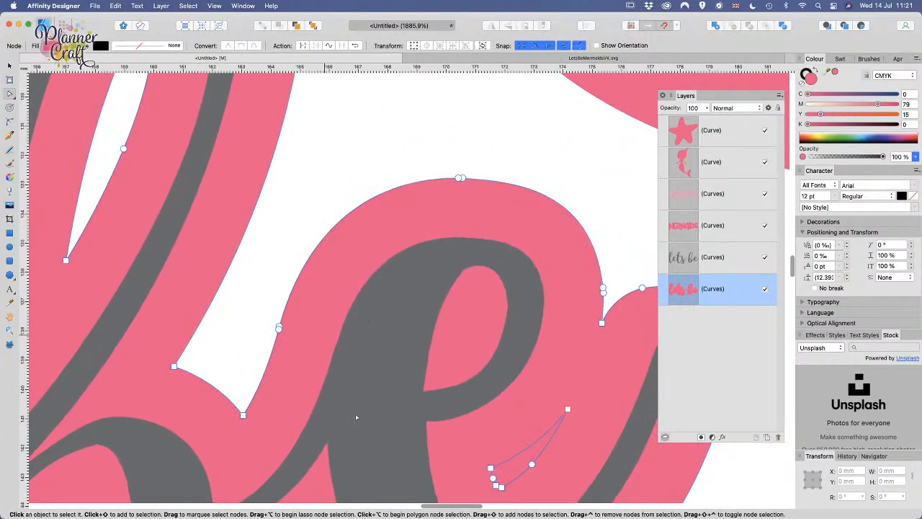
left_click(345, 380)
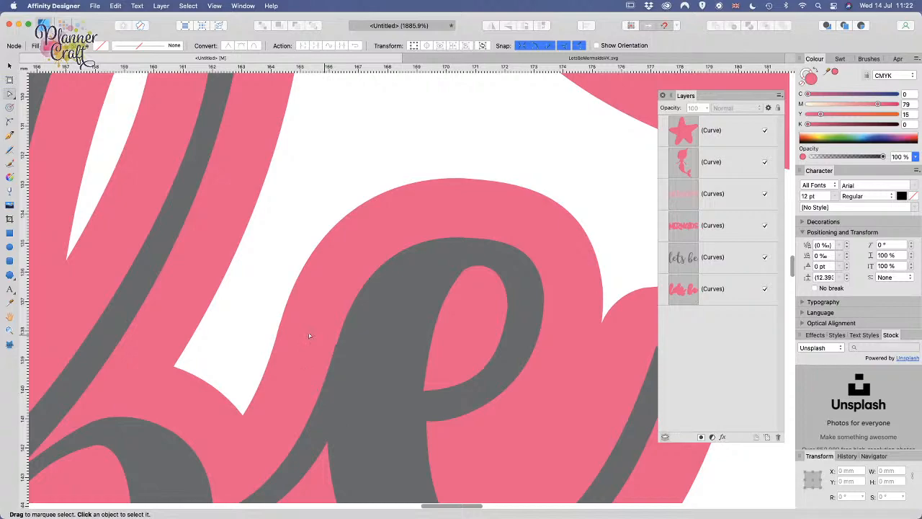
key("super+minus")
key("super+minus")
key("super+minus")
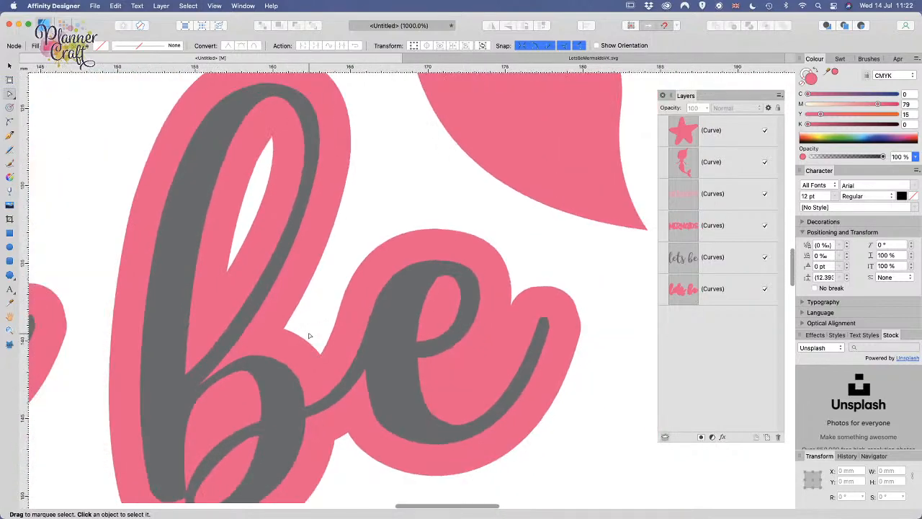
key("super+minus")
key("super+minus")
key("super+minus")
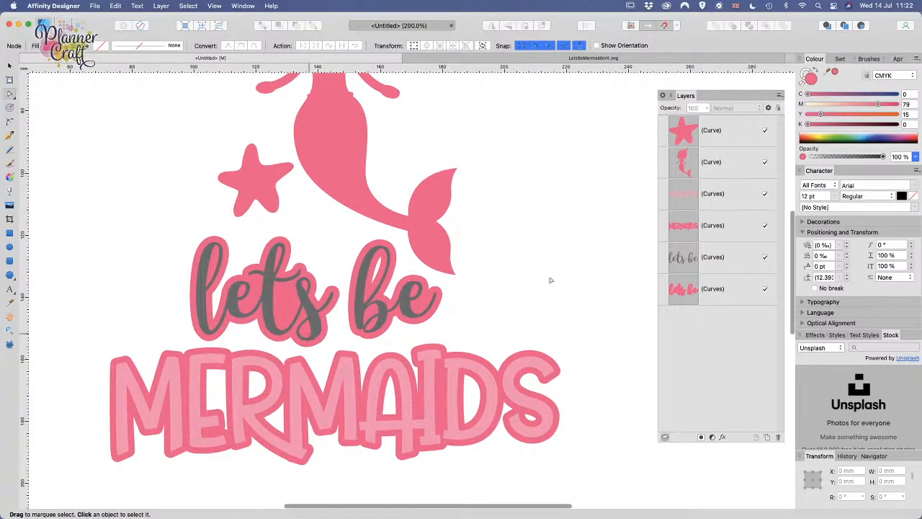
Step: Divide the "lets be" outline into separate curves, and undo the attempt to subtract all of them at once
left_click(747, 299)
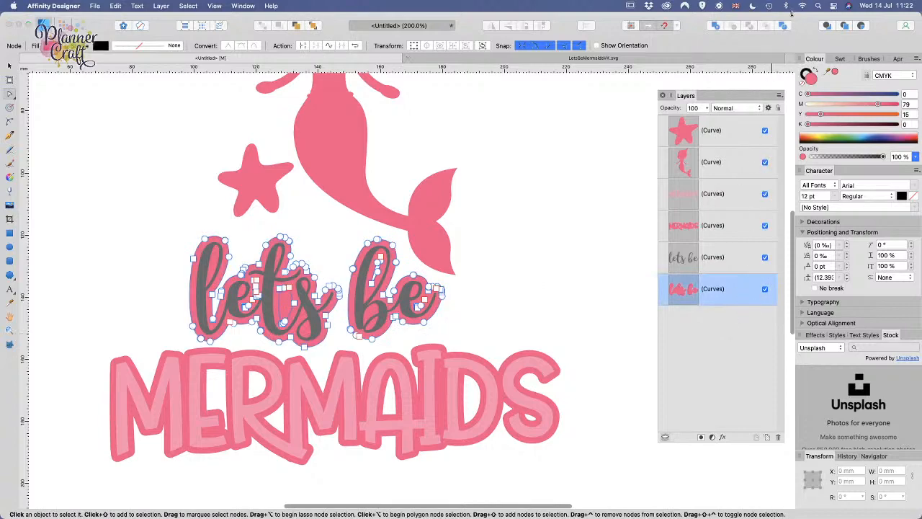
left_click(783, 26)
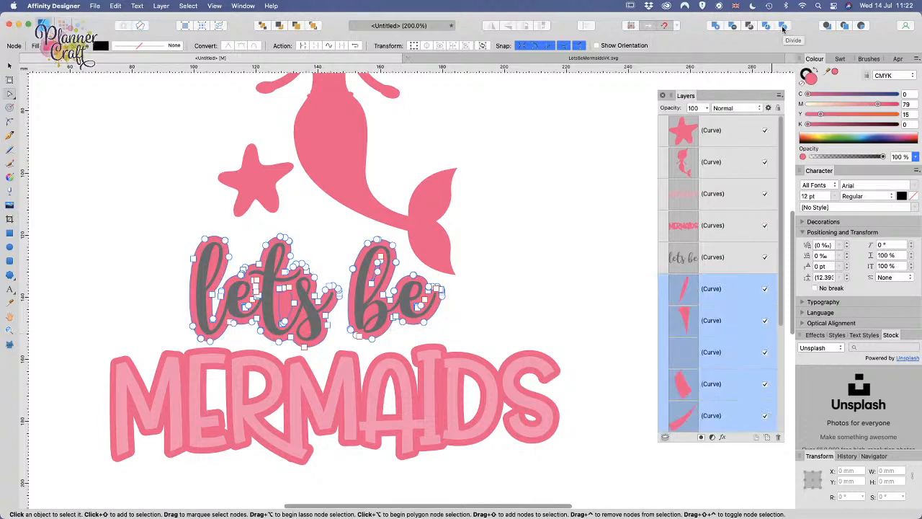
left_click(733, 27)
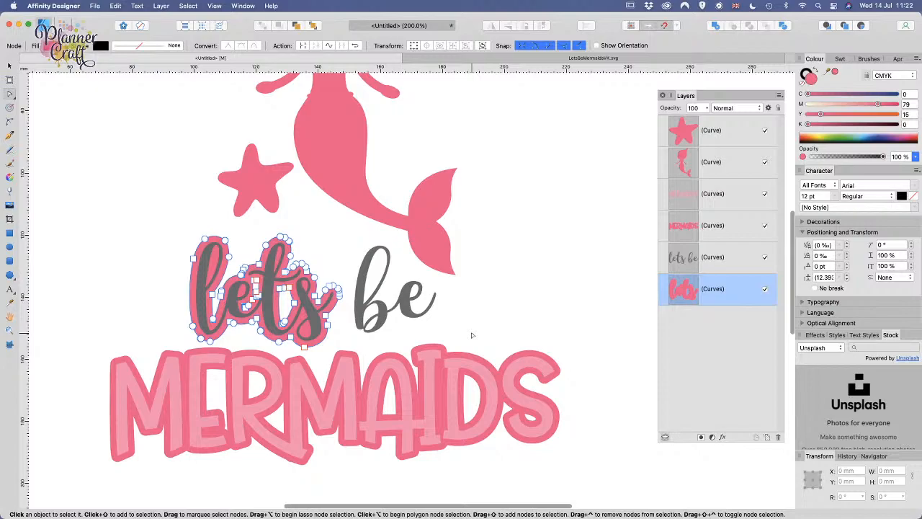
key("super+v")
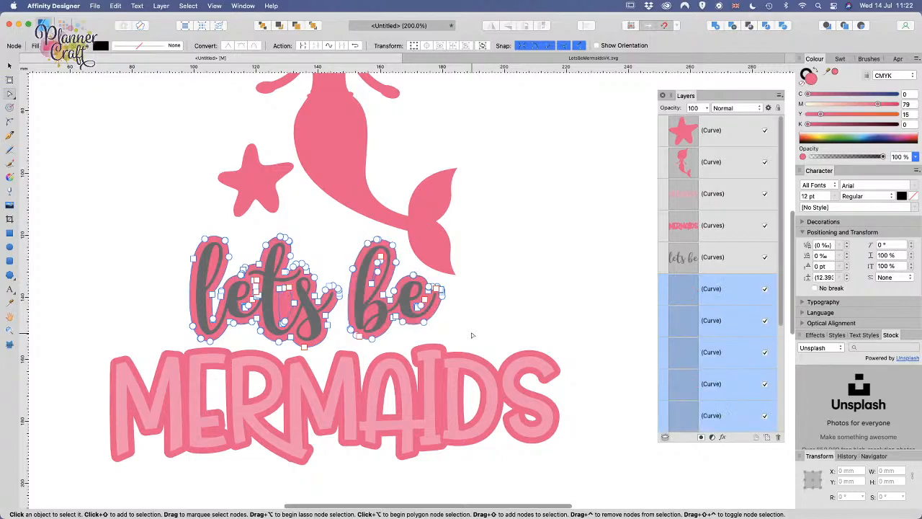
Step: Combine the separate outer curves behind "lets" and "be" into one shape with the Add operation
scroll(754, 331, "down", 1)
scroll(754, 330, "down", 2)
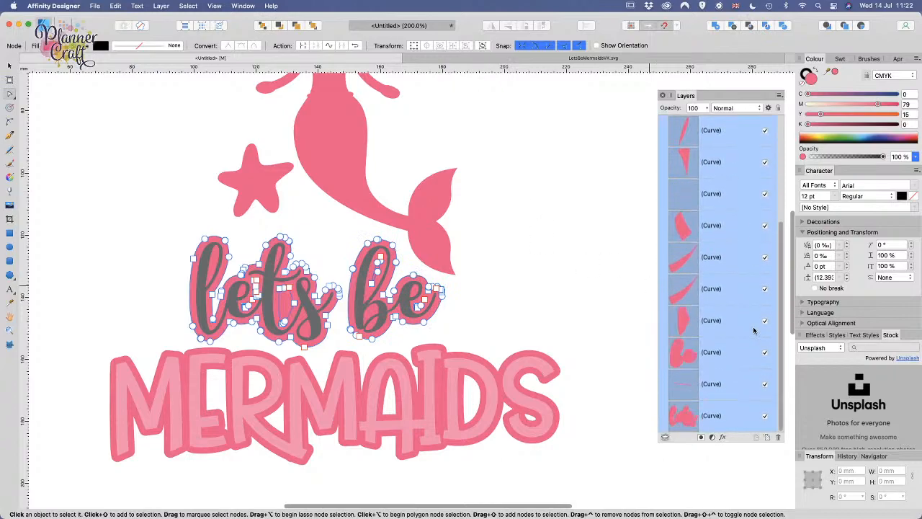
left_click(706, 416)
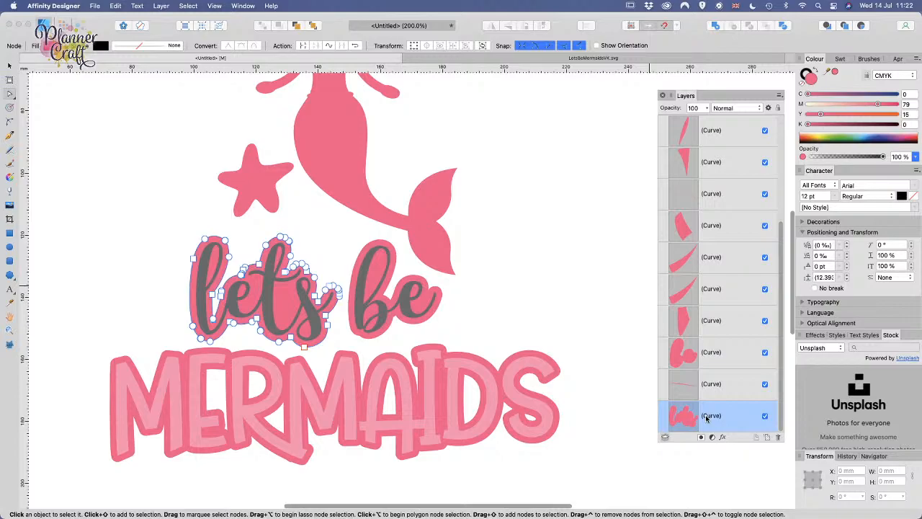
left_click(718, 351, "super")
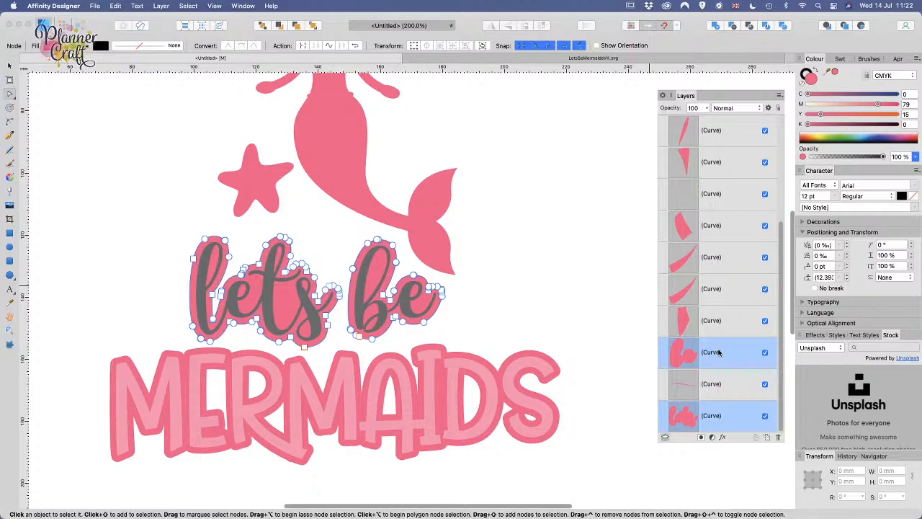
left_click(715, 27)
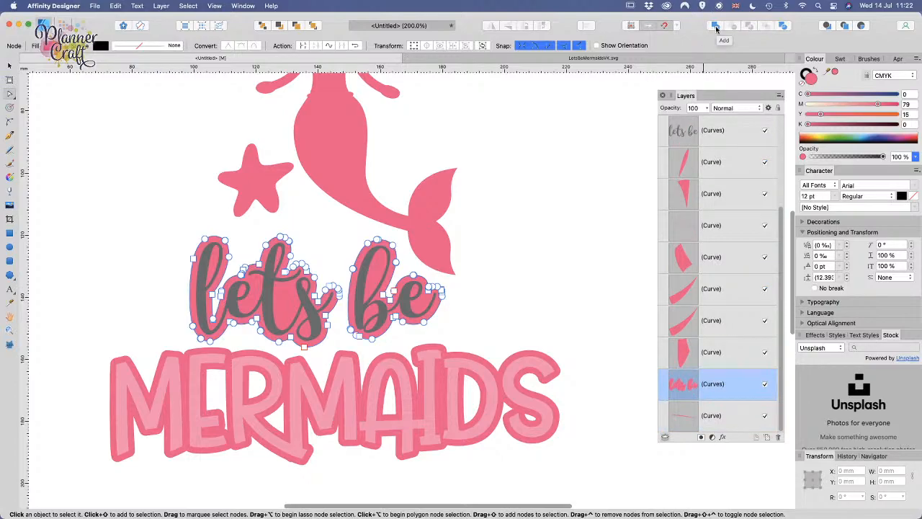
Step: Delete the two stray leftover curves, one below the s of "lets" and one at the tip of the e in "be"
left_click(722, 421)
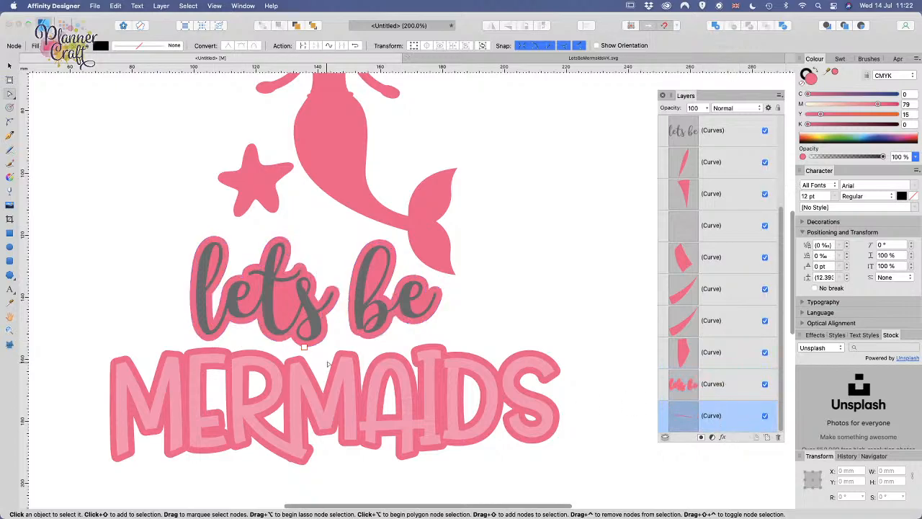
left_click(777, 438)
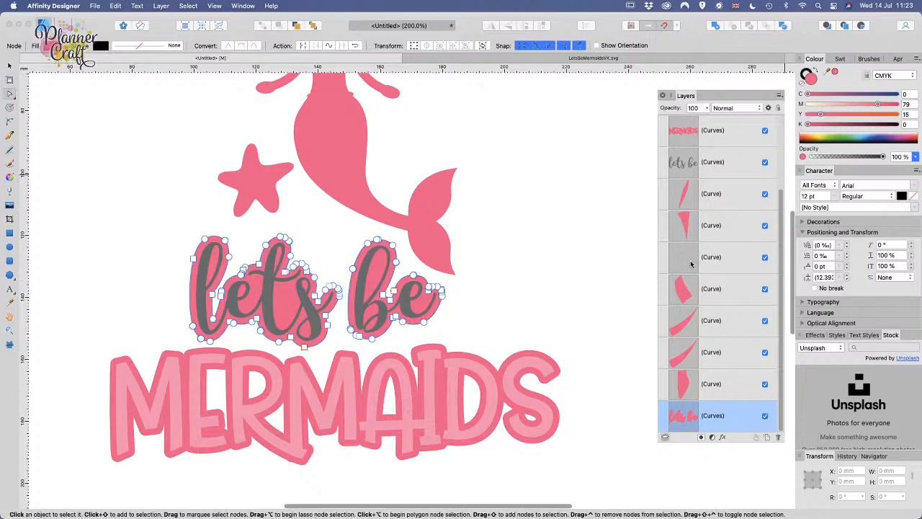
left_click(719, 258)
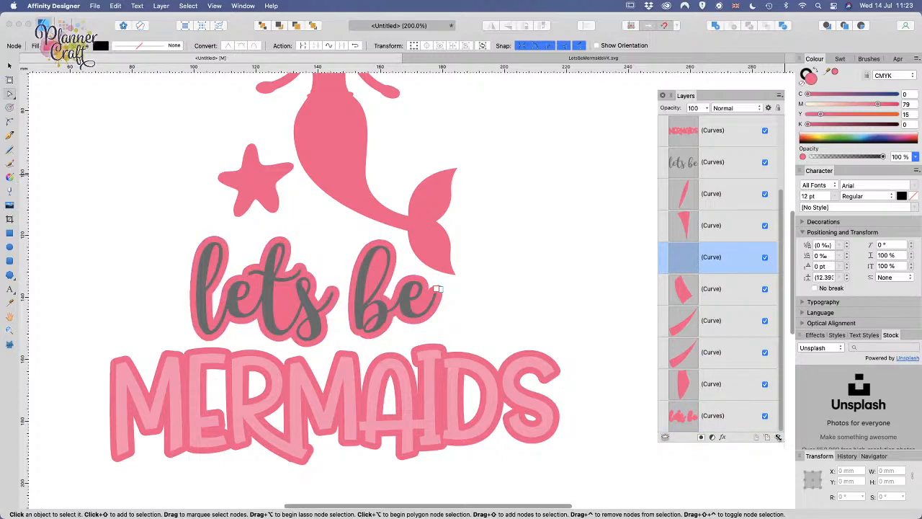
left_click(778, 436)
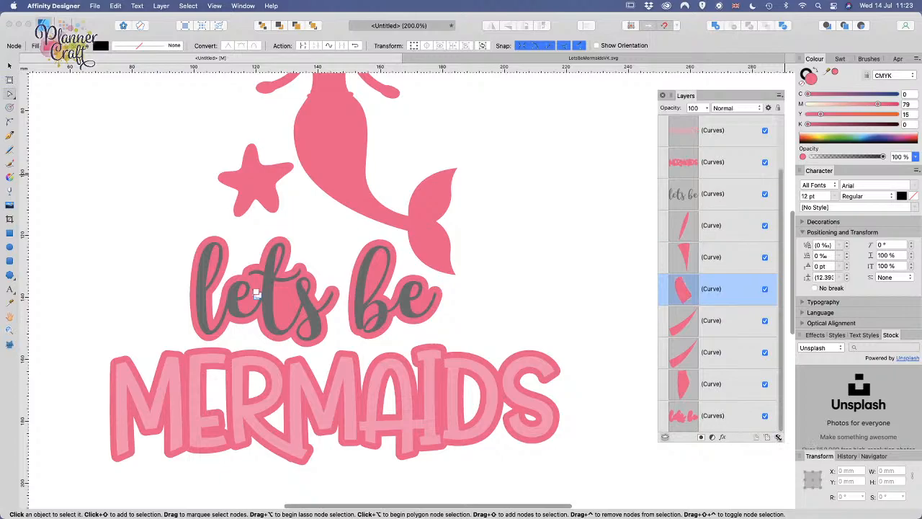
Step: Subtract the six remaining inner counter curves from the combined "lets be" outline
left_click(713, 416)
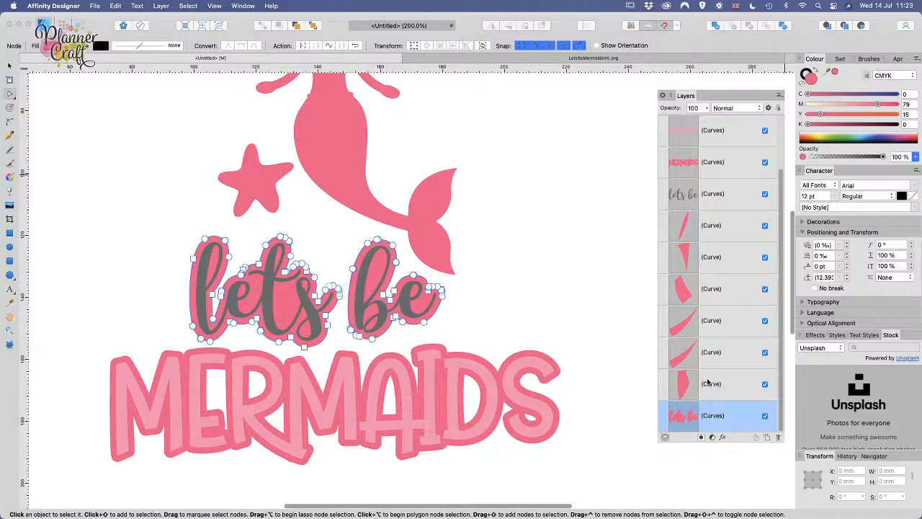
left_click(715, 231, "shift")
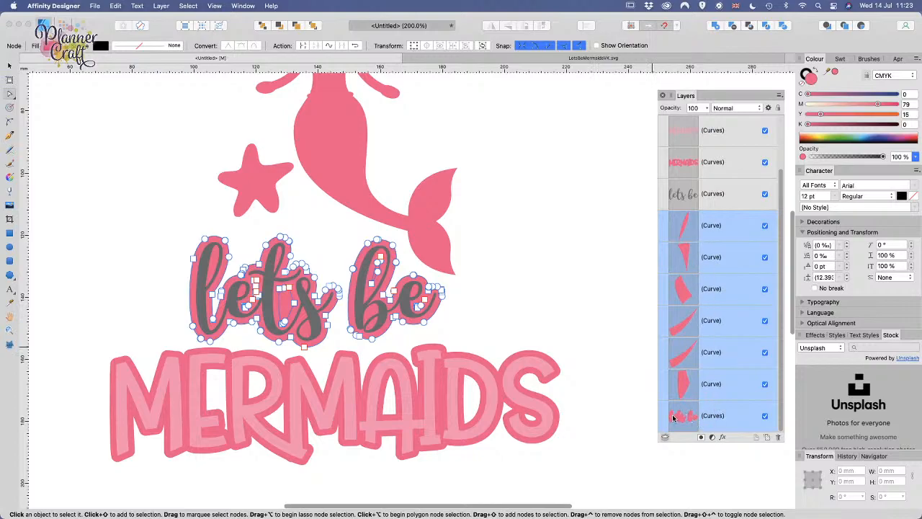
left_click(731, 25)
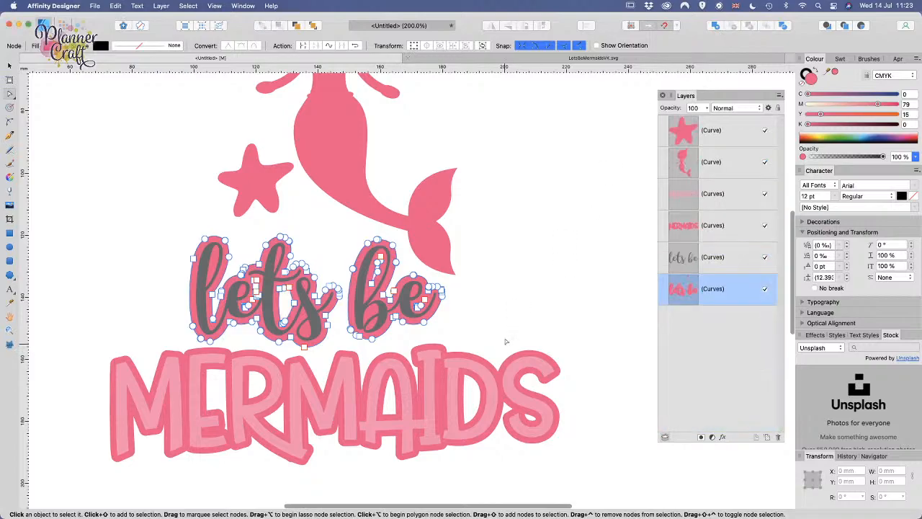
left_click(452, 310)
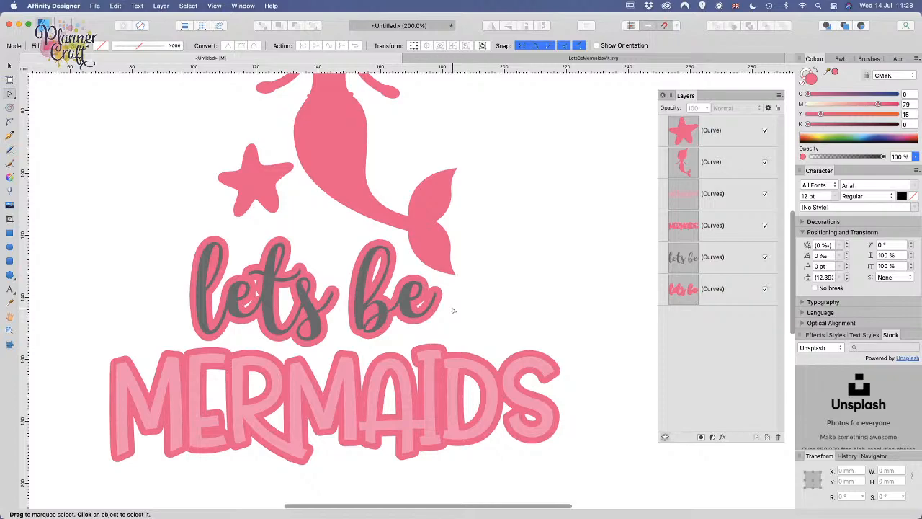
Step: Delete the nodes of the small middle hole between the e and the t in the "lets" outline
scroll(453, 310, "up", 5)
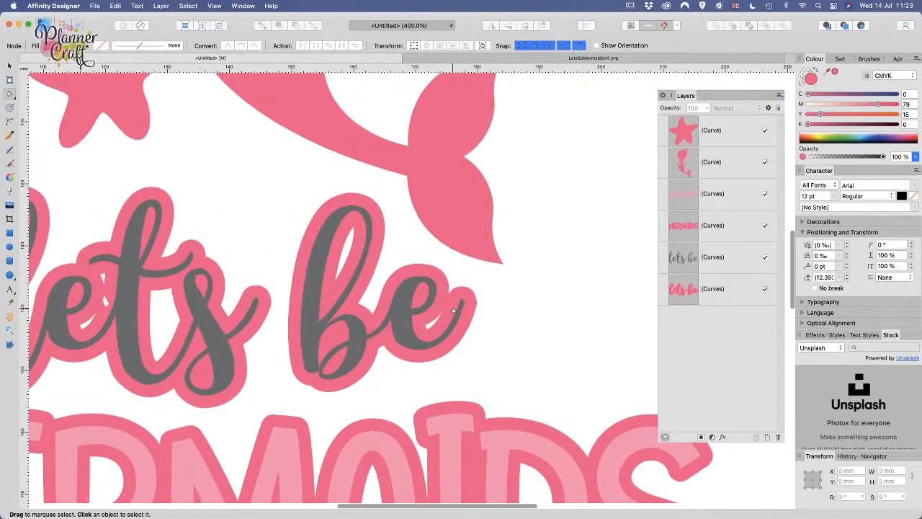
scroll(469, 304, "left", 5)
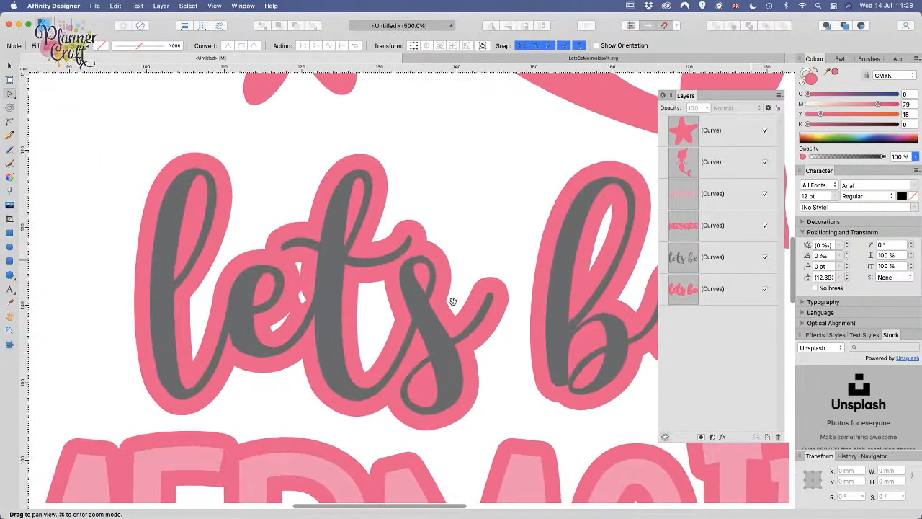
scroll(303, 297, "up", 3)
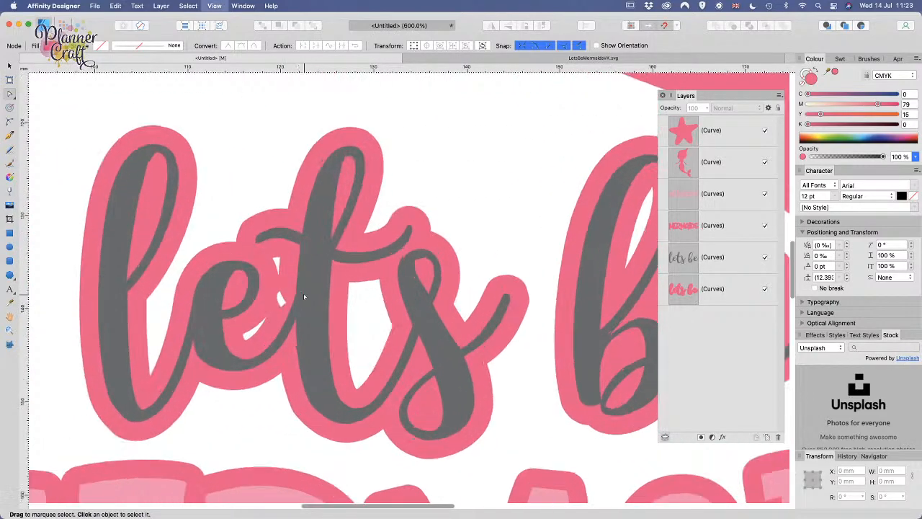
left_click_drag(265, 265, 329, 263)
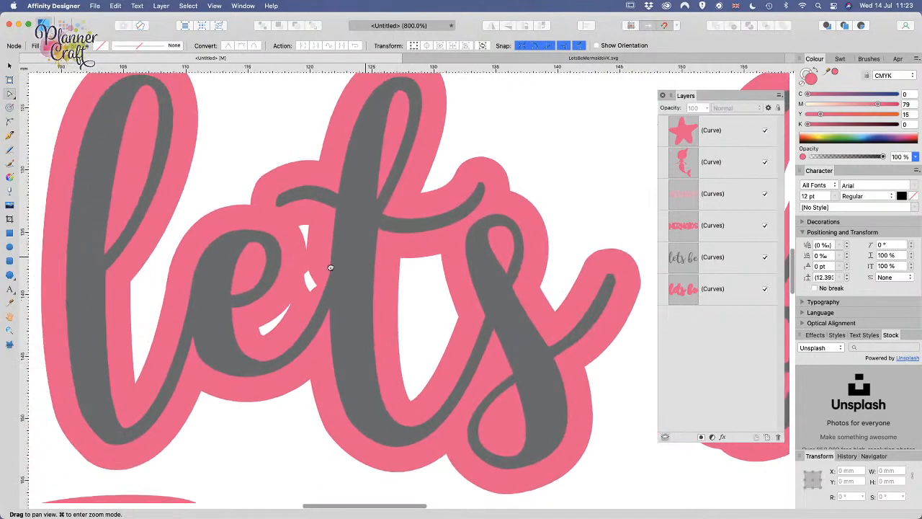
left_click(386, 283)
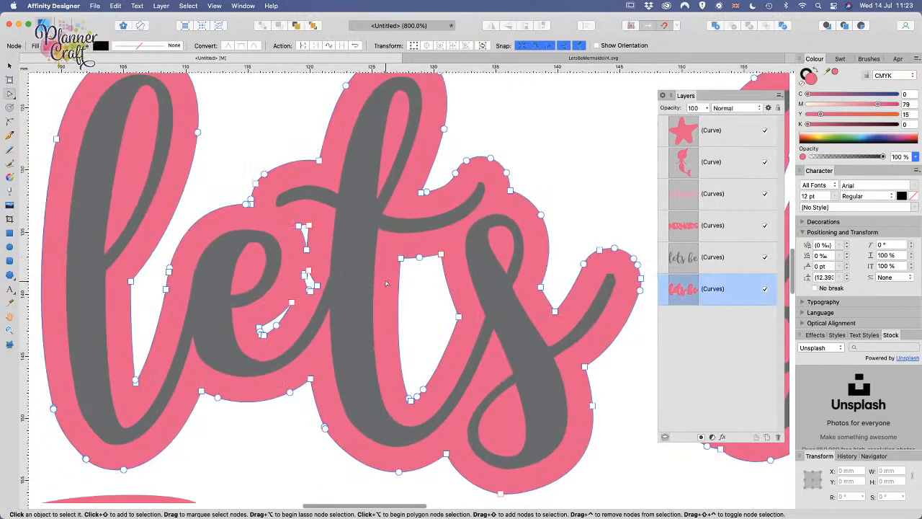
left_click_drag(294, 255, 337, 301)
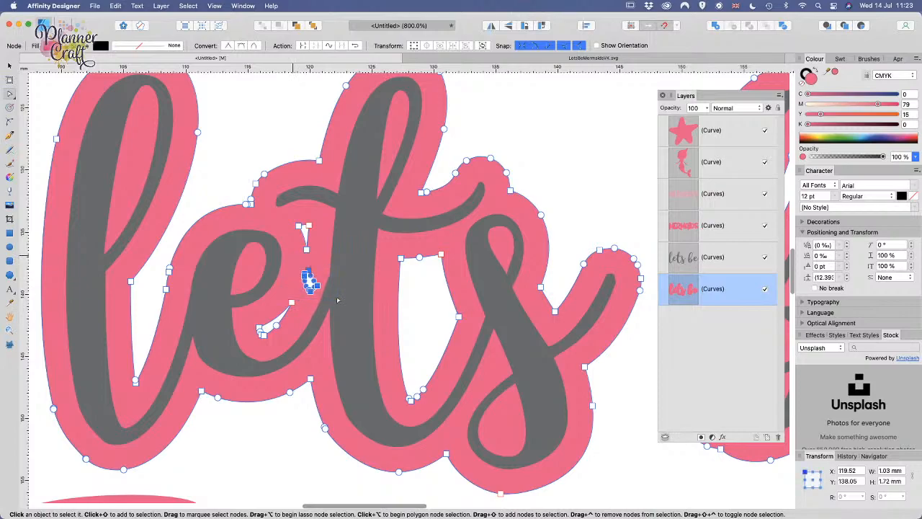
key("Delete")
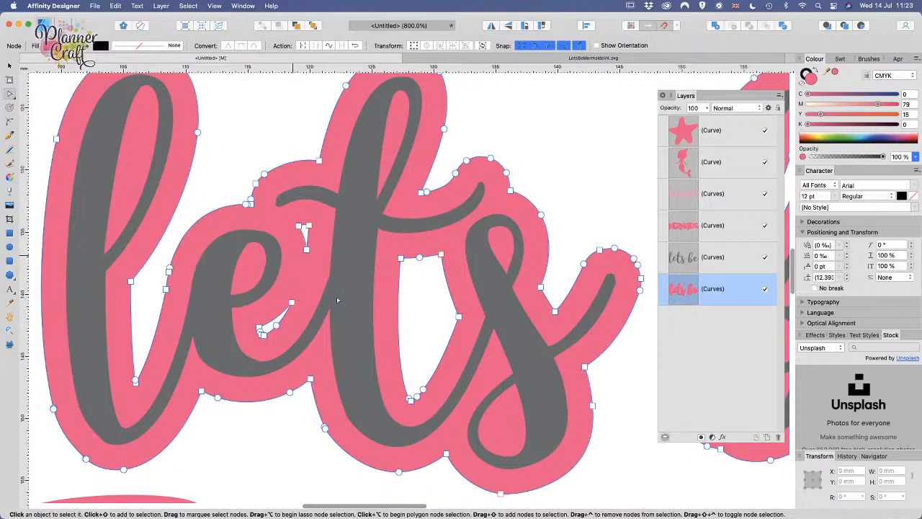
left_click(588, 141)
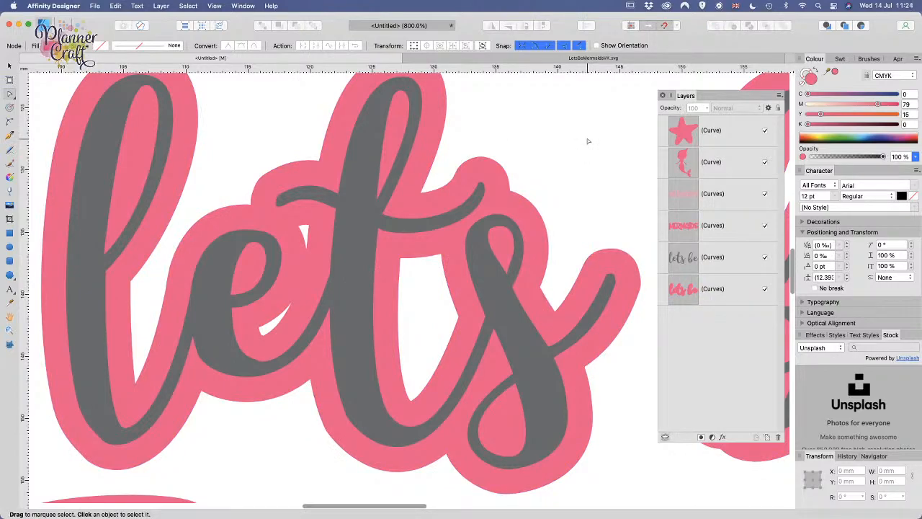
Step: Duplicate the mermaid silhouette in place and select the lower of the two copies
key("super+minus")
key("super+minus")
key("super+minus")
key("super+minus")
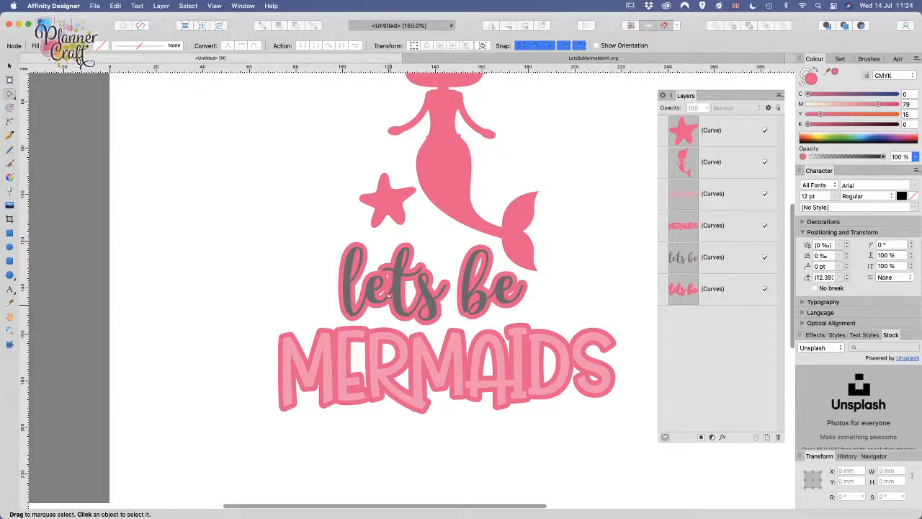
scroll(473, 370, "up", 5)
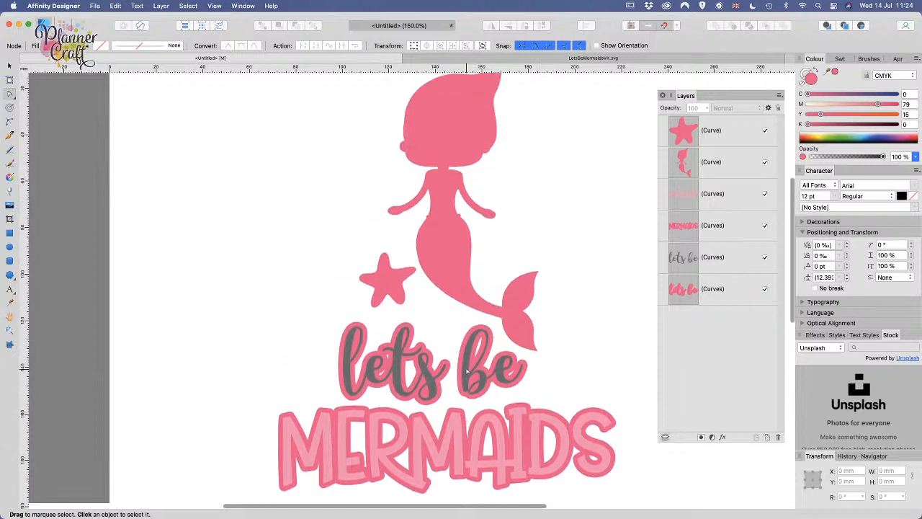
left_click(9, 66)
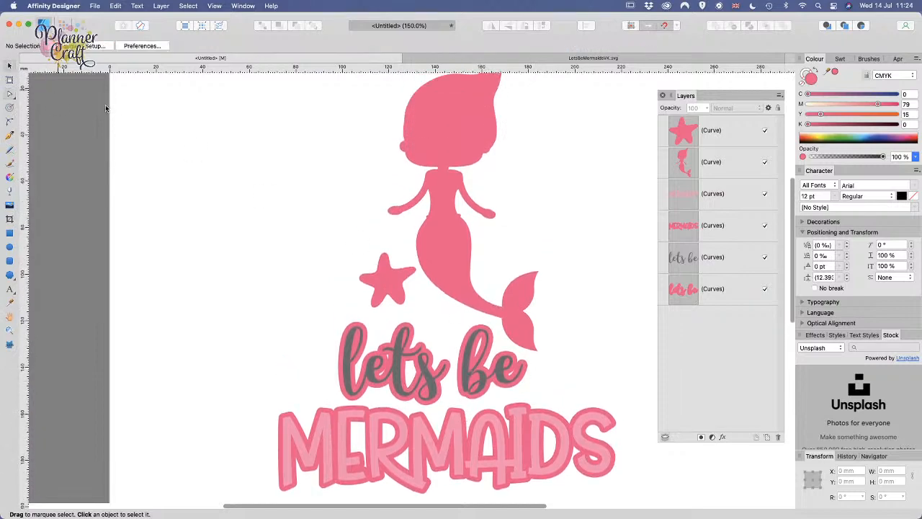
left_click(448, 244)
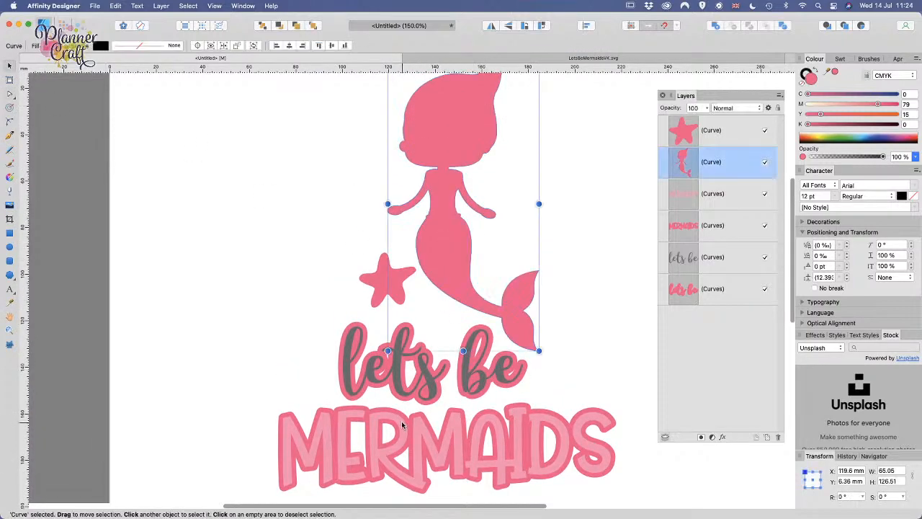
key("super+j")
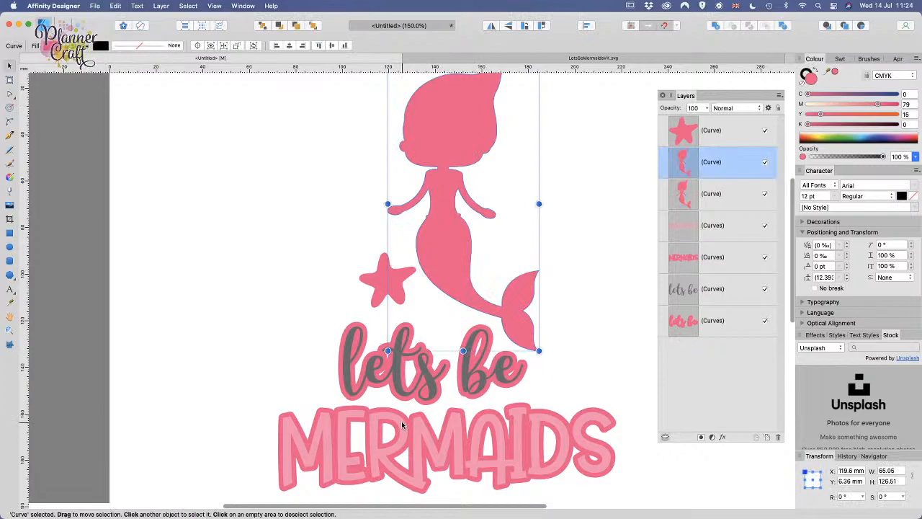
left_click(720, 191)
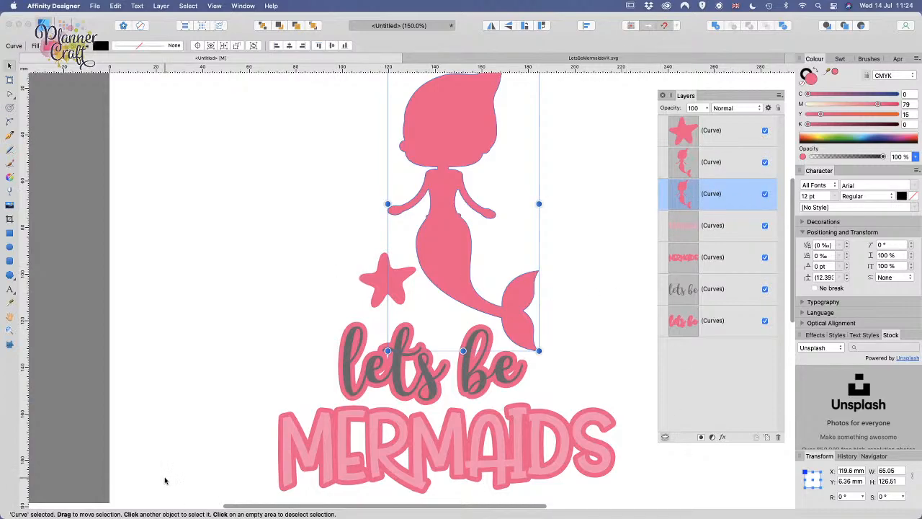
Step: Offset the lower mermaid silhouette outward with a contour of about 2.55 mm and bake it into a plain curve
left_click(10, 108)
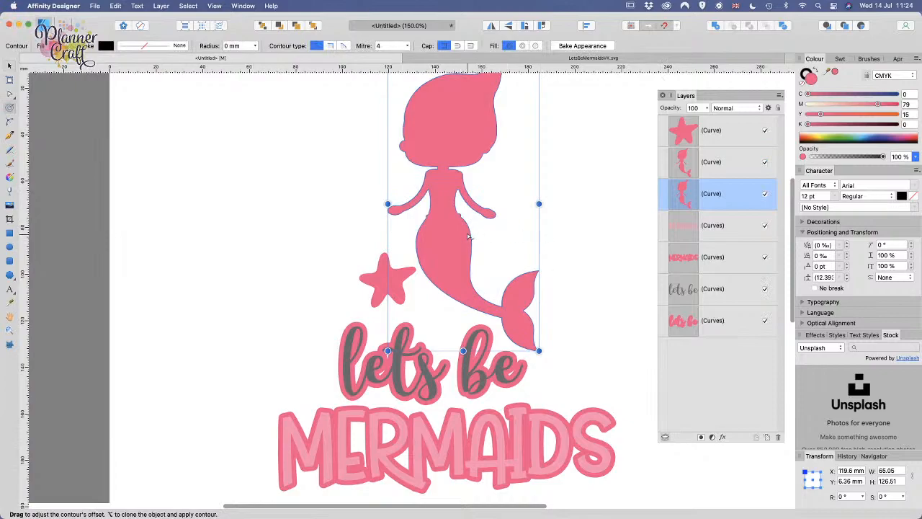
left_click_drag(467, 237, 471, 236)
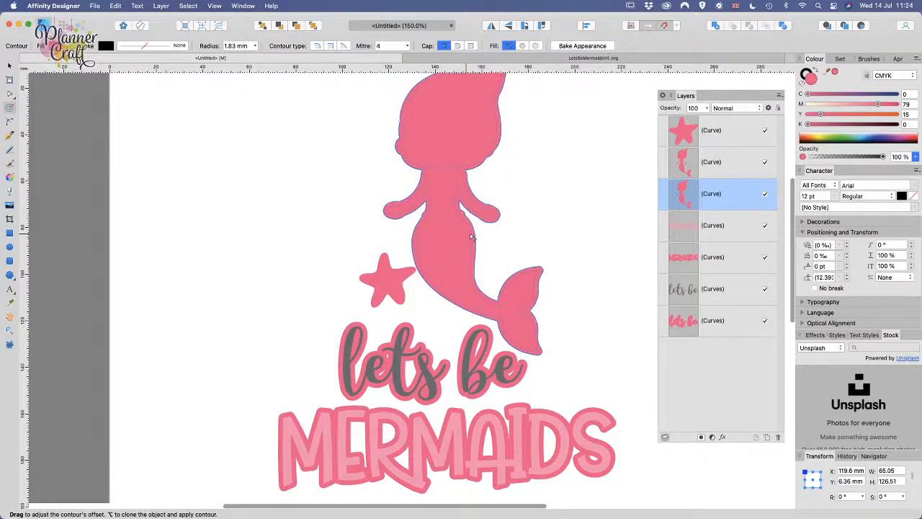
left_click_drag(471, 237, 472, 236)
left_click_drag(471, 236, 471, 236)
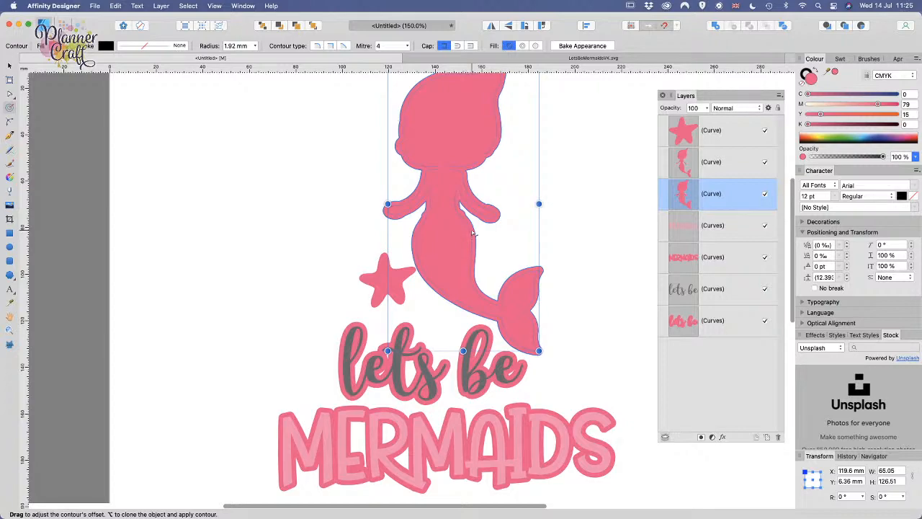
left_click_drag(472, 236, 475, 234)
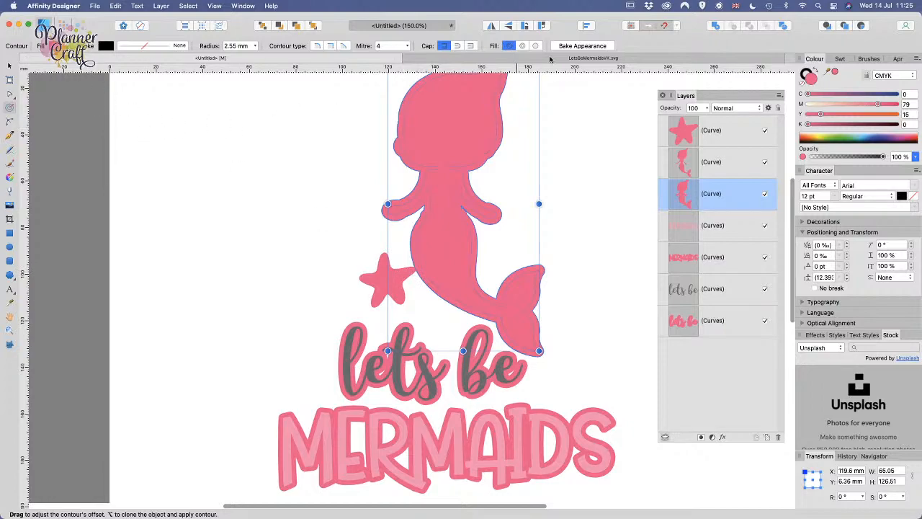
left_click(592, 46)
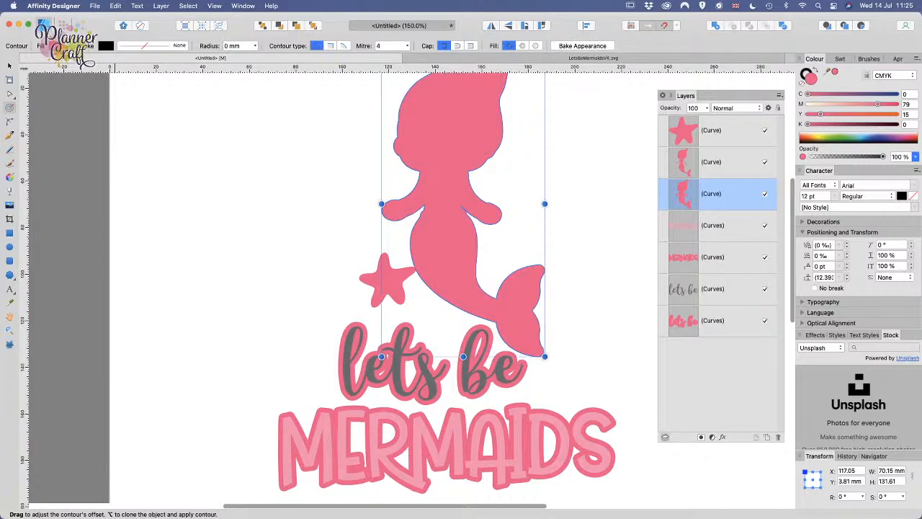
Step: Fill the mermaid outline with the light pink sampled from the "MERMAIDS" lettering
left_click(62, 45)
left_click_drag(168, 57, 304, 455)
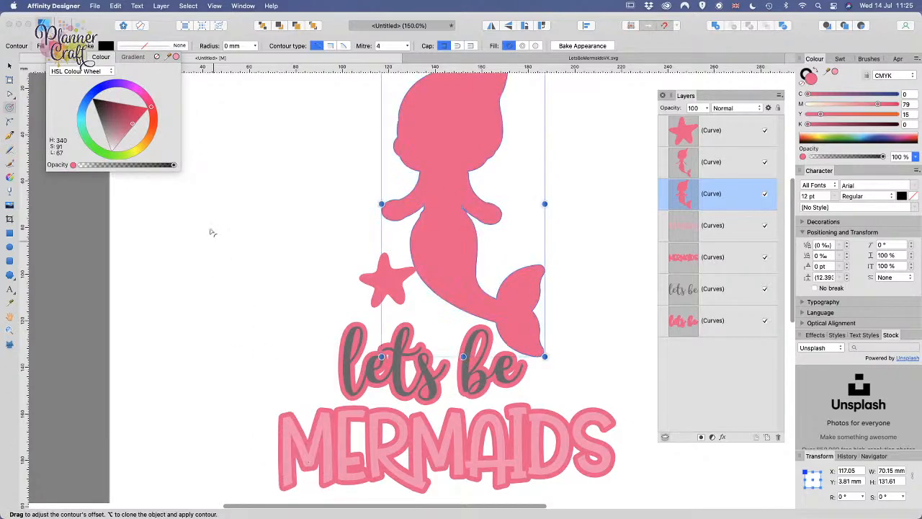
left_click(175, 57)
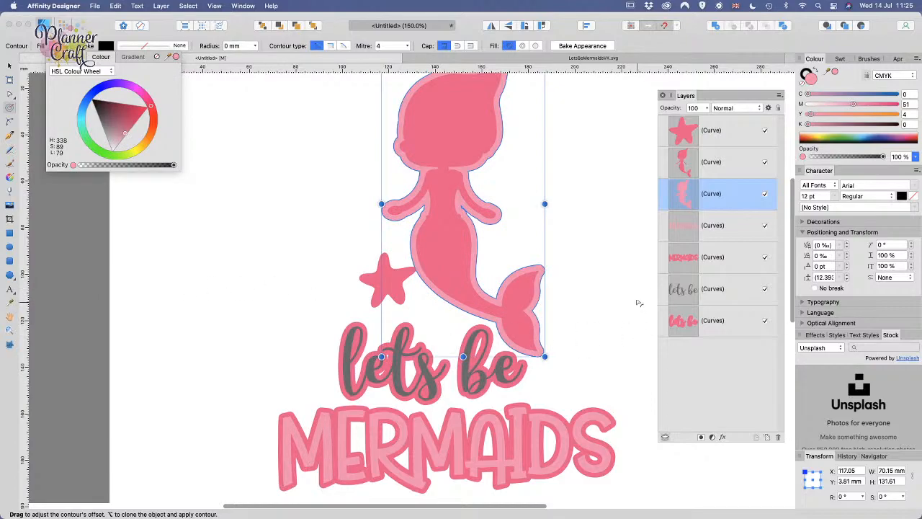
Step: Duplicate the starfish in place and hide the upper copy
left_click(727, 129)
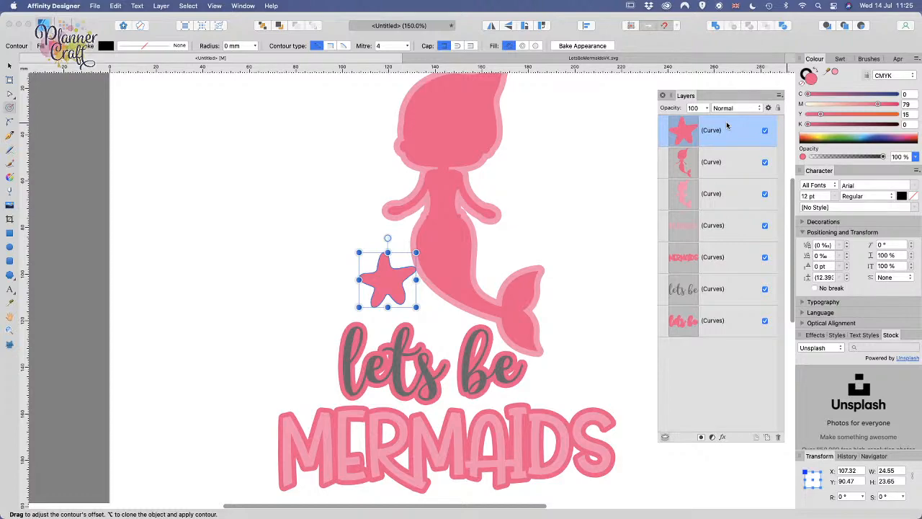
key("super+j")
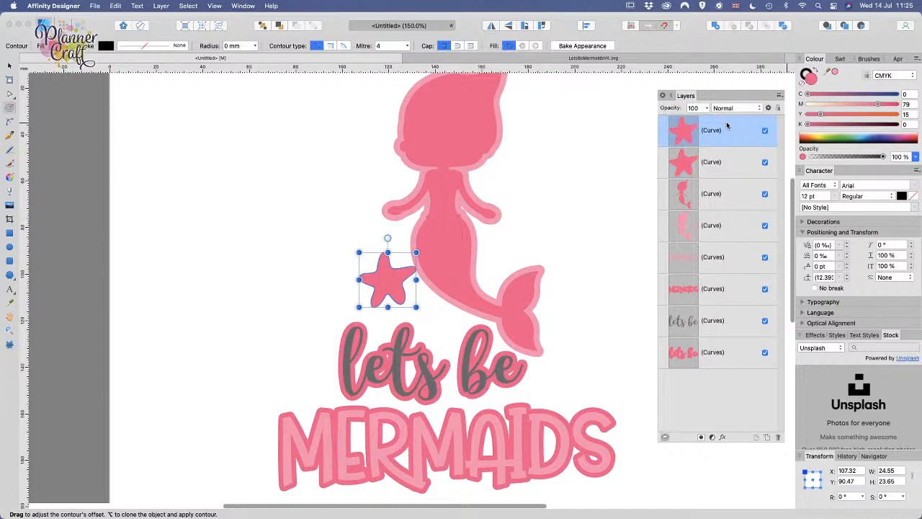
left_click(765, 131)
Step: Merge the visible starfish with the light pink mermaid outline and place the merged shape beneath the darker mermaid
left_click(732, 171)
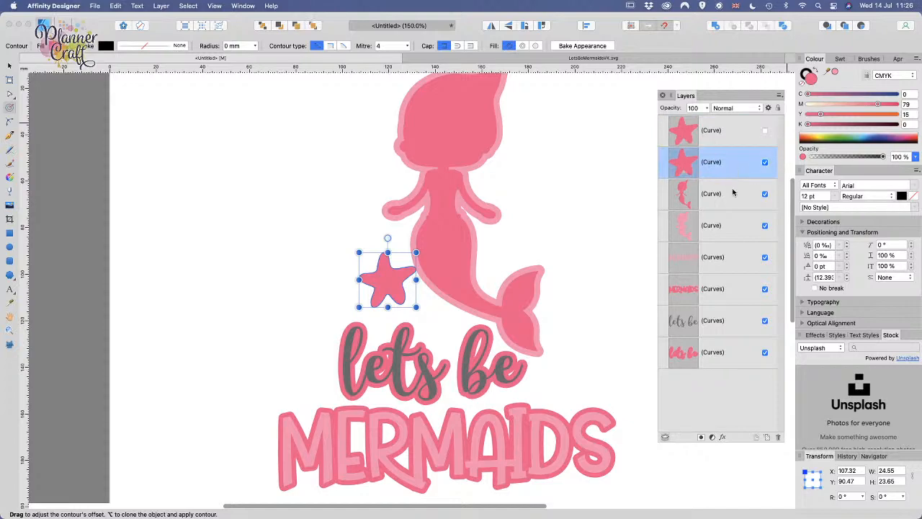
left_click(717, 232, "super")
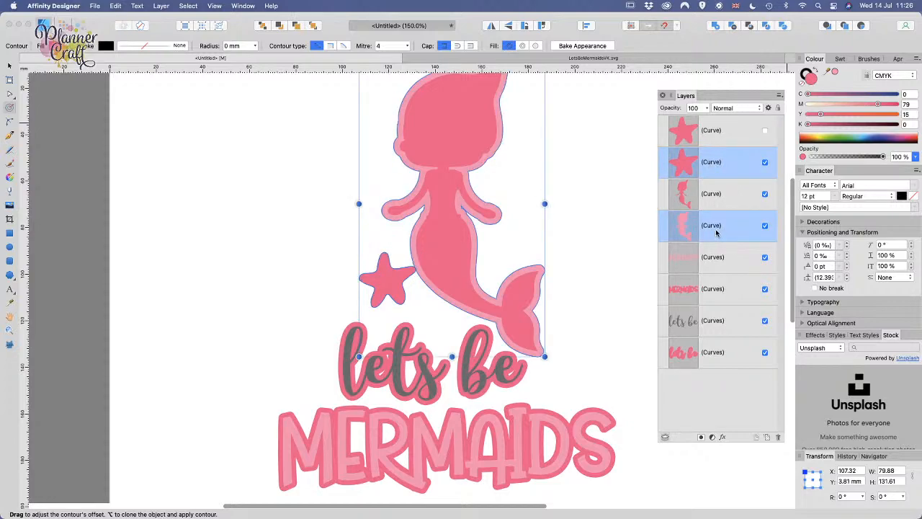
left_click(714, 28)
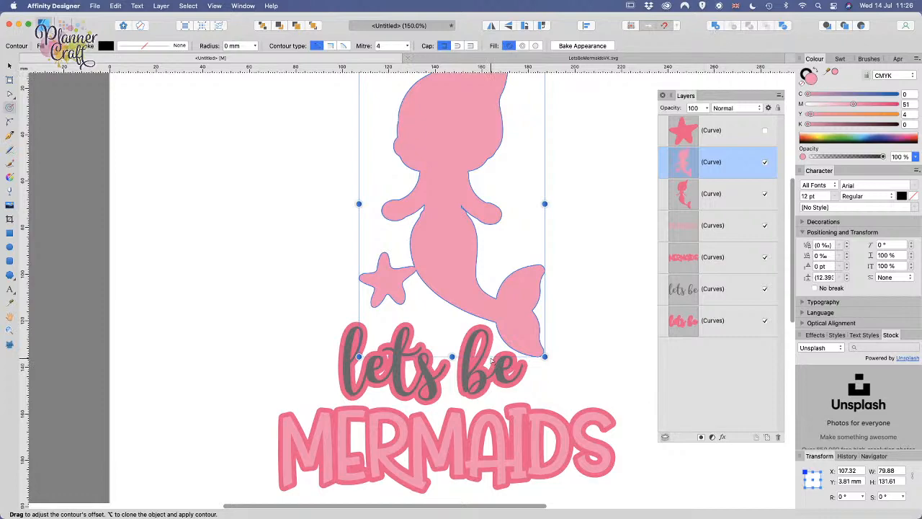
left_click_drag(721, 164, 716, 203)
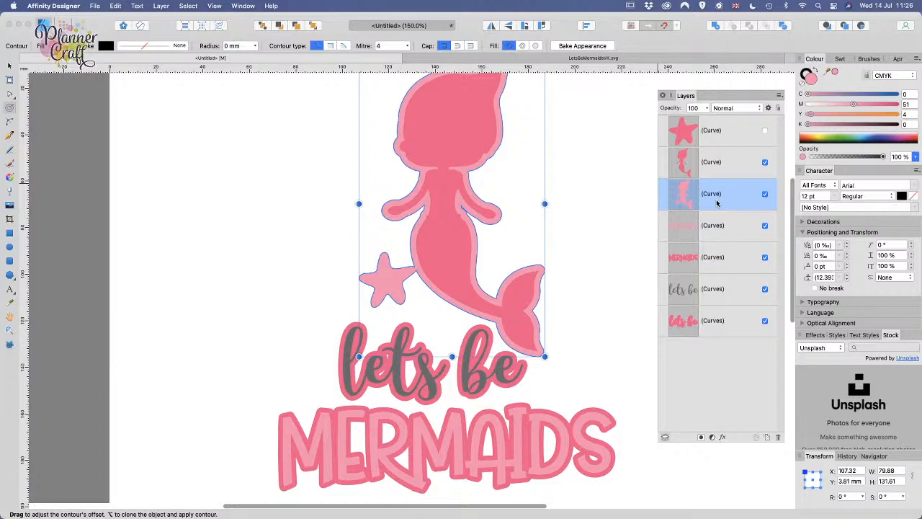
Step: Duplicate the mermaid, "MERMAIDS" and "lets be" outlines together and move the three copies to the bottom of the layer stack
left_click(709, 268, "super")
left_click(715, 328, "super")
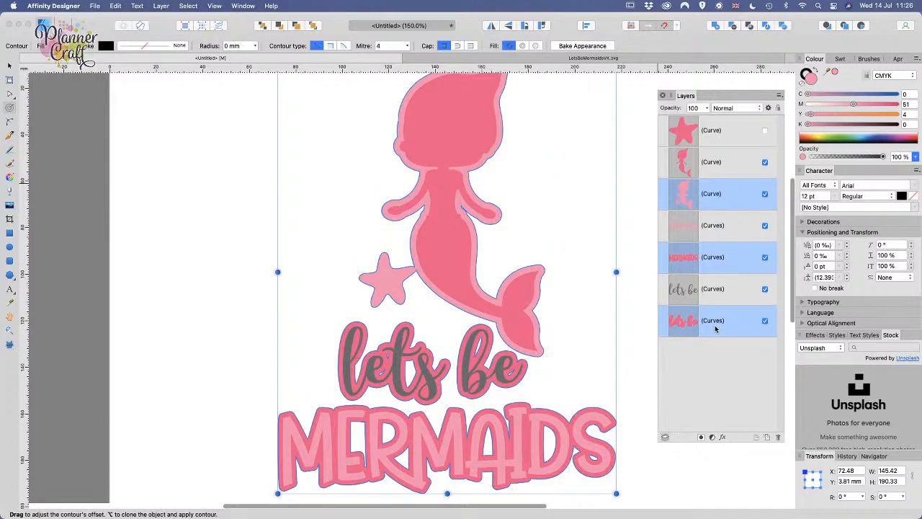
key("super+j")
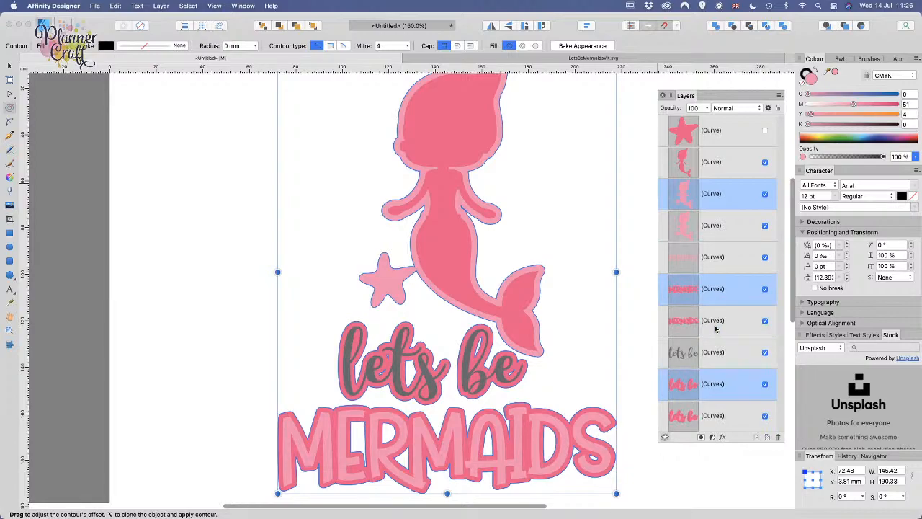
left_click_drag(717, 391, 714, 424)
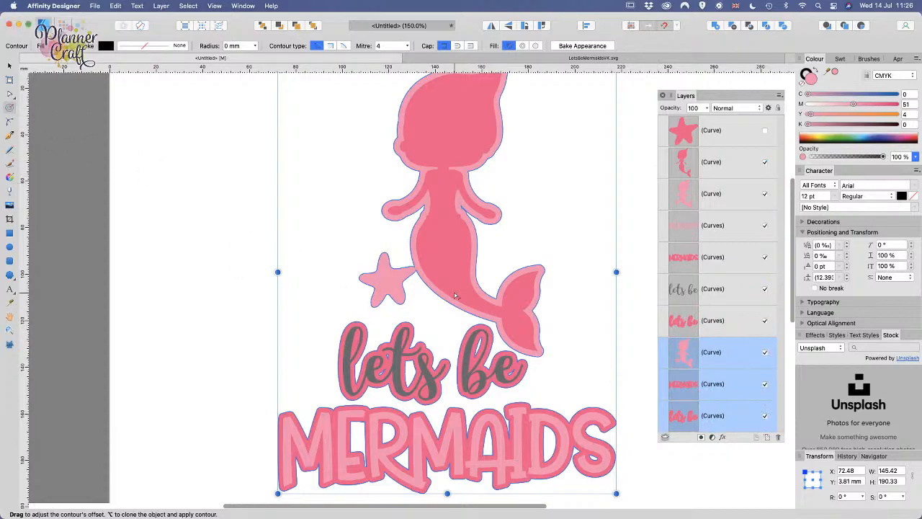
Step: Offset the three bottom outline copies by about 3.03 mm, bake the contour and merge them into one backing shape
left_click_drag(449, 301, 457, 303)
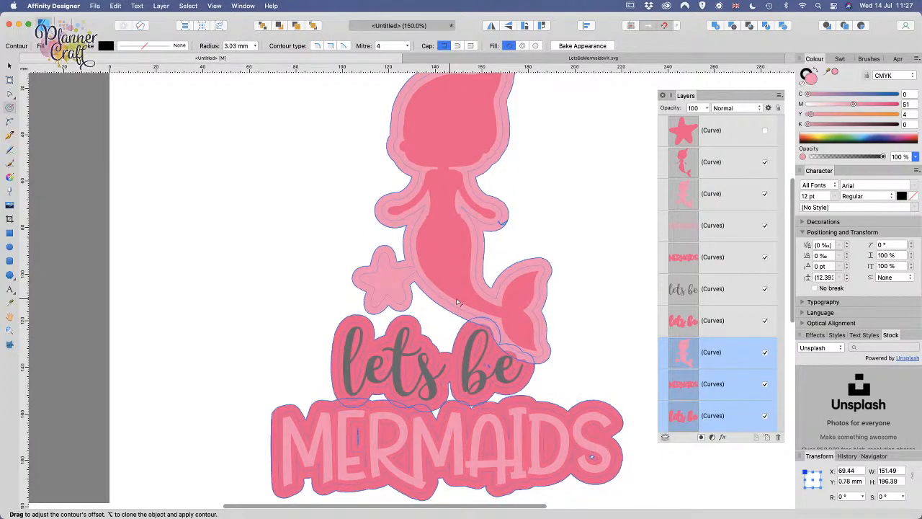
left_click_drag(457, 302, 457, 303)
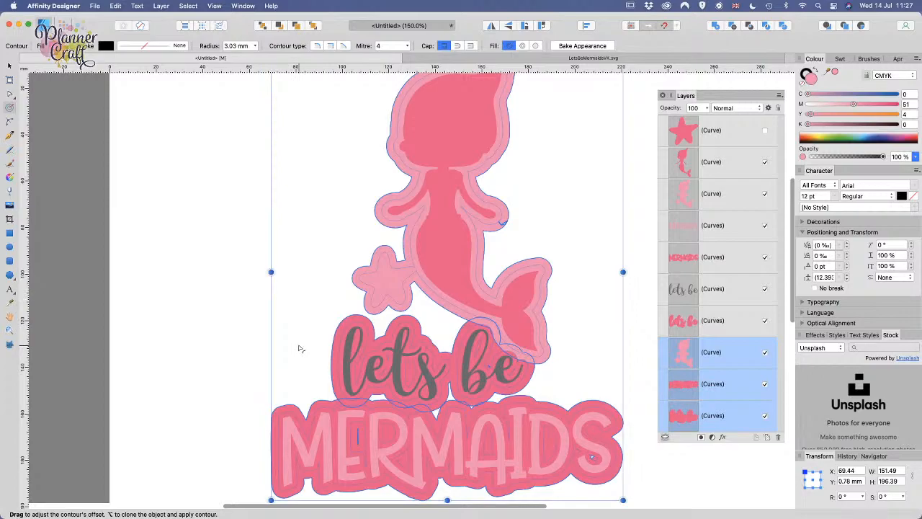
left_click(598, 48)
left_click(715, 26)
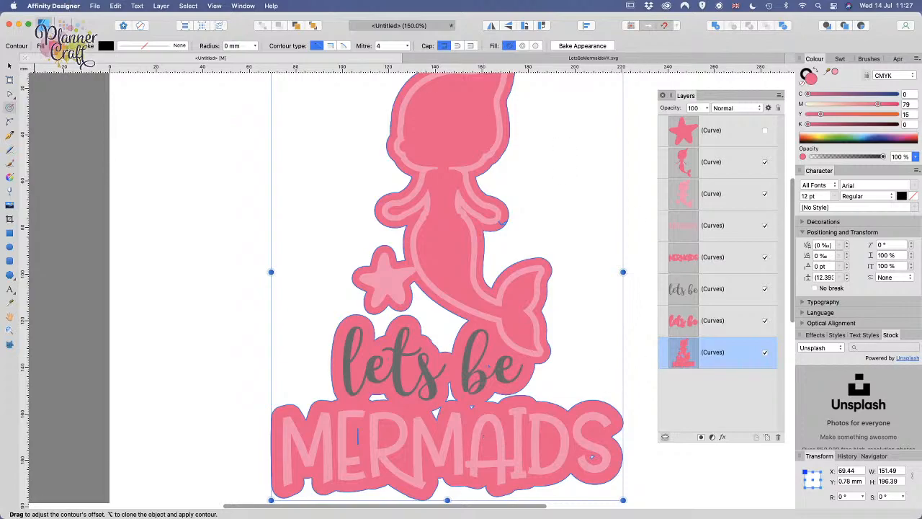
Step: Fill the merged backing shape with the dark grey sampled from the "lets be" lettering
left_click(55, 46)
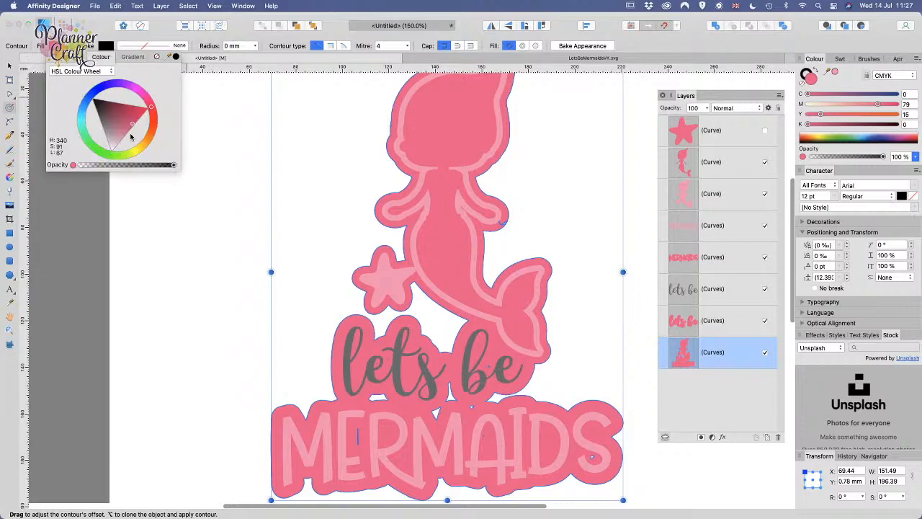
left_click_drag(168, 57, 395, 367)
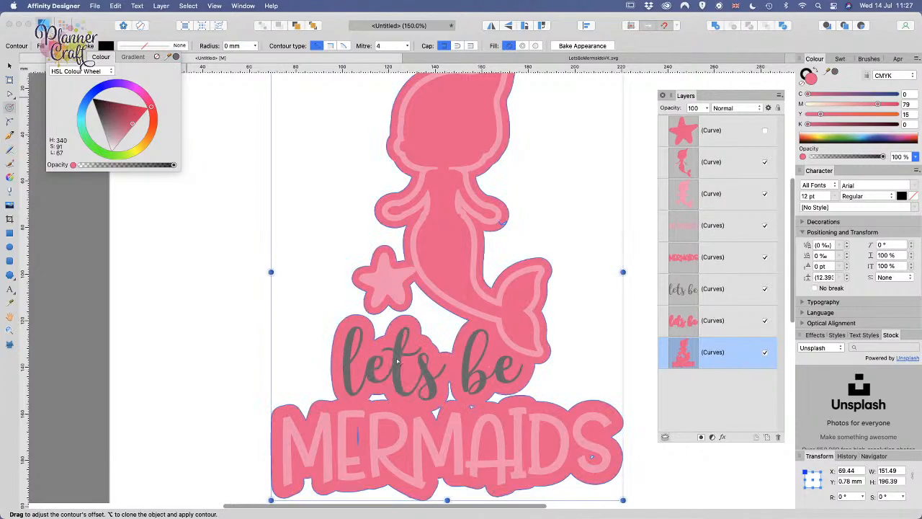
left_click(176, 56)
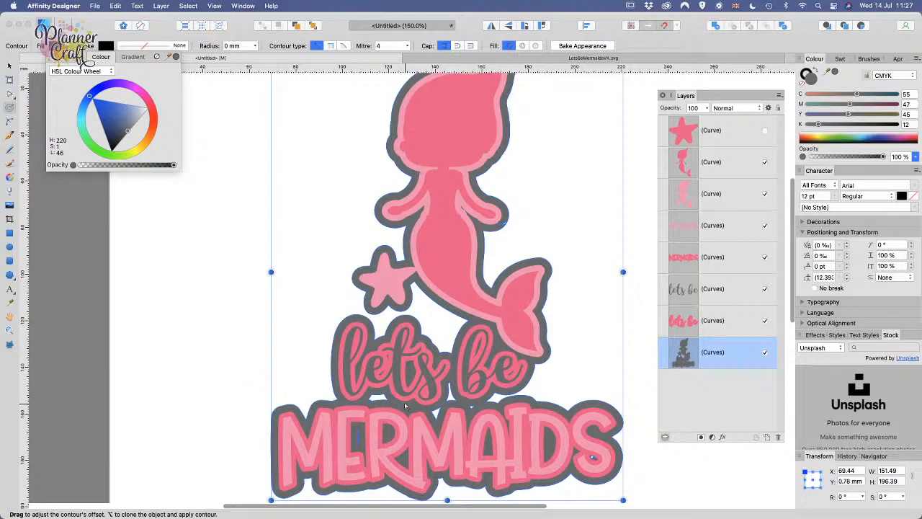
Step: Delete the nodes of the thin gap in the grey backing shape inside the E of "MERMAIDS"
scroll(405, 407, "up", 5)
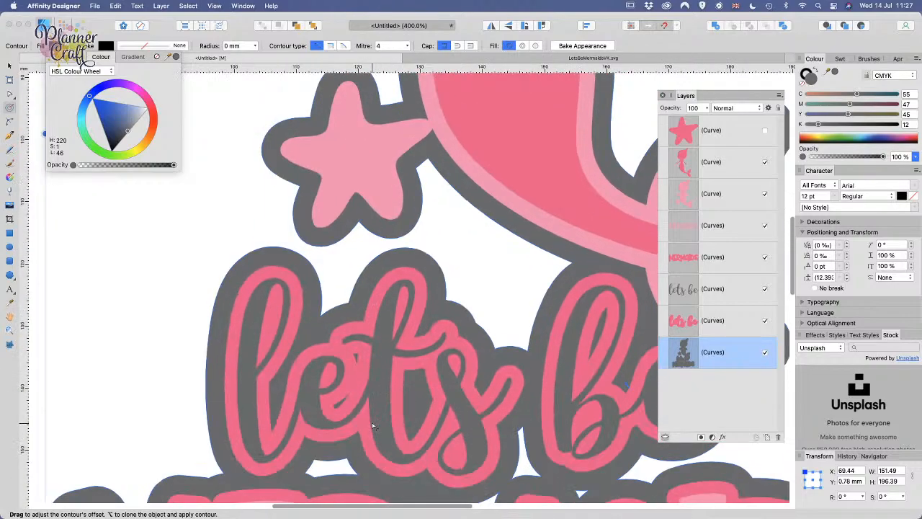
scroll(372, 426, "down", 5)
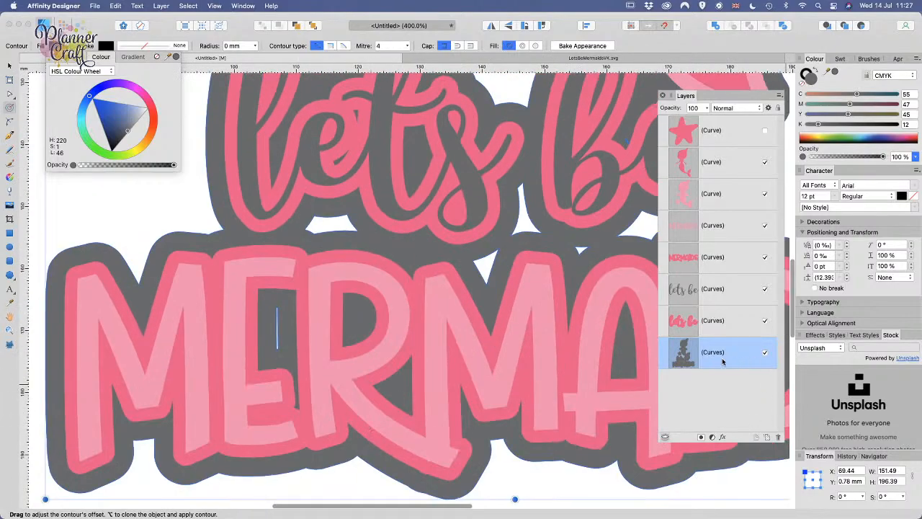
left_click(297, 339)
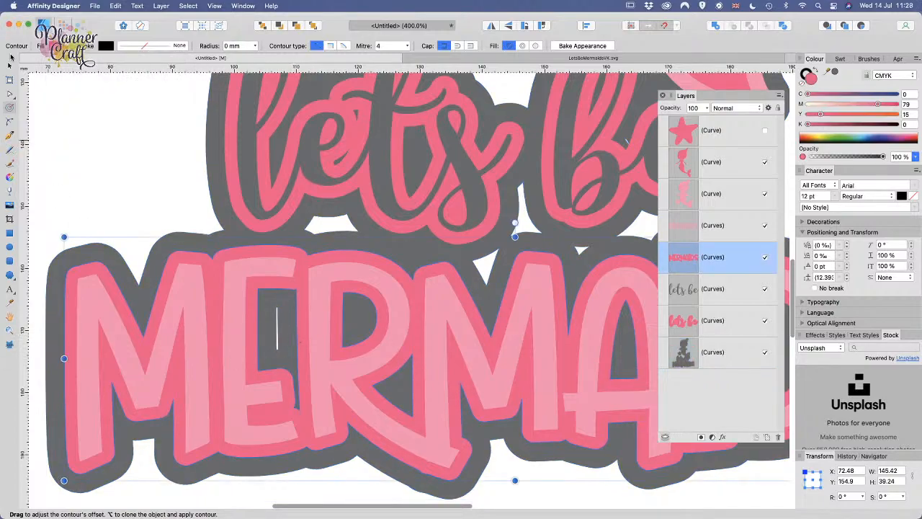
left_click(7, 96)
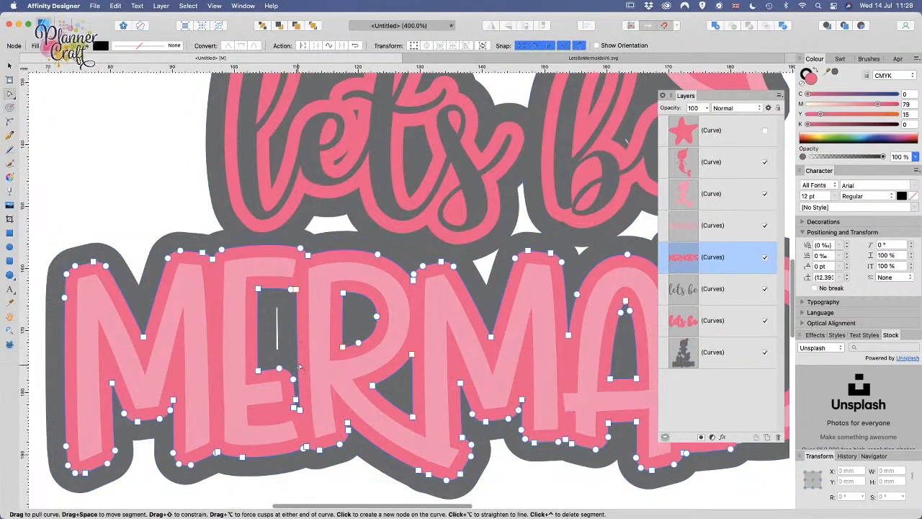
left_click(724, 352)
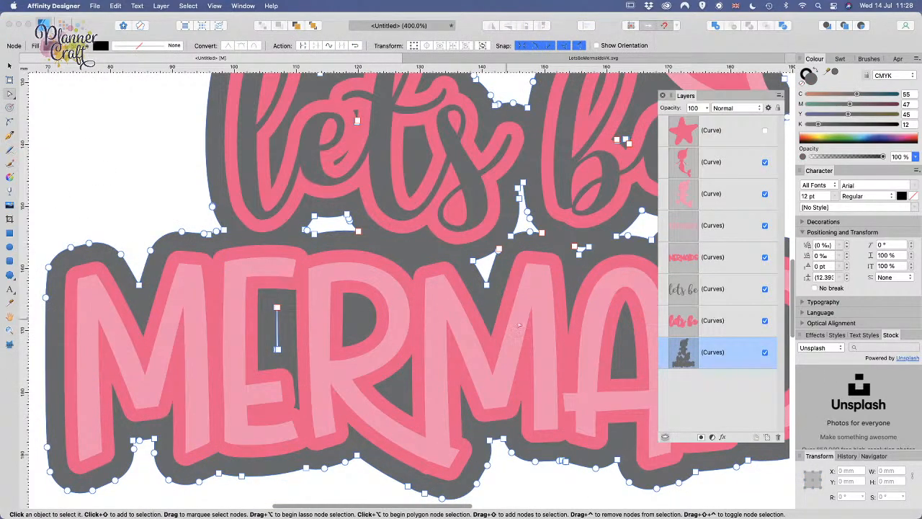
left_click_drag(273, 356, 291, 298)
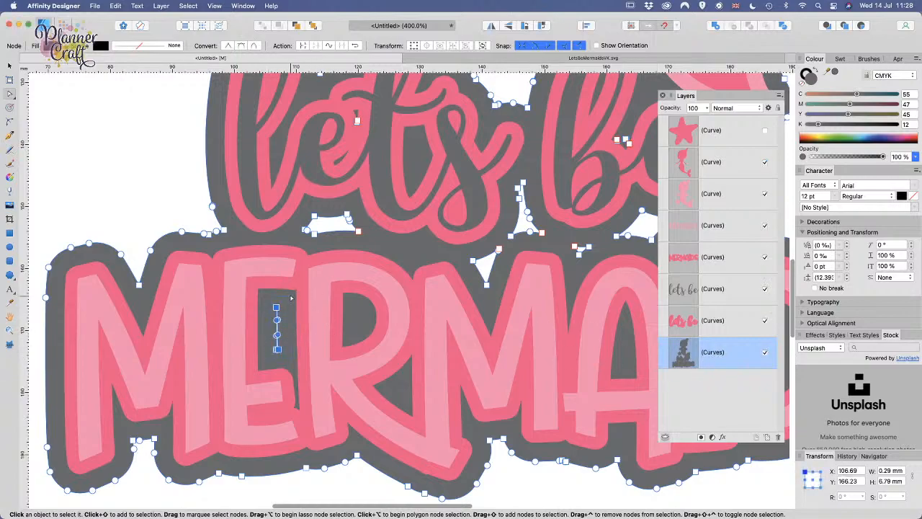
key("Delete")
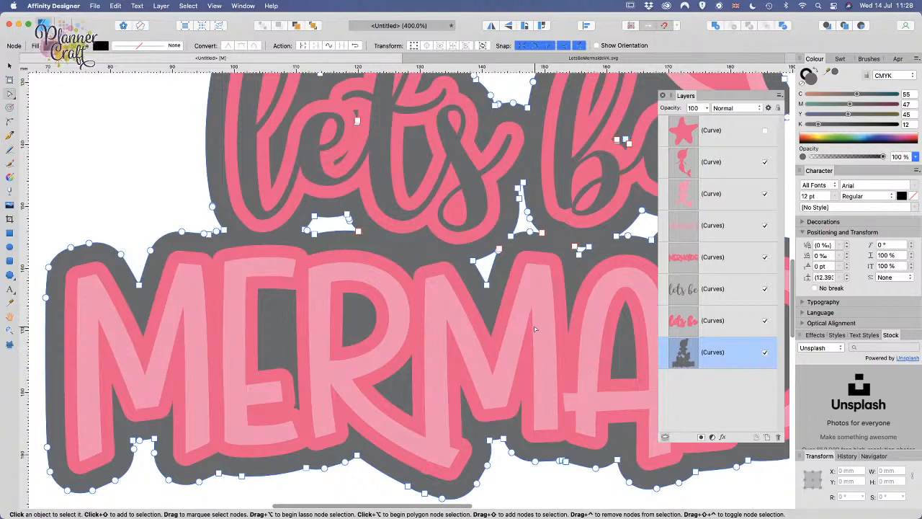
Step: Delete the nodes of the small hole in the grey backing shape inside the lower curve of the S in "MERMAIDS"
scroll(534, 376, "up", 4)
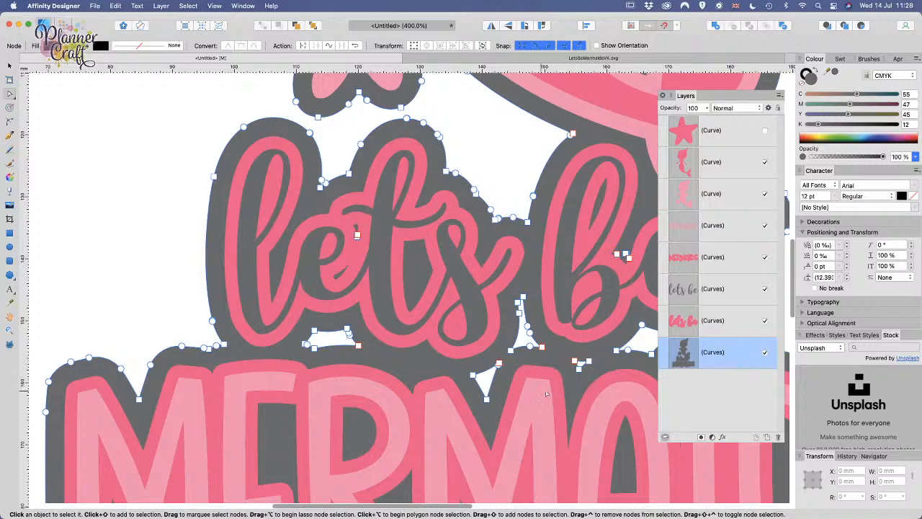
left_click_drag(564, 391, 378, 436)
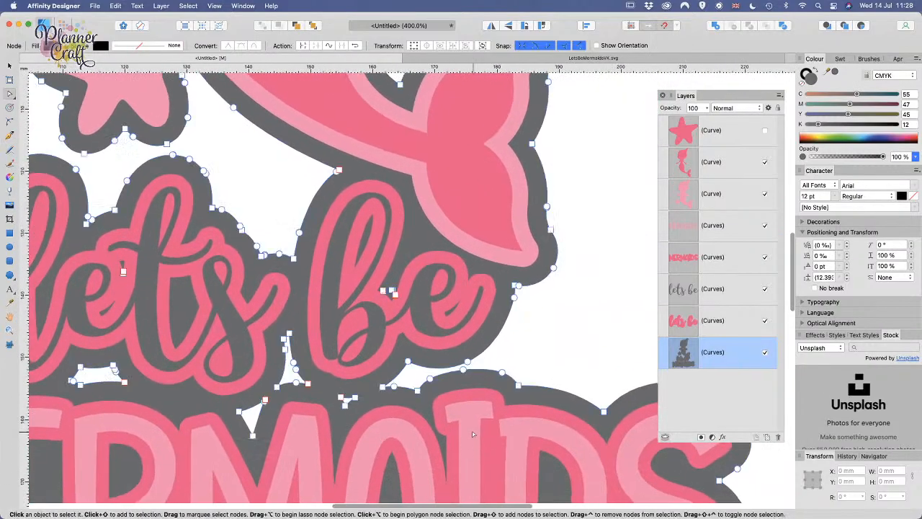
left_click_drag(540, 428, 420, 254)
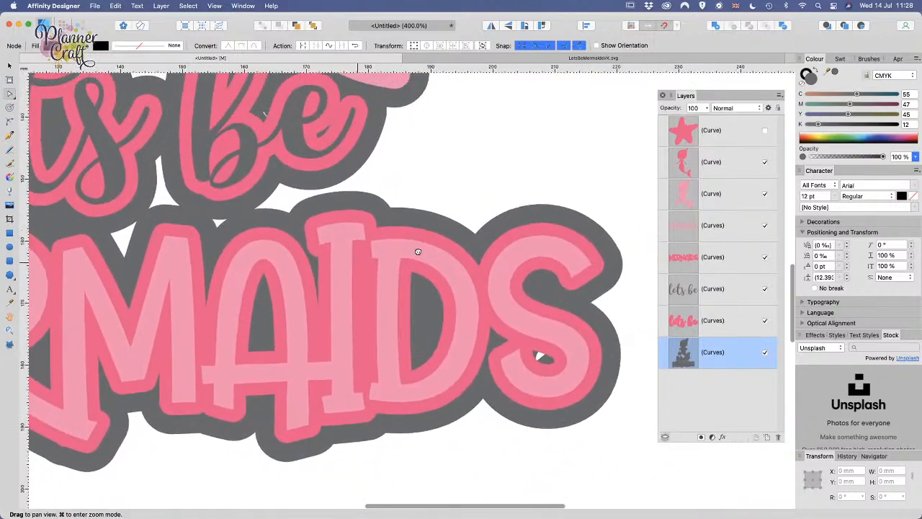
left_click_drag(294, 244, 361, 276)
scroll(360, 276, "down", 5)
scroll(361, 275, "right", 5)
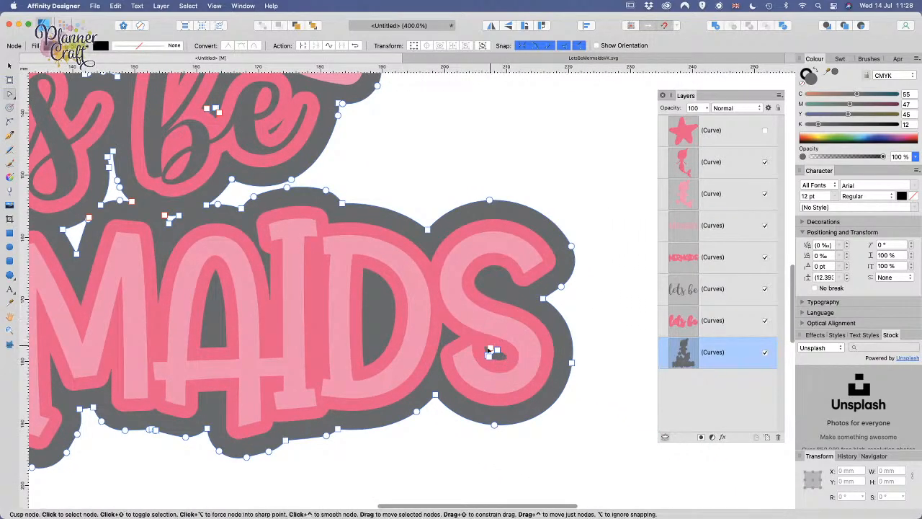
left_click_drag(474, 364, 516, 327)
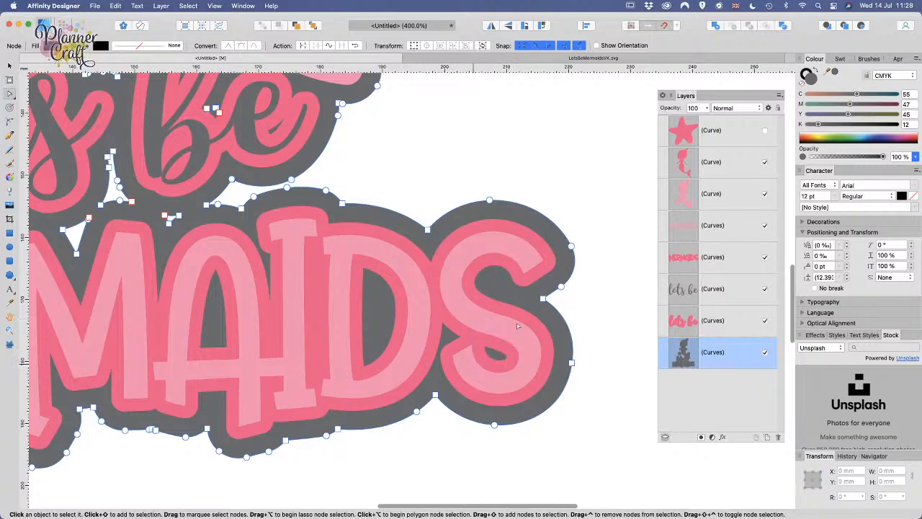
left_click_drag(263, 363, 628, 349)
scroll(228, 344, "up", 5)
scroll(228, 344, "right", 2)
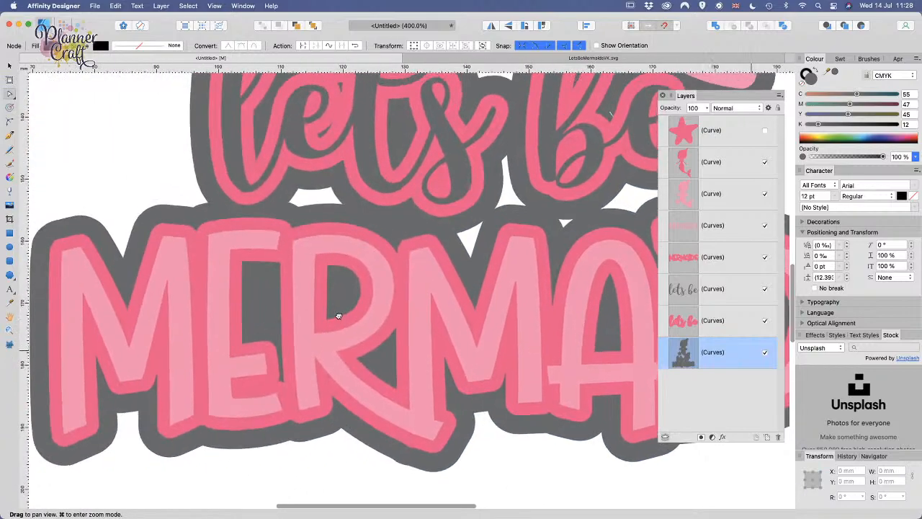
Step: Delete the nodes of the small holes in the grey backing shape between the e and t of "lets" and beside the b of "be"
left_click(282, 297)
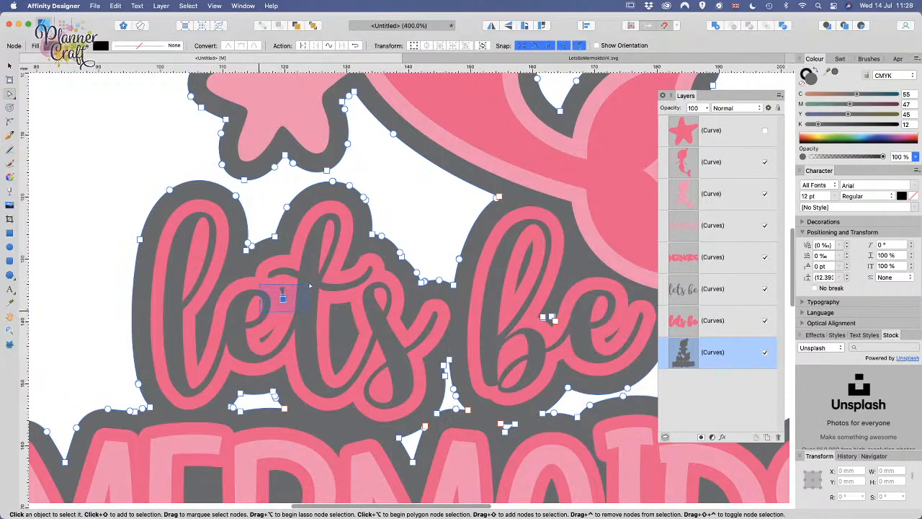
left_click(310, 284)
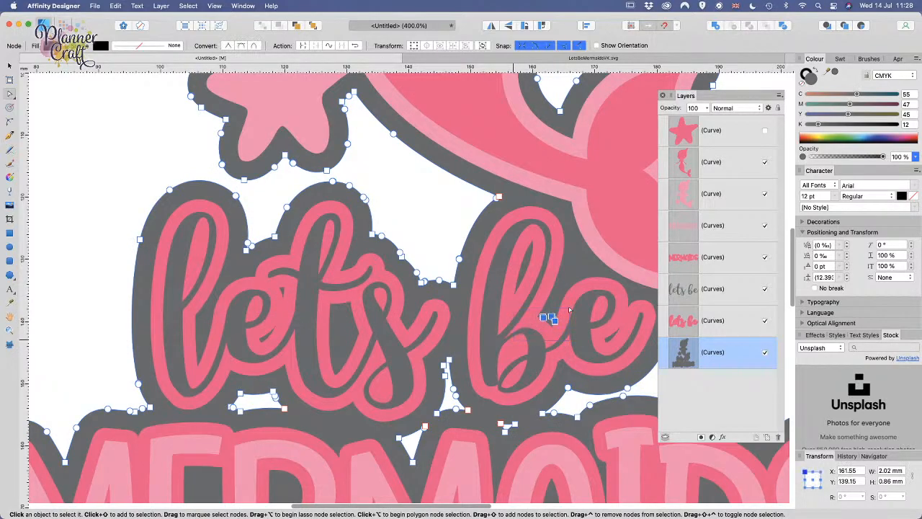
Step: Delete the cluster of stray nodes on the grey backing outline under the mermaid's hand on the tail-fin side
scroll(569, 310, "up", 15)
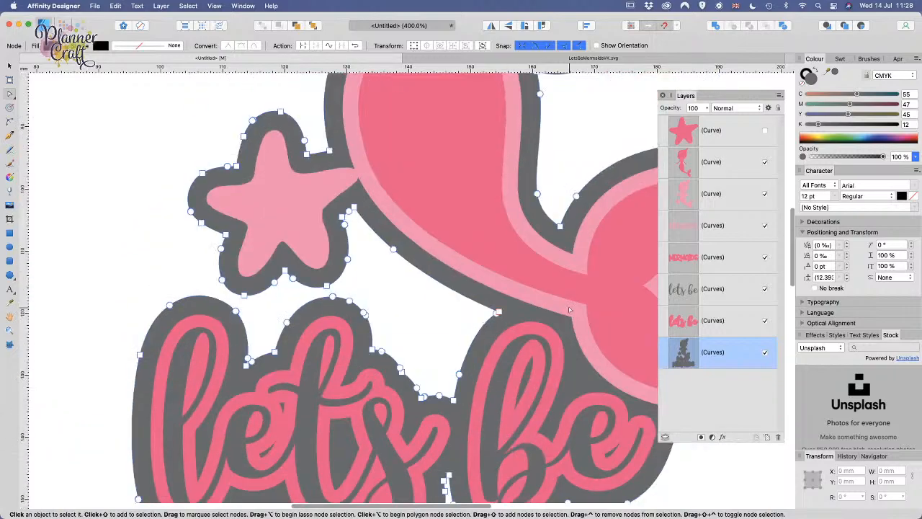
scroll(494, 316, "up", 2)
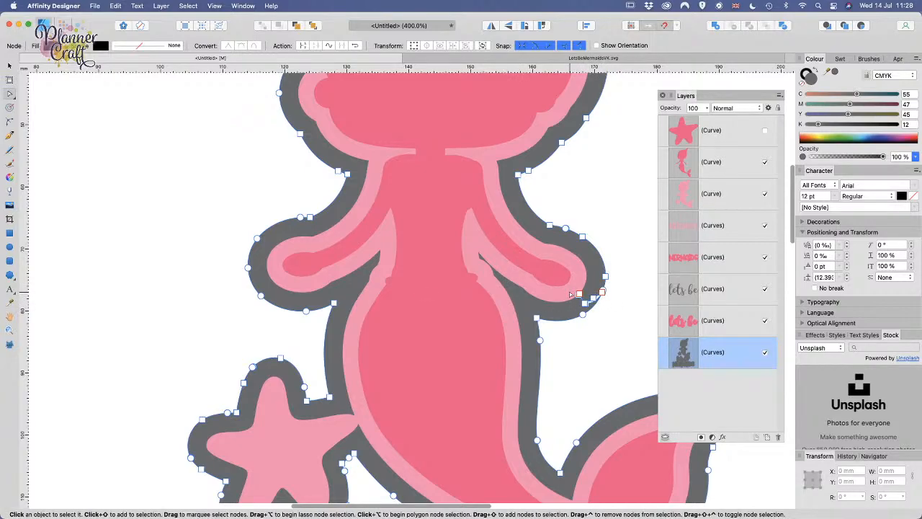
scroll(571, 294, "up", 5)
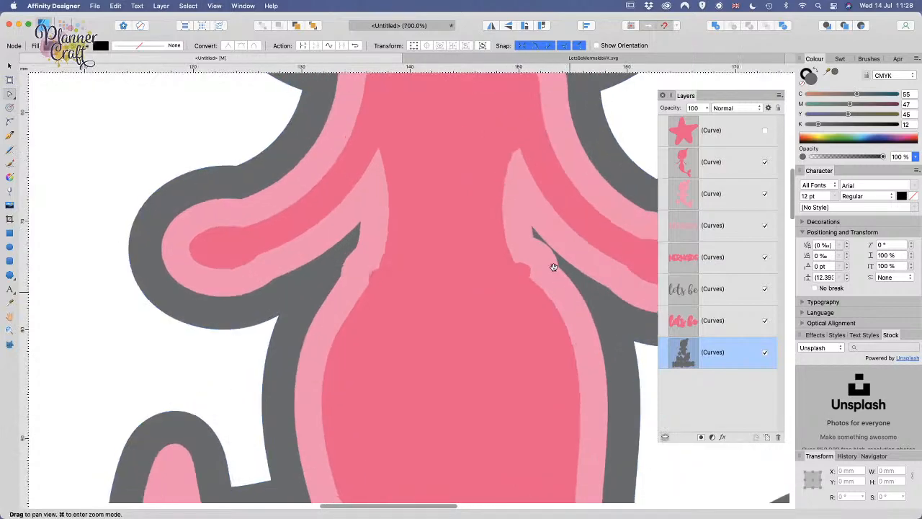
scroll(552, 266, "right", 6)
left_click_drag(361, 311, 407, 354)
key("Delete")
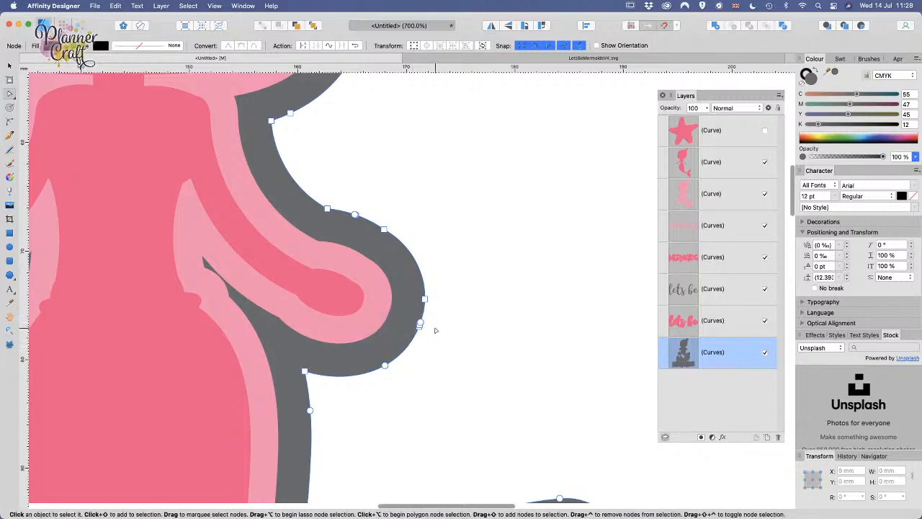
Step: Adjust and remove the surplus, closely spaced nodes on the outer grey curve around the tail-fin-side hand to simplify the outline
scroll(435, 329, "up", 10)
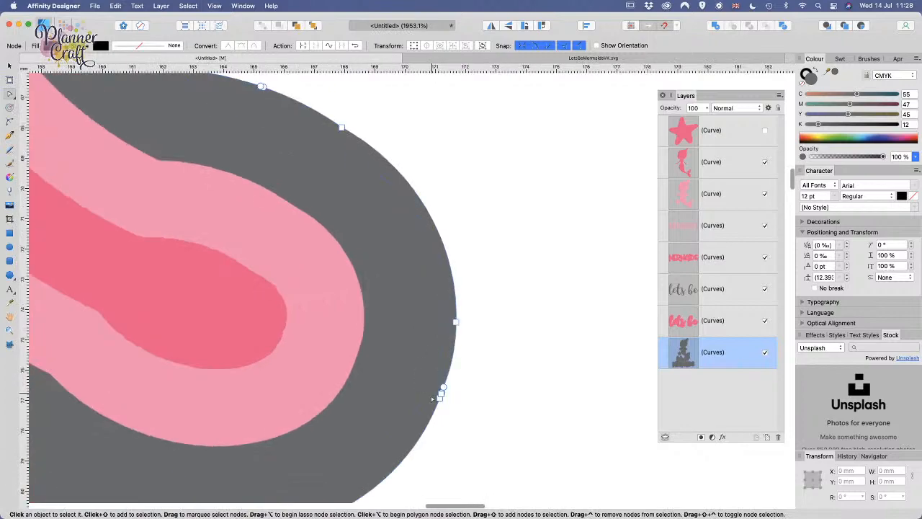
left_click(440, 393)
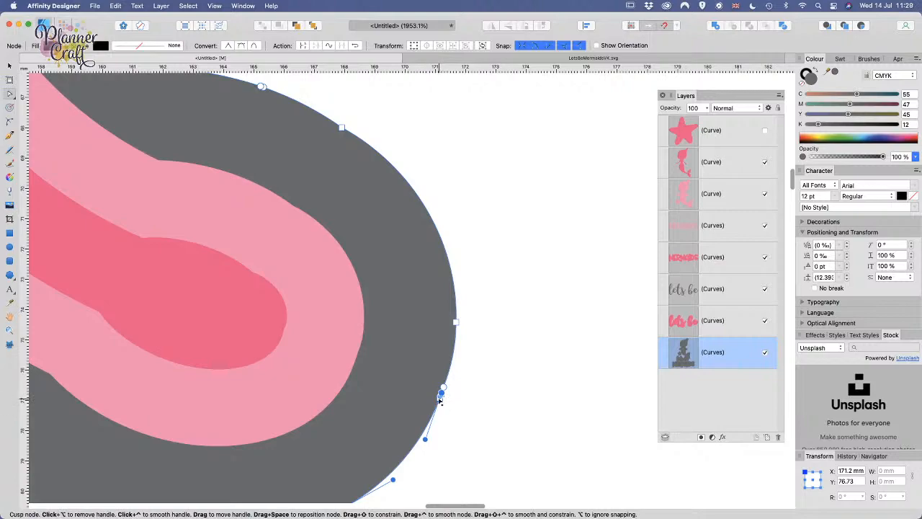
left_click_drag(441, 395, 445, 384)
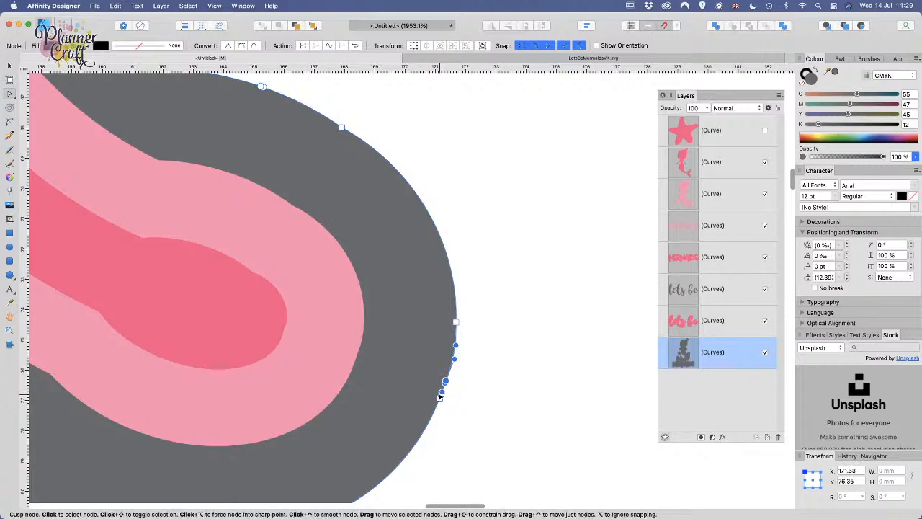
left_click(441, 395)
key("Delete")
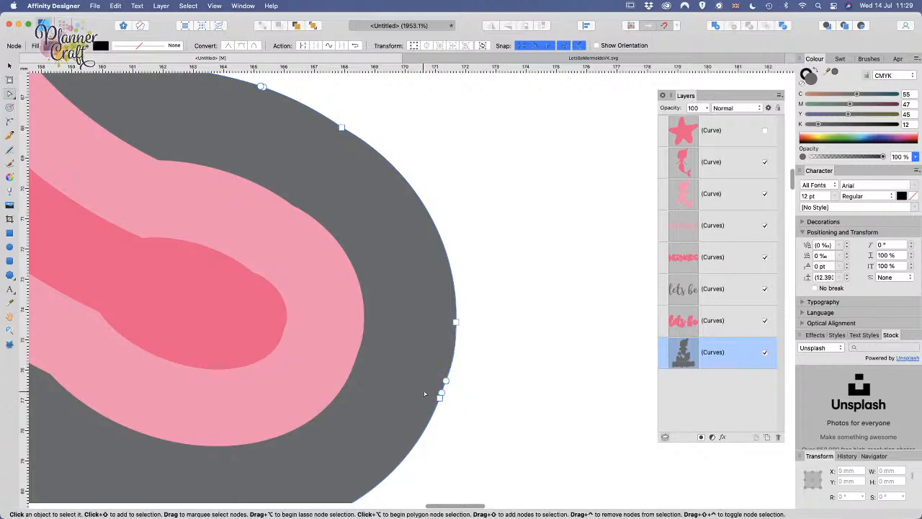
left_click(441, 392)
key("Delete")
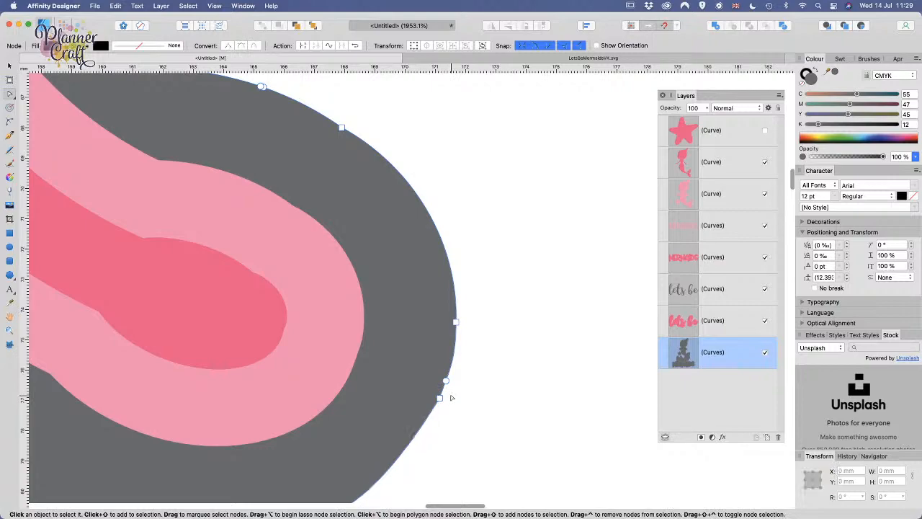
scroll(446, 360, "down", 3)
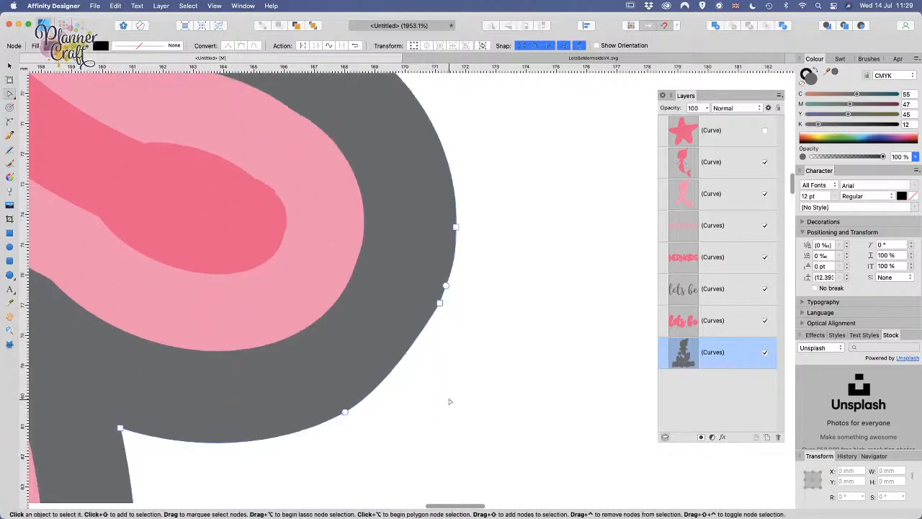
left_click(440, 303)
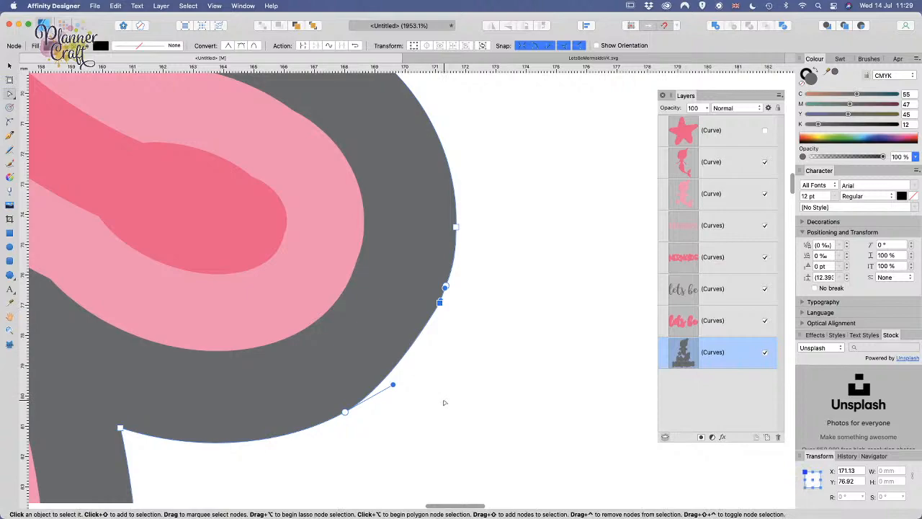
Step: Examine the whole mermaid design and the cleaned outline of its grey backing shape
key("super+minus")
key("super+minus")
key("super+minus")
key("super+minus")
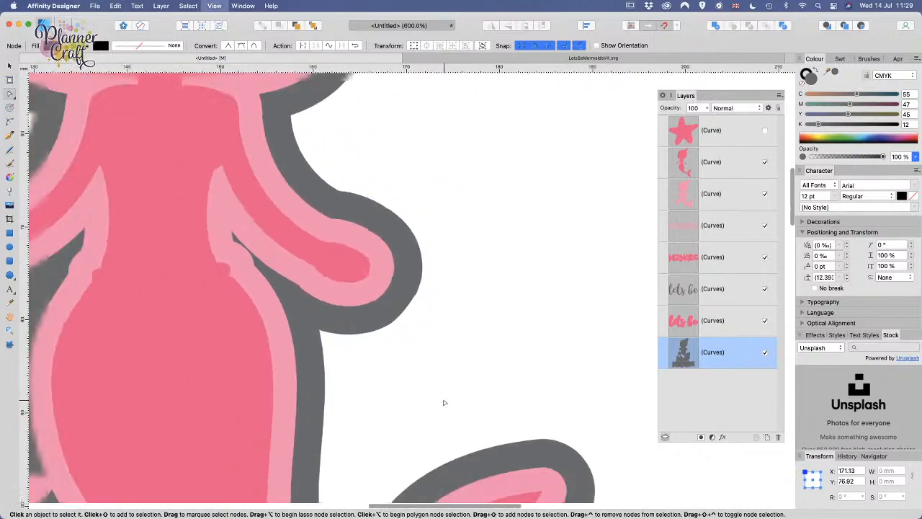
key("super+minus")
key("super+minus")
key("super+minus")
key("super+minus")
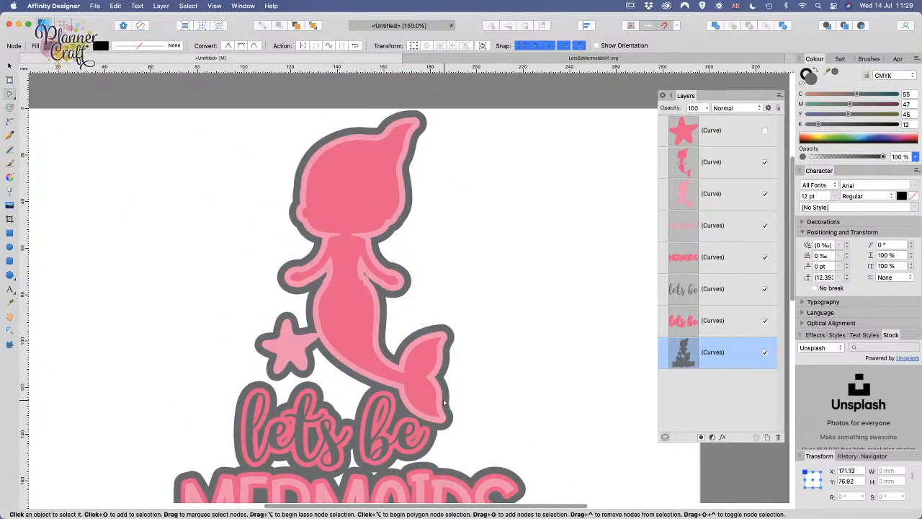
key("super+minus")
key("super+a")
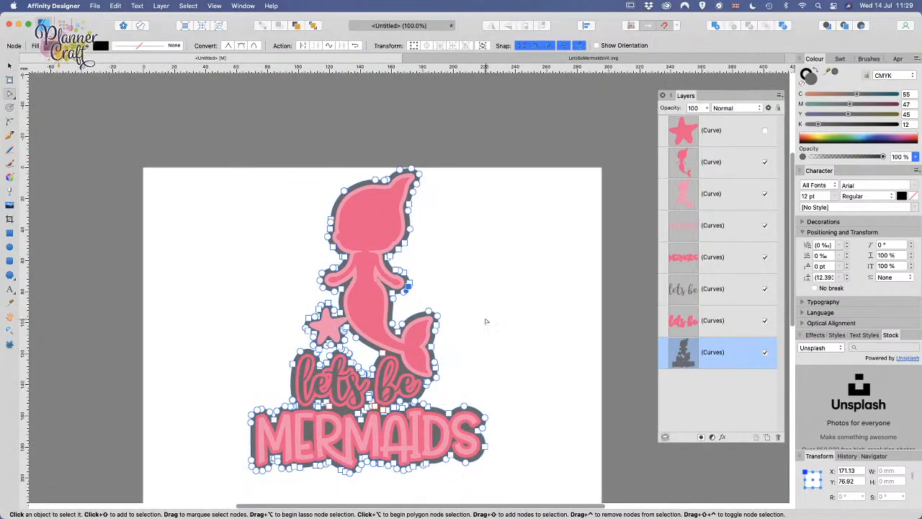
Step: Select all the visible design layers and move the mermaid artwork to the page's left side, at about X 4.2 mm, Y 7 mm
key("super+d")
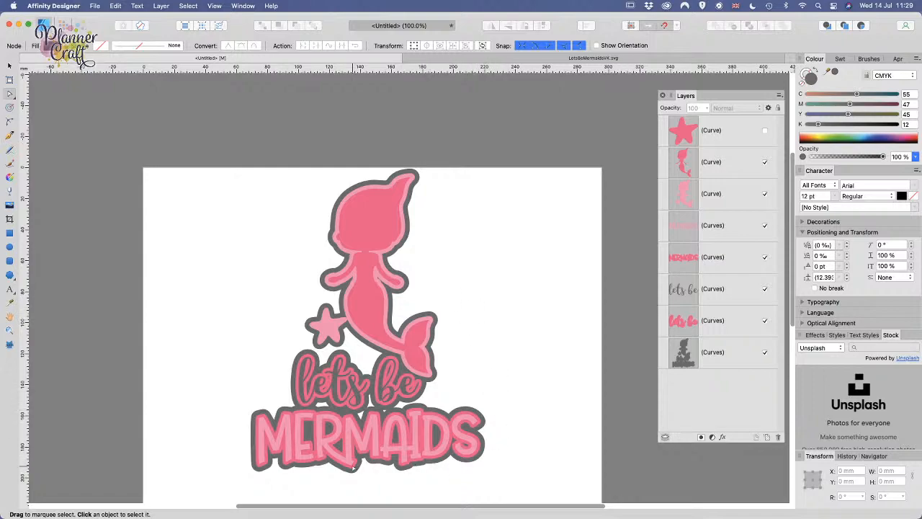
scroll(353, 467, "down", 5)
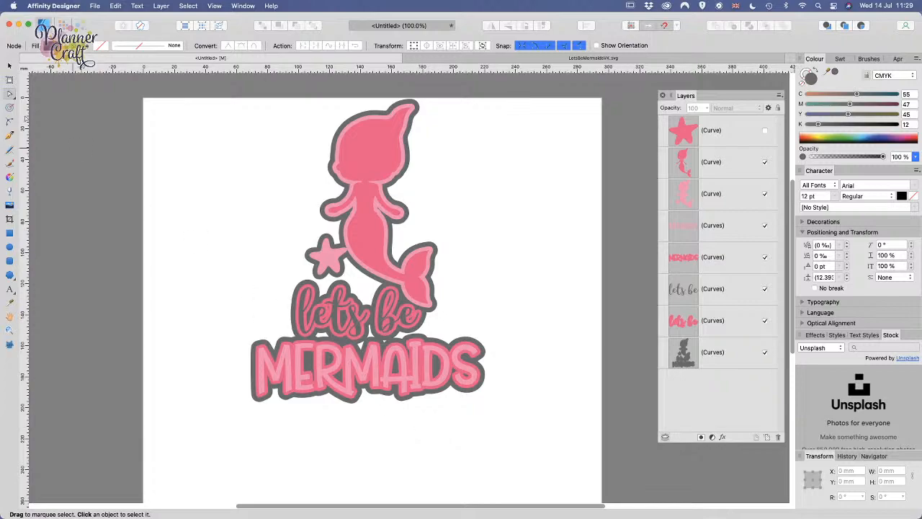
left_click(10, 66)
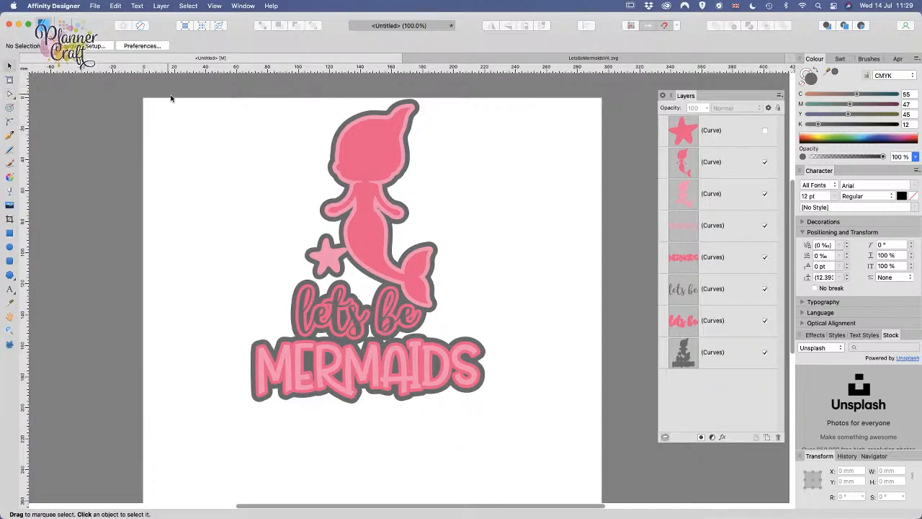
left_click_drag(167, 95, 521, 453)
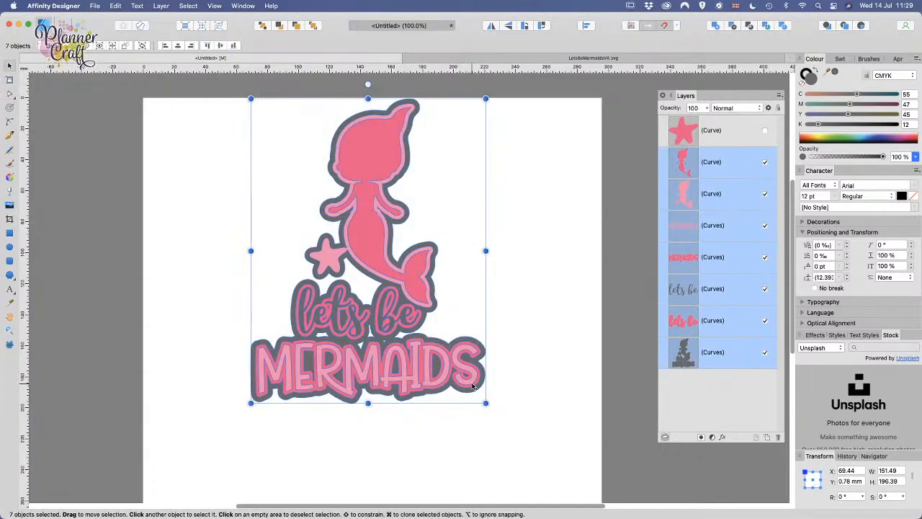
left_click_drag(472, 387, 370, 393)
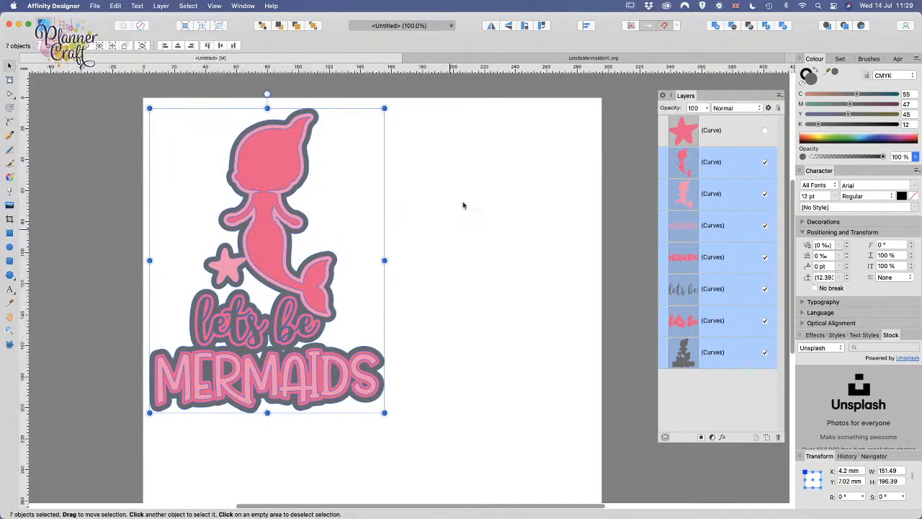
left_click(517, 218)
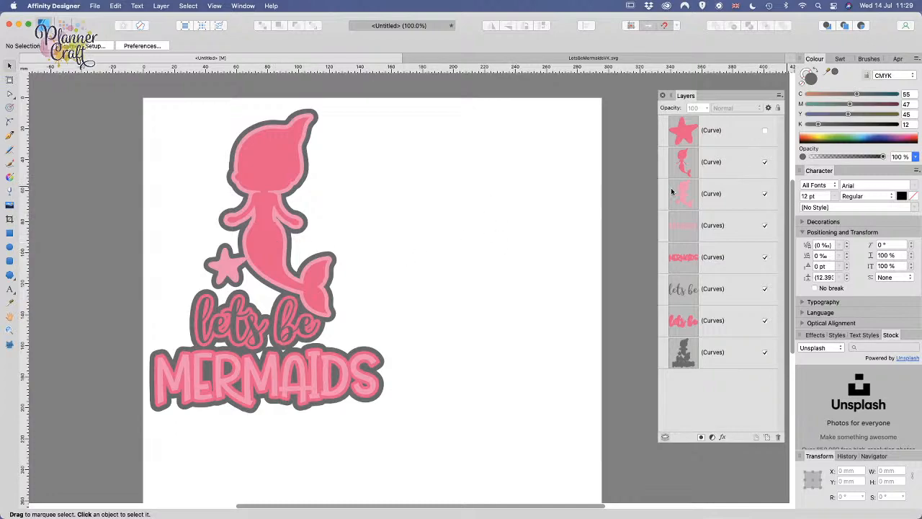
Step: Try a horizontally flipped copy of the seven visible design layers to the right of the original, and undo it
left_click(719, 166)
left_click(715, 200, "shift")
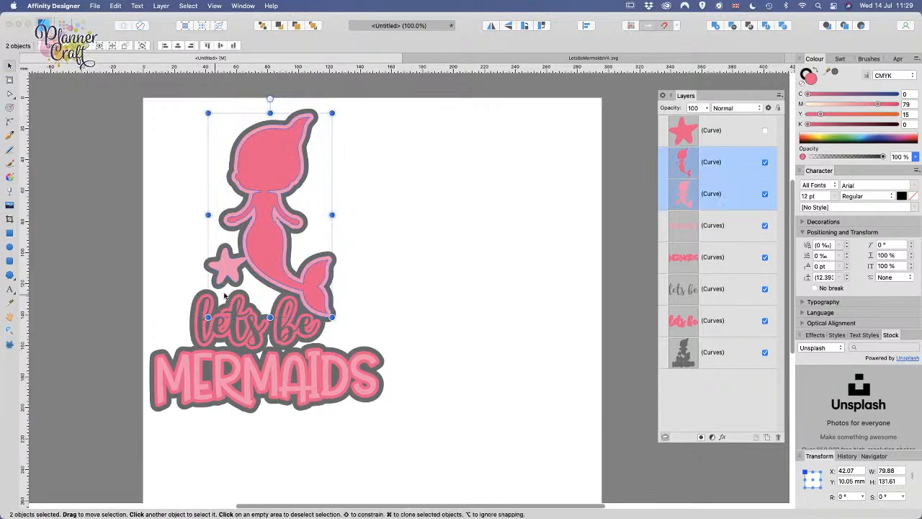
left_click(726, 239, "shift")
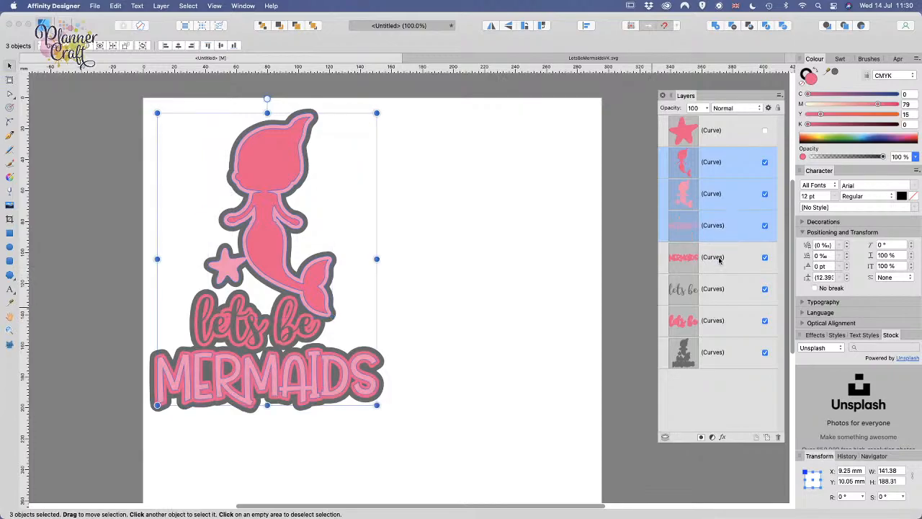
left_click(720, 261, "shift")
left_click(713, 300, "shift")
left_click(714, 329, "shift")
left_click(713, 351, "shift")
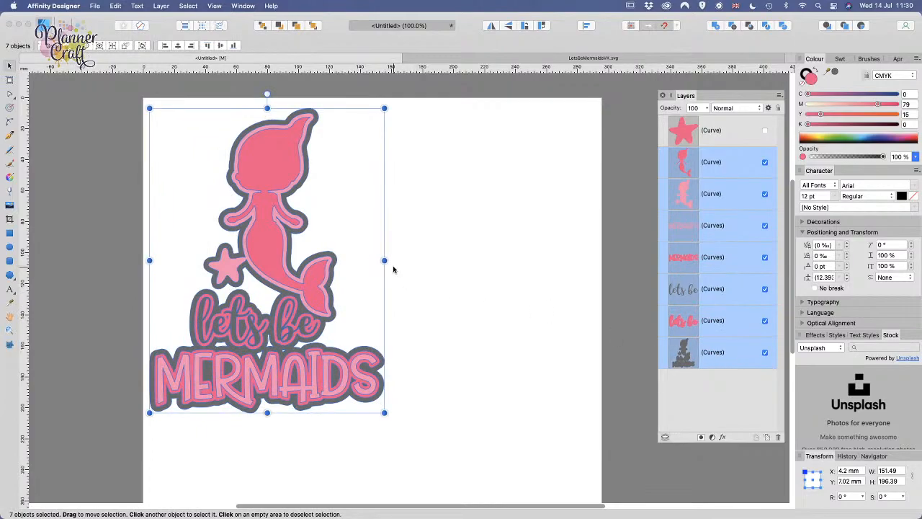
mouse_move(264, 238)
left_mouse_down()
mouse_move(514, 247)
mouse_move(503, 243)
left_mouse_up()
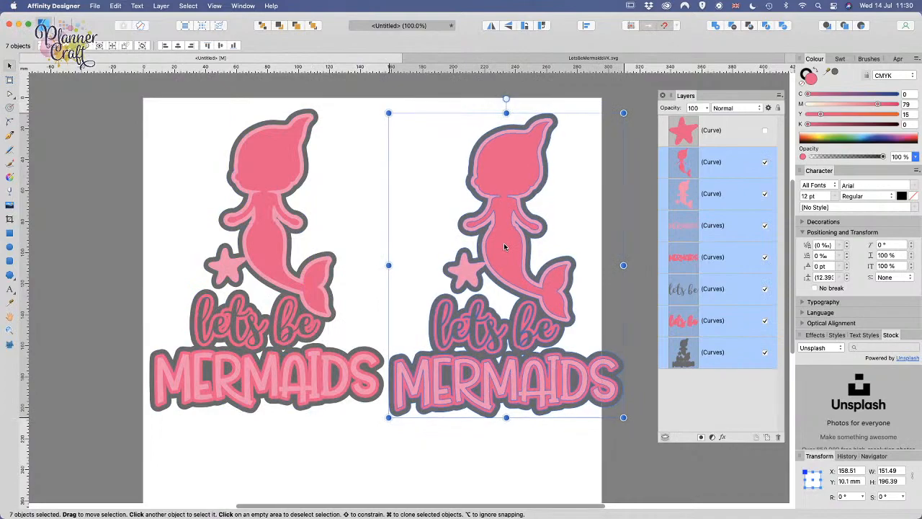
left_click(493, 26)
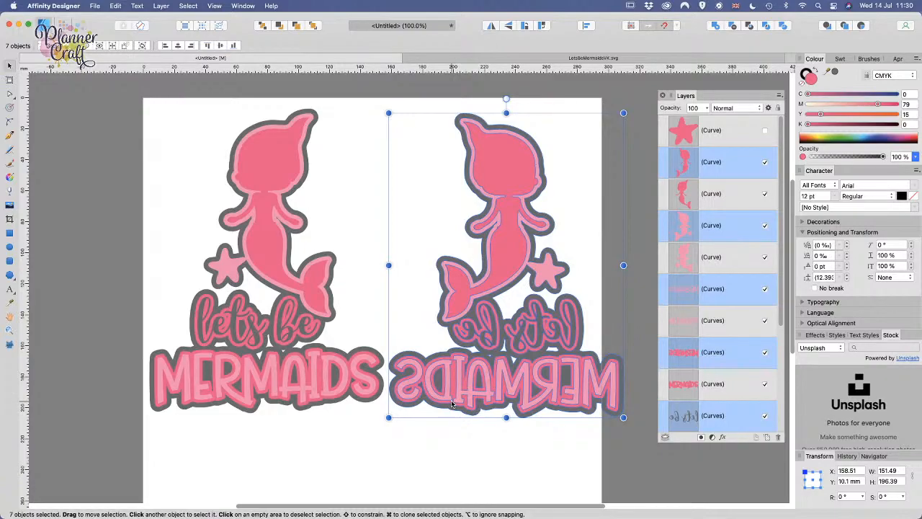
key("super+z")
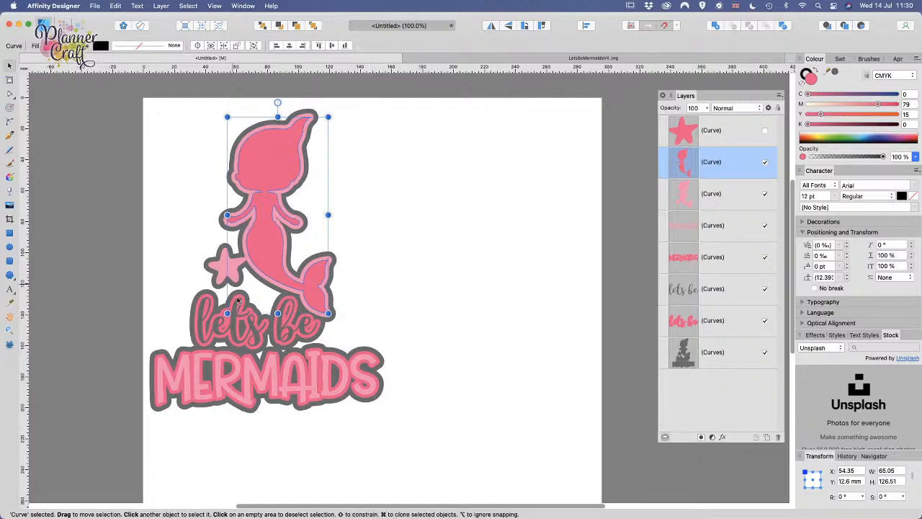
Step: Draw an ellipse about 177 × 106 mm over the lettering and place its layer beneath the whole design
left_click(9, 247)
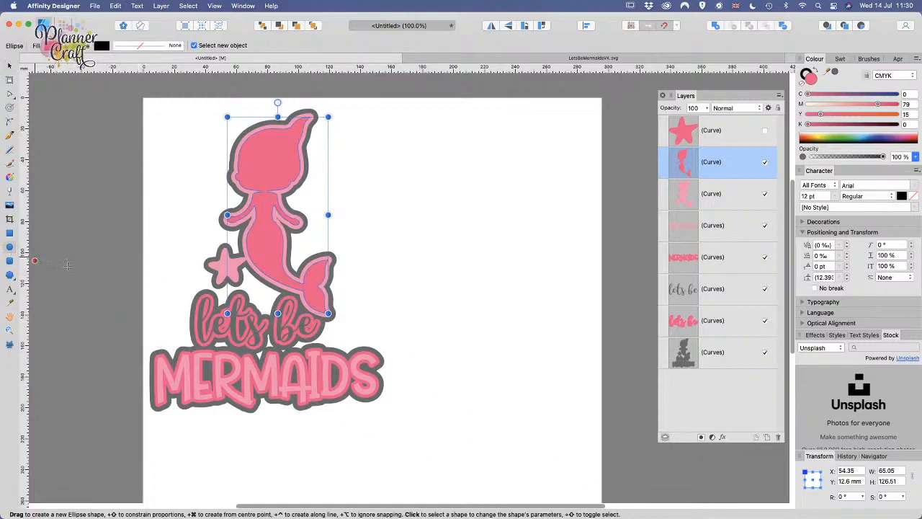
left_click_drag(144, 286, 417, 452)
left_click(10, 66)
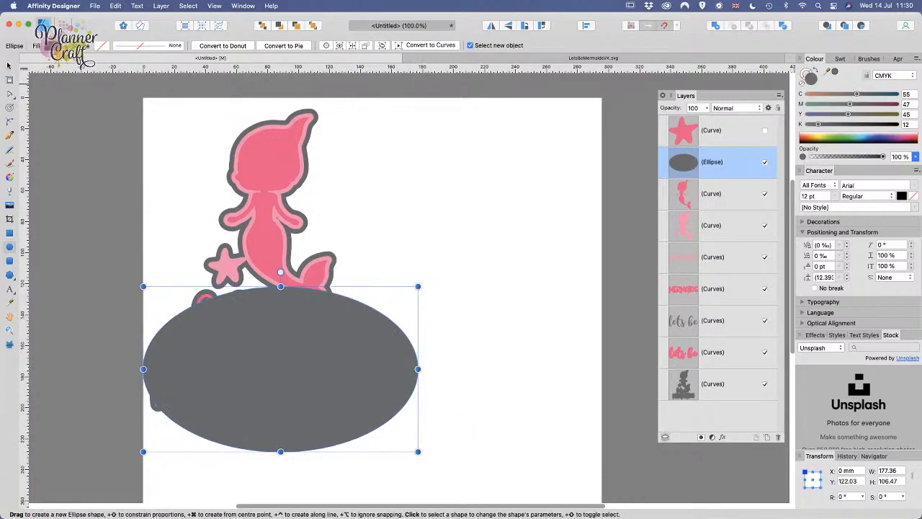
mouse_move(280, 381)
left_mouse_down()
mouse_move(287, 378)
mouse_move(271, 385)
left_mouse_up()
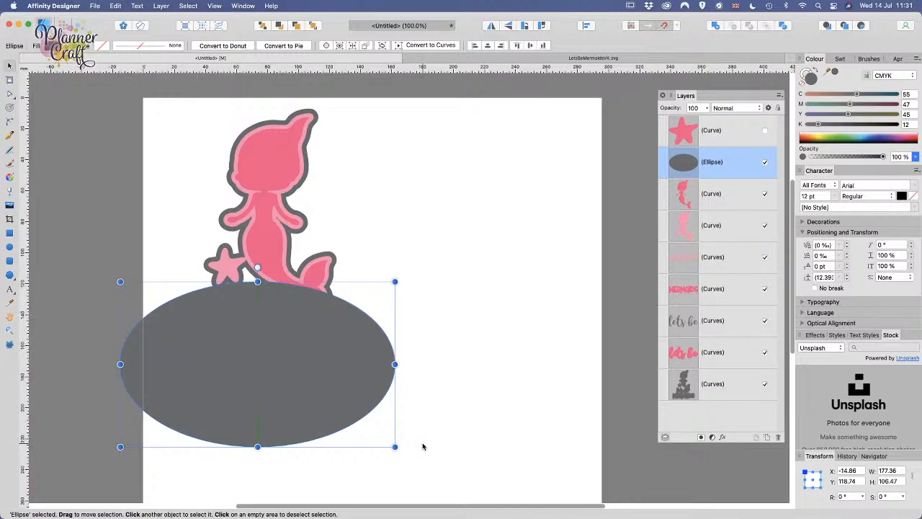
left_click_drag(717, 164, 741, 411)
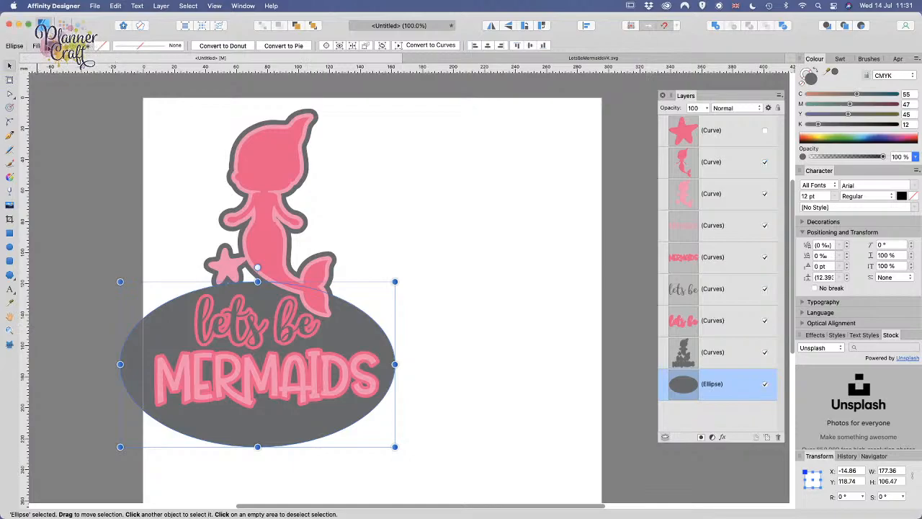
Step: Fill the ellipse with the light pink sampled from the MERMAIDS lettering and shift it slightly upwards
left_click(48, 46)
left_click_drag(171, 56, 232, 388)
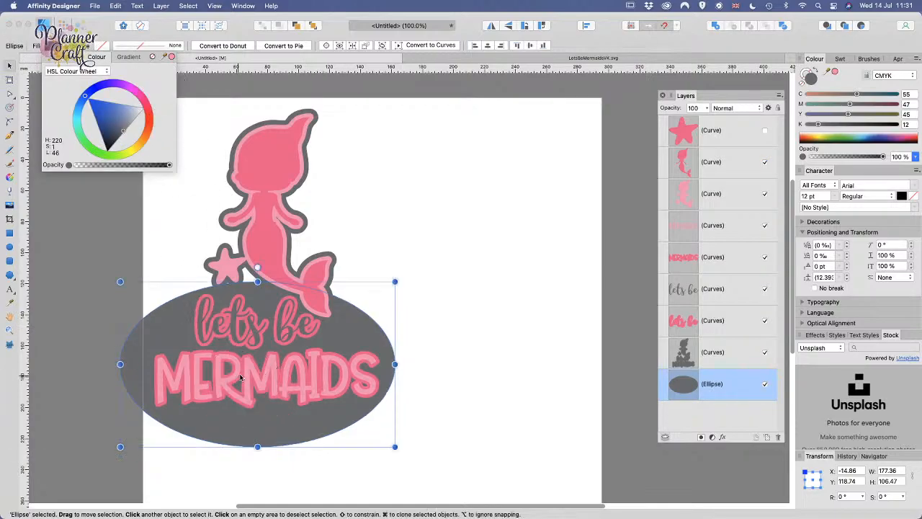
left_click(171, 57)
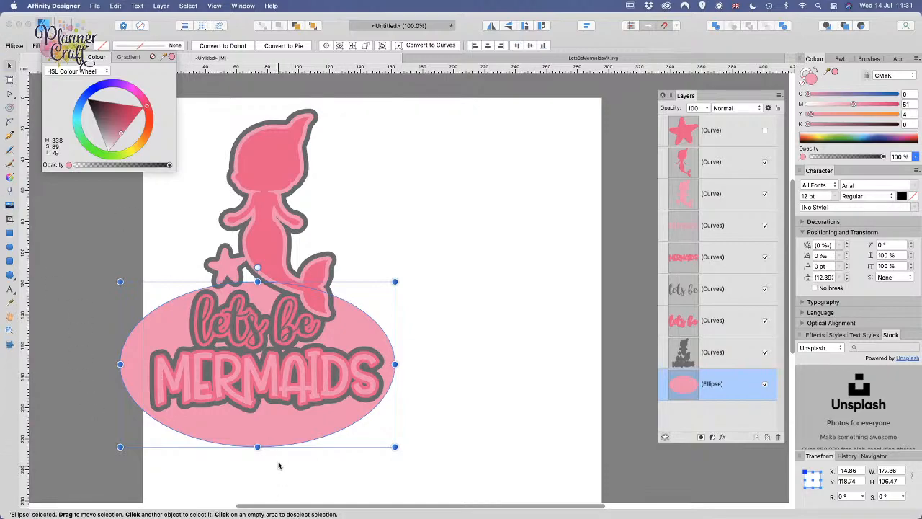
left_click_drag(282, 443, 283, 443)
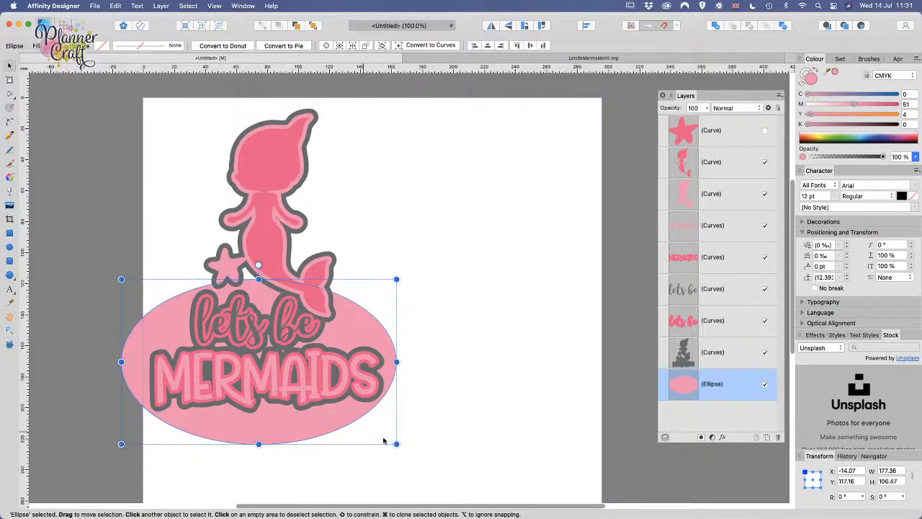
Step: Duplicate the grey outline layer and combine its lower copy with the pink ellipse using the Add operation
left_click(729, 358)
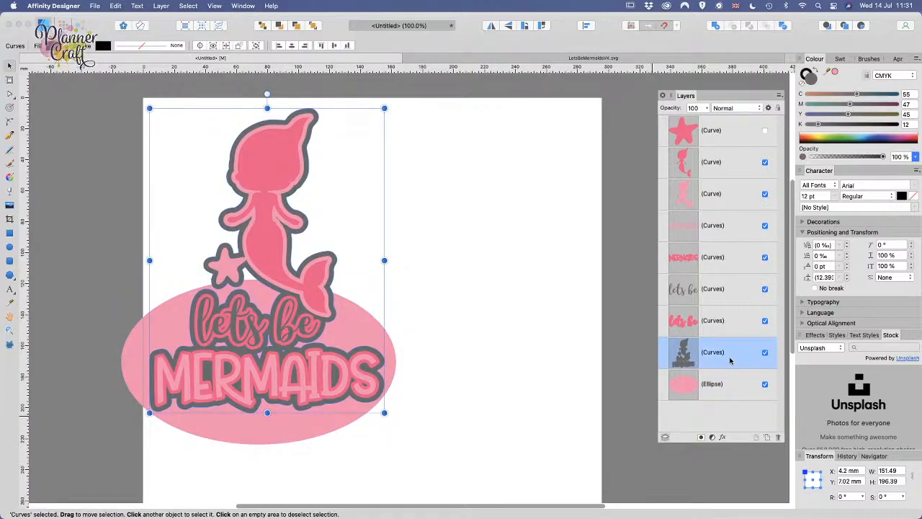
key("super+j")
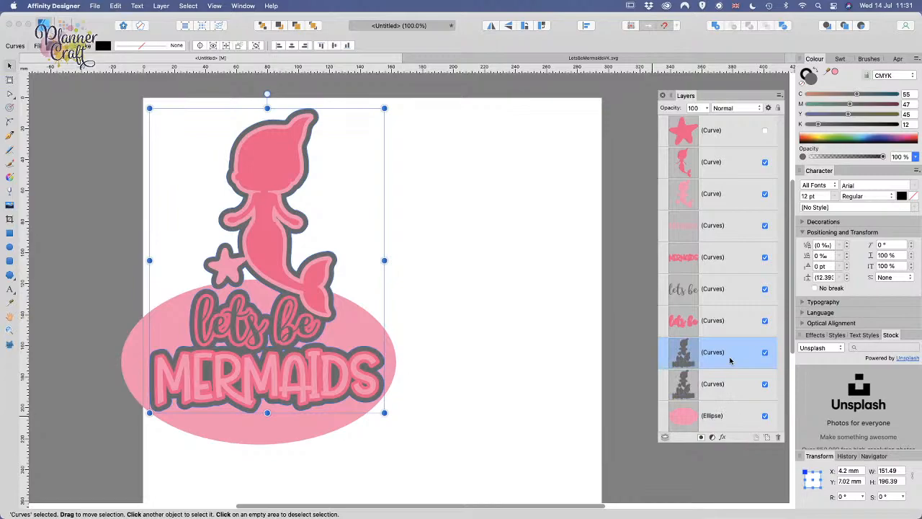
left_click(709, 391)
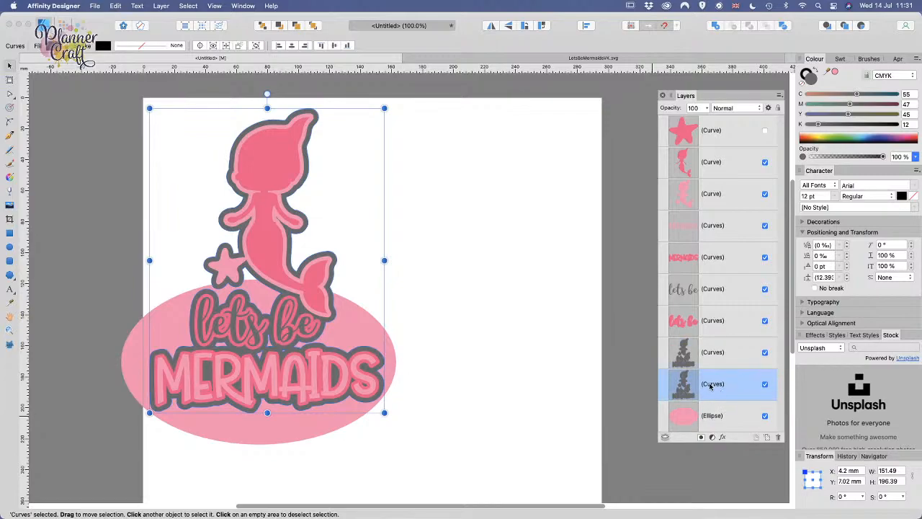
left_click(715, 419, "shift")
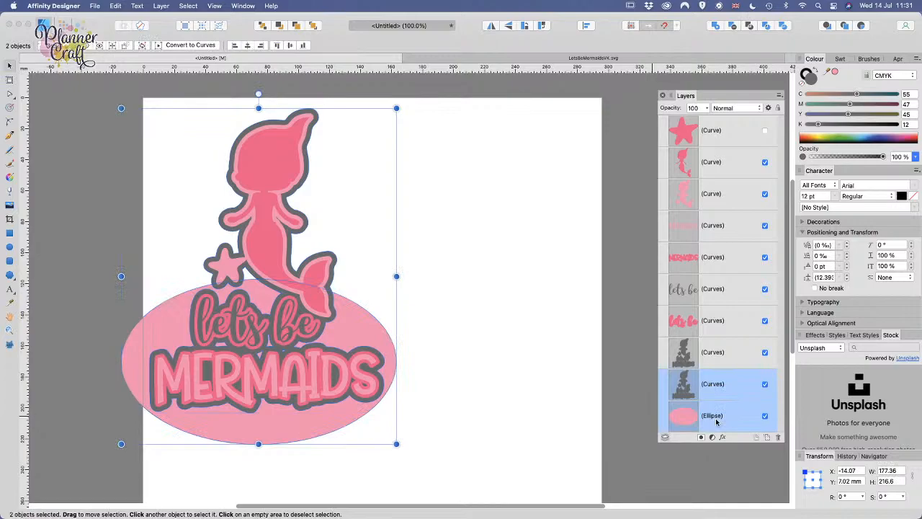
left_click(715, 26)
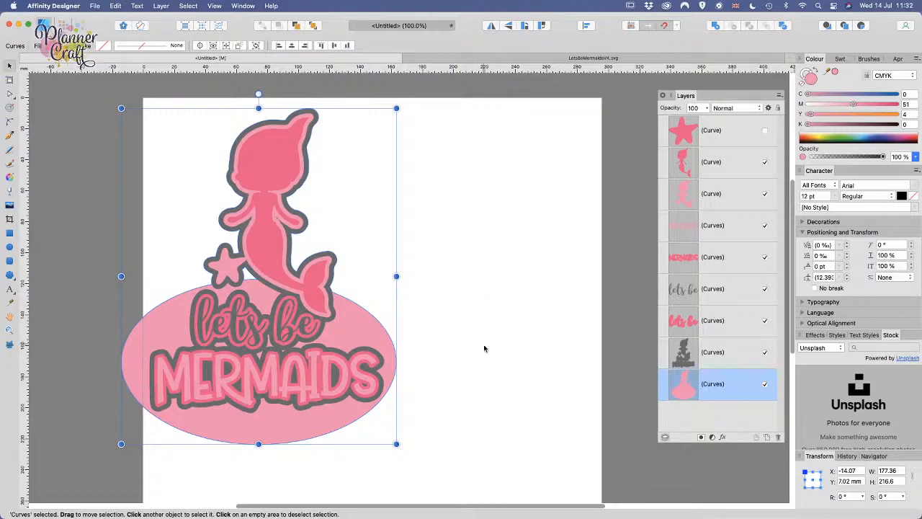
Step: Duplicate all eight visible design layers and place the copy directly to the right of the original
left_click(466, 448)
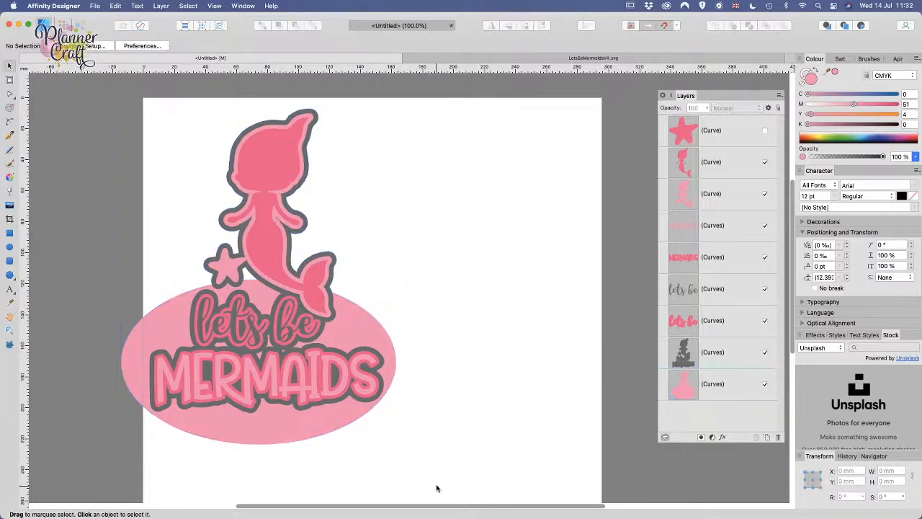
left_click_drag(438, 481, 90, 88)
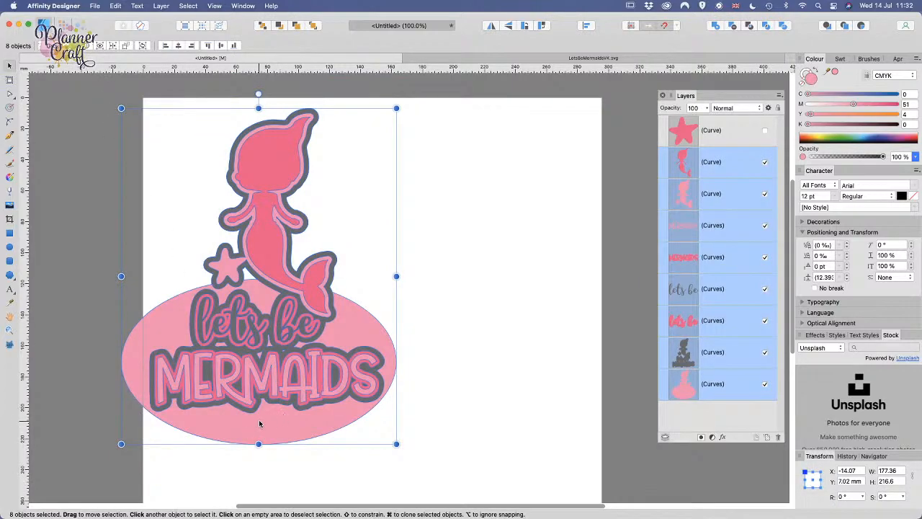
left_click_drag(268, 422, 543, 422)
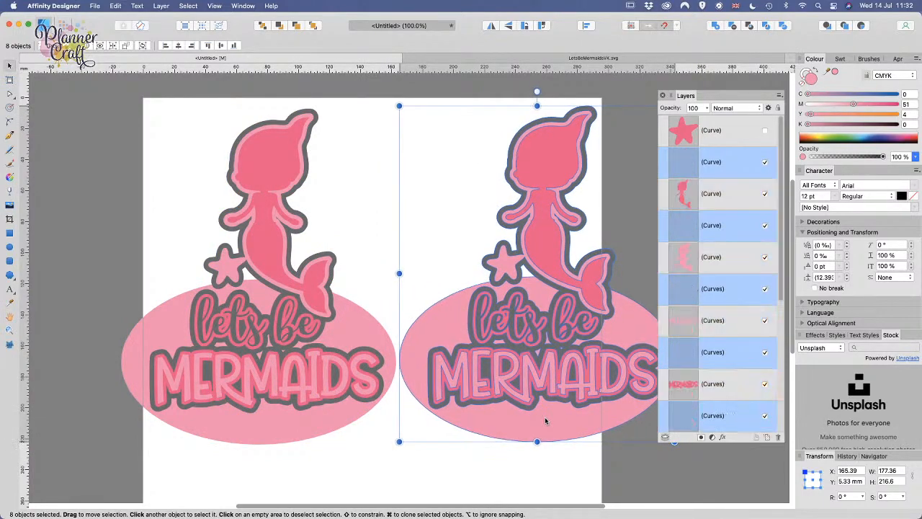
key("space")
left_click_drag(464, 467, 418, 456)
left_click(403, 453)
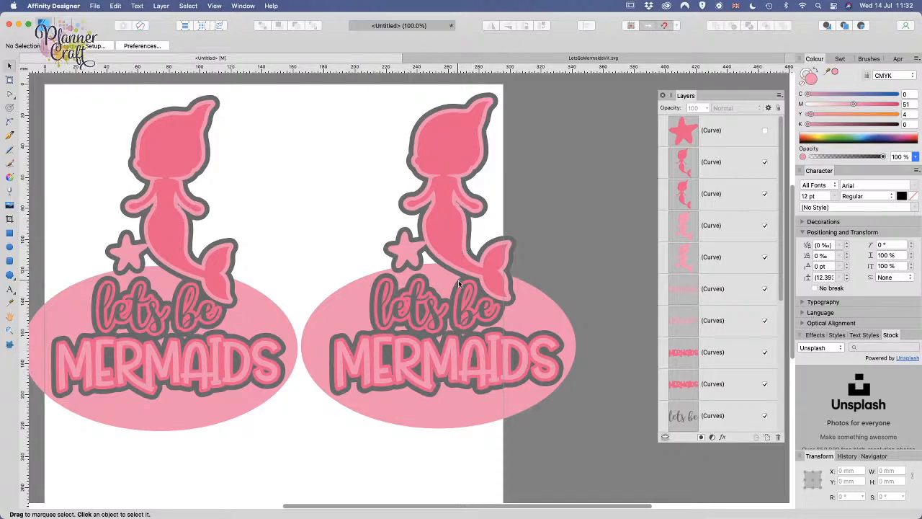
Step: Hide the grey outline layer of the copied design on the right
scroll(724, 406, "down", 7)
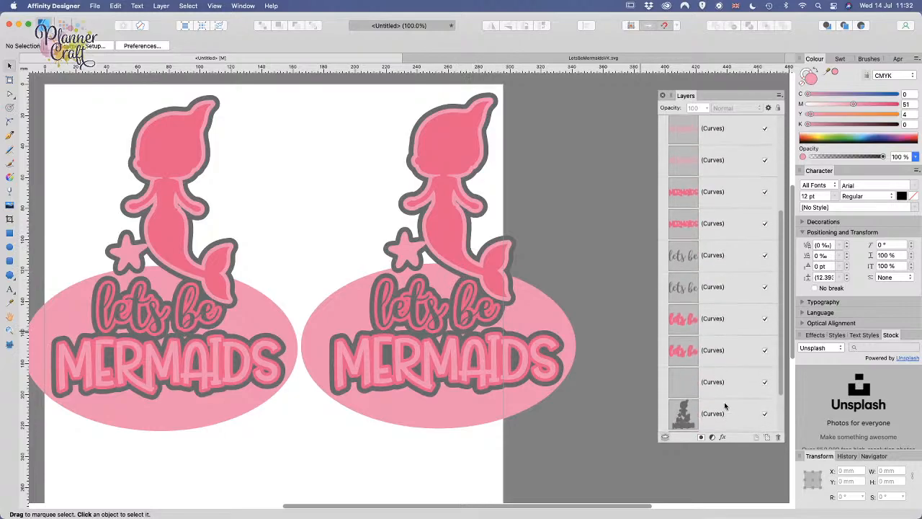
left_click(512, 301)
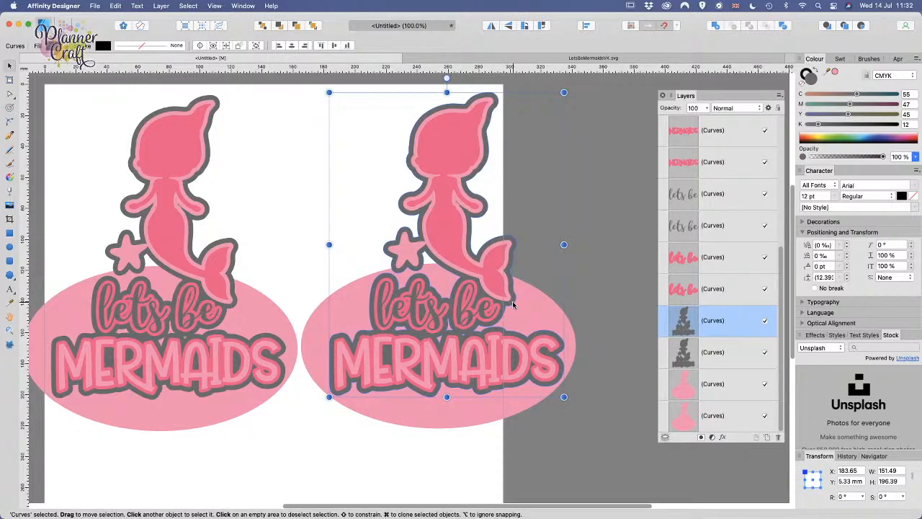
left_click(764, 321)
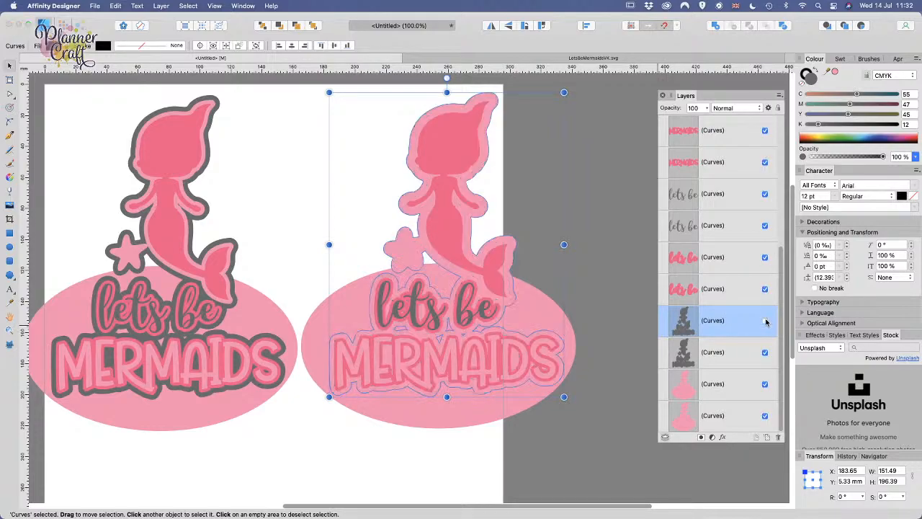
left_click(482, 472)
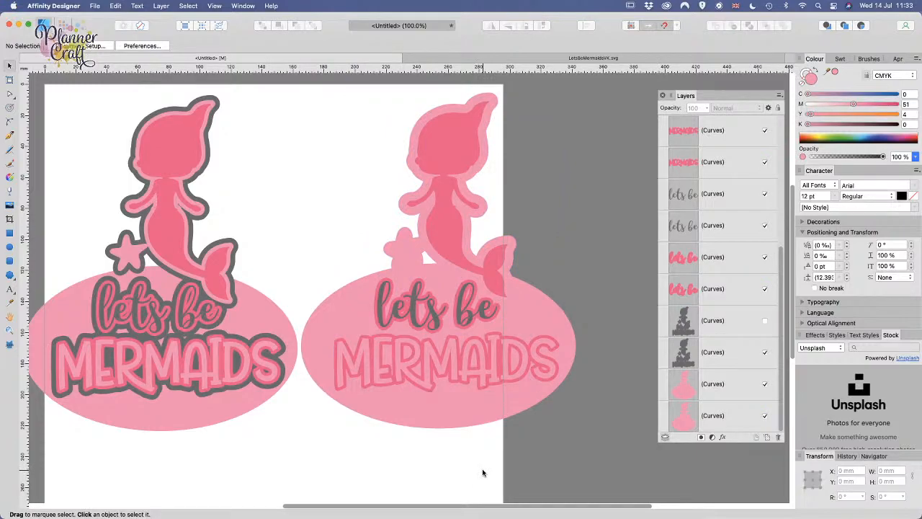
Step: Flip the dark pink mermaid, its light pink outline and the oval base of the right-hand design horizontally together
left_click(402, 259)
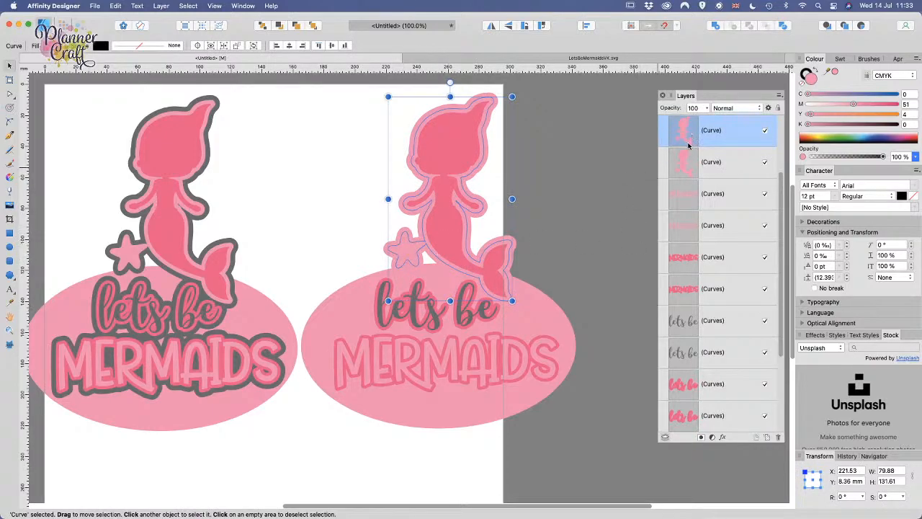
left_click_drag(329, 98, 421, 247)
left_click(457, 227)
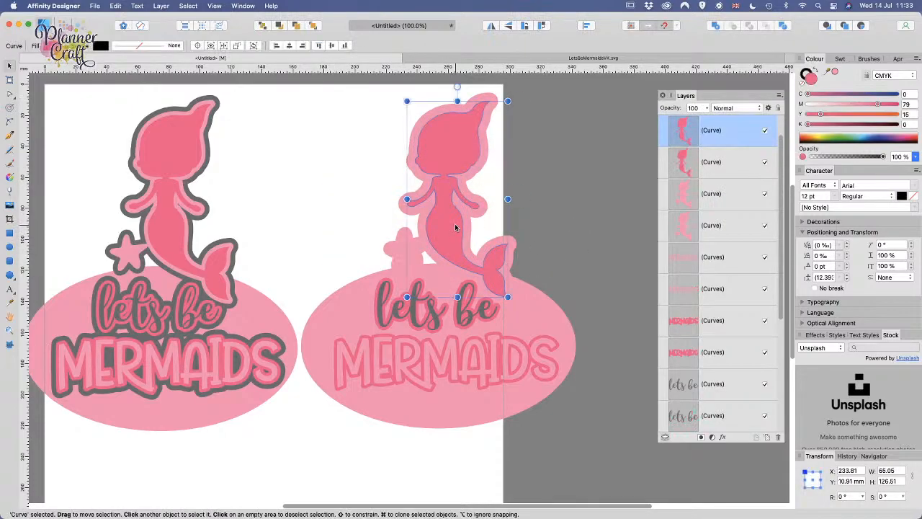
left_click(466, 212, "shift")
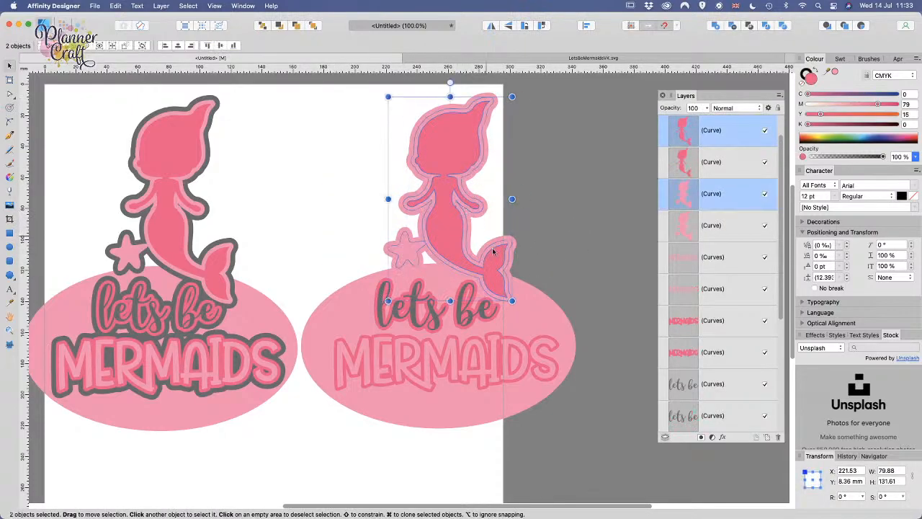
left_click(536, 301, "shift")
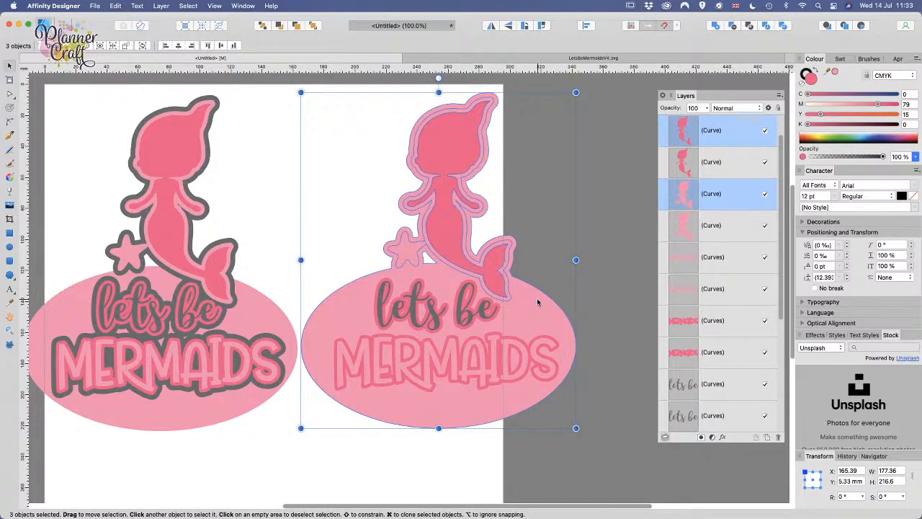
left_click(491, 26)
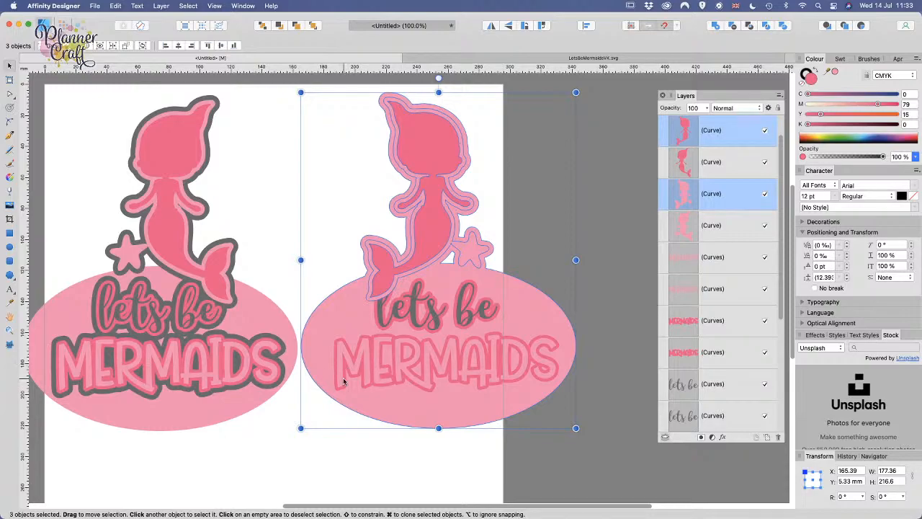
left_click(519, 217)
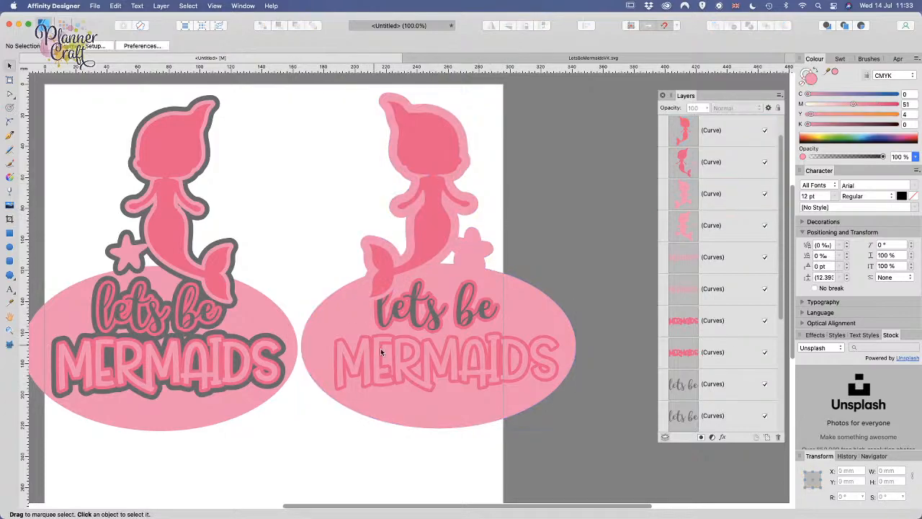
Step: Move both "lets be" lettering layers of the right-hand design about 17 mm to the right, clear of the flipped tail
left_click(415, 306)
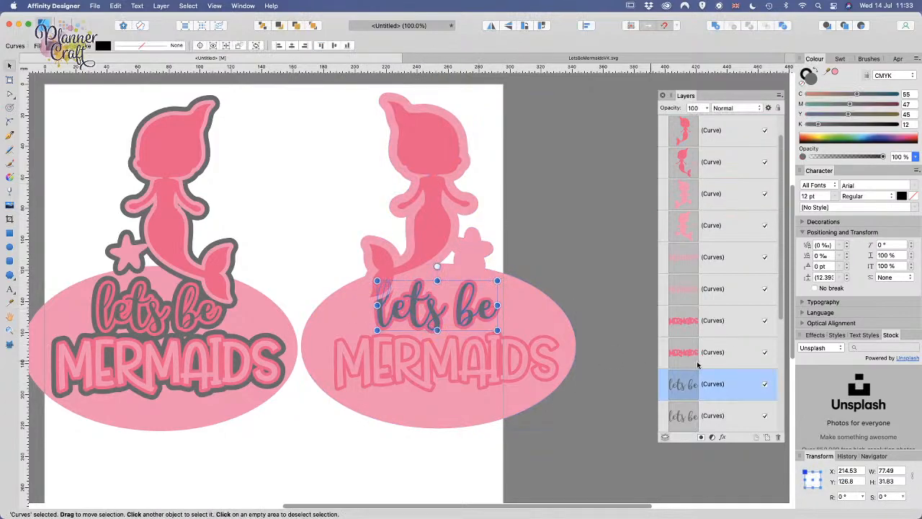
left_click_drag(572, 272, 358, 343)
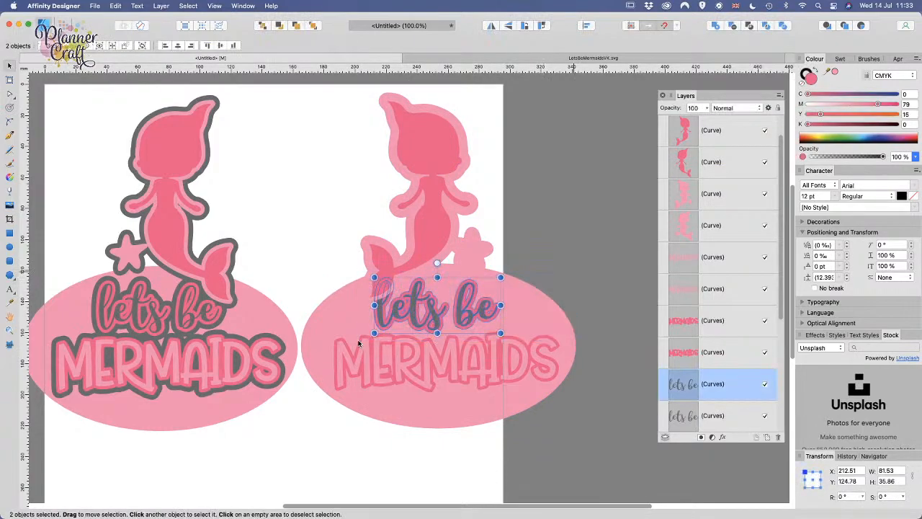
key("Right")
key("Right")
key("Right")
key("Right")
key("Right")
key("Right")
key("Right")
key("Right")
key("Right")
key("Right")
key("Right")
key("Right")
key("Right")
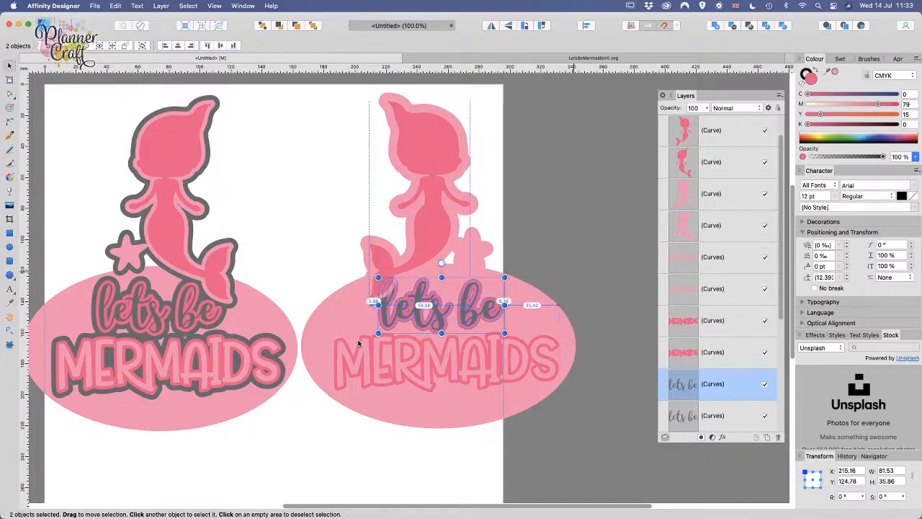
key("Right")
key("Right")
key("Right")
key("Right")
key("Right")
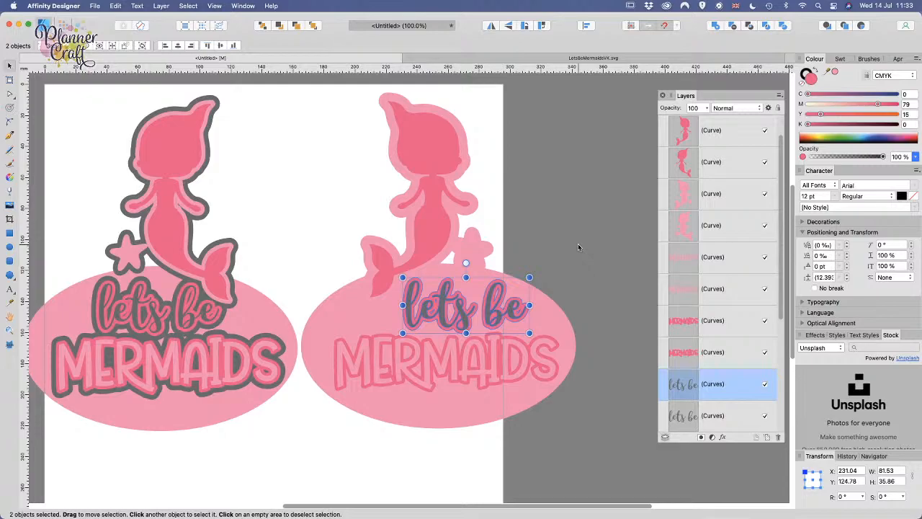
key("Right")
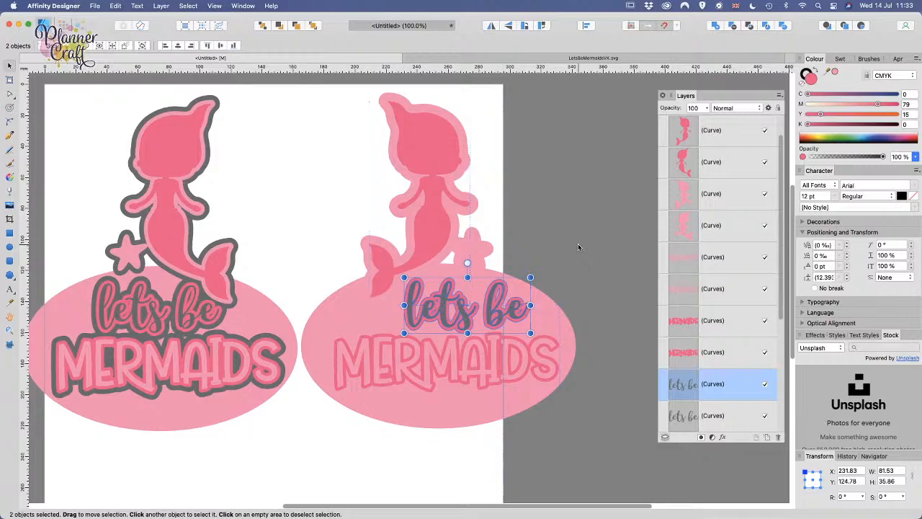
key("Left")
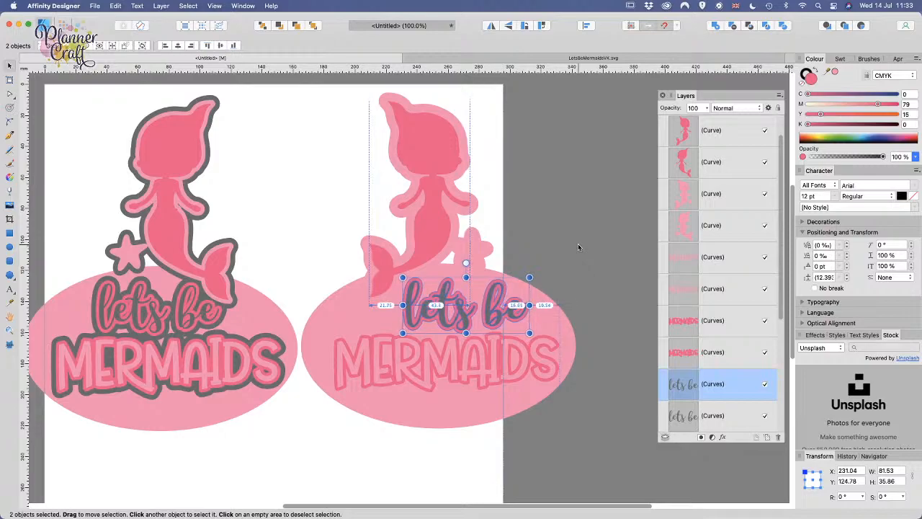
key("Left")
key("Left")
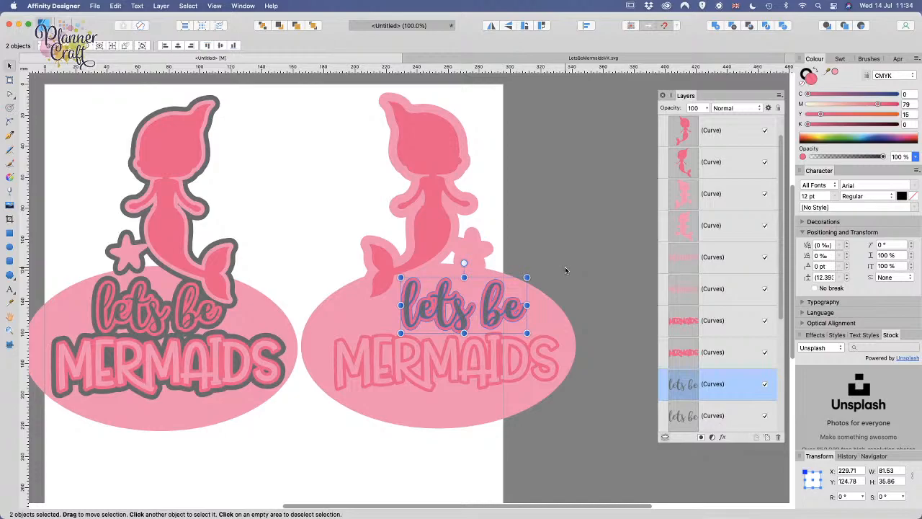
left_click(565, 270)
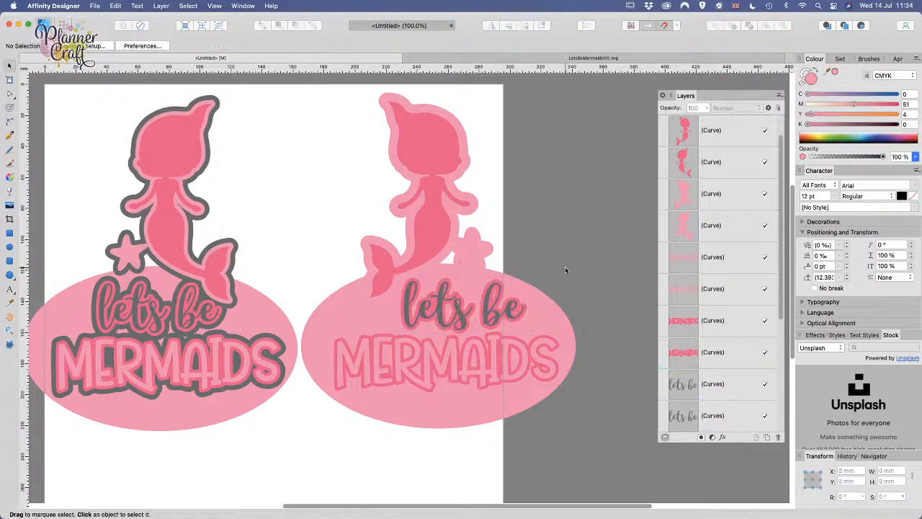
Step: Duplicate the right-hand design's light pink mermaid outline and the dark pink backings of "lets be" and MERMAIDS, and send the selected shapes to the back
left_click(426, 267)
left_click(428, 268, "alt")
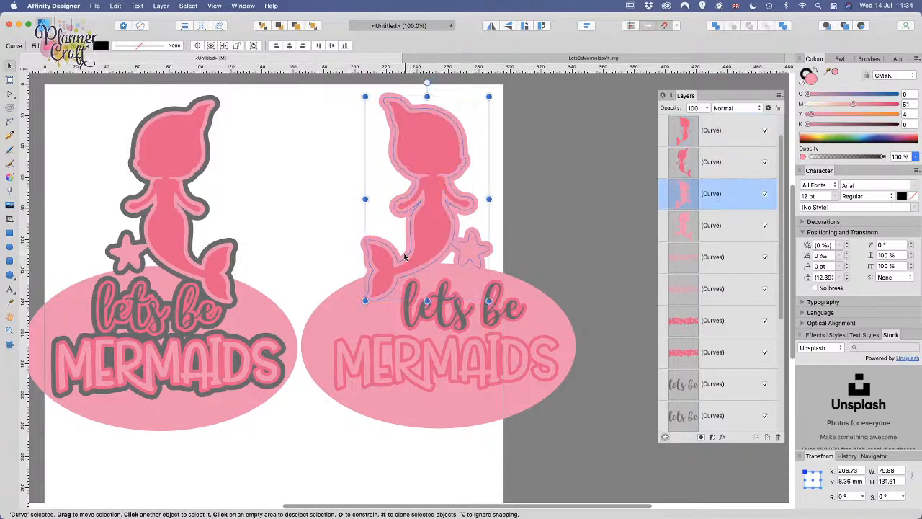
left_click(511, 324, "shift")
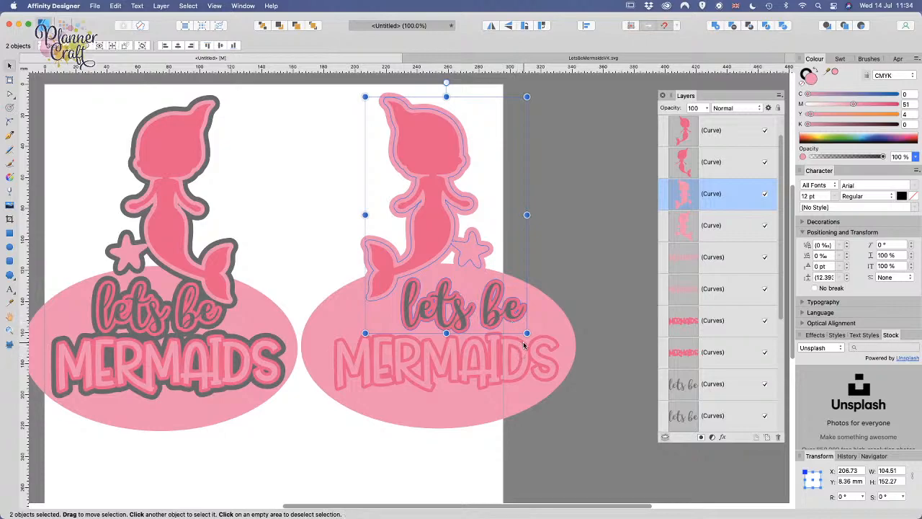
left_click(523, 343, "shift")
left_click(523, 345, "shift")
left_click(521, 344, "shift")
left_click(522, 343, "shift")
left_click(522, 343, "shift")
left_click(523, 343, "shift")
left_click(527, 348, "shift")
left_click(528, 346, "shift")
left_click(529, 345, "shift")
left_click(529, 349, "shift")
key("super+2")
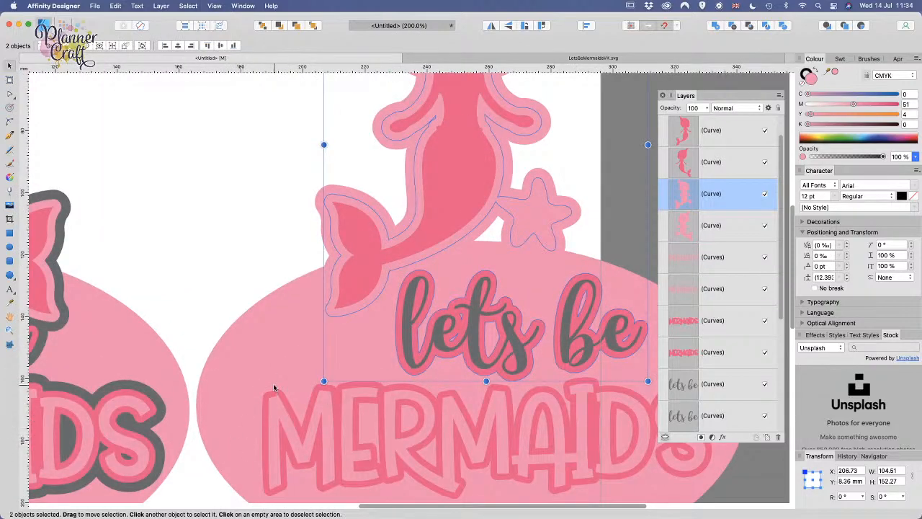
left_click(264, 408, "shift")
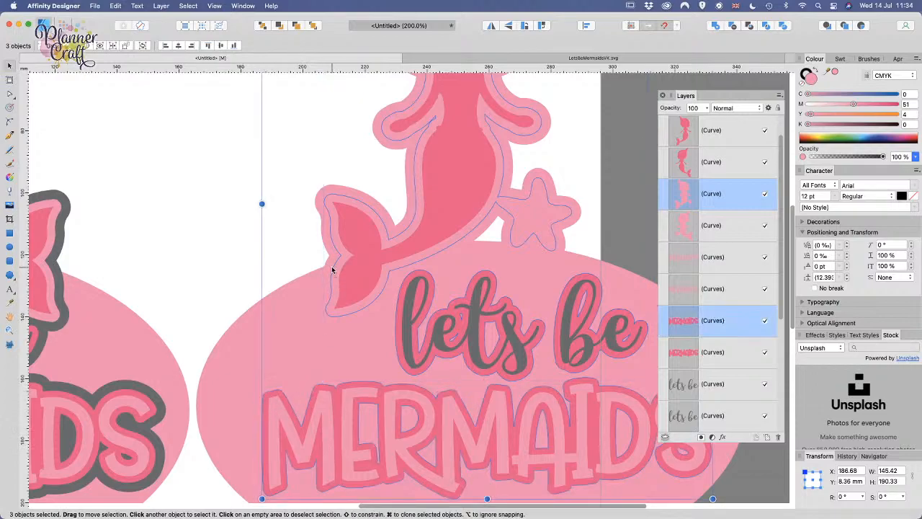
key("super+j")
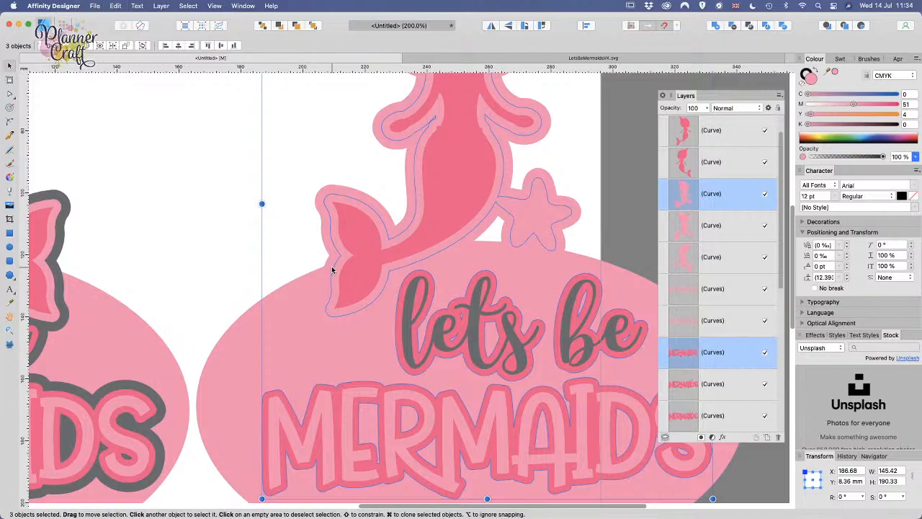
key("shift+super+bracketleft")
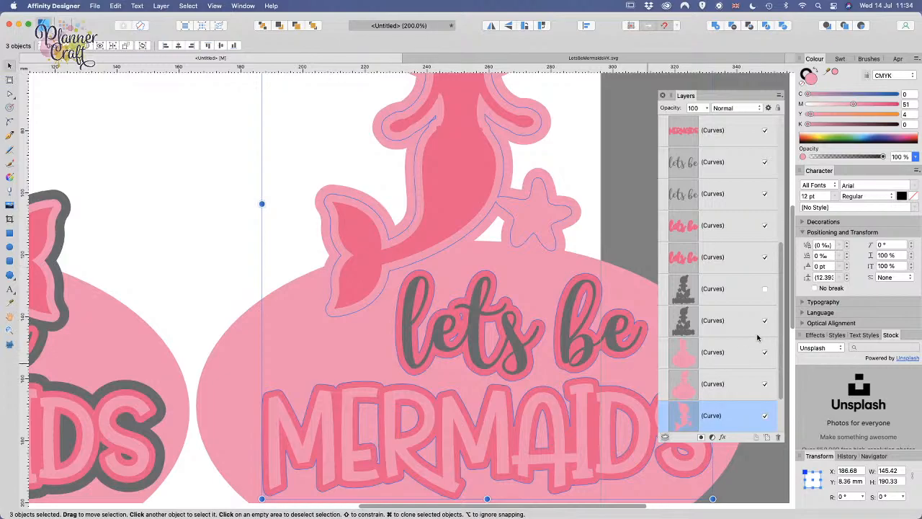
scroll(754, 340, "down", 2)
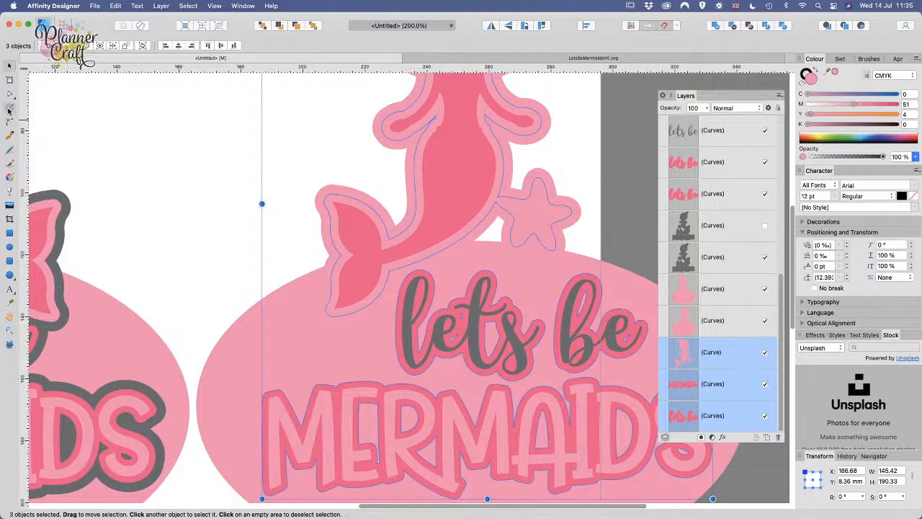
Step: Offset the three shapes outwards by about 2.97 mm with the Contour tool and fill them with the grey sampled from the original outline
left_click(9, 108)
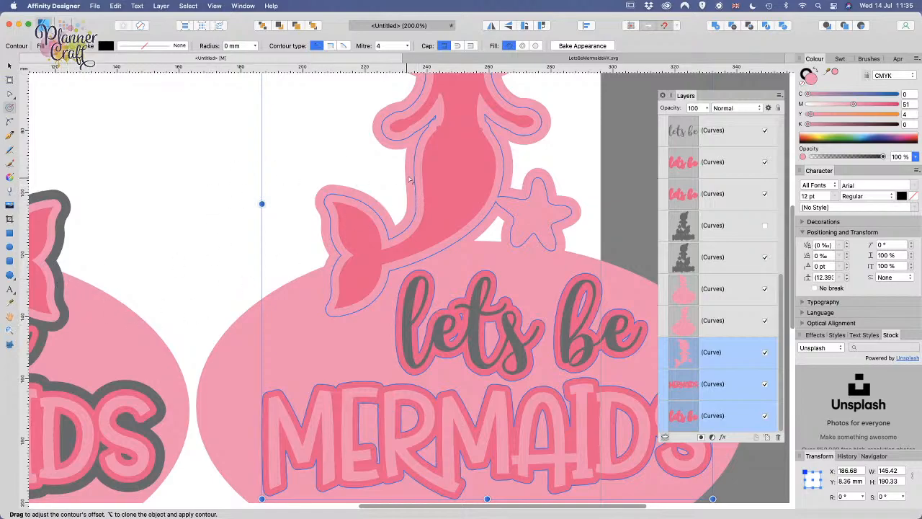
left_click_drag(416, 176, 427, 178)
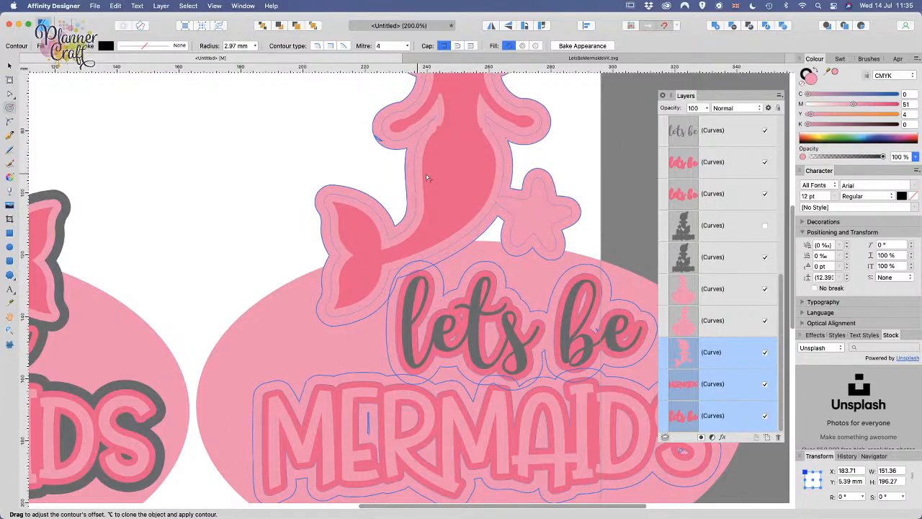
left_click_drag(426, 177, 426, 177)
left_click(53, 46)
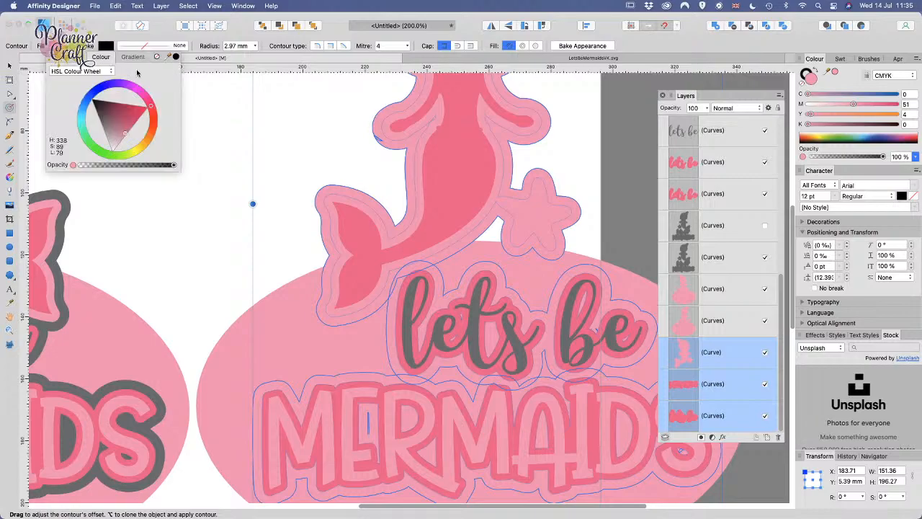
left_click_drag(176, 57, 95, 397)
left_click(176, 58)
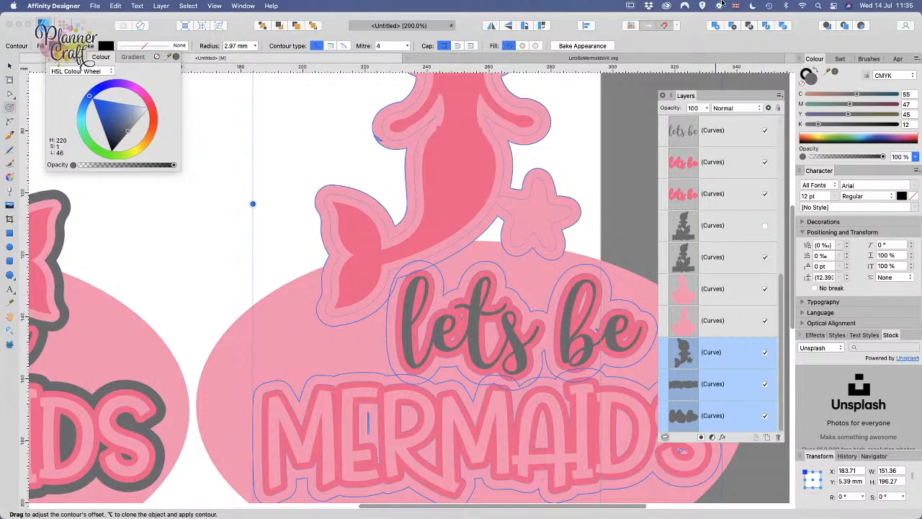
Step: Combine the three grey contour shapes with the Add operation and place the result directly above the hidden grey outline layer
left_click(715, 25)
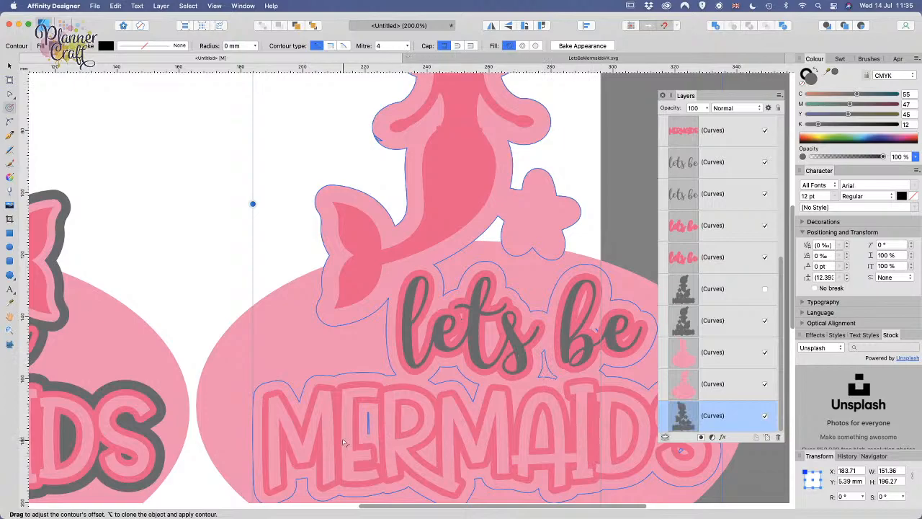
left_click_drag(717, 420, 713, 275)
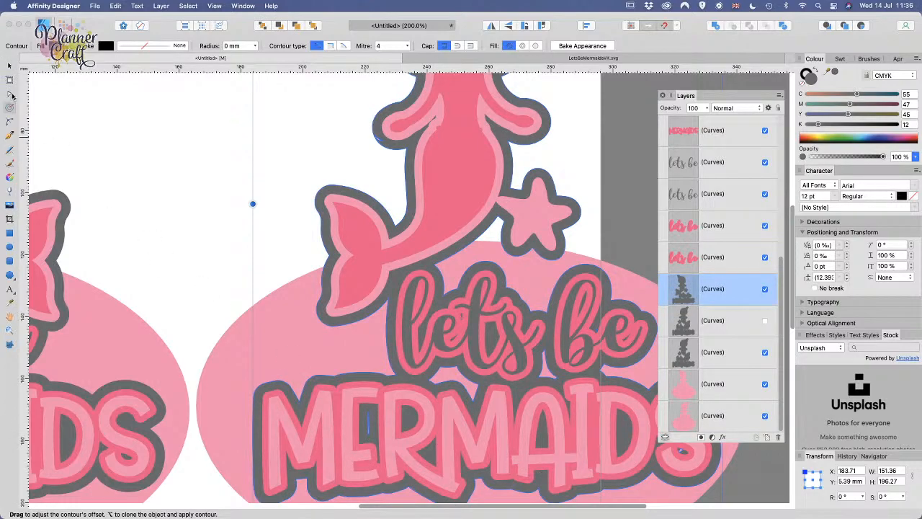
Step: Delete the stray nodes of the new grey outline inside the first E of MERMAIDS to close the small gap
left_click(575, 46)
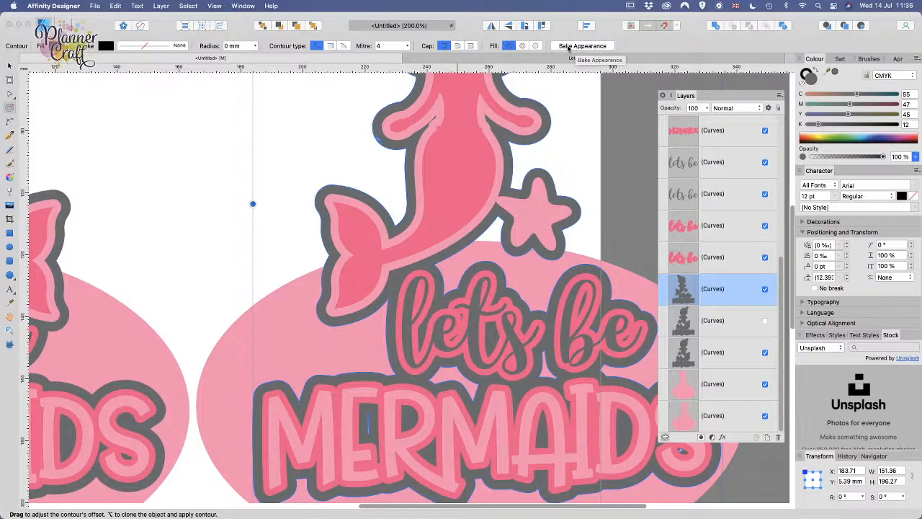
left_click(10, 94)
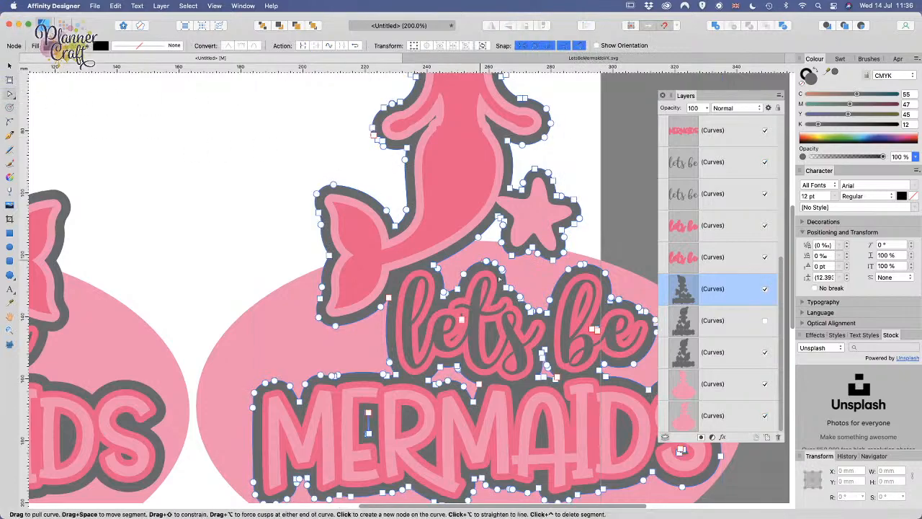
left_click_drag(375, 443, 356, 399)
left_click(357, 400)
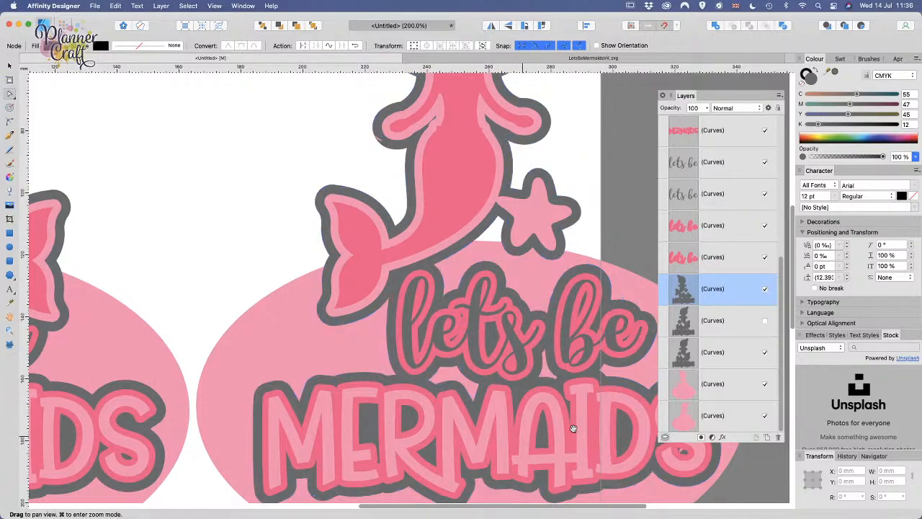
left_click_drag(575, 435, 448, 431)
key("space")
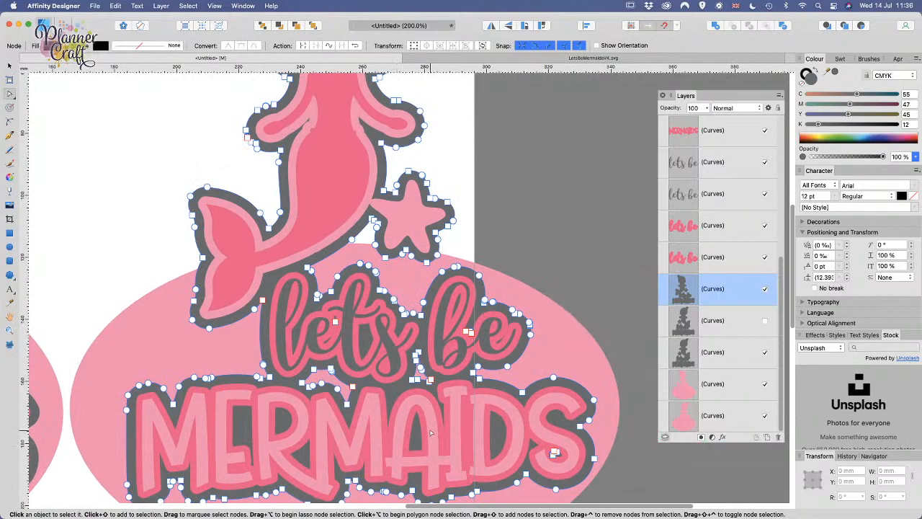
left_click(9, 66)
left_click(539, 202)
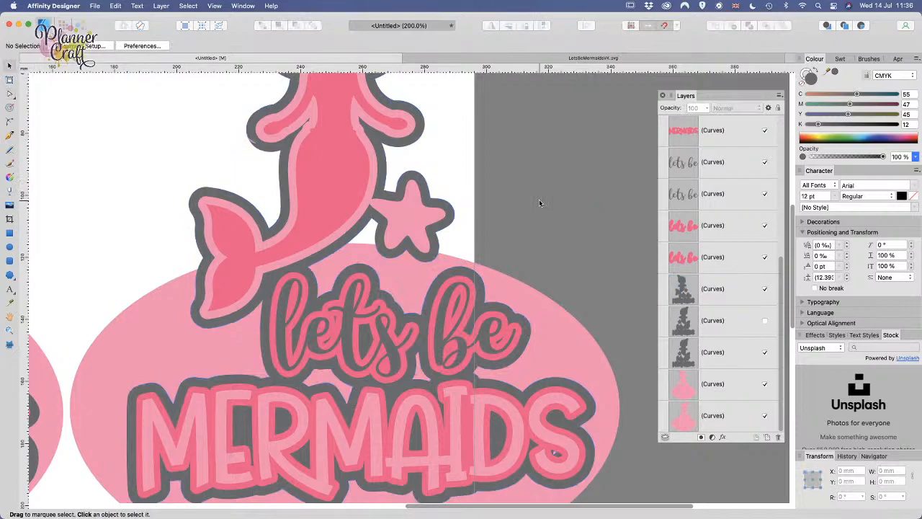
key("super+minus")
key("super+minus")
key("super+minus")
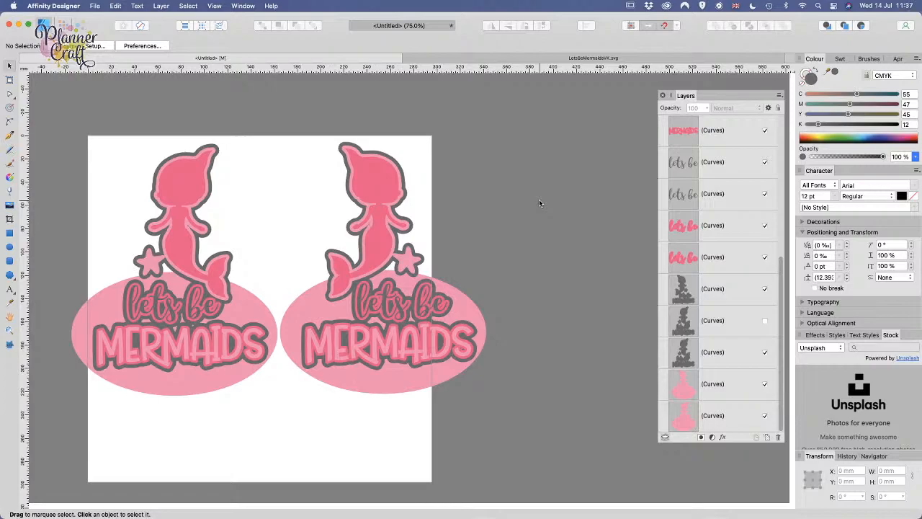
key("super+2")
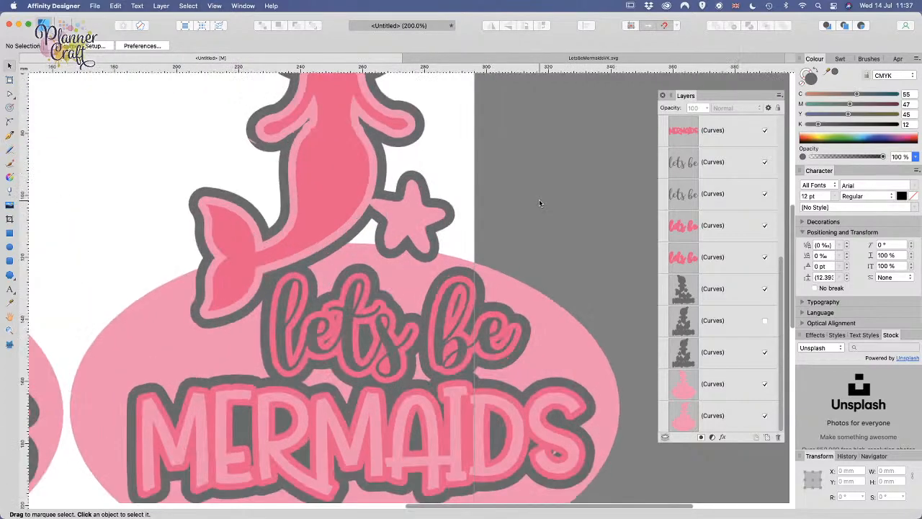
left_click_drag(537, 478, 459, 356)
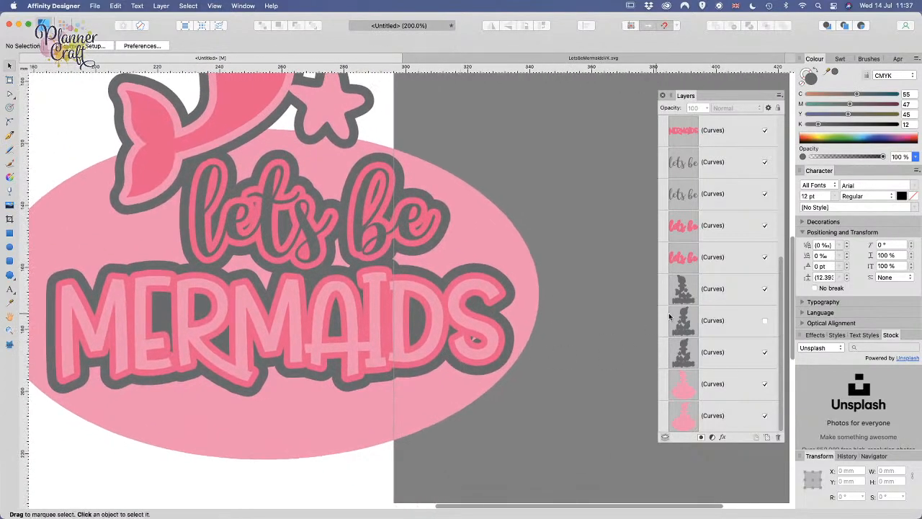
Step: Delete the stray nodes of the new grey outline inside the S of MERMAIDS to close the small gap
left_click(504, 337)
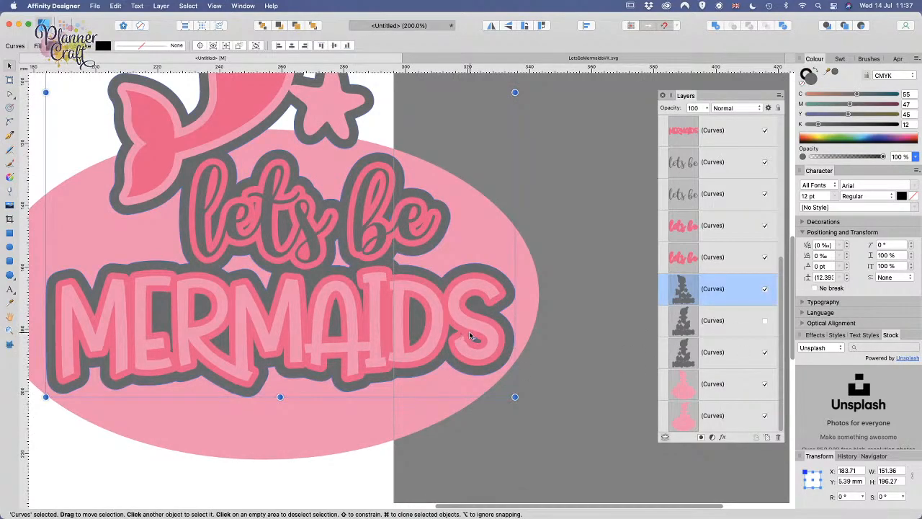
key("a")
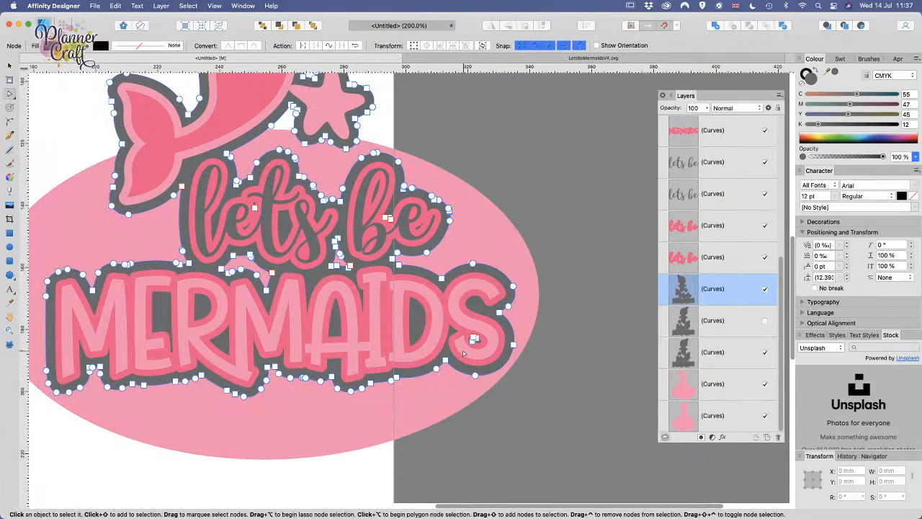
left_click(473, 338)
key("Delete")
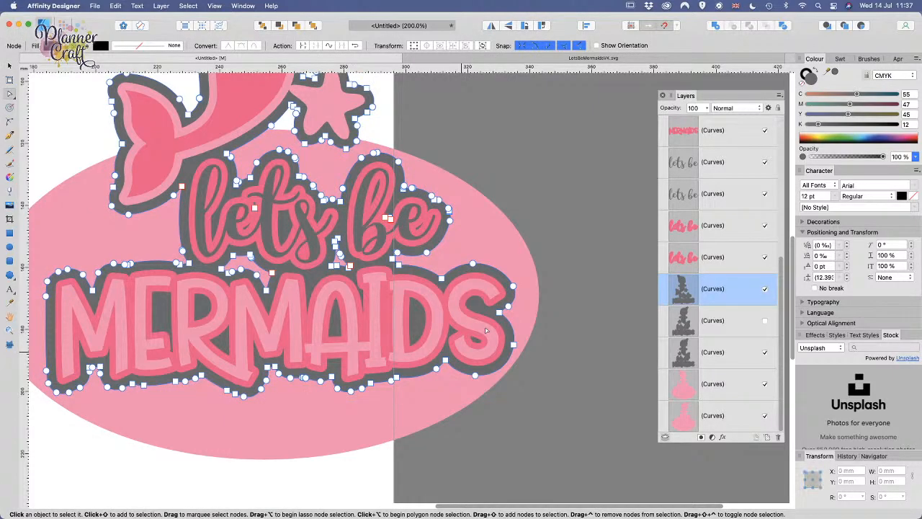
left_click(542, 404)
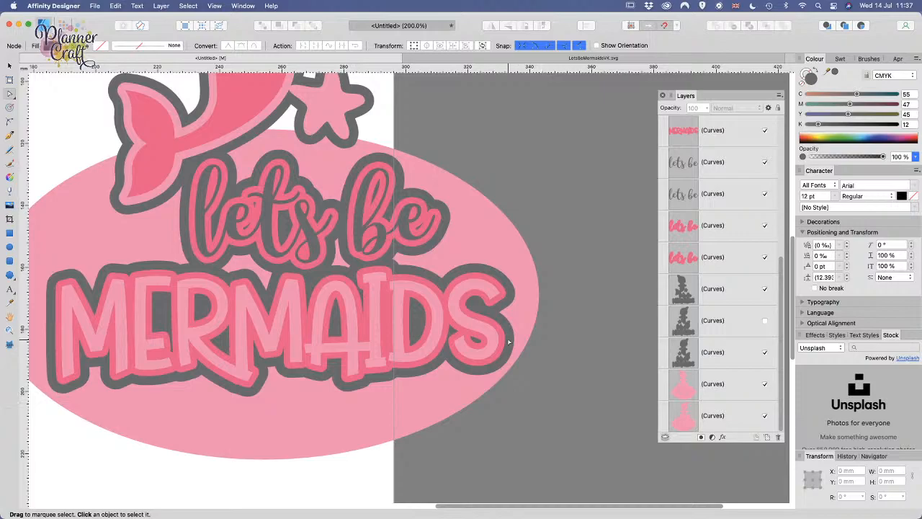
Step: Duplicate the dark pink mermaid silhouette of the left-hand design
scroll(432, 324, "left", 15)
scroll(432, 324, "up", 9)
scroll(440, 397, "left", 5)
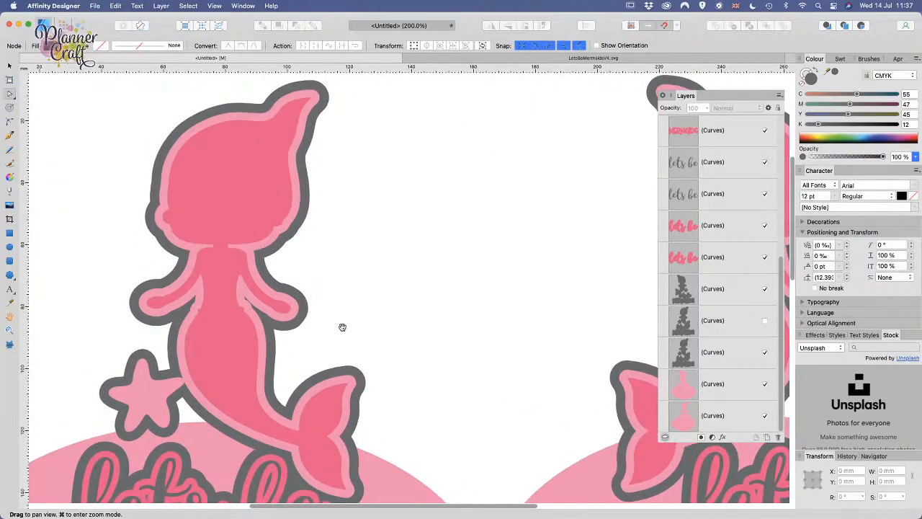
scroll(425, 400, "down", 3)
scroll(406, 409, "up", 3)
scroll(406, 408, "down", 2)
scroll(406, 408, "right", 1)
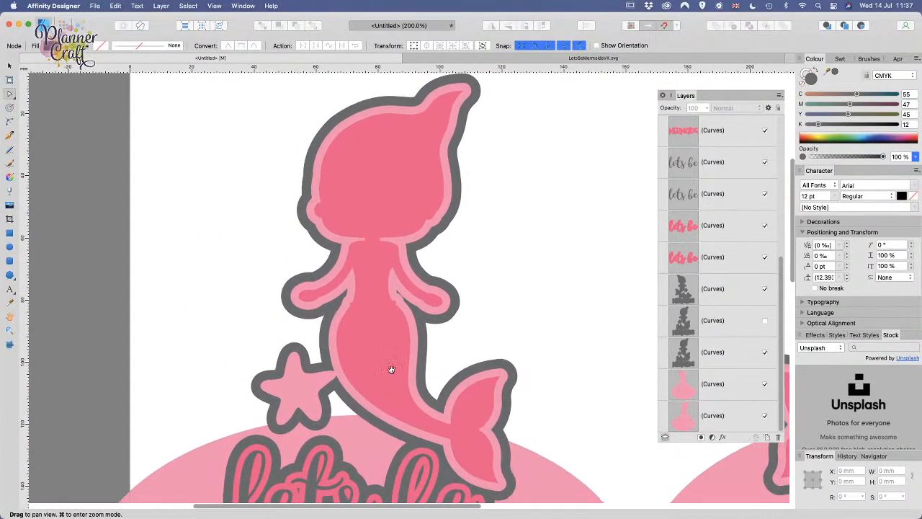
left_click(8, 67)
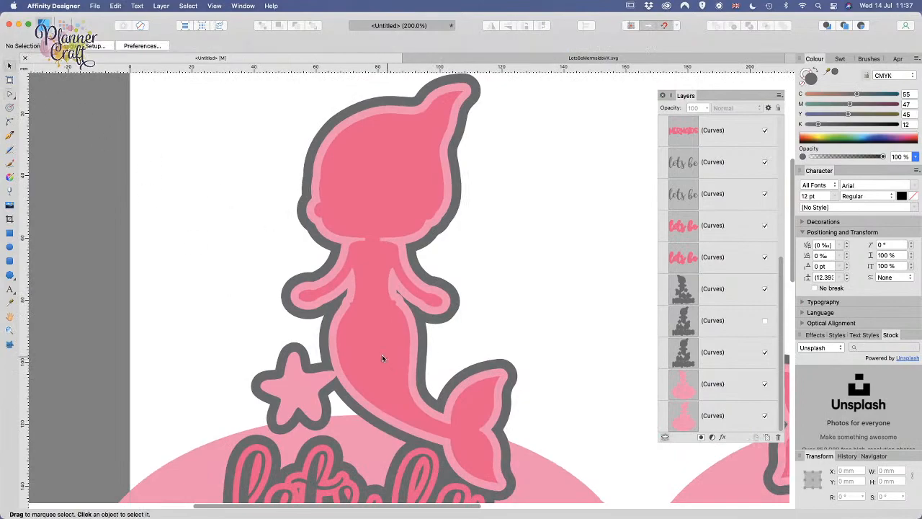
left_click(366, 356)
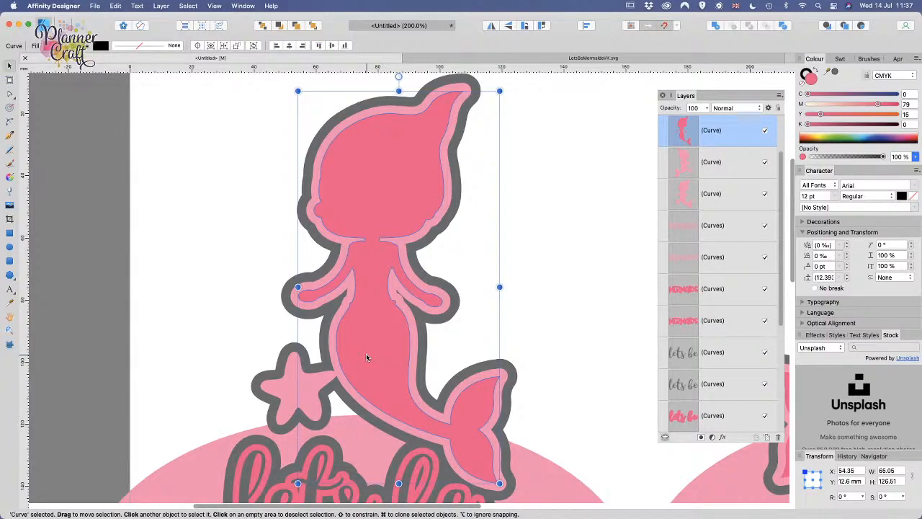
key("super+j")
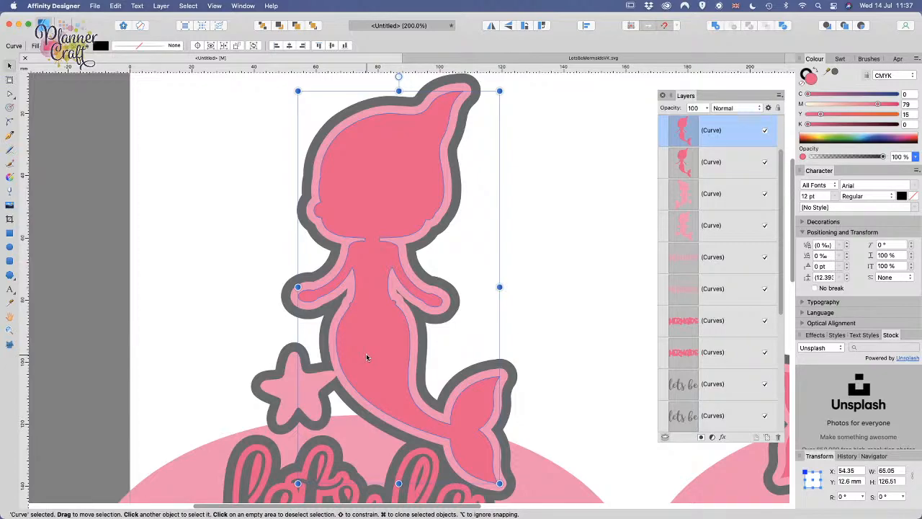
Step: Delete the head, torso and arm nodes of the duplicated mermaid, keeping only the tail from the waist down
left_click(9, 95)
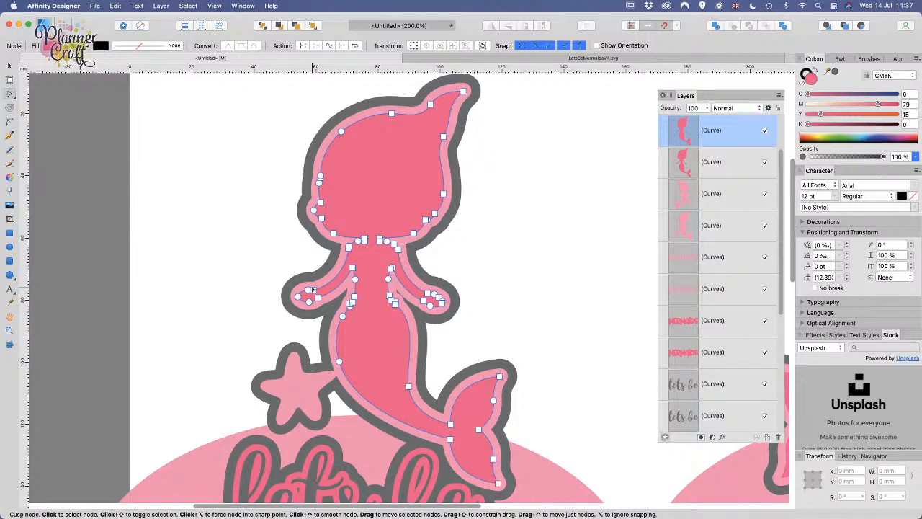
left_click_drag(275, 77, 542, 291)
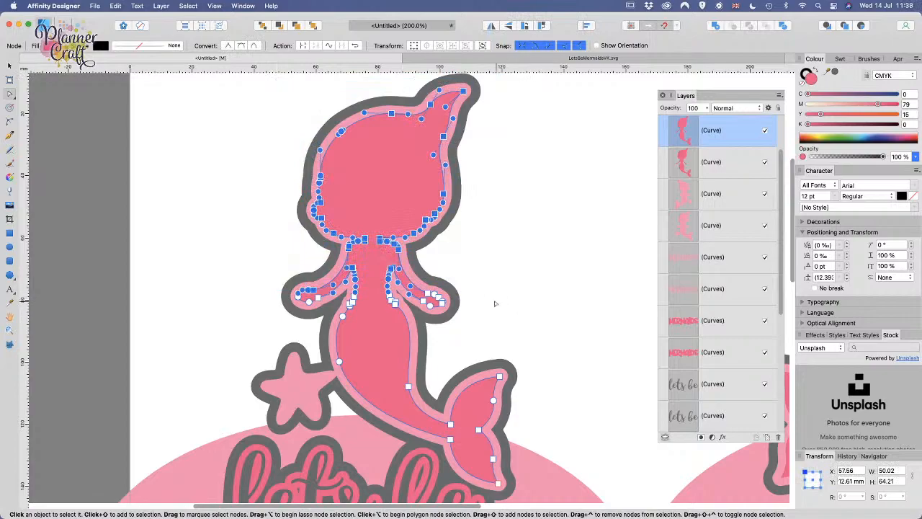
left_click_drag(471, 320, 424, 280)
left_click_drag(251, 308, 290, 279)
key("Delete")
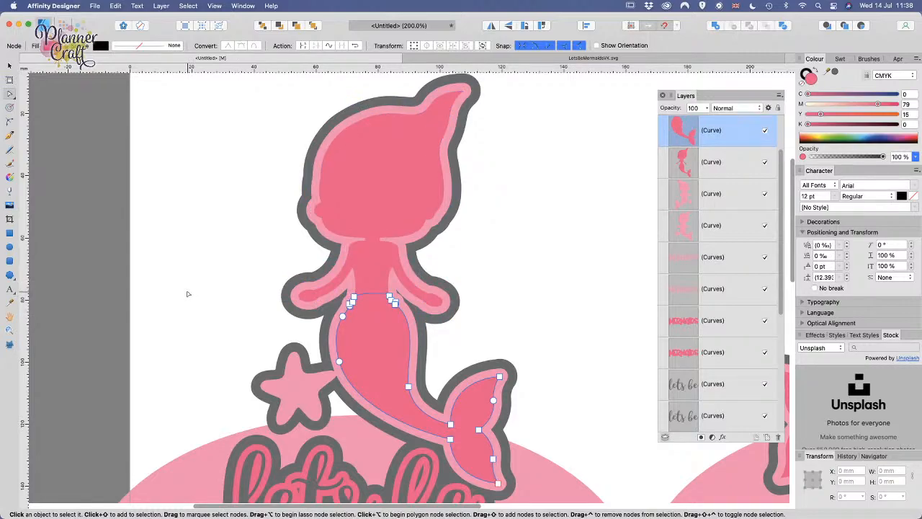
Step: Fill the separate tail shape with purple at hue 283, saturation 91 and lightness 67
left_click(56, 45)
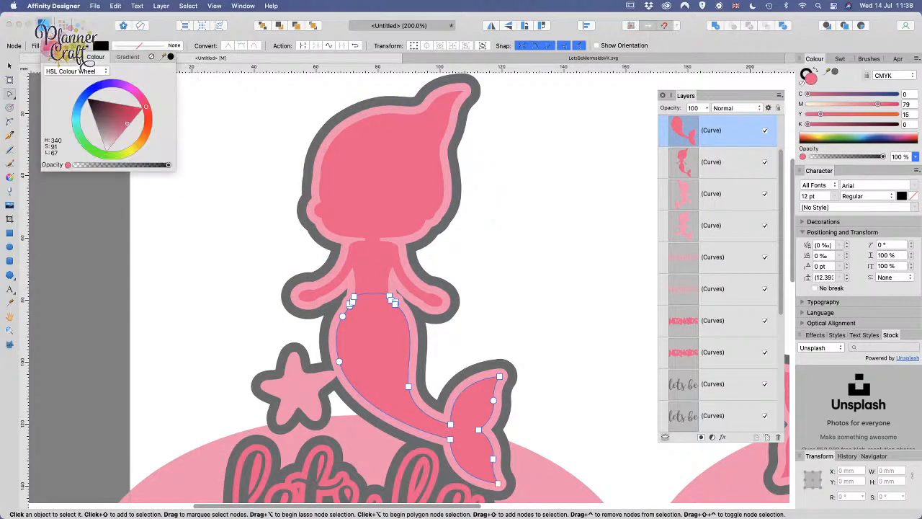
left_click(119, 87)
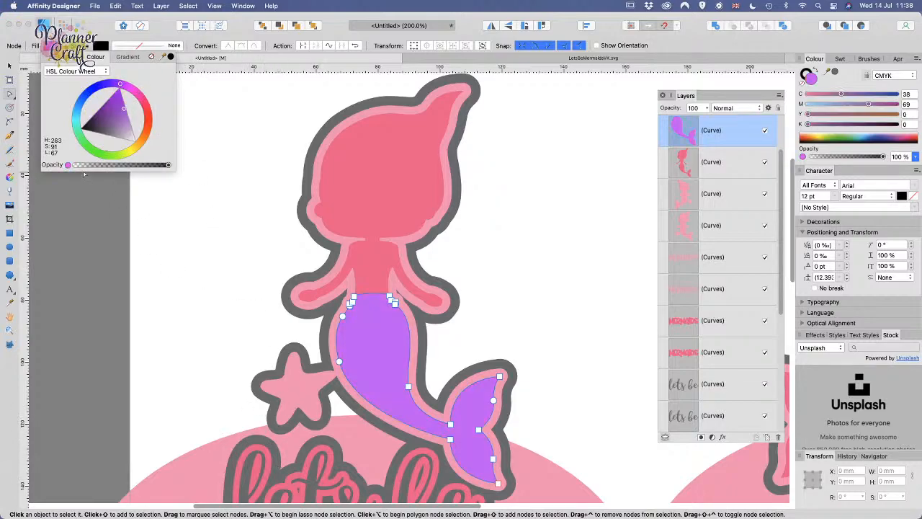
left_click(9, 65)
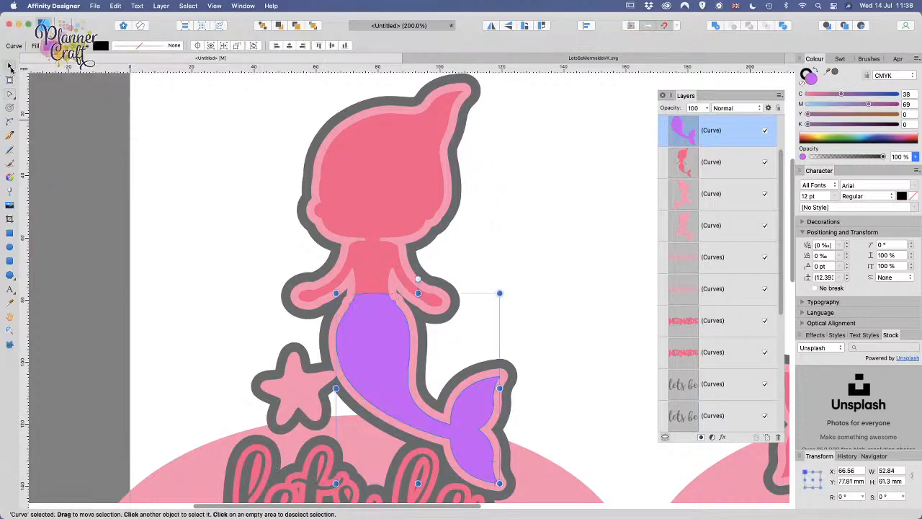
left_click(187, 279)
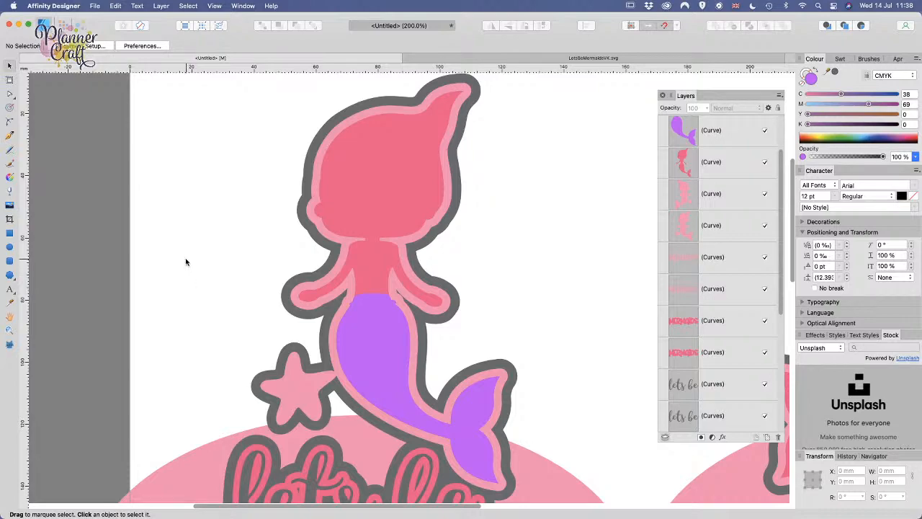
Step: Delete the uppermost node on each side of the purple tail's waist to lower its top edge
key("super+equal")
key("super+equal")
key("super+equal")
key("super+equal")
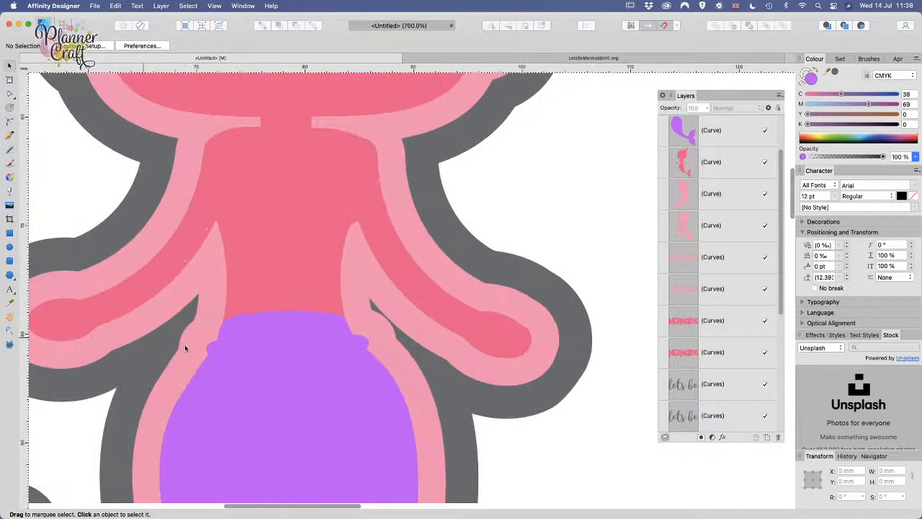
left_click(295, 358)
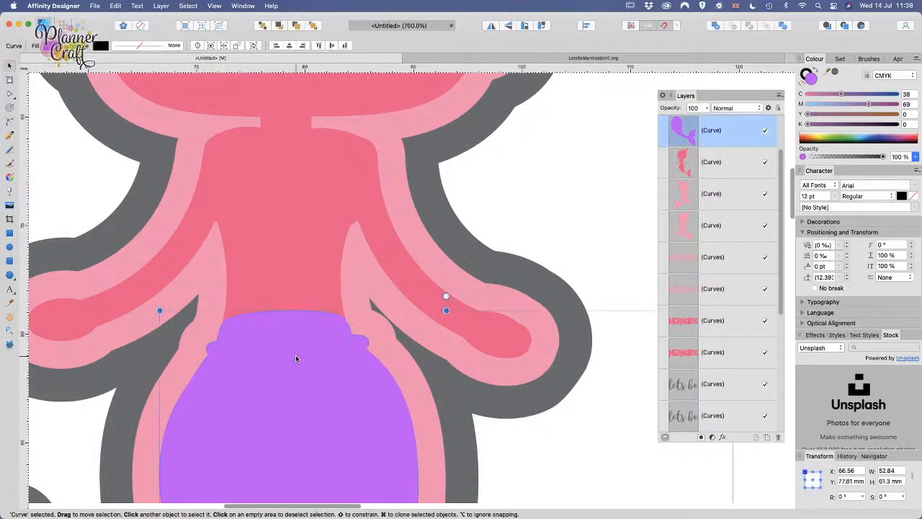
key("a")
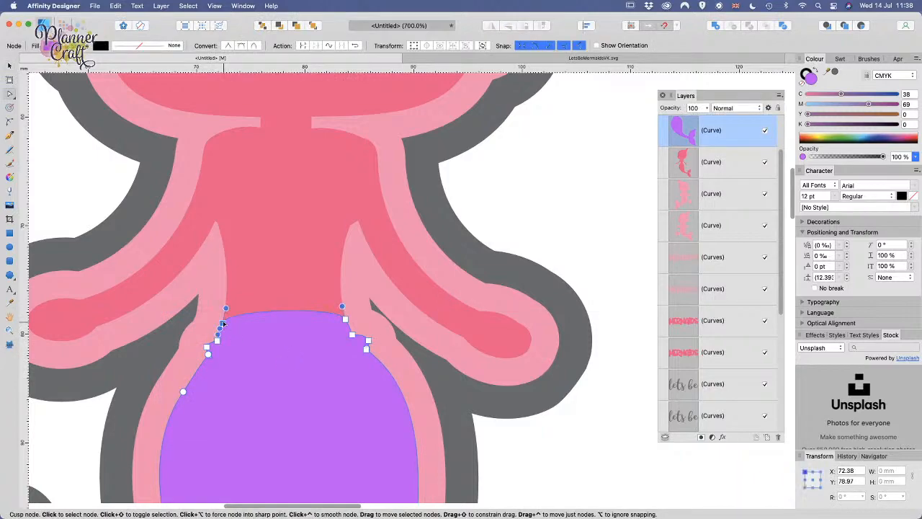
left_click_drag(222, 325, 347, 322)
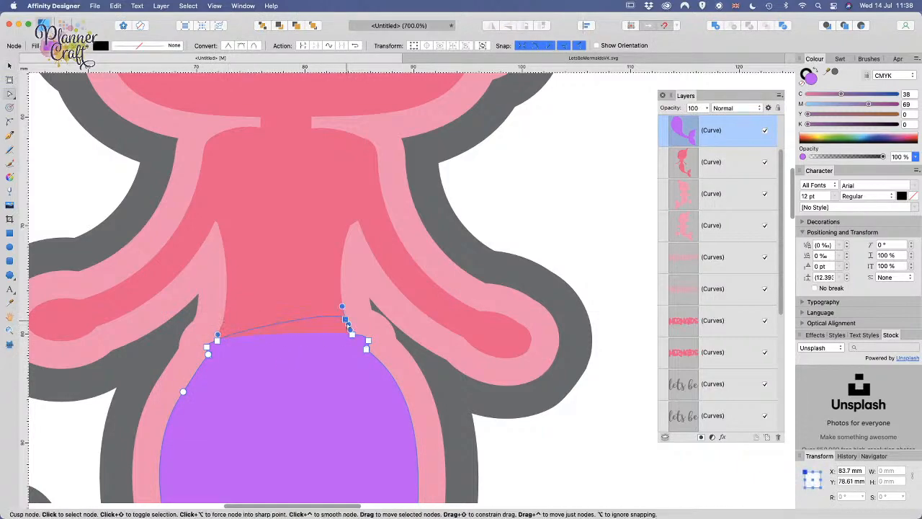
key("super+z")
left_click(217, 337)
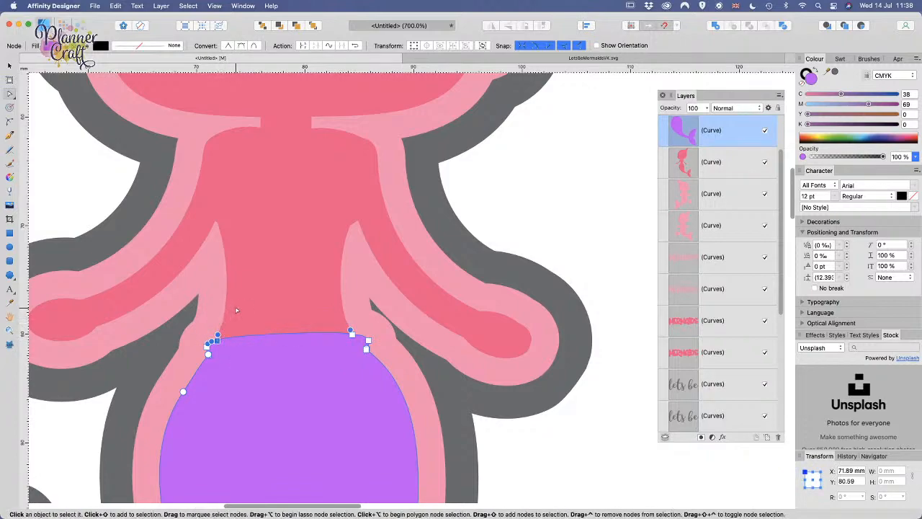
Step: Bend the purple tail's top edge into a downward curve across the waist using its two curve handles
left_click_drag(222, 336, 247, 354)
left_click_drag(352, 322, 319, 354)
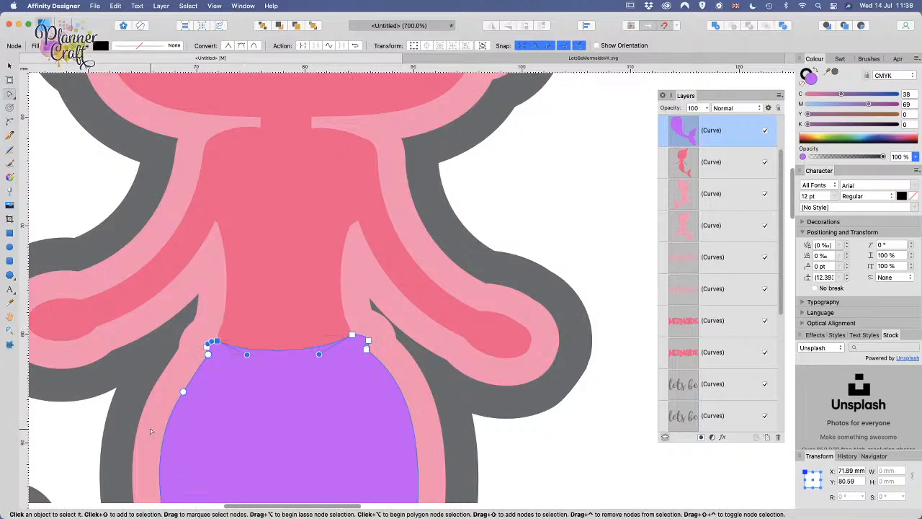
scroll(206, 401, "down", 8)
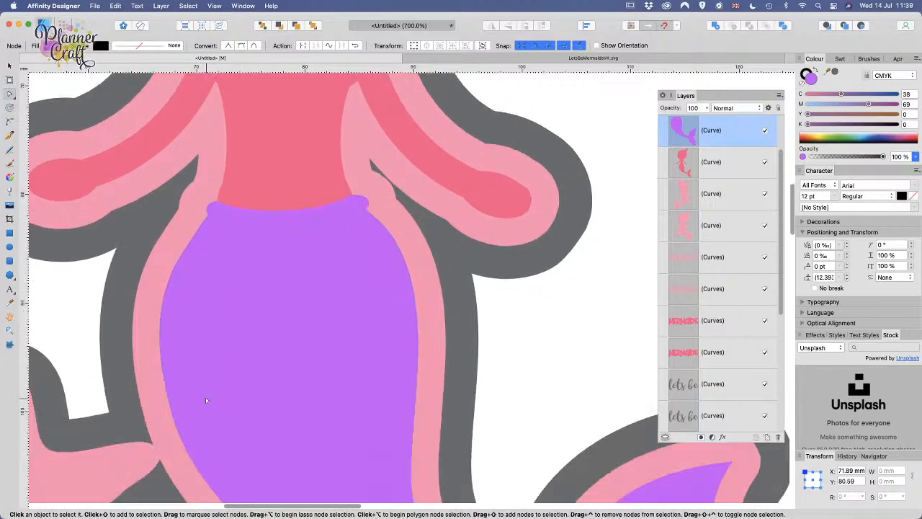
scroll(206, 401, "down", 6)
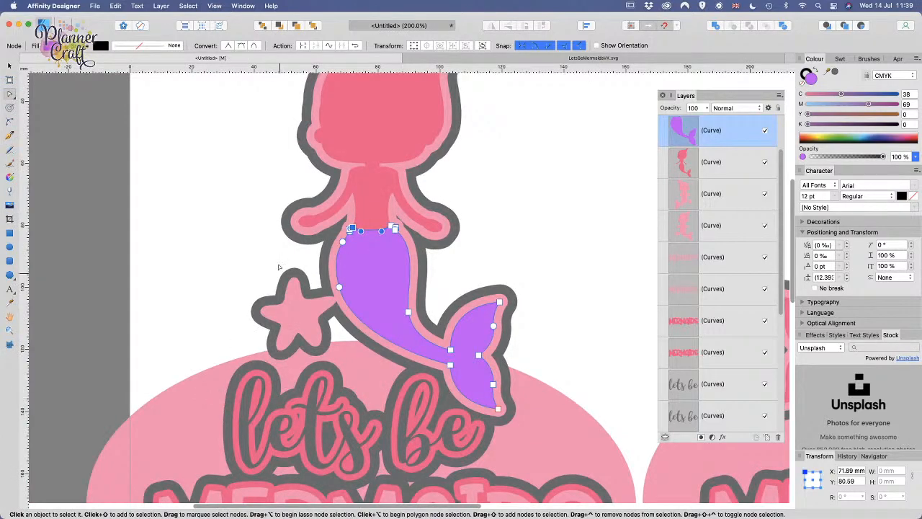
left_click(9, 65)
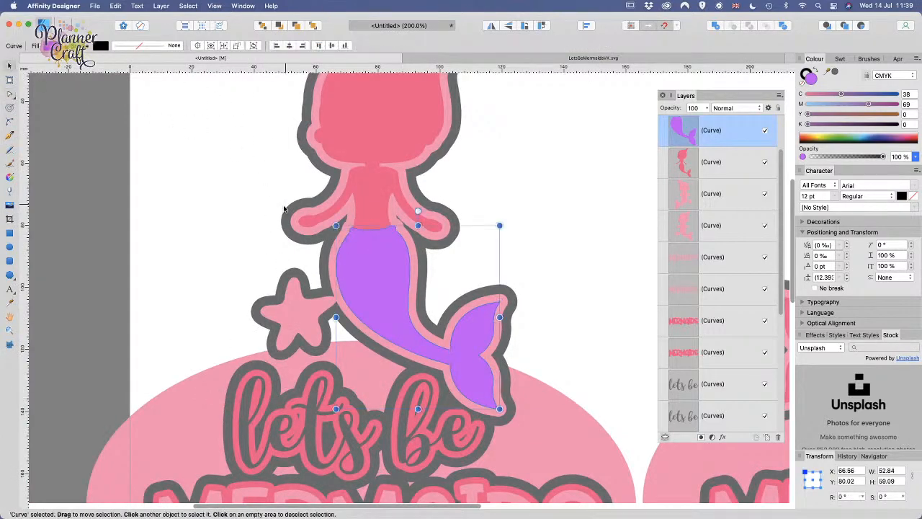
left_click(242, 220)
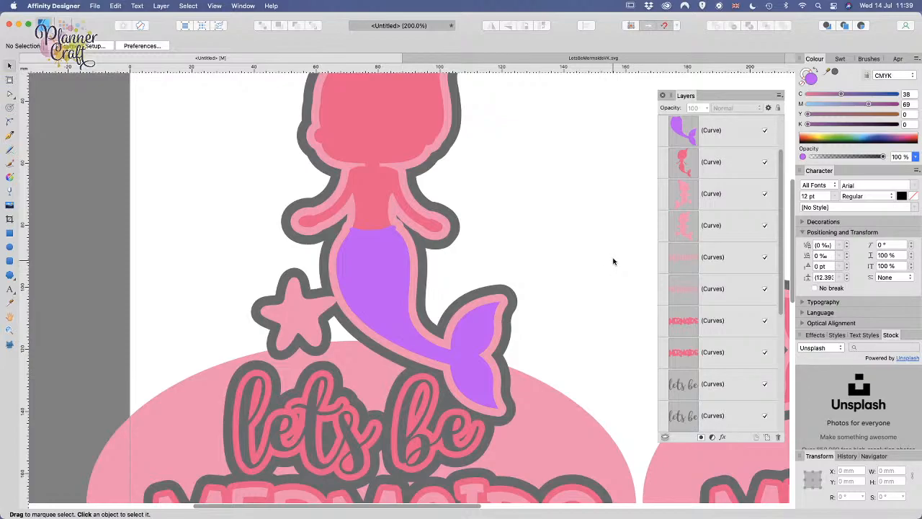
Step: Duplicate the purple tail, flip the copy horizontally and place it over the right-hand mermaid's tail
scroll(610, 272, "up", 3)
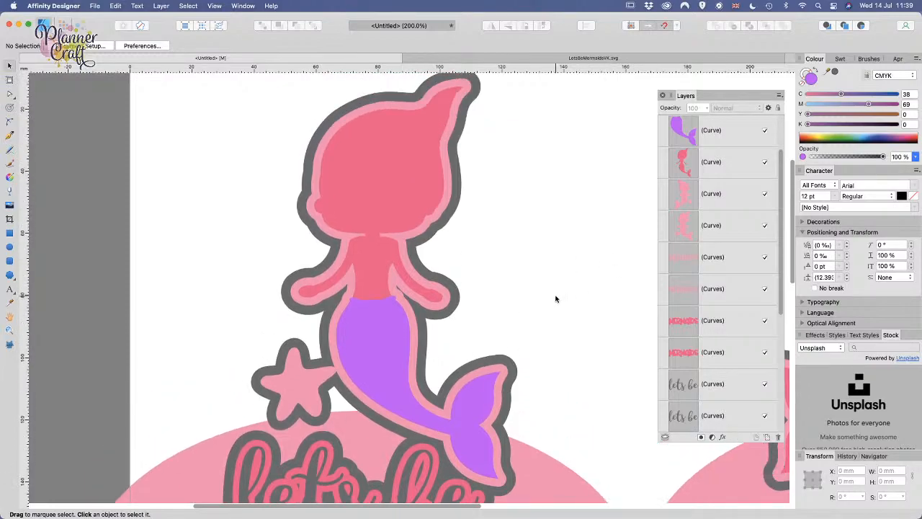
key("super+minus")
key("super+minus")
key("super+minus")
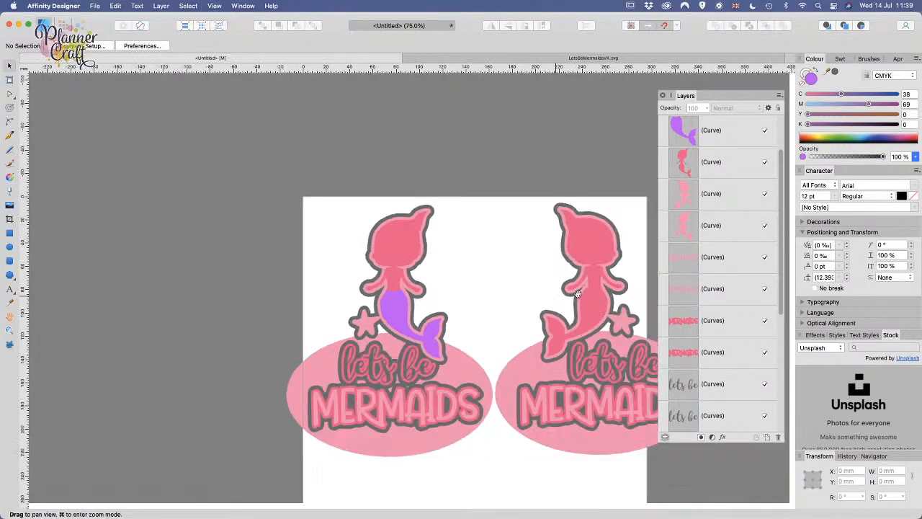
left_click_drag(496, 294, 339, 336)
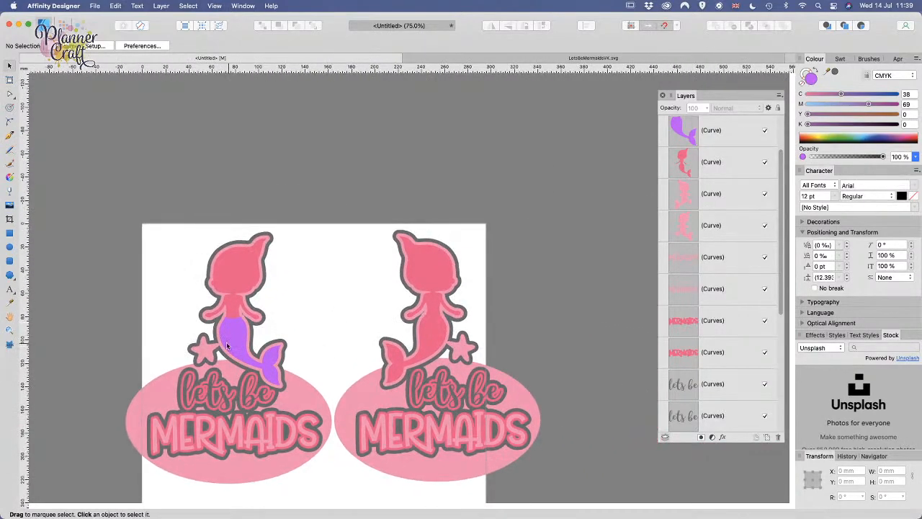
left_click(231, 340)
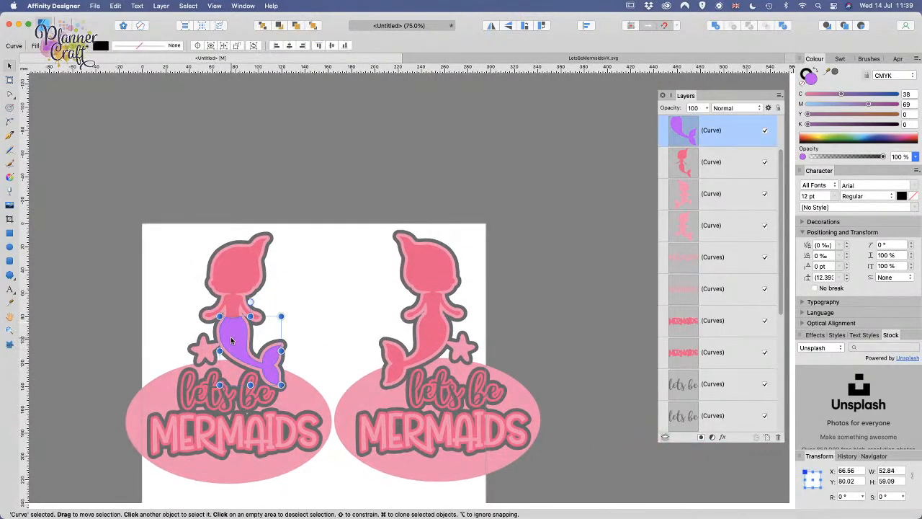
key("super+j")
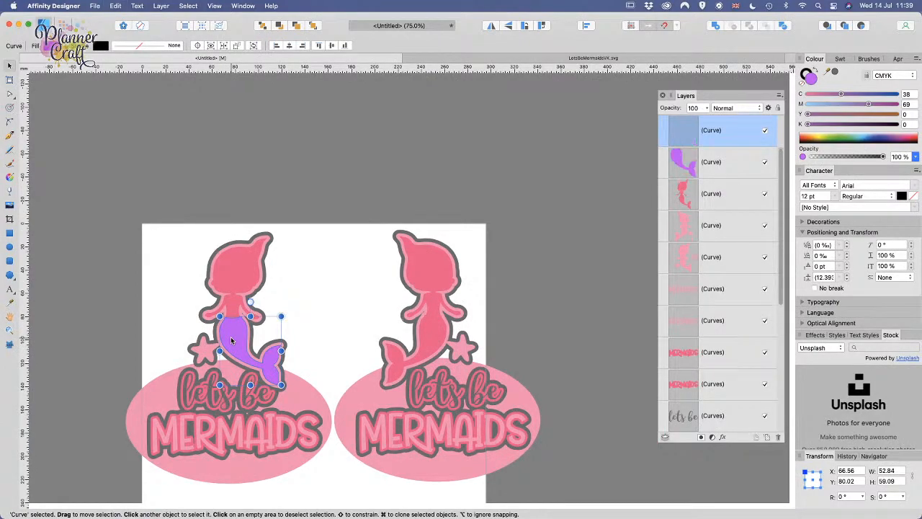
left_click(491, 26)
left_click_drag(268, 342, 434, 340)
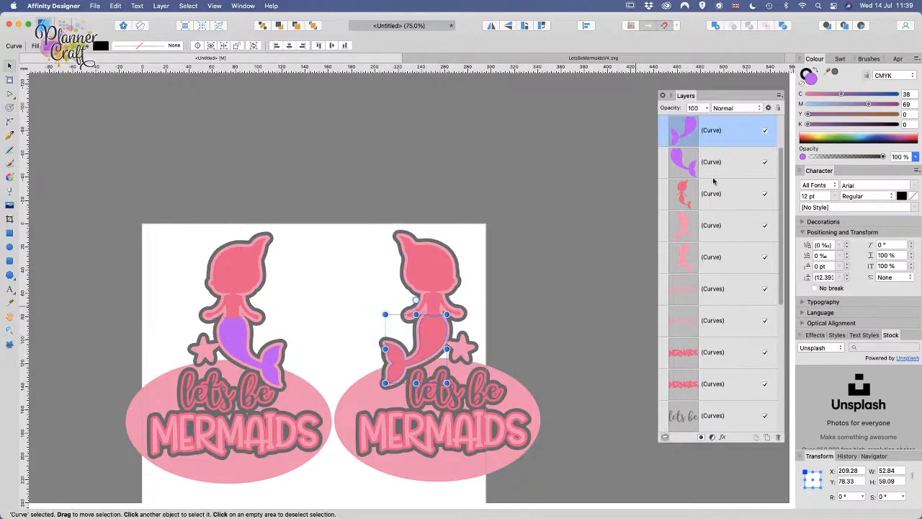
Step: Move the flipped purple tail's layer directly above the right-hand dark pink mermaid's layer
scroll(711, 243, "up", 2)
left_click_drag(717, 193, 712, 153)
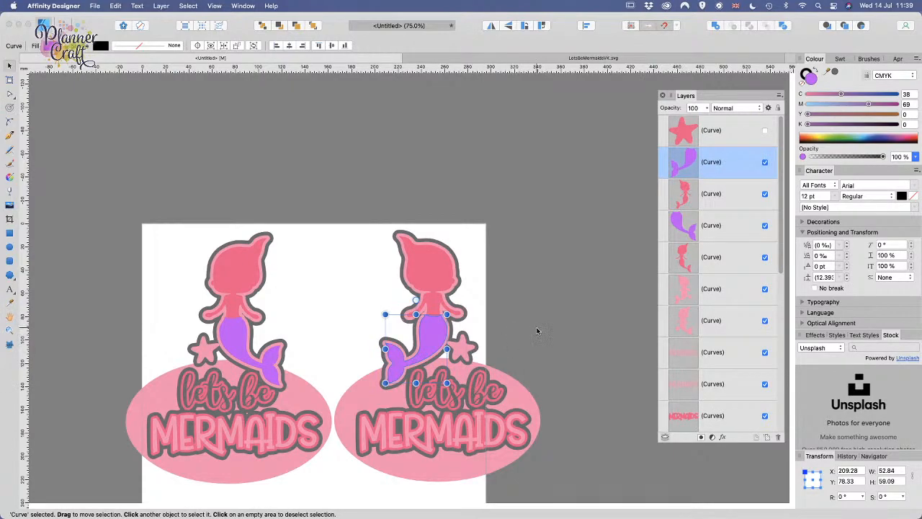
left_click(540, 351)
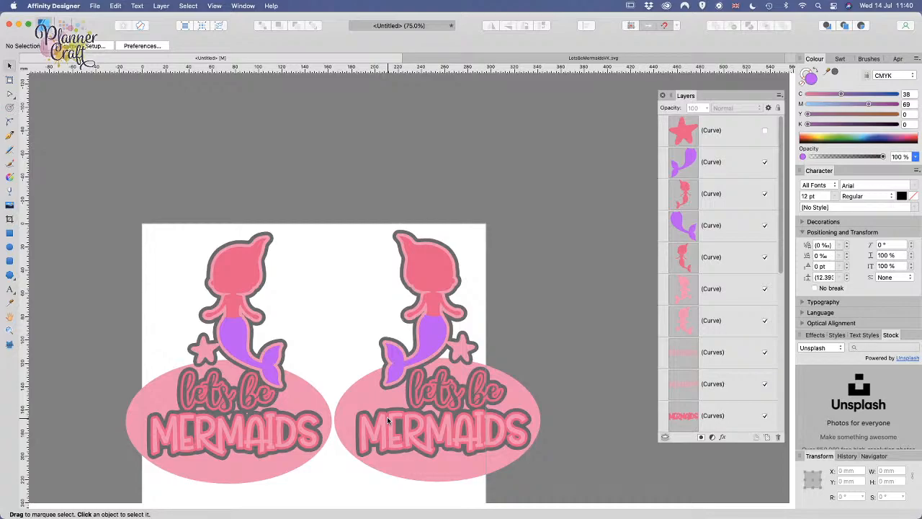
Step: Duplicate the left-hand dark pink mermaid and fill the copy with blue at hue 206
key("super+equal")
key("super+equal")
key("super+equal")
key("super+equal")
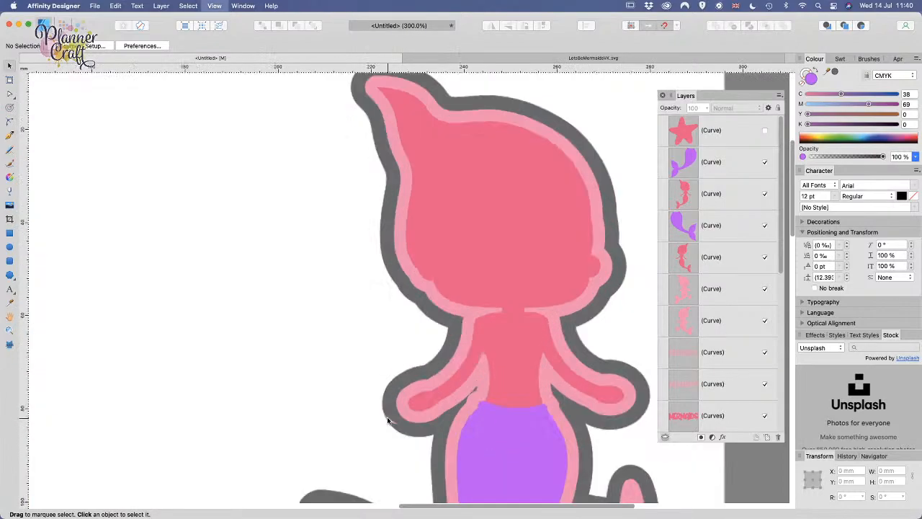
key("space")
left_click_drag(510, 249, 646, 269)
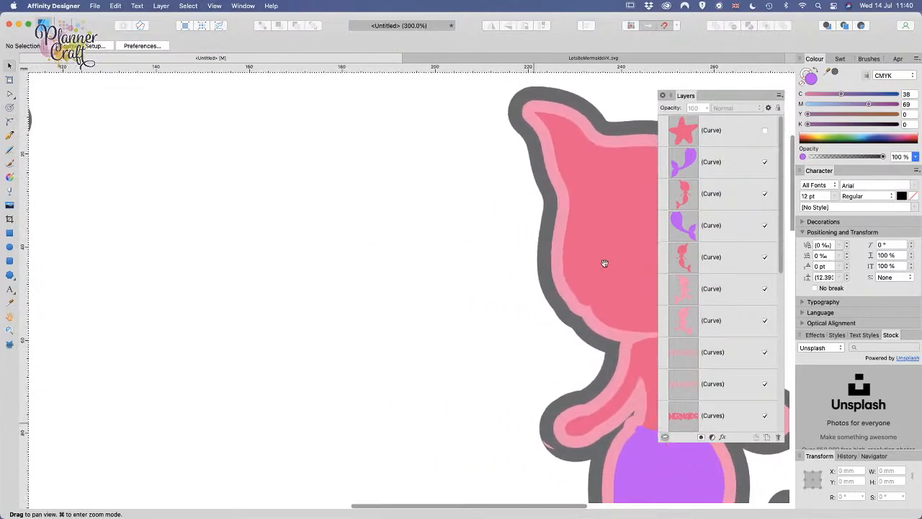
left_click_drag(205, 269, 676, 330)
scroll(677, 330, "down", 3)
left_click(448, 214)
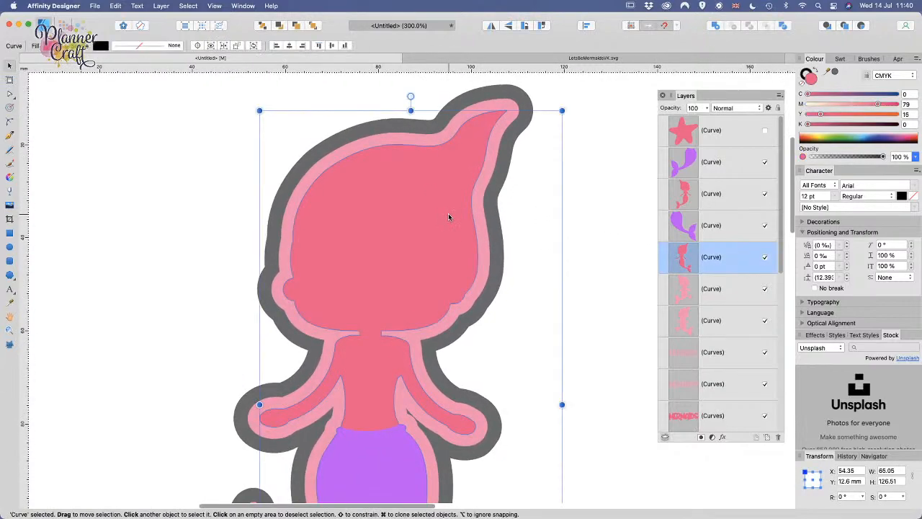
key("super+j")
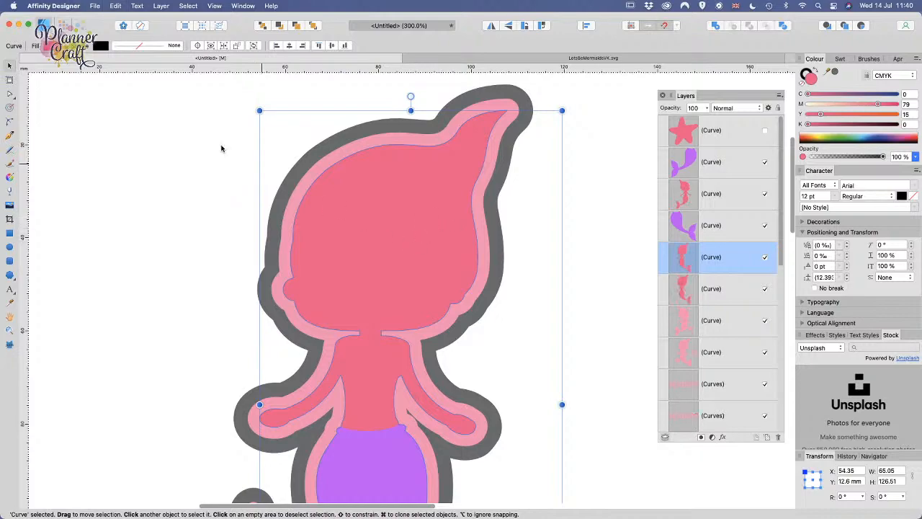
left_click(46, 45)
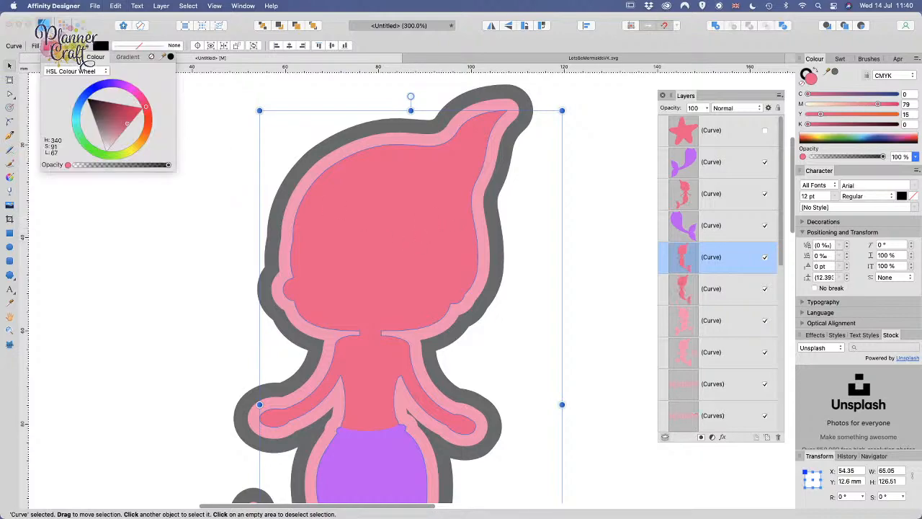
left_click(78, 105)
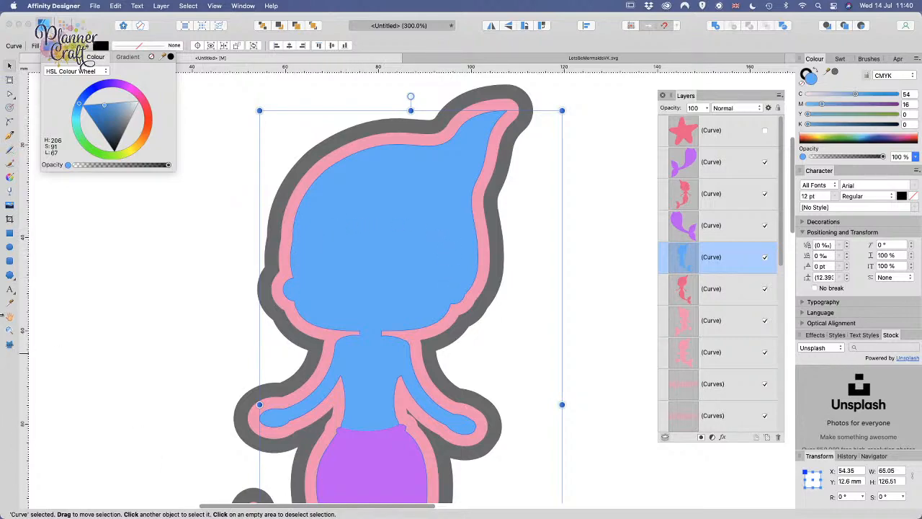
Step: Reshape the blue copy with the Pencil tool in Sculpt mode, cutting its head along a wavy hairline from side to side
left_click(10, 150)
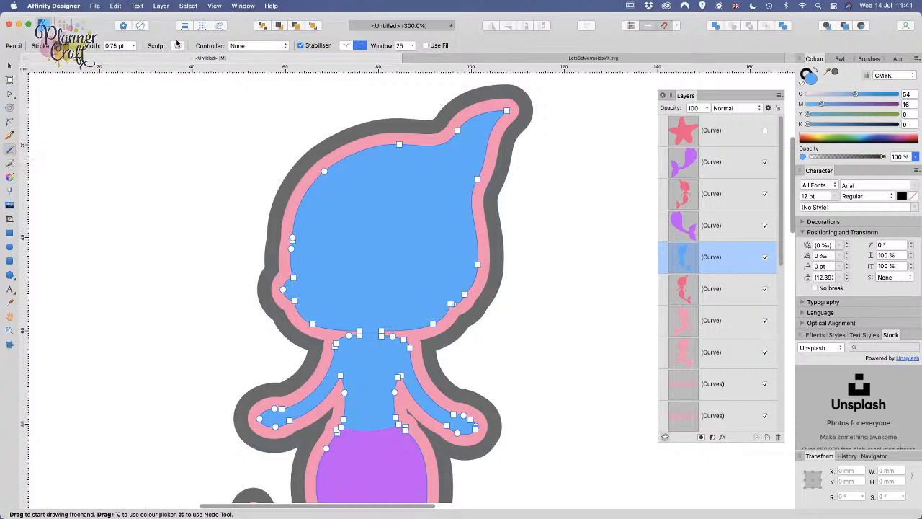
left_click(177, 46)
left_click_drag(292, 238, 337, 269)
left_click_drag(415, 273, 464, 295)
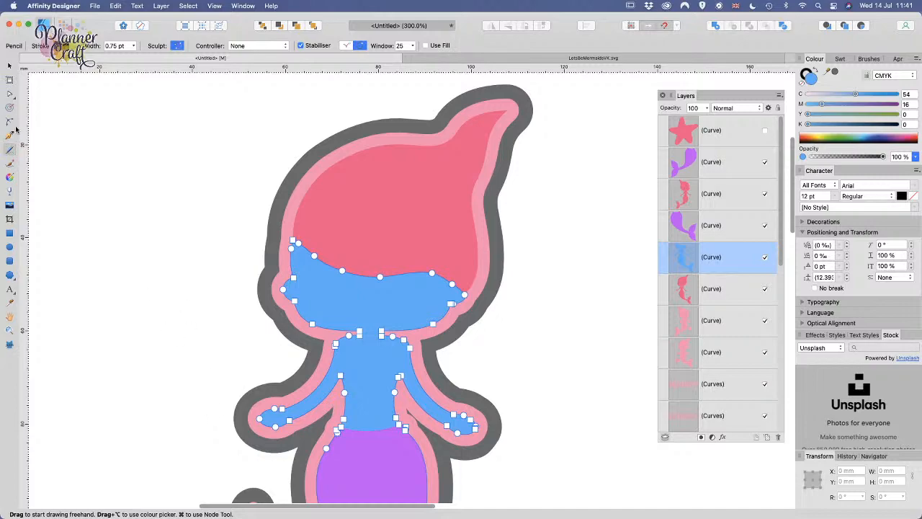
left_click(10, 67)
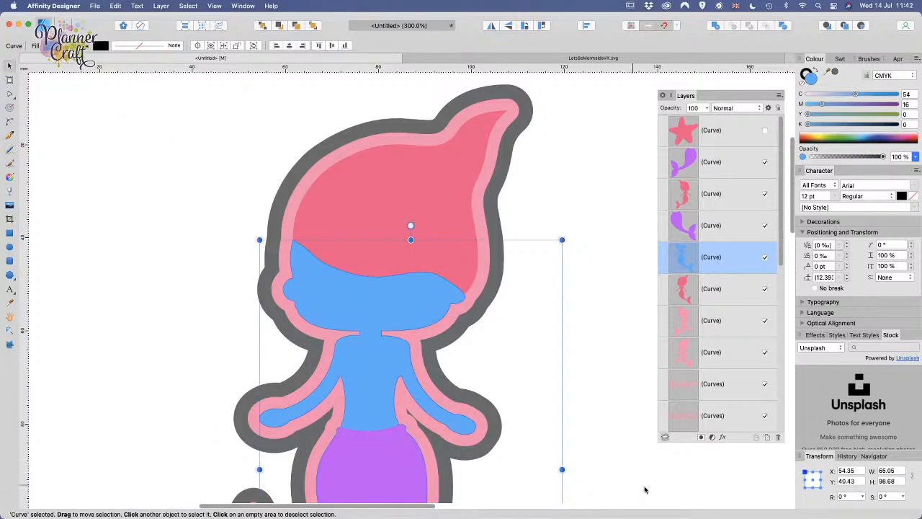
Step: Duplicate the dark pink mermaid beneath the blue shape and fill the duplicate with purple at hue 280
left_click(722, 292)
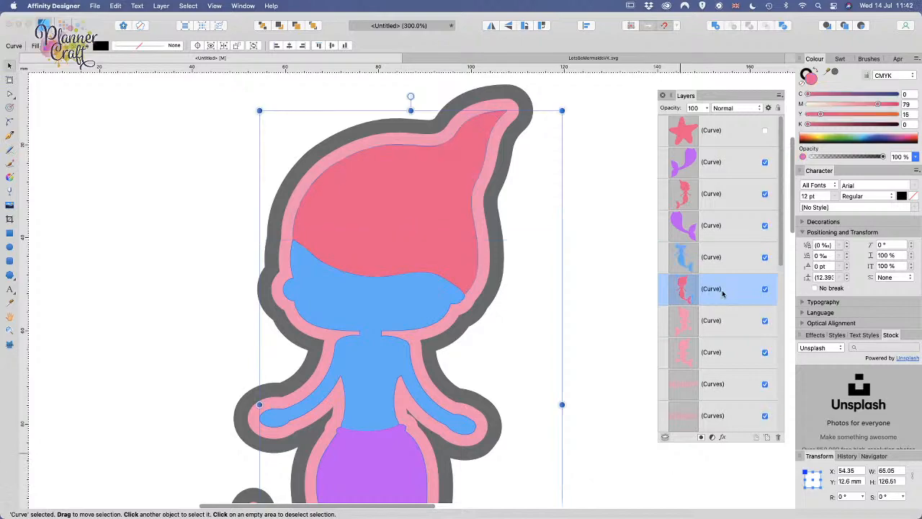
key("super+z")
left_click(48, 46)
left_click(119, 85)
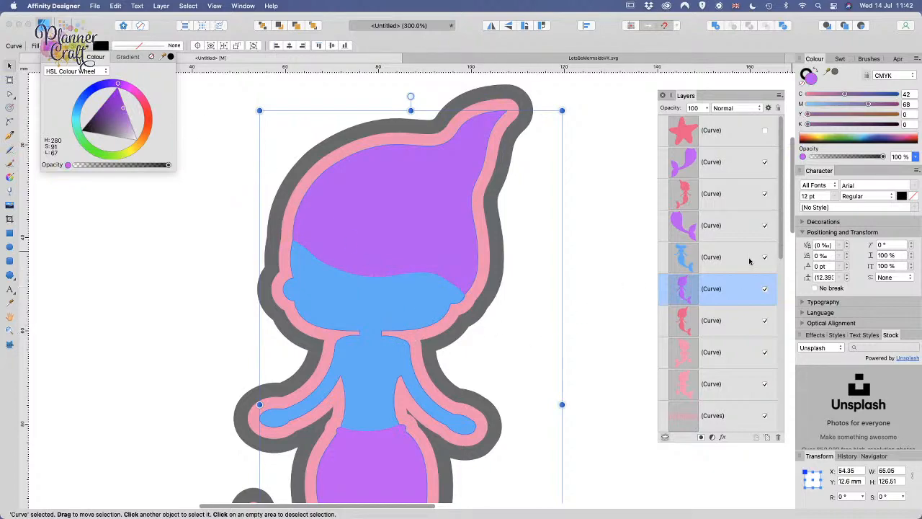
Step: Subtract the blue shape from the purple copy and delete the stray nodes left around the chin, neck and arms
left_click(728, 264, "shift")
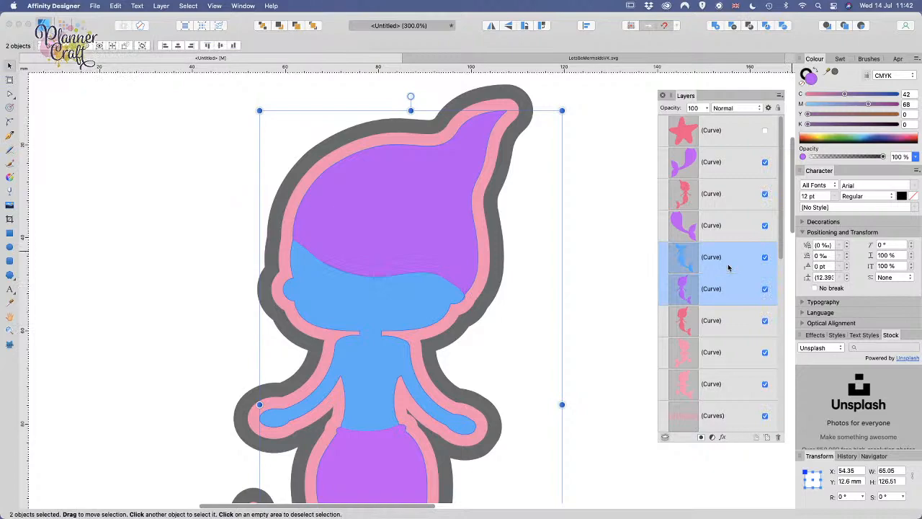
left_click(733, 25)
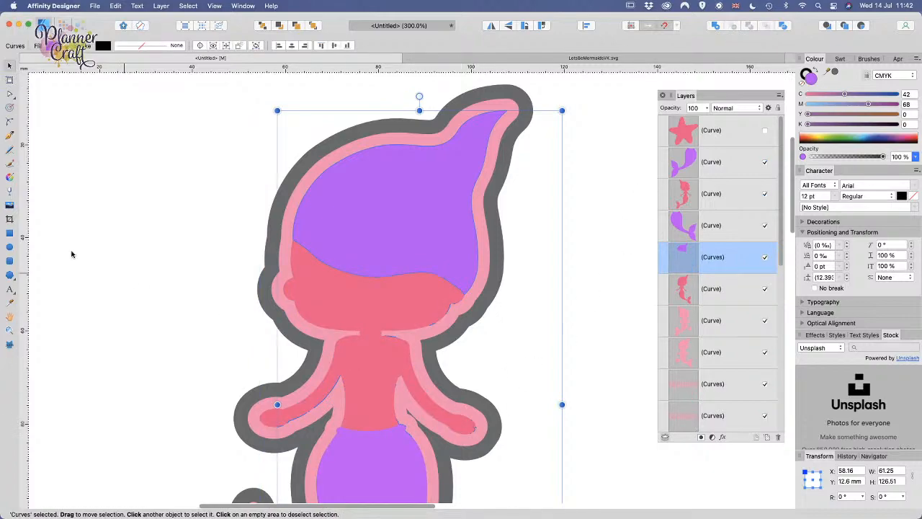
left_click(9, 80)
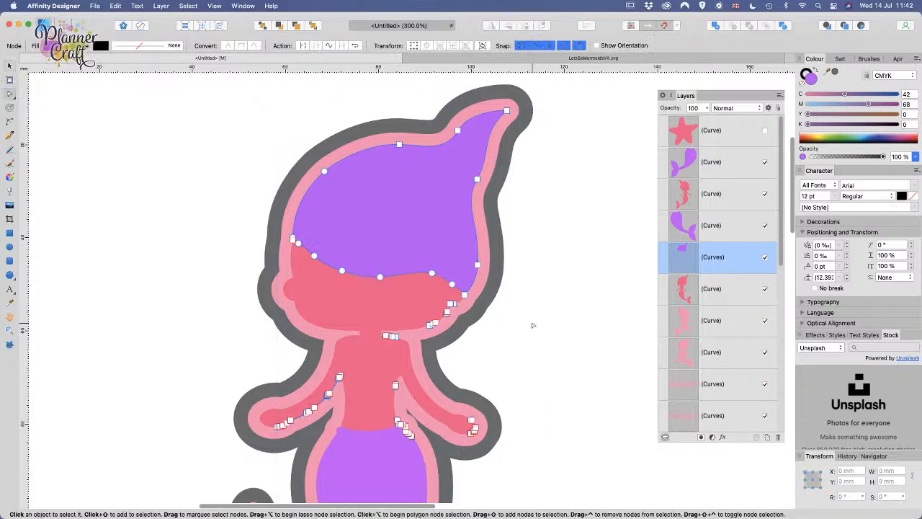
key("super+equal")
key("super+equal")
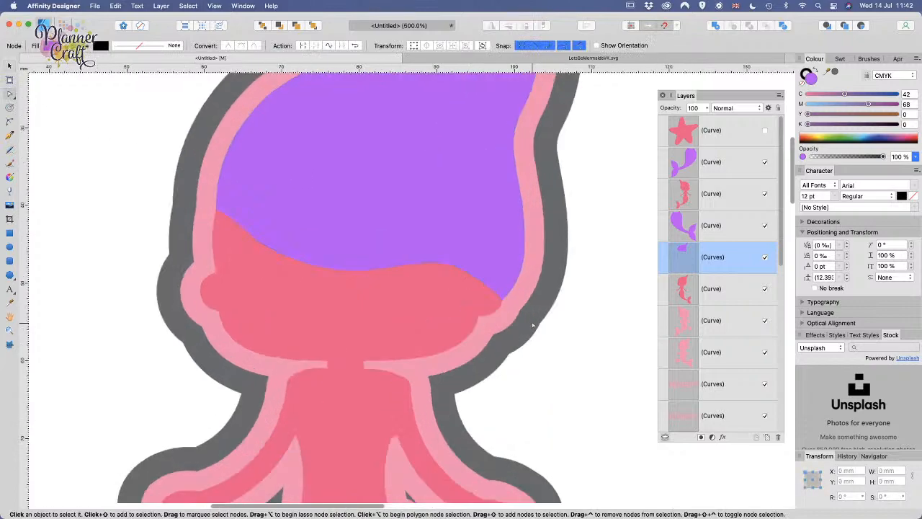
left_click_drag(496, 302, 324, 408)
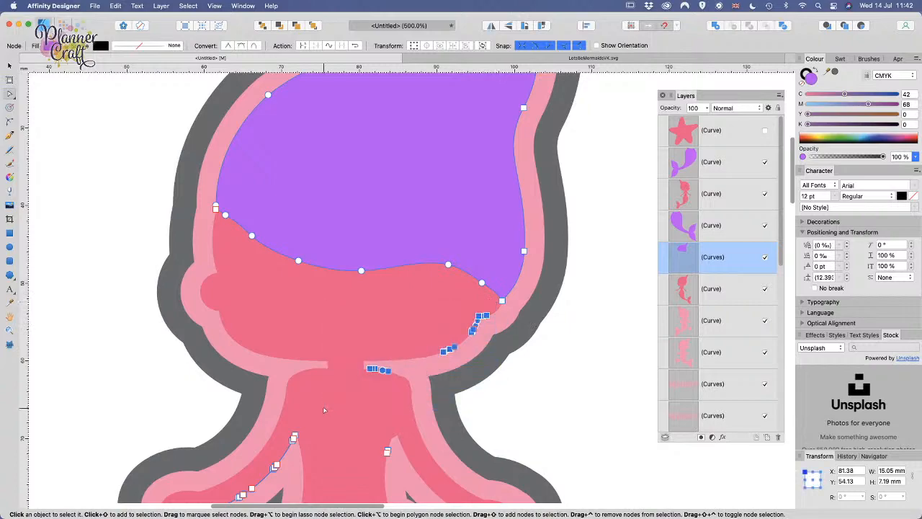
scroll(325, 405, "down", 5)
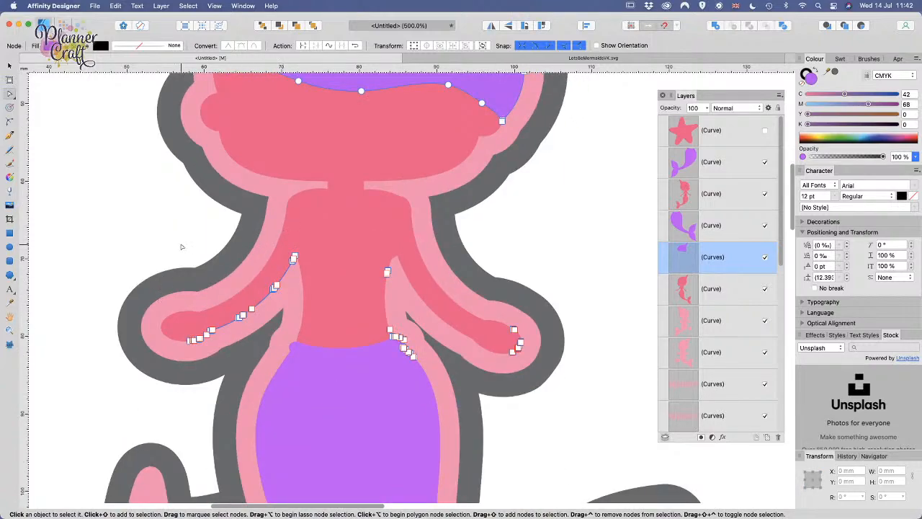
left_click_drag(108, 208, 561, 471)
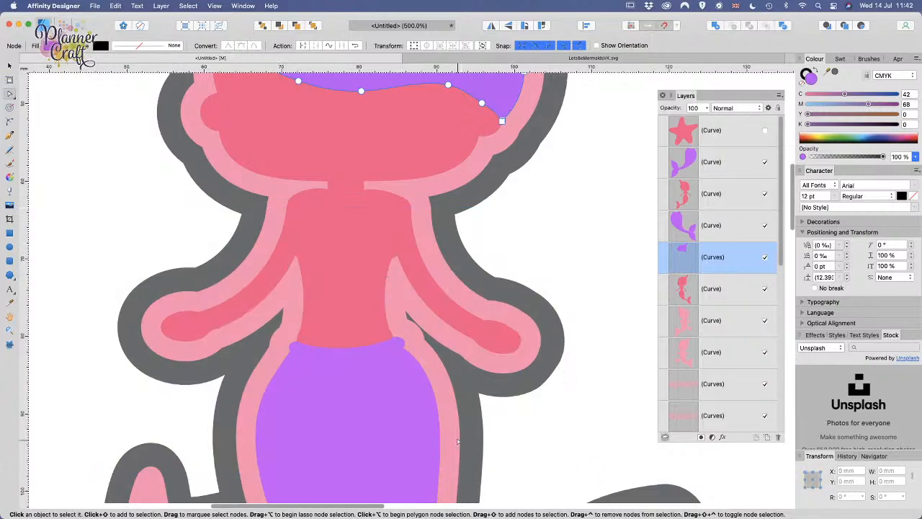
Step: Delete the remaining stray nodes along the mermaid's tail and tail fin so only the hair piece is kept
scroll(396, 240, "down", 10)
left_click_drag(391, 196, 576, 370)
key("Delete")
left_click_drag(551, 325, 442, 298)
left_click_drag(422, 155, 616, 499)
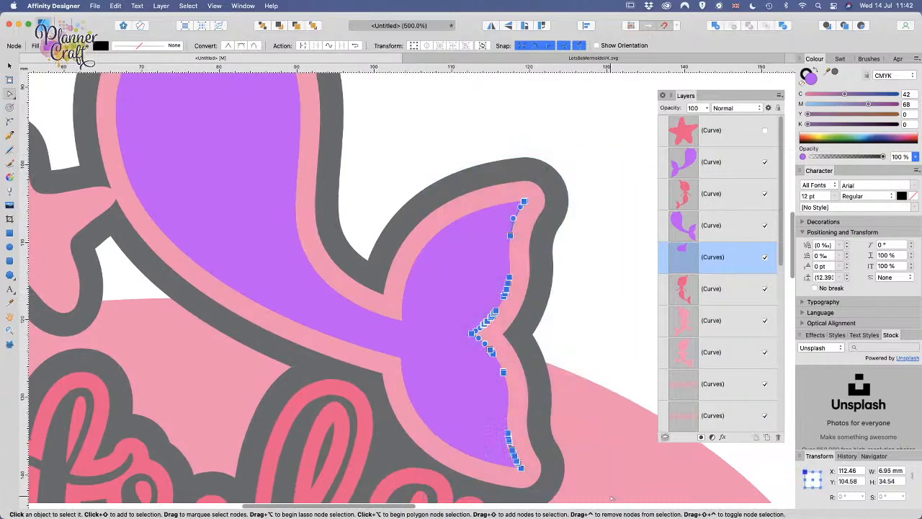
key("Delete")
Step: Recolour the hair piece pale pink with hue 301, saturation 84 and lightness 87
key("super+minus")
key("super+minus")
key("super+minus")
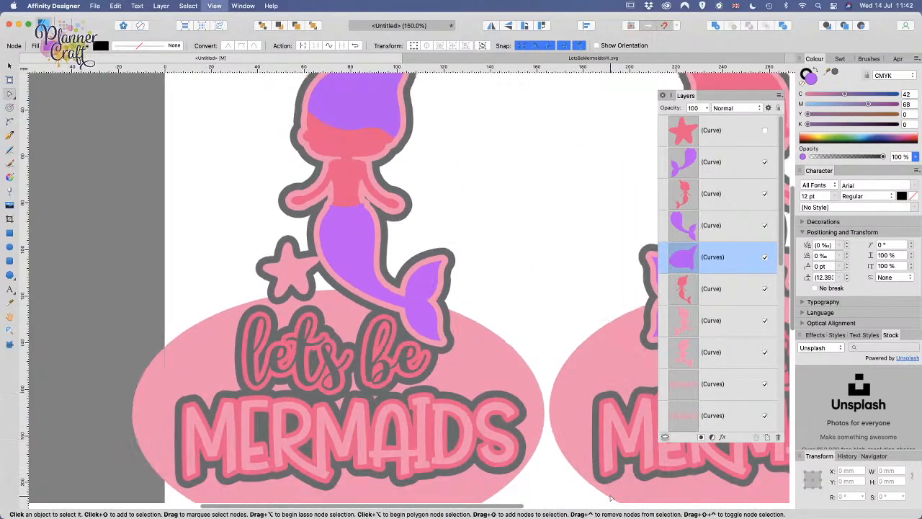
left_click_drag(434, 315, 436, 437)
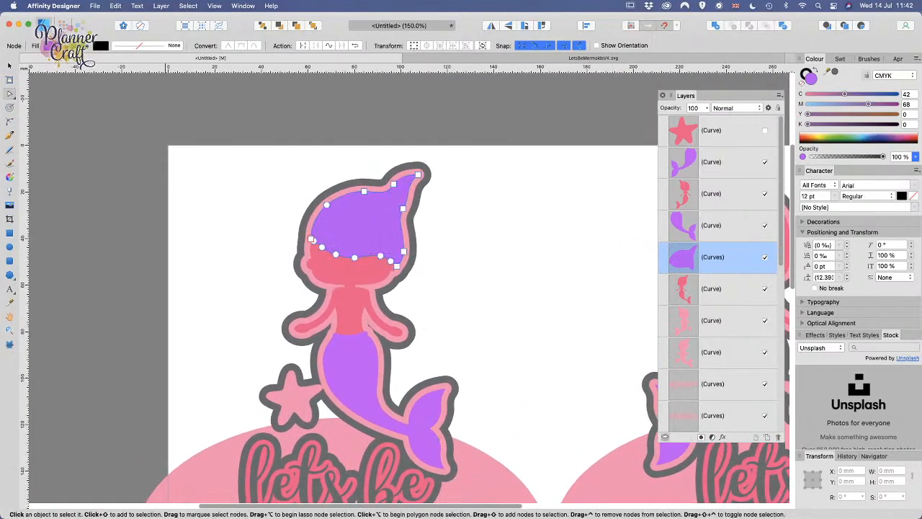
left_click(54, 45)
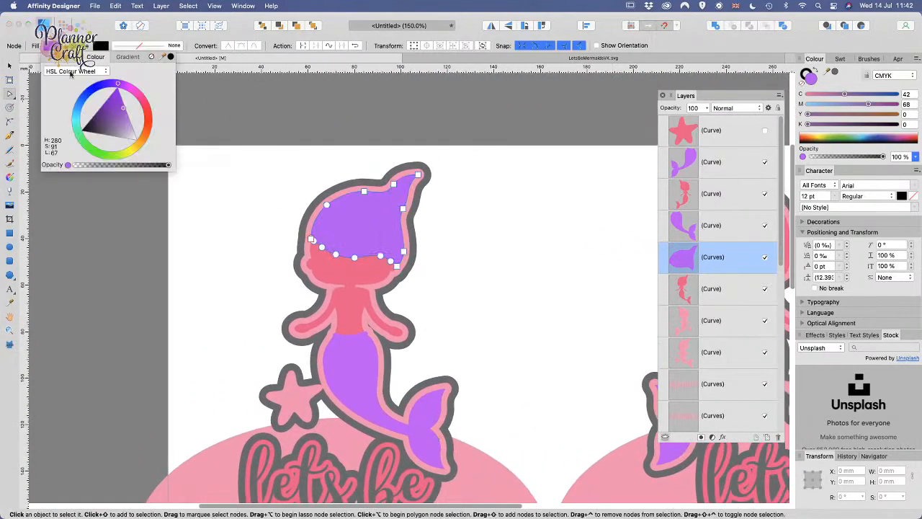
left_click(131, 89)
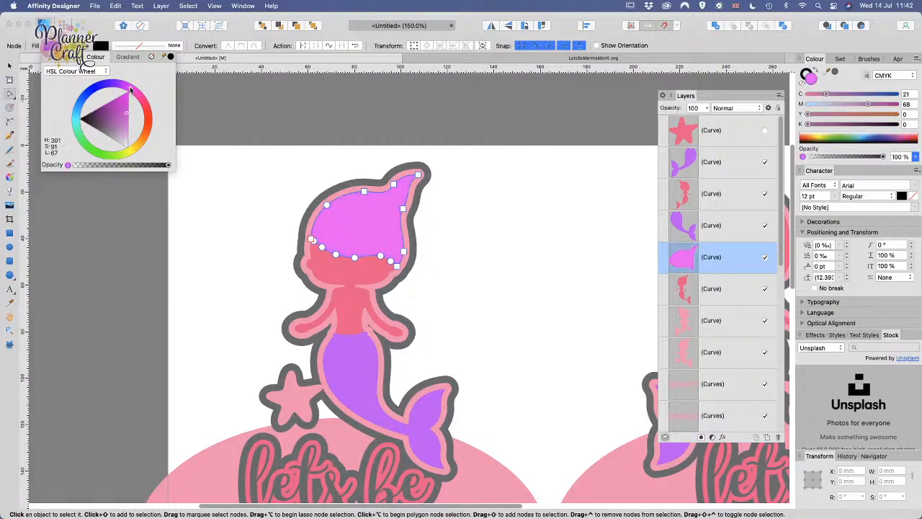
left_click(129, 136)
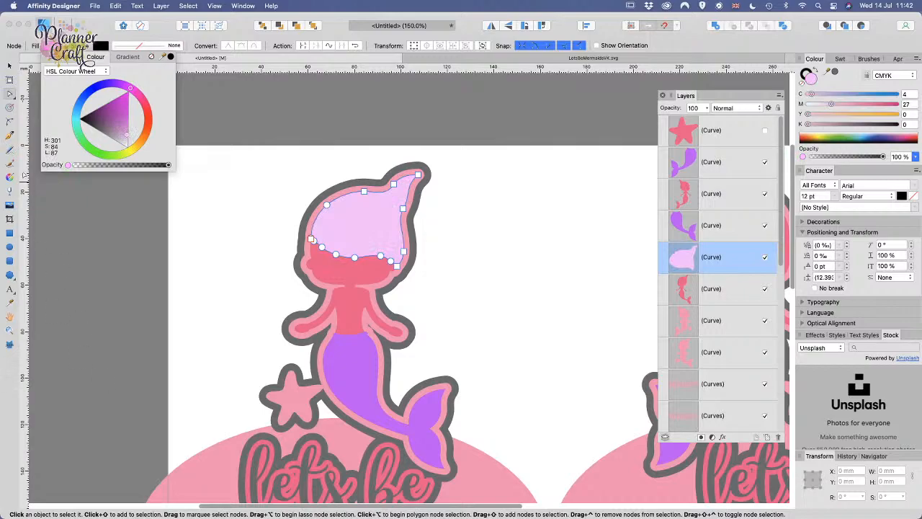
left_click(10, 66)
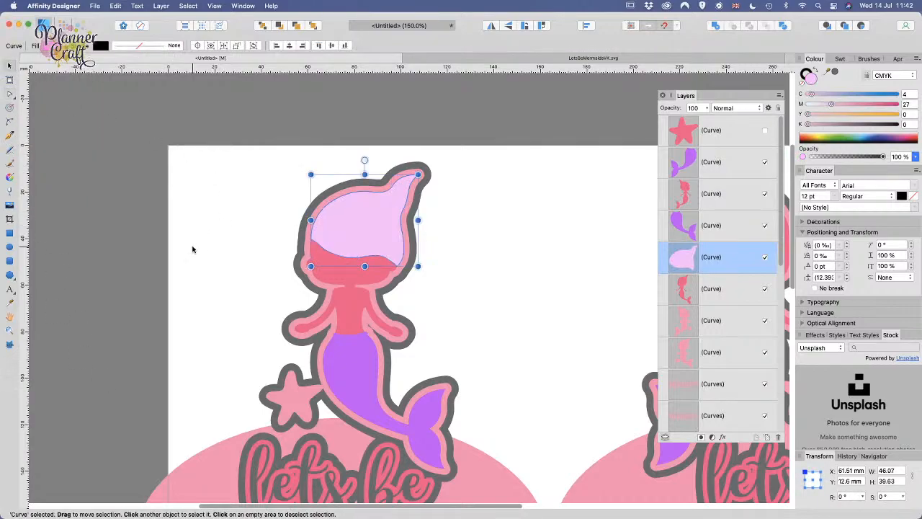
left_click(193, 249)
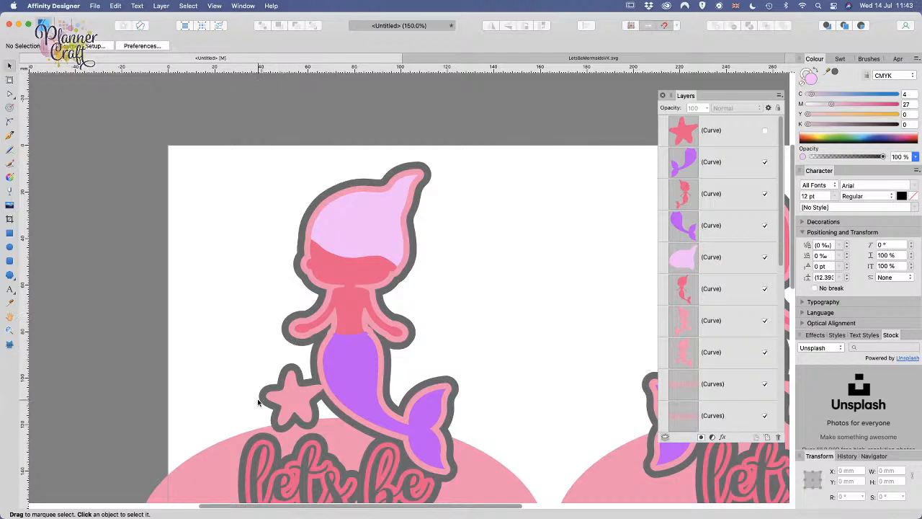
Step: Sculpt the hair's lower edge with the Pencil tool, adding pointed fringe strands and a curve around the right-hand ear
key("super+plus")
key("super+plus")
key("super+plus")
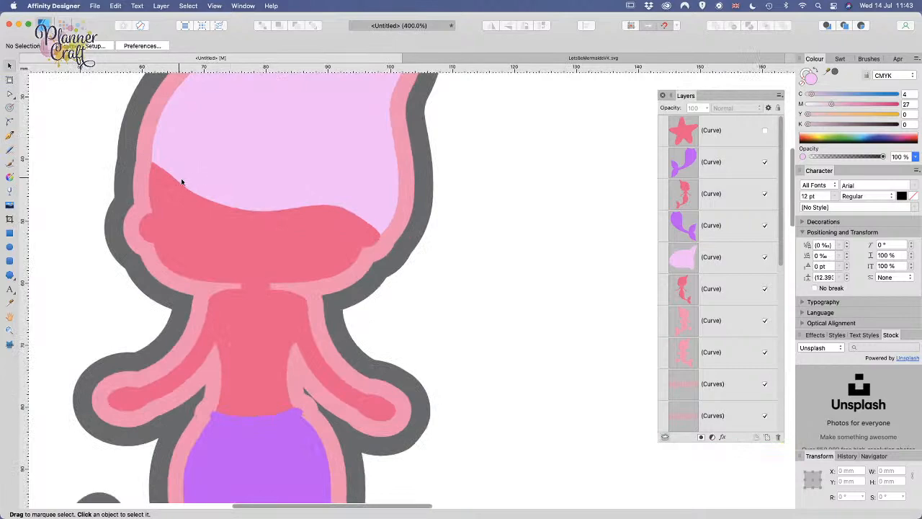
left_click(310, 161)
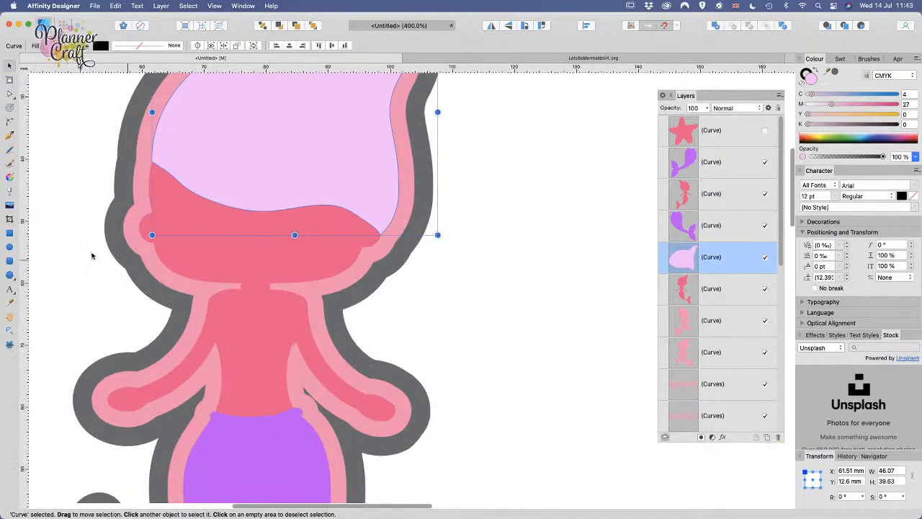
left_click(9, 151)
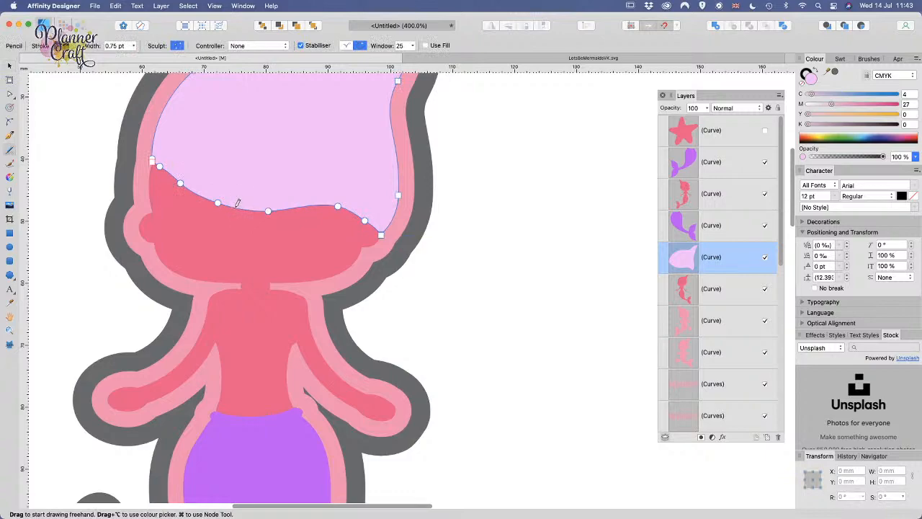
mouse_move(295, 208)
left_mouse_down()
mouse_move(246, 181)
mouse_move(292, 199)
mouse_move(278, 182)
mouse_move(284, 175)
mouse_move(366, 222)
left_mouse_up()
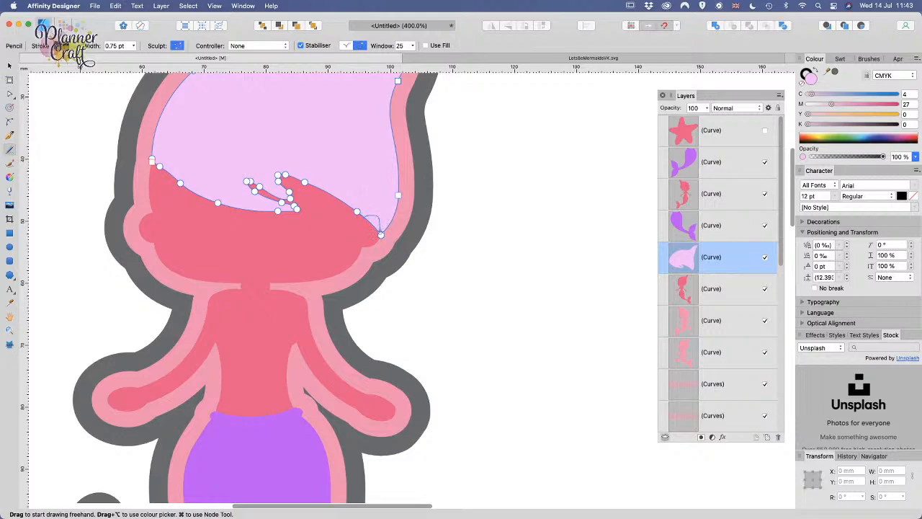
left_click_drag(380, 235, 381, 234)
left_click(9, 65)
left_click(62, 101)
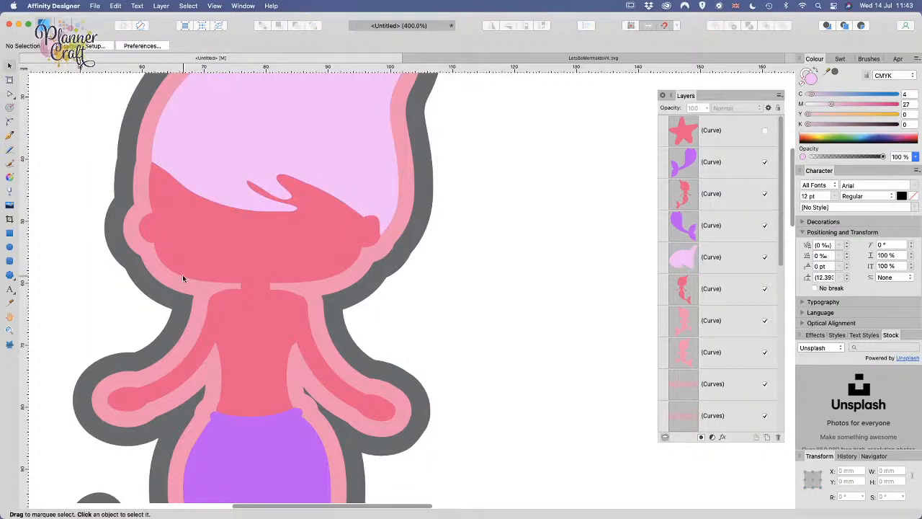
Step: Refine the curve nodes at the notch between the pointed fringe strands of the first mermaid's pale pink hair
key("super+minus")
key("super+minus")
key("super+minus")
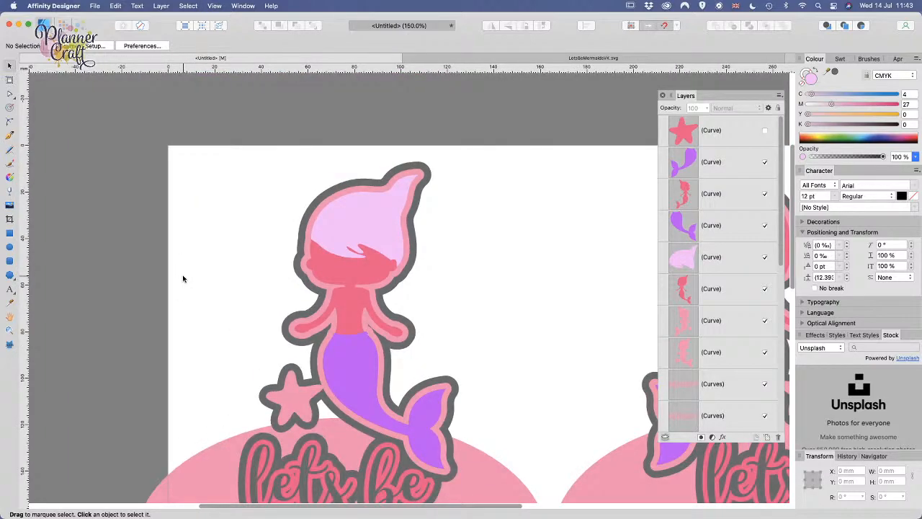
key("super+plus")
key("super+plus")
key("super+plus")
key("super+plus")
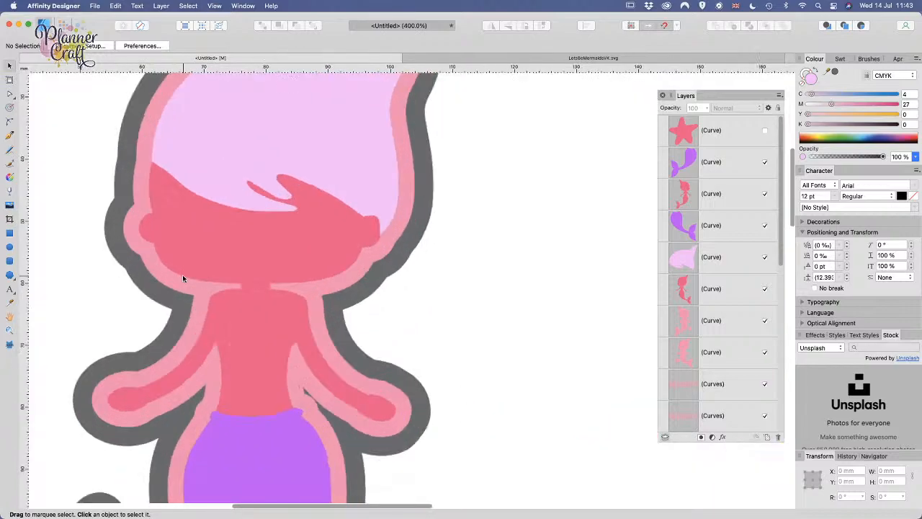
left_click(253, 173)
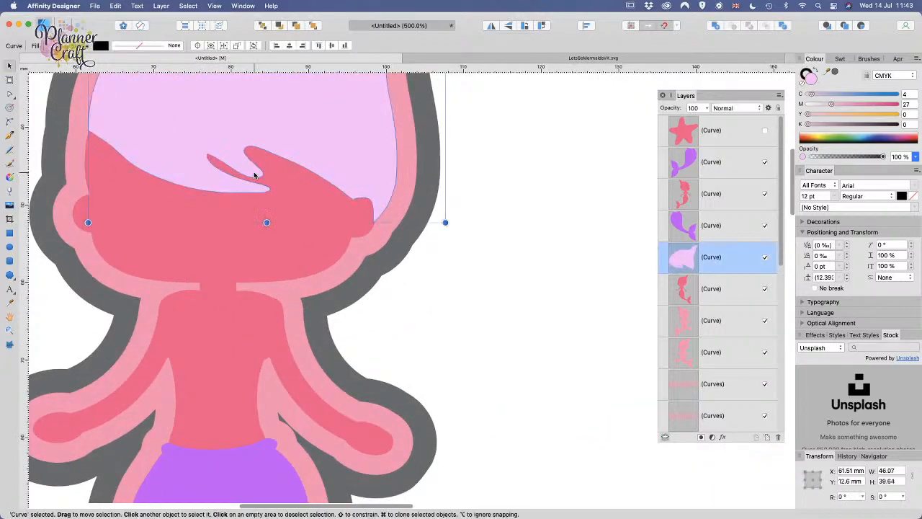
double_click(254, 173)
left_click(261, 174)
left_click(267, 178)
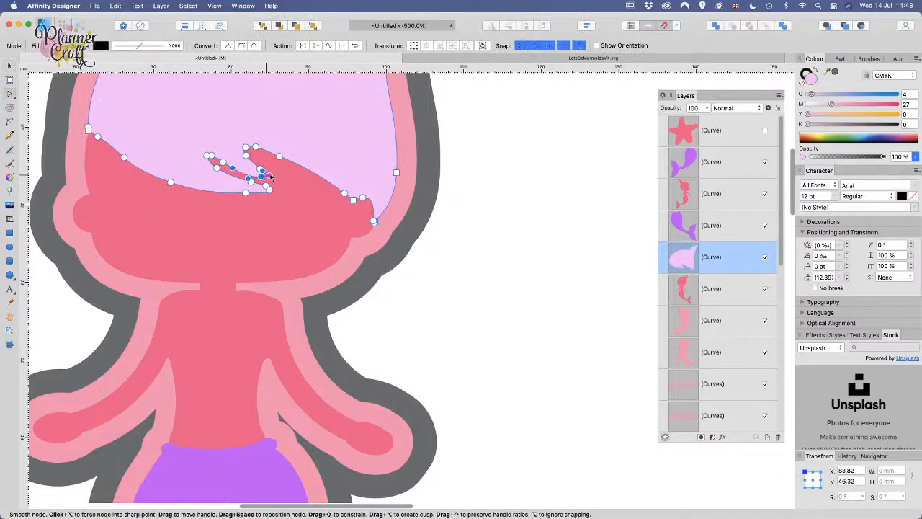
left_click(264, 180)
left_click(528, 275)
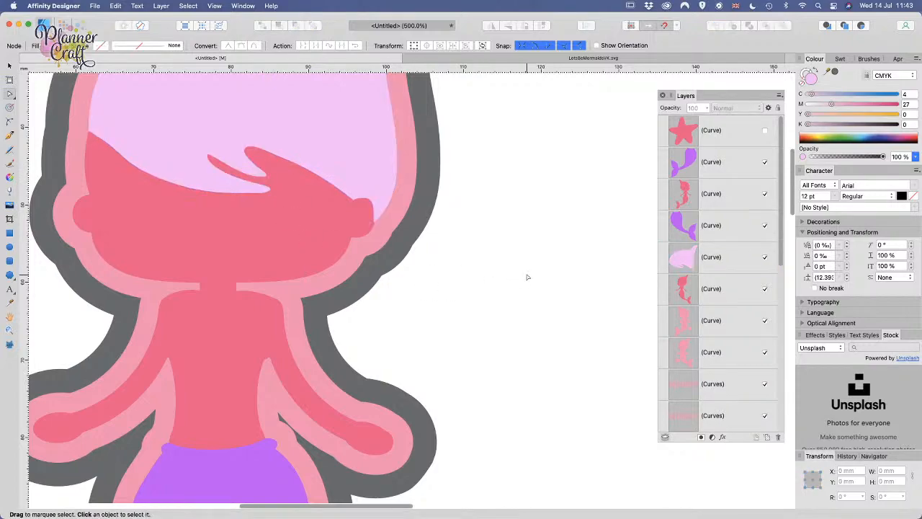
Step: Smooth the hair's lower fringe edge by adjusting the curve node just before the long strand's tip
left_click(245, 190)
left_click(244, 193)
mouse_move(245, 193)
left_mouse_down()
mouse_move(257, 194)
mouse_move(231, 193)
left_mouse_up()
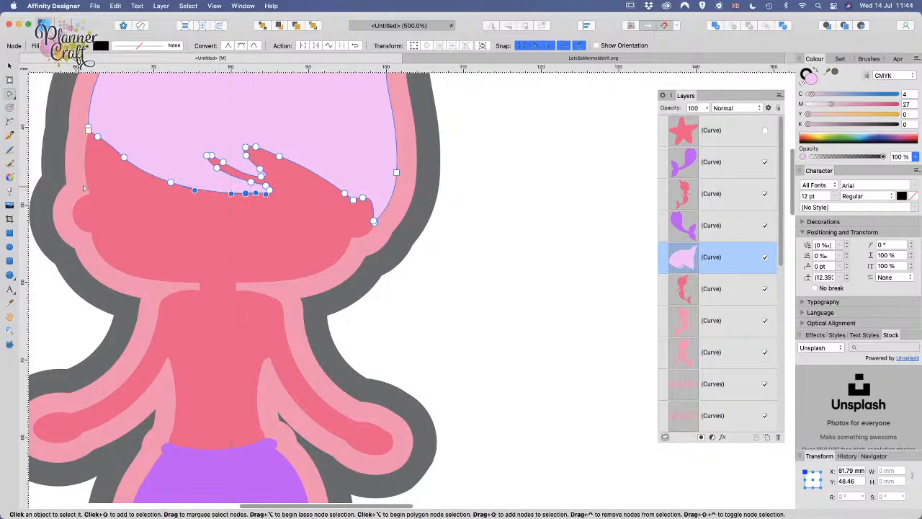
left_click(524, 236)
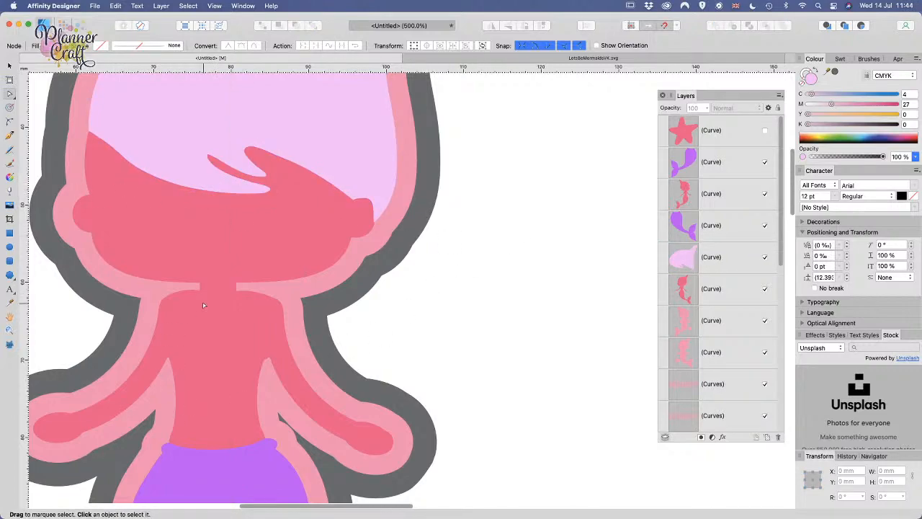
Step: Duplicate the pale pink hair piece, flip the copy horizontally and place it over the second mermaid's head
key("super+minus")
key("super+minus")
key("super+minus")
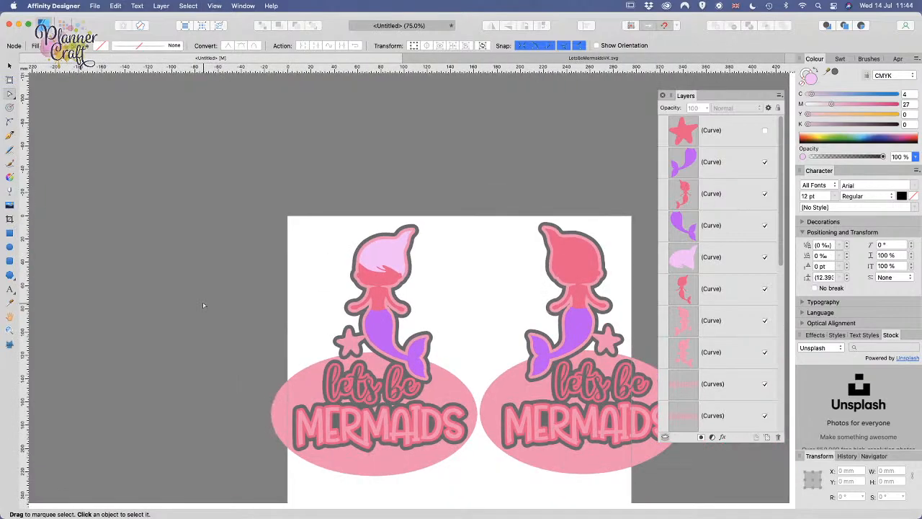
left_click_drag(457, 288, 348, 383)
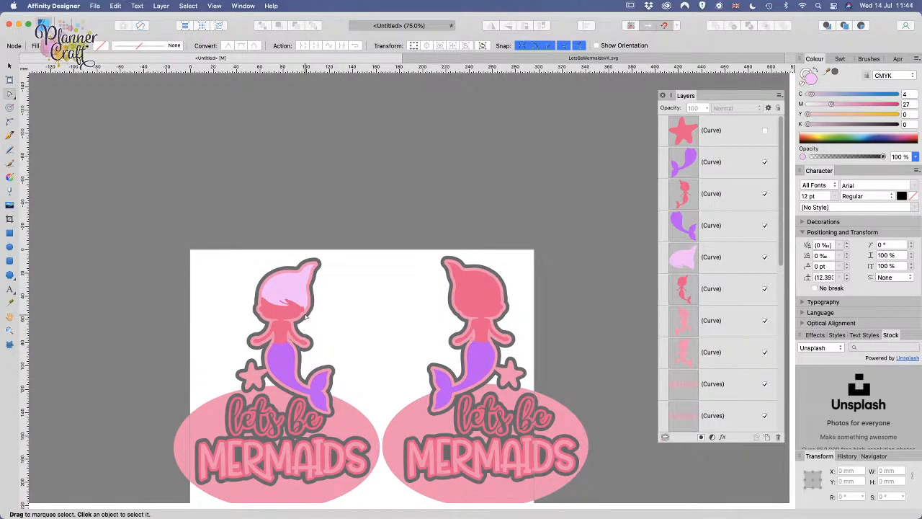
left_click(301, 293)
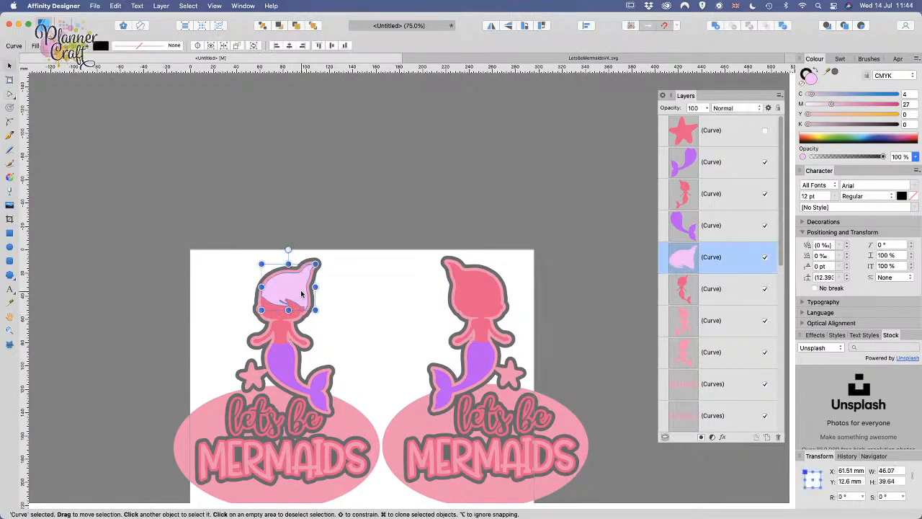
key("super+j")
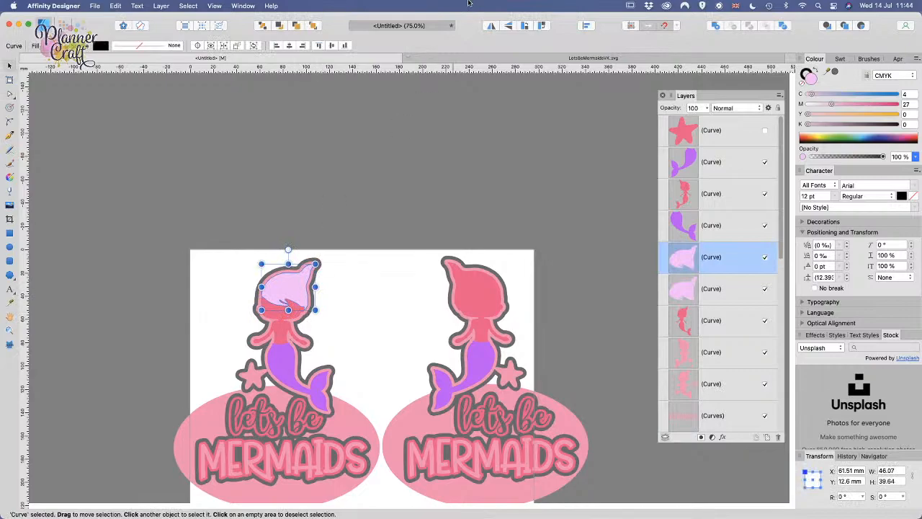
left_click(490, 26)
left_click_drag(281, 290, 466, 290)
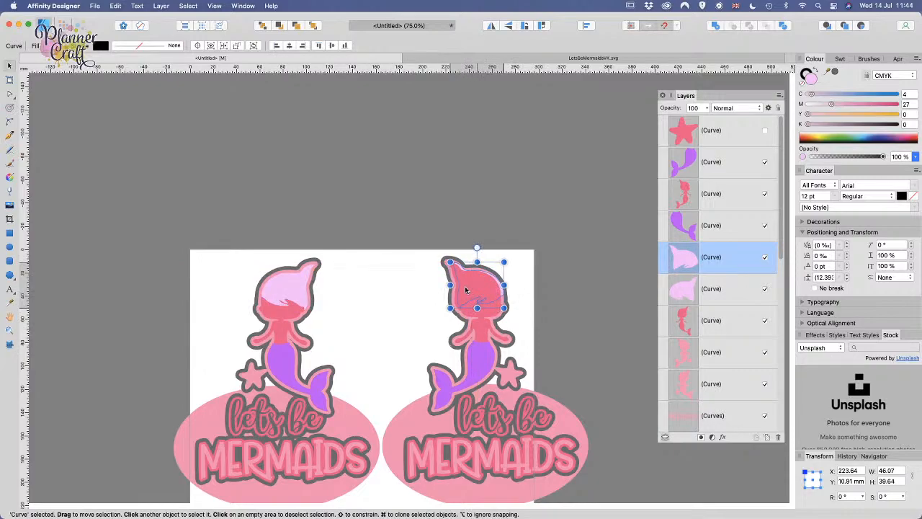
Step: Raise the flipped hair just below the hidden starfish layer and align it with the second mermaid's head at about X 221, Y 11 mm
key("super+equal")
key("super+equal")
left_click_drag(736, 259, 714, 153)
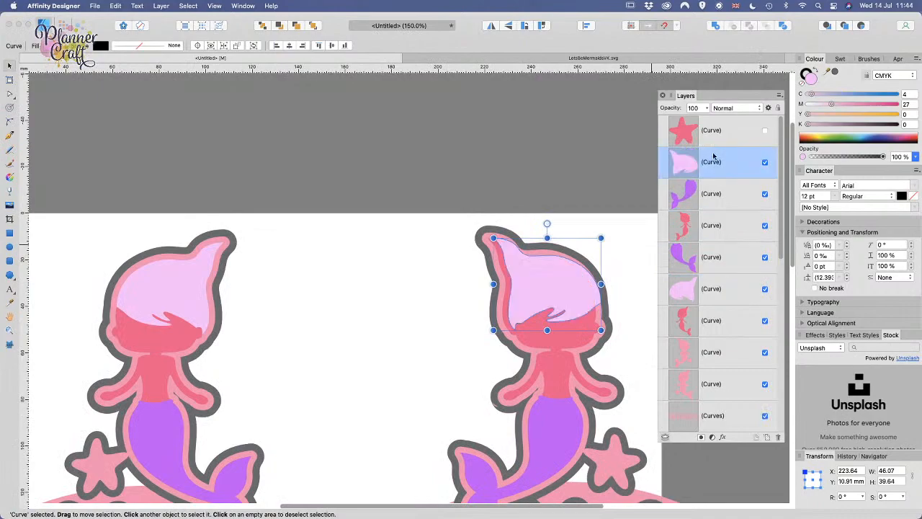
left_click_drag(575, 295, 570, 298)
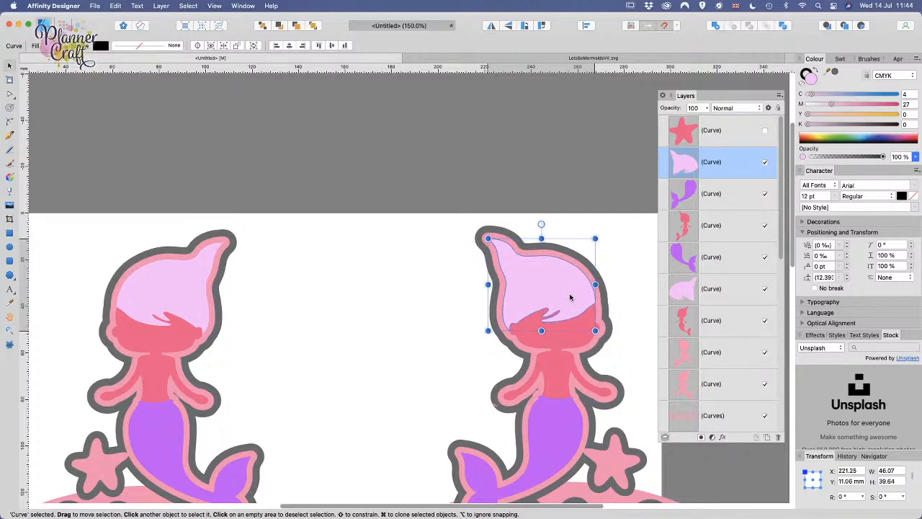
left_click(421, 447)
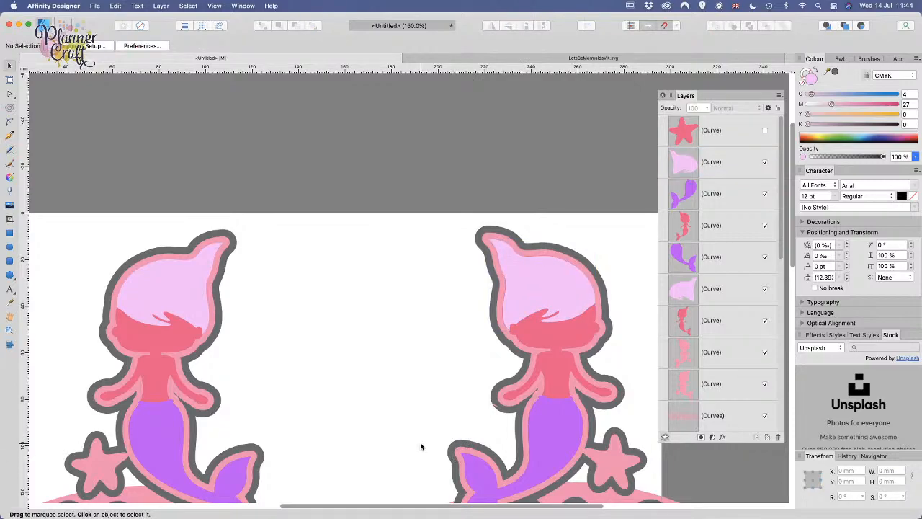
left_click(541, 273)
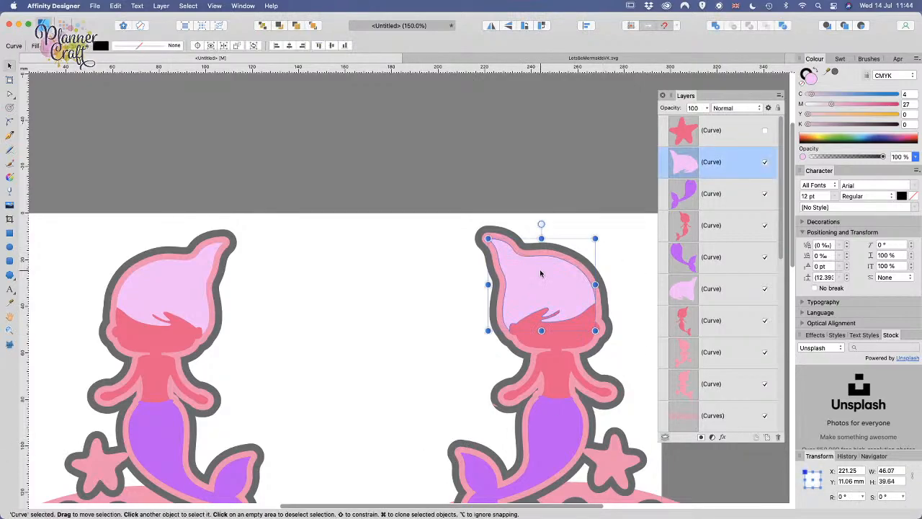
left_click(379, 374)
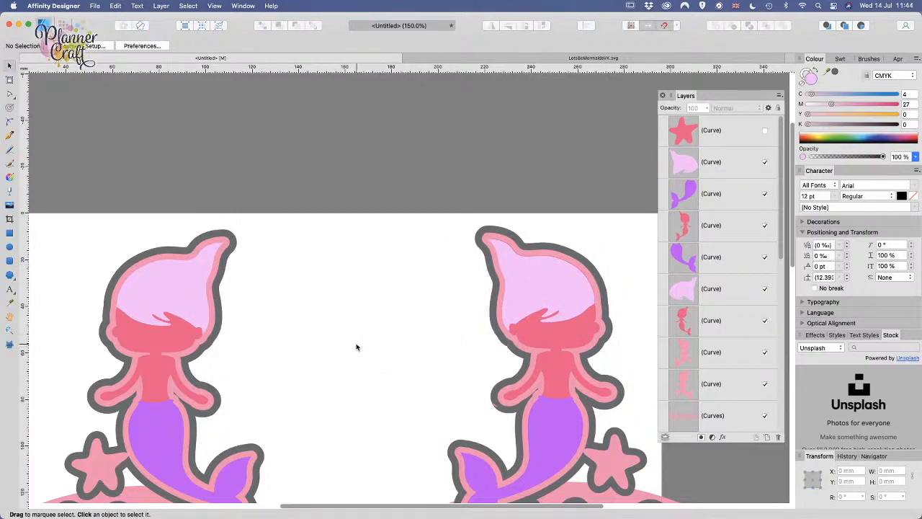
Step: Delete the stray nodes forming the small sliver on the grey outline beneath the second mermaid's left-hand arm
scroll(372, 365, "down", 5)
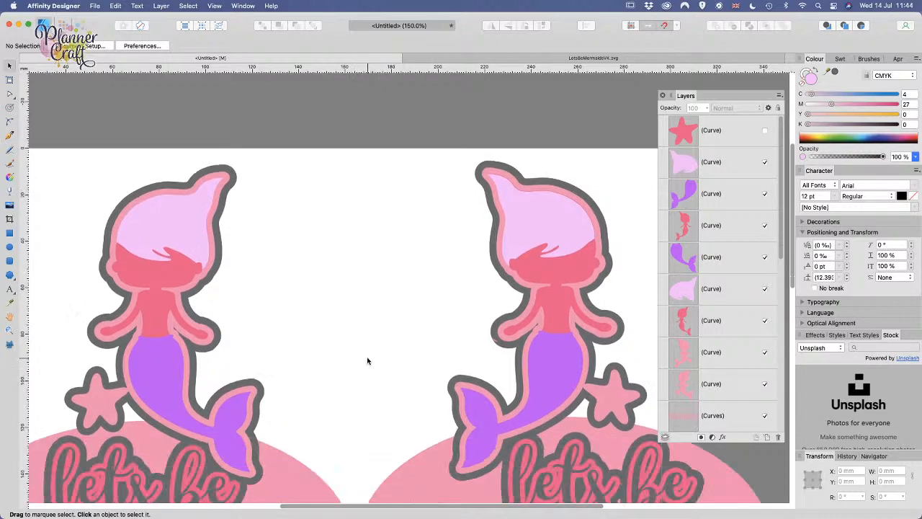
left_click(499, 319)
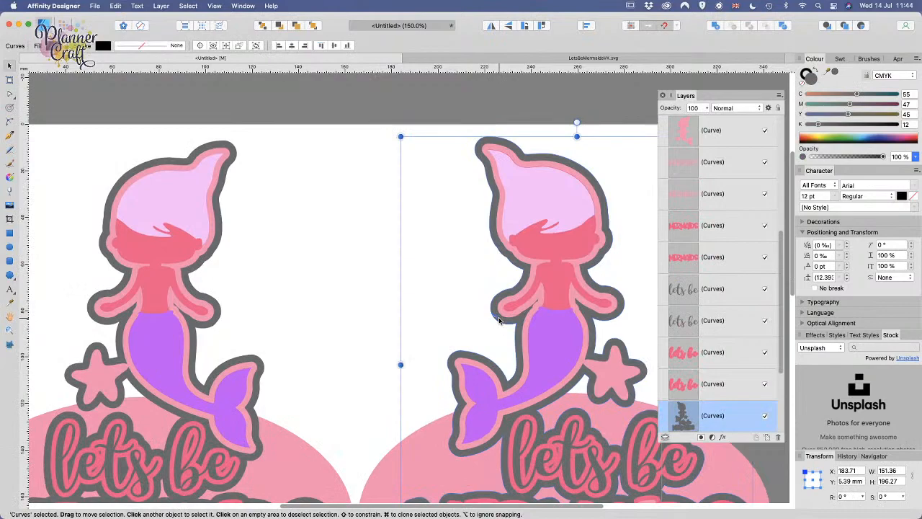
key("super+plus")
key("super+plus")
key("super+plus")
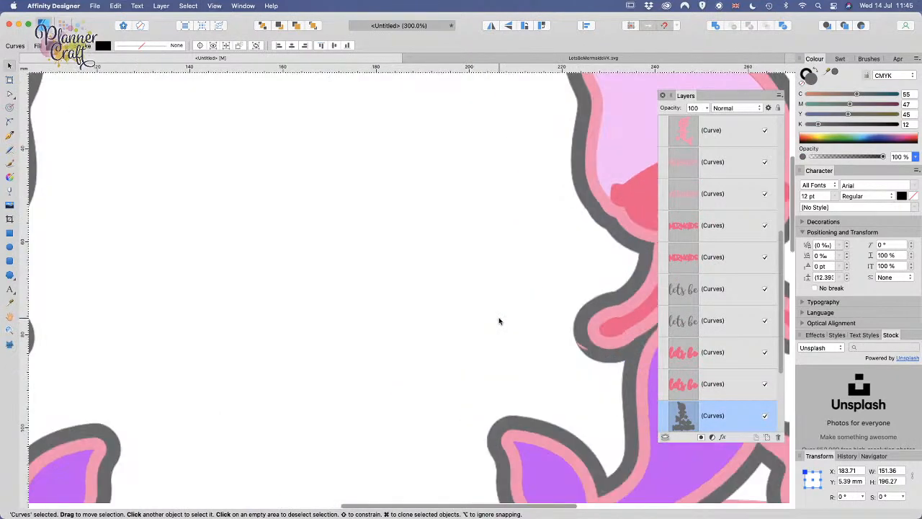
key("space")
left_click_drag(593, 385, 331, 292)
key("super+plus")
key("super+plus")
key("super+plus")
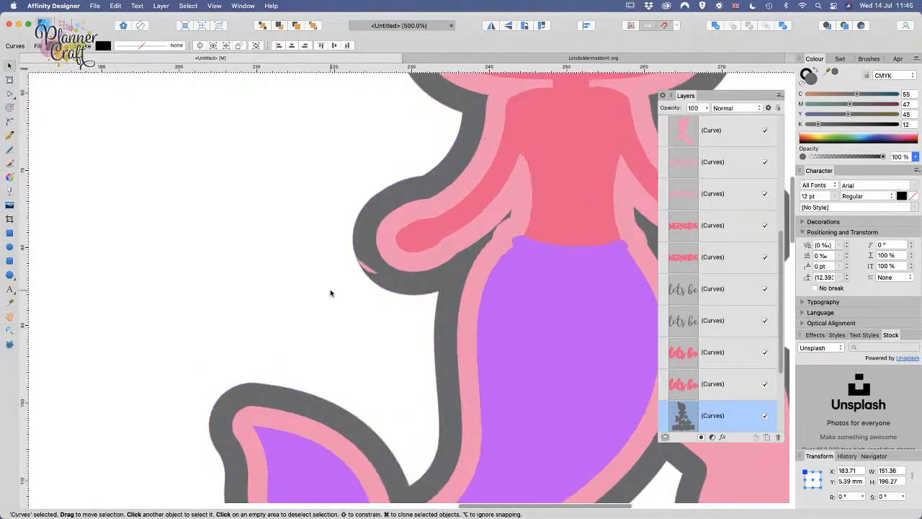
key("a")
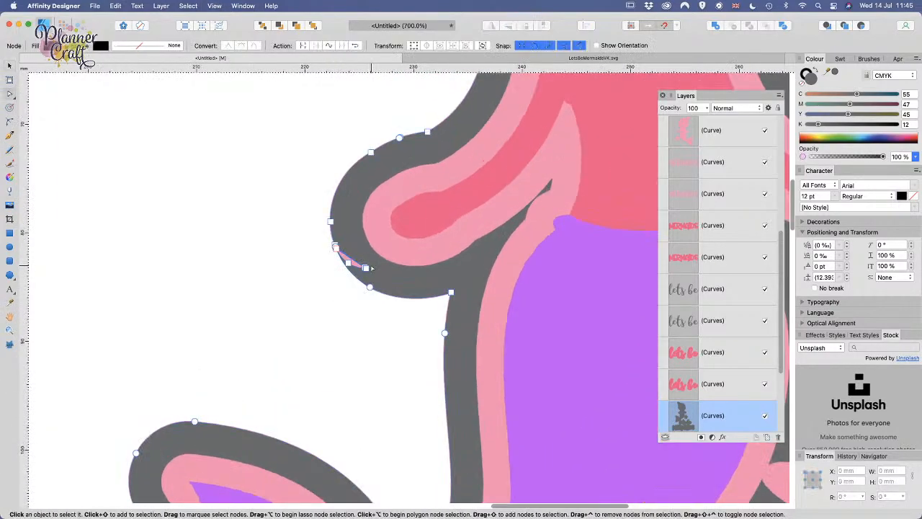
left_click_drag(380, 282, 334, 247)
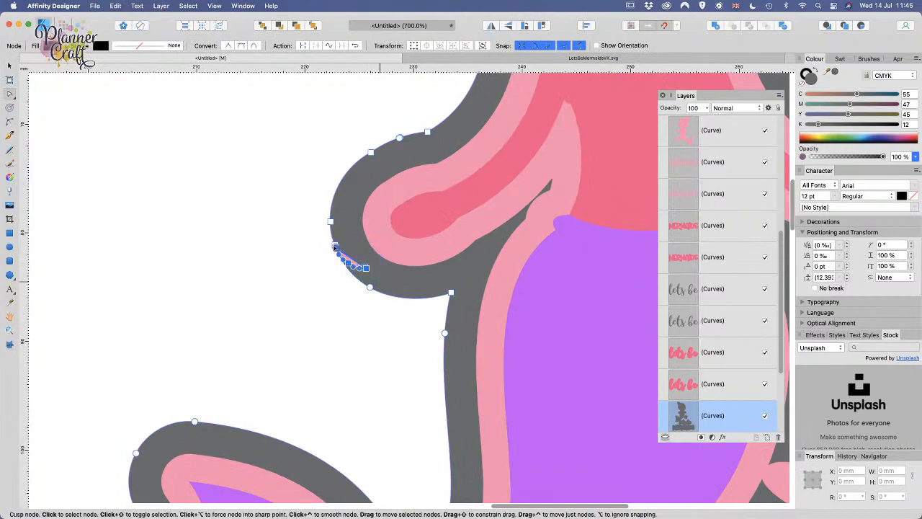
key("Delete")
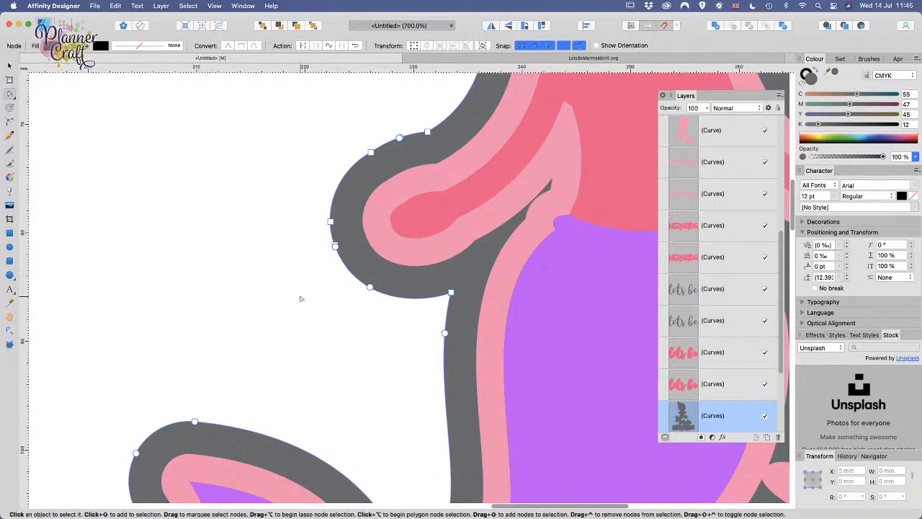
Step: Unhide the dark pink starfish layer and place the starfish on the second oval, left of the "lets be" text
key("super+minus")
key("super+minus")
key("super+minus")
key("super+minus")
key("super+minus")
key("super+minus")
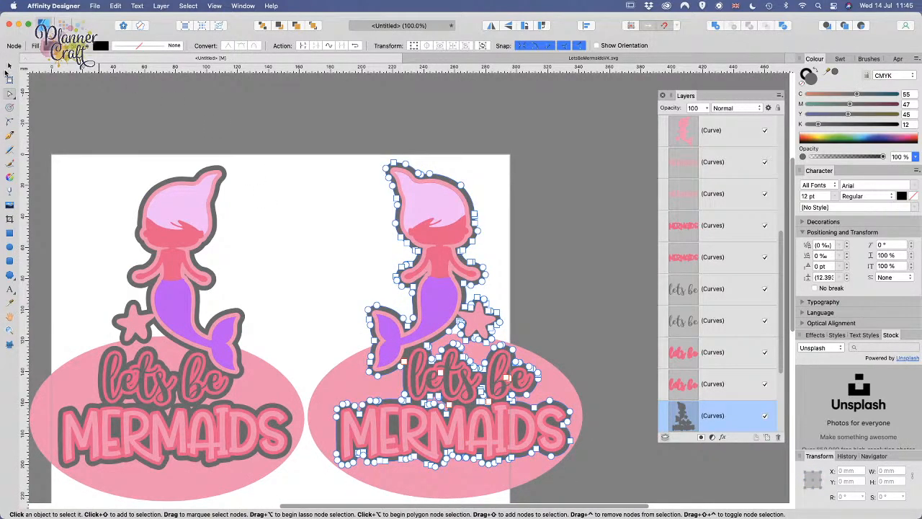
left_click(9, 65)
left_click(597, 239)
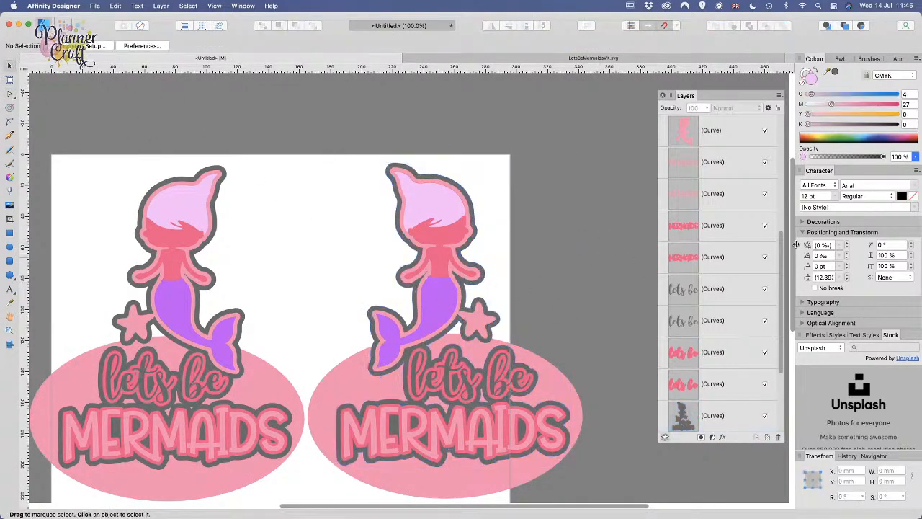
scroll(751, 288, "up", 10)
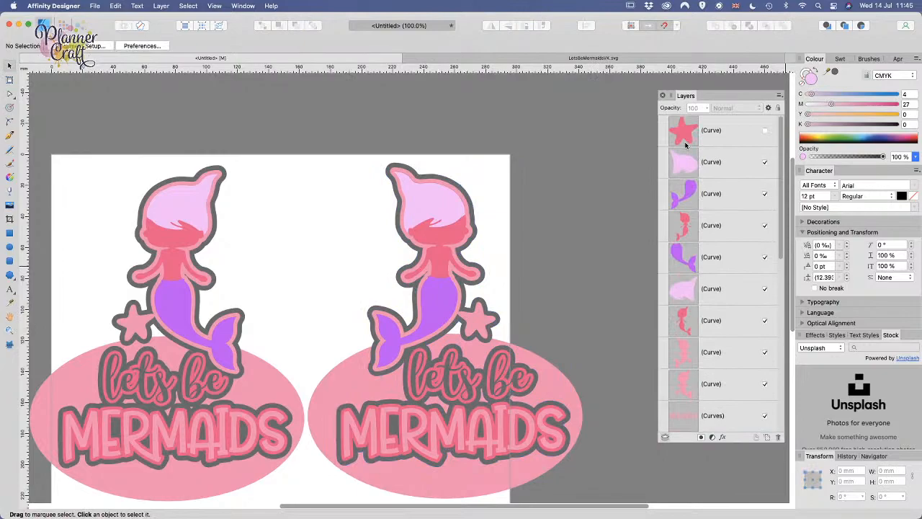
left_click(765, 130)
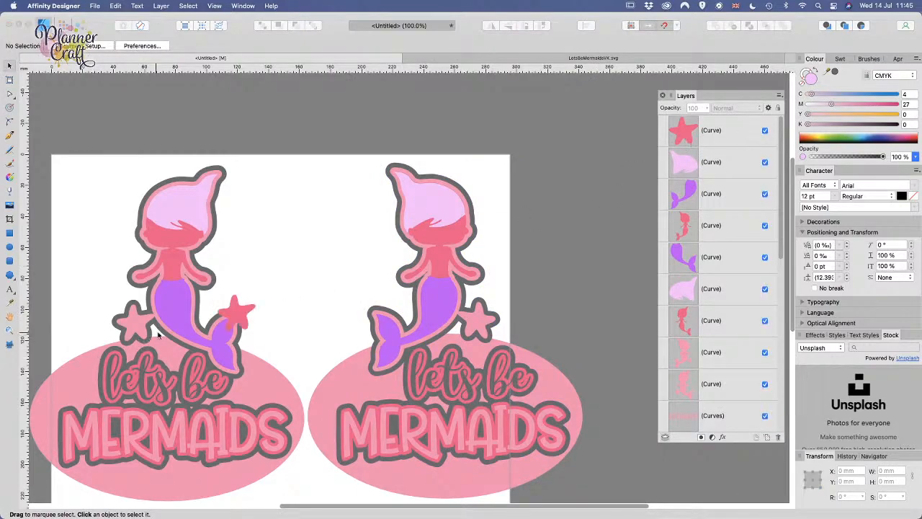
left_click(238, 313)
left_click_drag(294, 292, 305, 315)
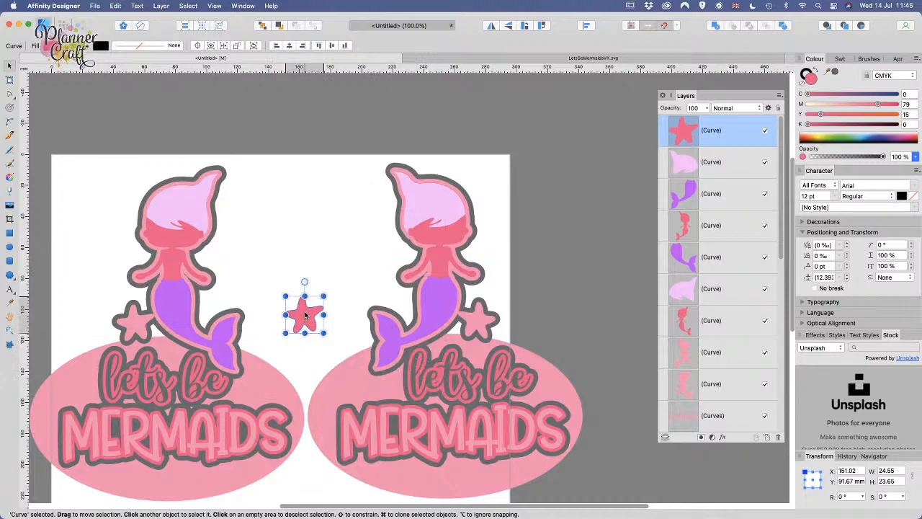
left_click_drag(306, 314, 349, 389)
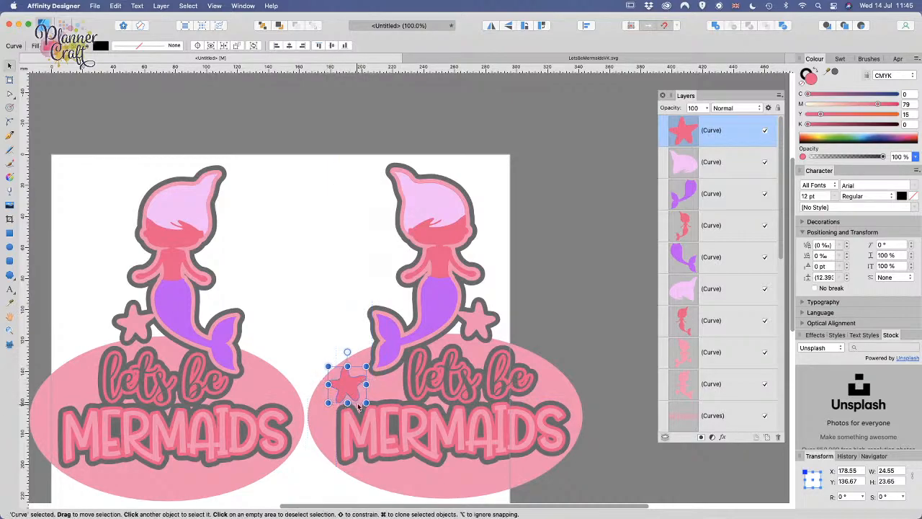
Step: Copy the starfish onto the starfish beside the first mermaid, the first oval's left side and the second oval's bottom edge below "MERMAIDS"
left_click_drag(349, 392, 139, 330)
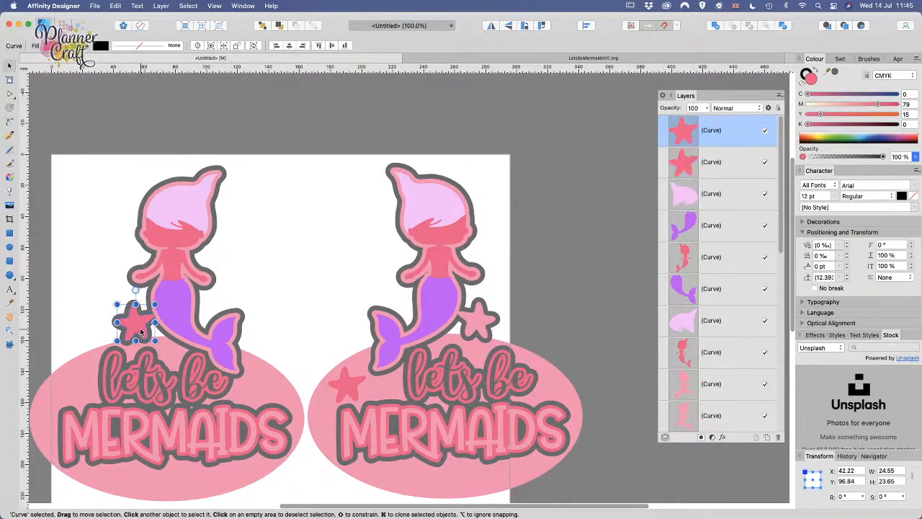
left_click_drag(139, 328, 458, 483)
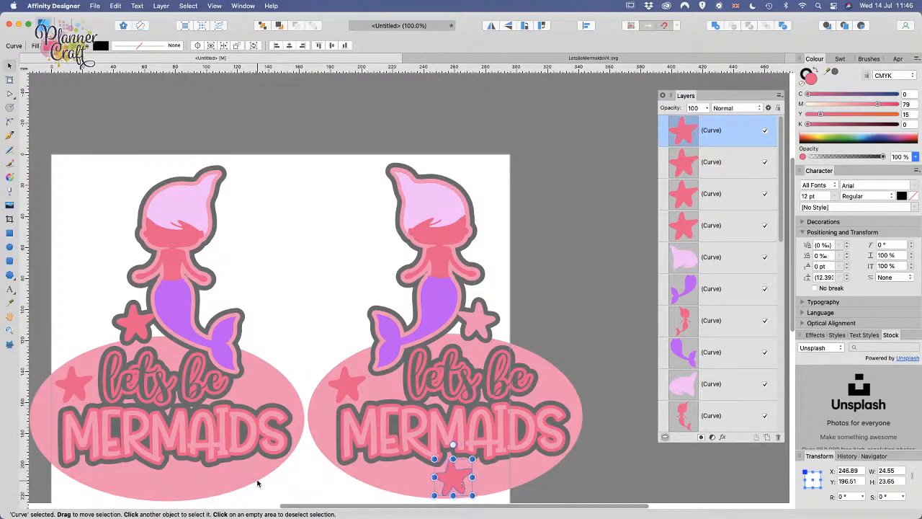
left_click(294, 268)
Step: Draw a pale pink circle about 1.8 mm wide centred in the top arm of the starfish beside the first mermaid
key("space")
left_click_drag(410, 381, 448, 299)
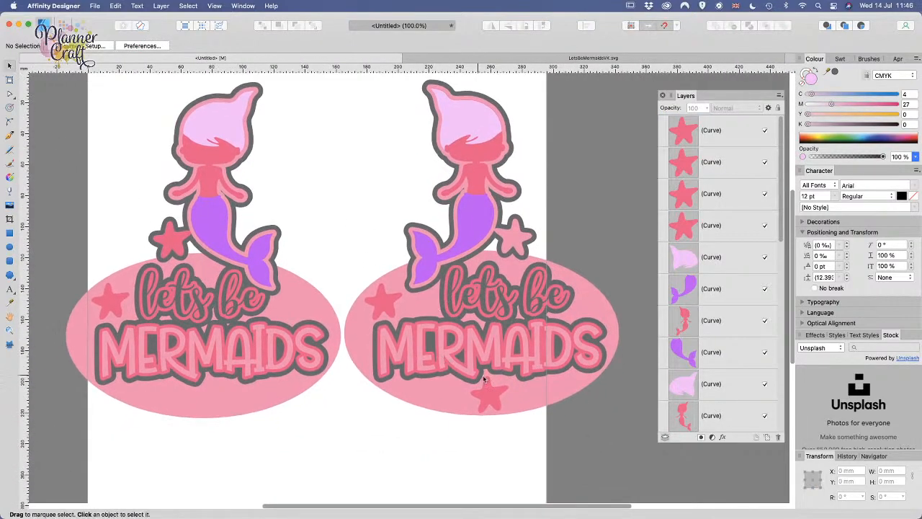
left_click_drag(489, 397, 517, 263)
key("super+equal")
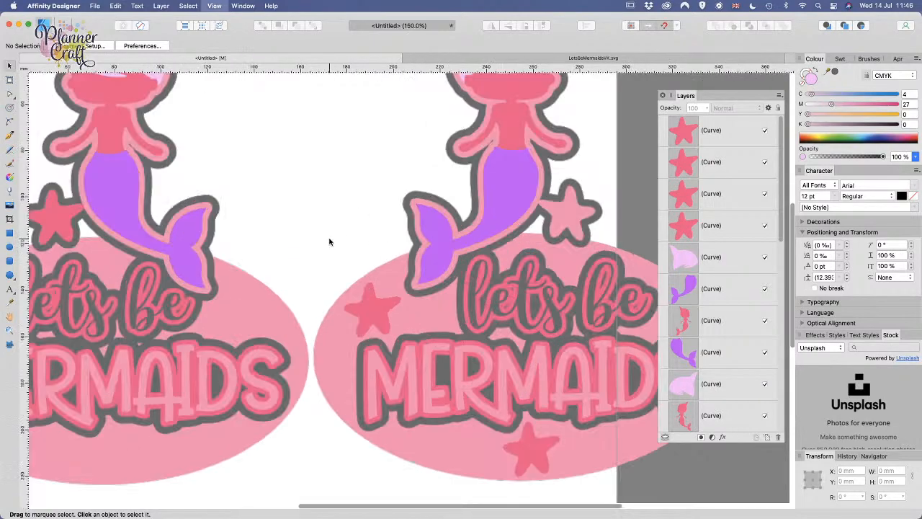
left_click_drag(276, 209, 579, 222)
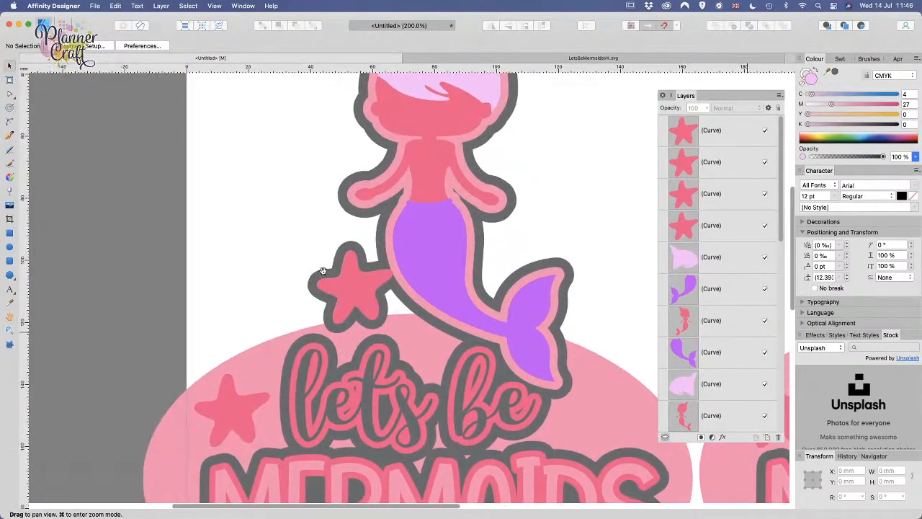
key("super+equal")
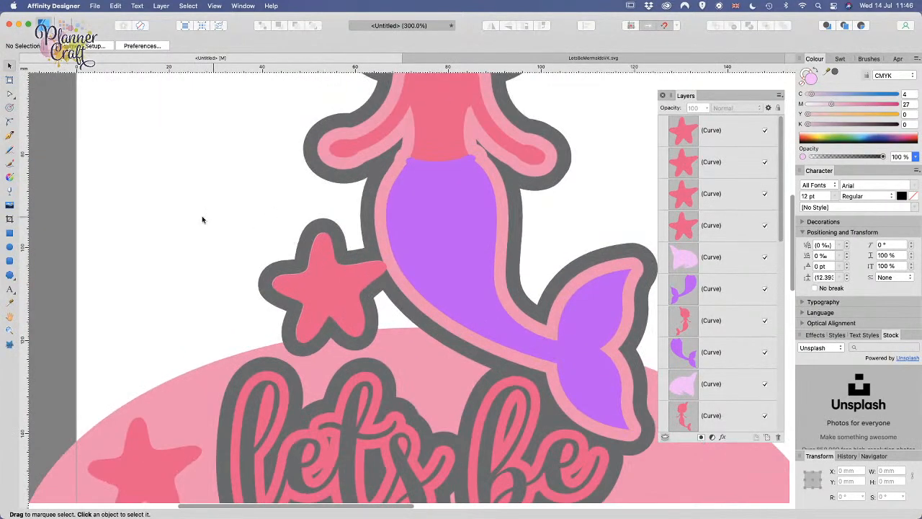
left_click(9, 245)
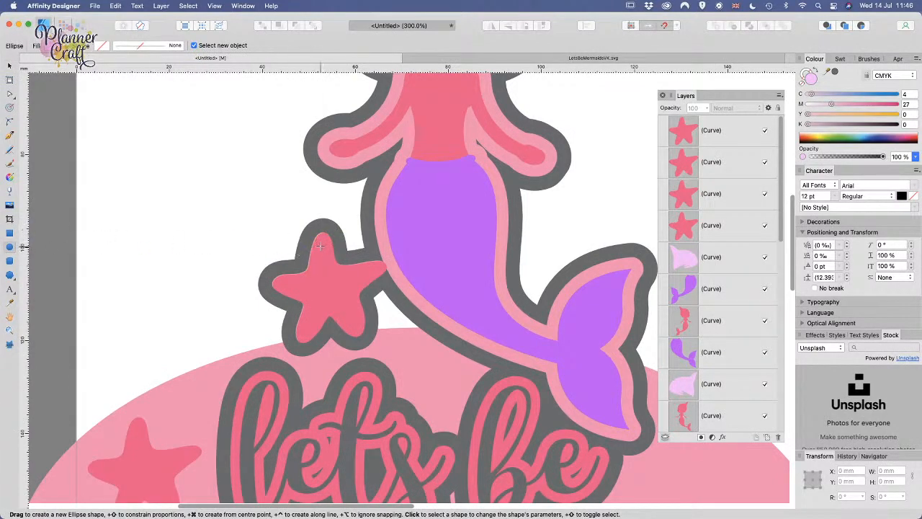
mouse_move(321, 245)
left_mouse_down()
mouse_move(352, 279)
mouse_move(328, 250)
left_mouse_up()
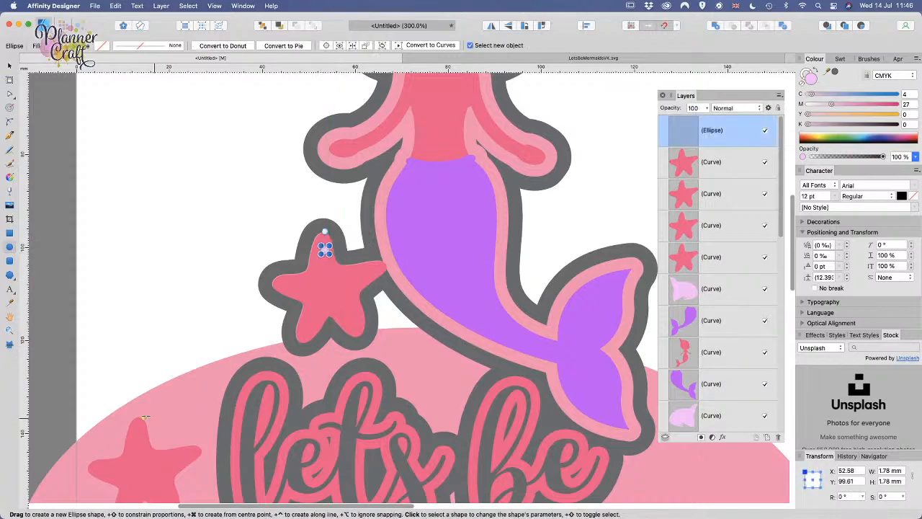
key("Left")
key("Left")
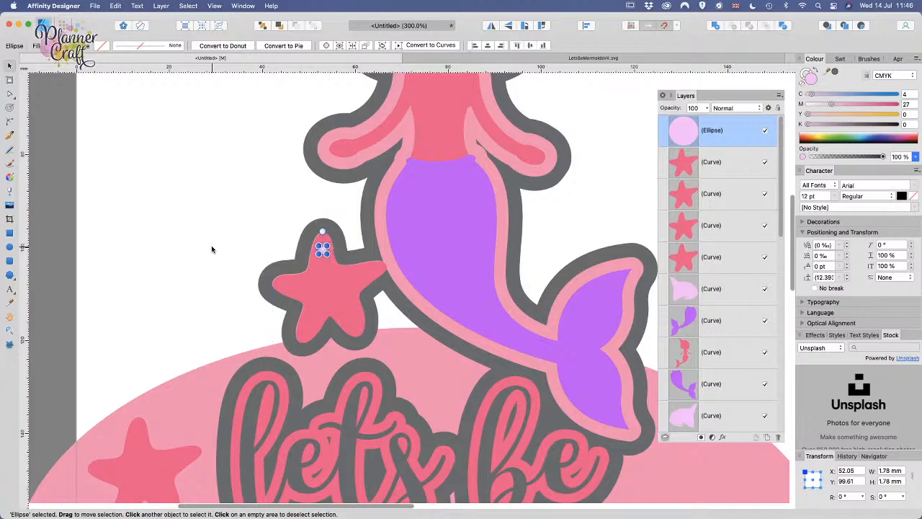
Step: Duplicate the small dot and place the copy in the starfish's left arm at about X 44.6, Y 107 mm
key("super+j")
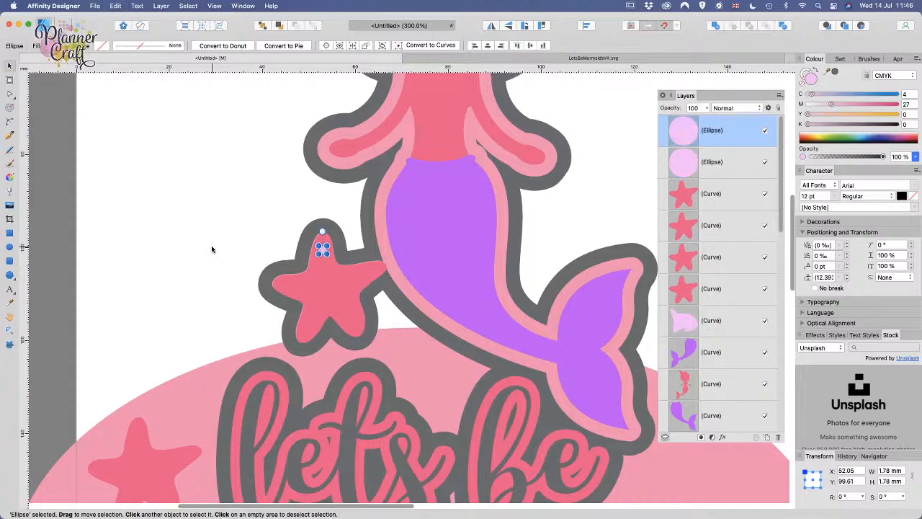
key("shift+Down")
key("shift+Down")
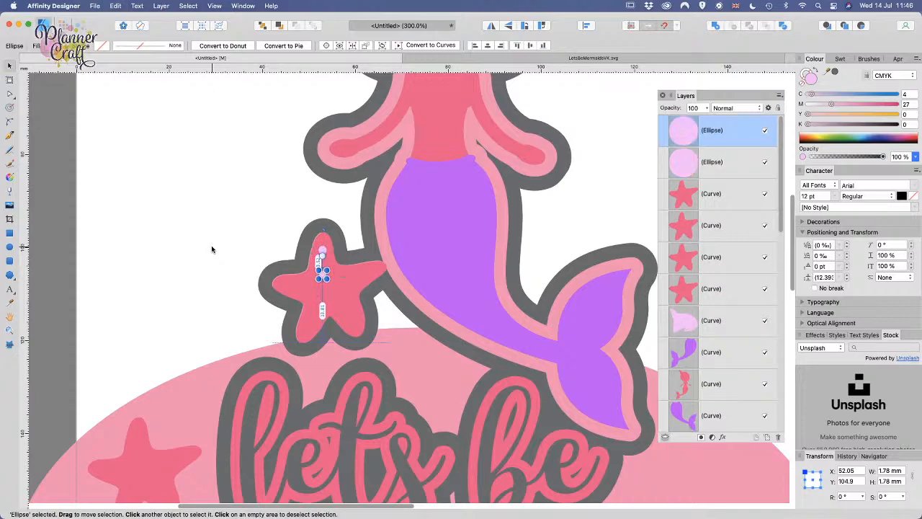
key("shift+Left")
key("shift+Left")
key("shift+Down")
key("Left")
key("Left")
key("Left")
key("Left")
key("Left")
key("Left")
key("Left")
key("Left")
key("Up")
key("Up")
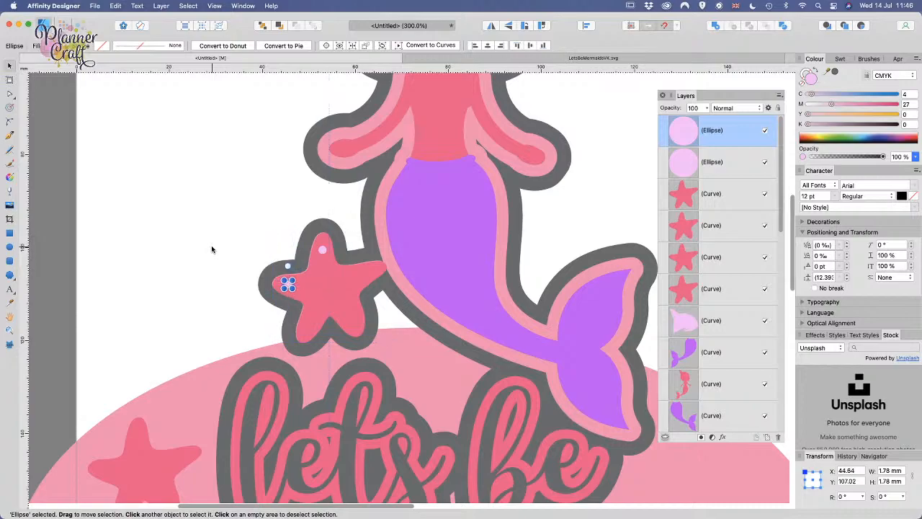
Step: Duplicate the left arm's dot and place the copy in the starfish's lower-left arm at about X 48.9, Y 116.5 mm
key("super+j")
key("shift+Right")
key("shift+Right")
key("shift+Right")
key("shift+Down")
key("shift+Down")
key("shift+Down")
key("shift+Left")
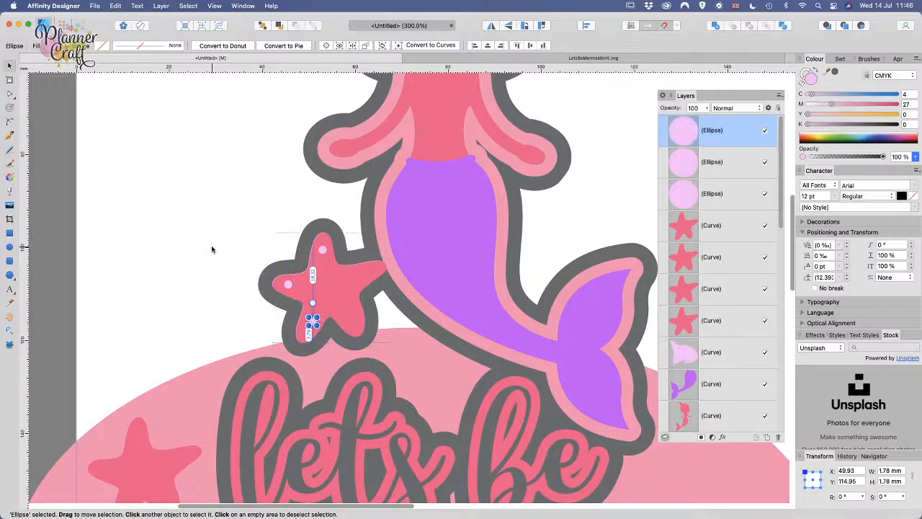
key("shift+Down")
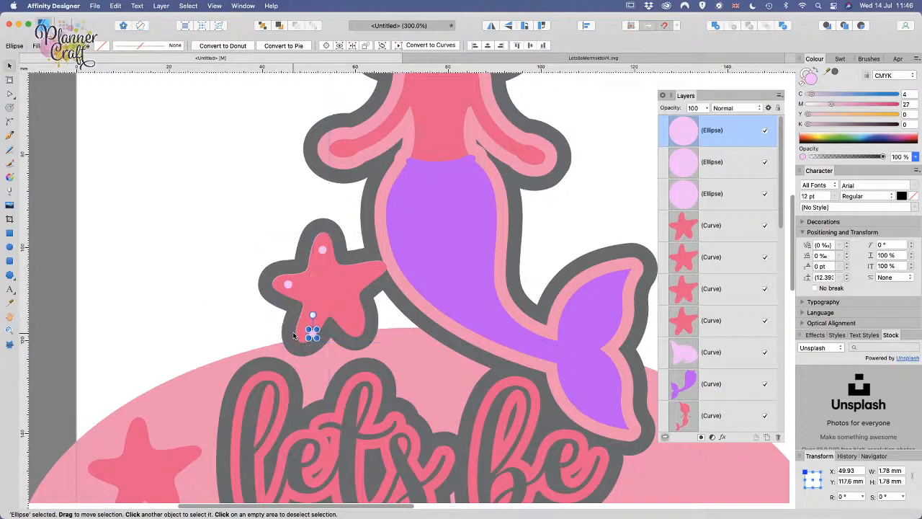
left_click_drag(310, 336, 308, 335)
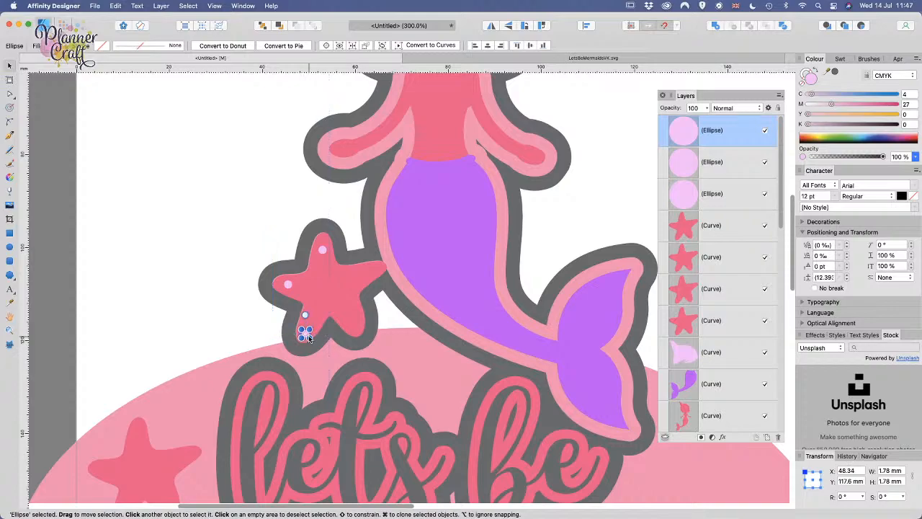
left_click_drag(308, 335, 306, 330)
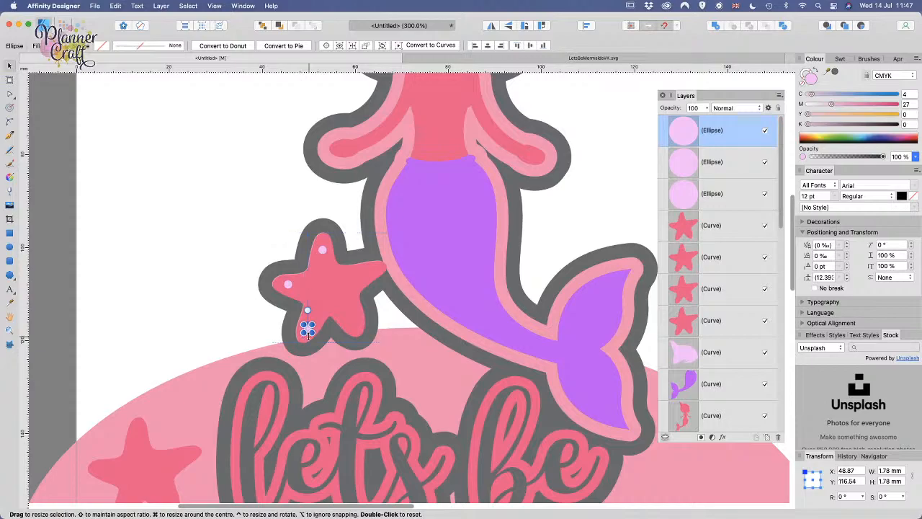
Step: Duplicate the lower-left arm's dot and place the copy in the lower-right arm at about X 58.7, Y 115.2 mm
key("super+j")
key("Right")
key("Right")
key("Right")
key("Right")
key("Right")
key("Right")
key("Right")
key("Right")
key("Right")
key("Right")
key("Right")
key("Right")
key("Right")
key("Right")
key("Right")
key("Right")
key("Right")
key("Right")
key("Right")
key("Right")
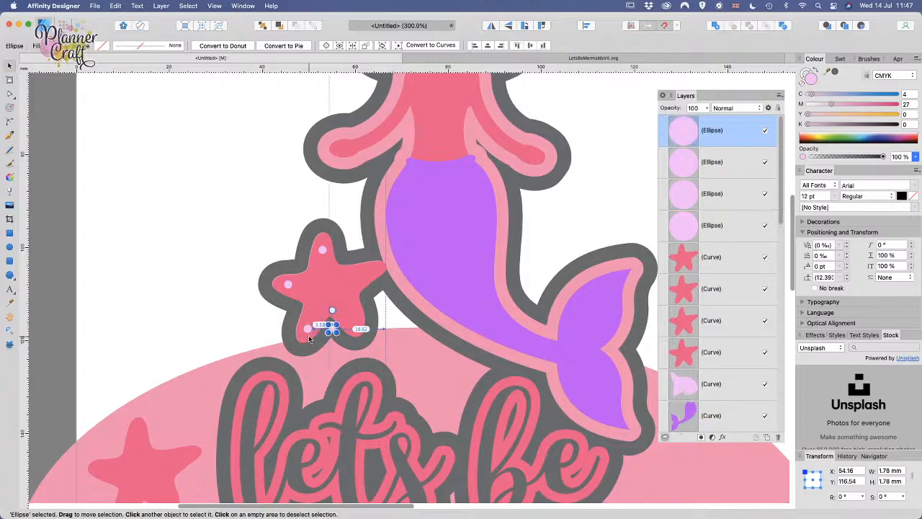
key("Left")
key("Left")
key("Up")
key("Up")
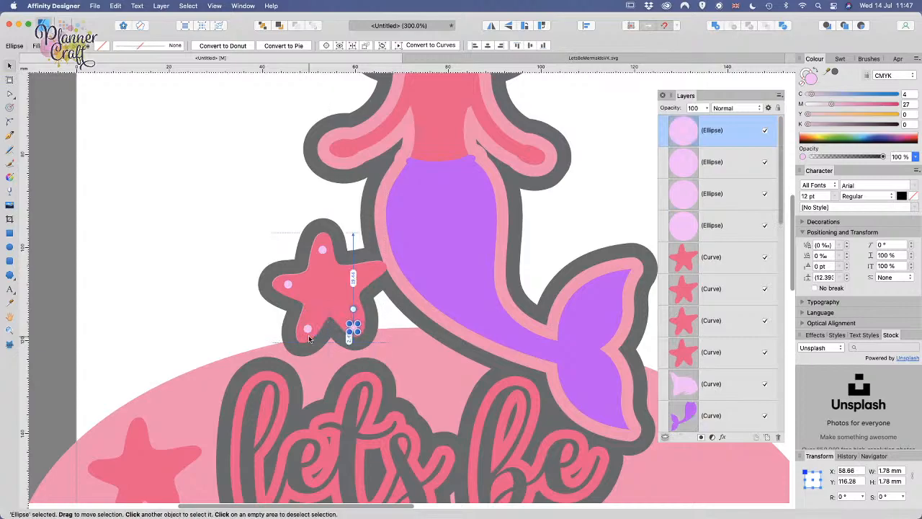
key("Up")
key("Up")
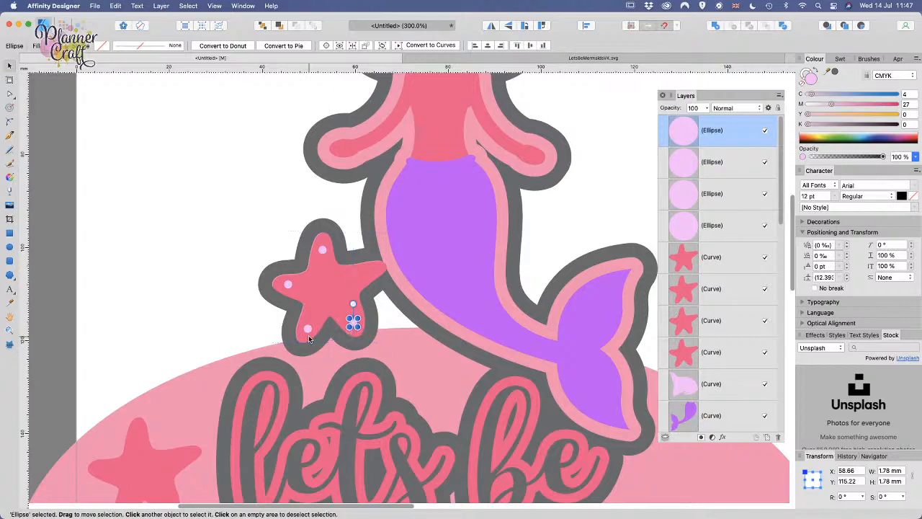
Step: Duplicate the lower-right arm's dot and place the copy in the starfish's right arm at about X 61.3, Y 104.6 mm
key("super+j")
key("shift+Up")
key("shift+Up")
key("shift+Up")
key("shift+Up")
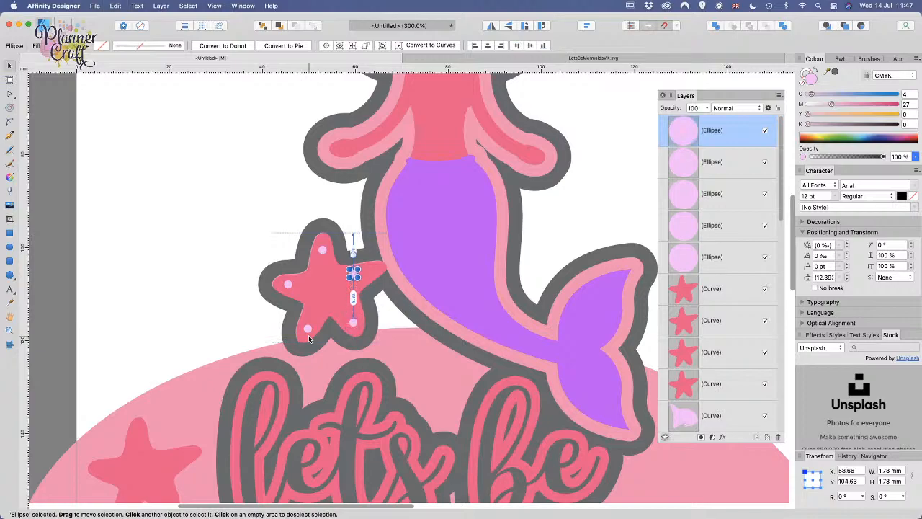
key("Down")
key("Down")
key("shift+Right")
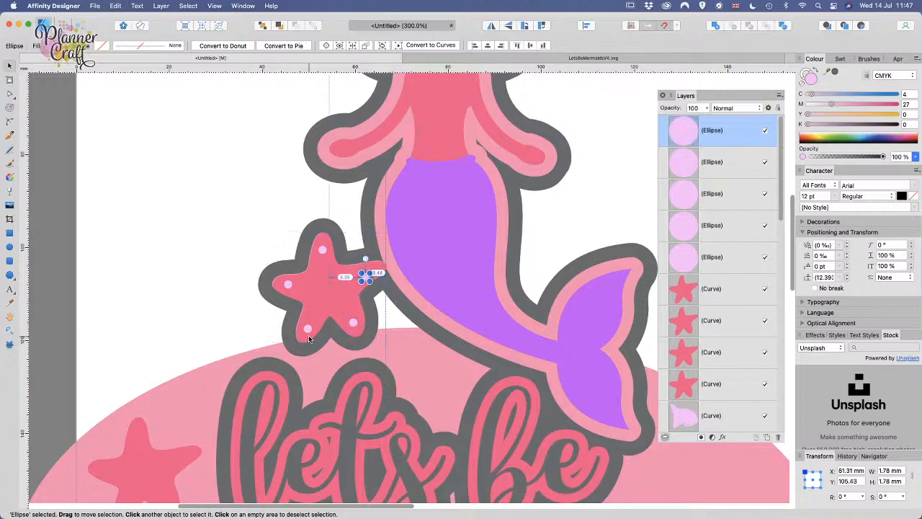
key("Up")
key("Up")
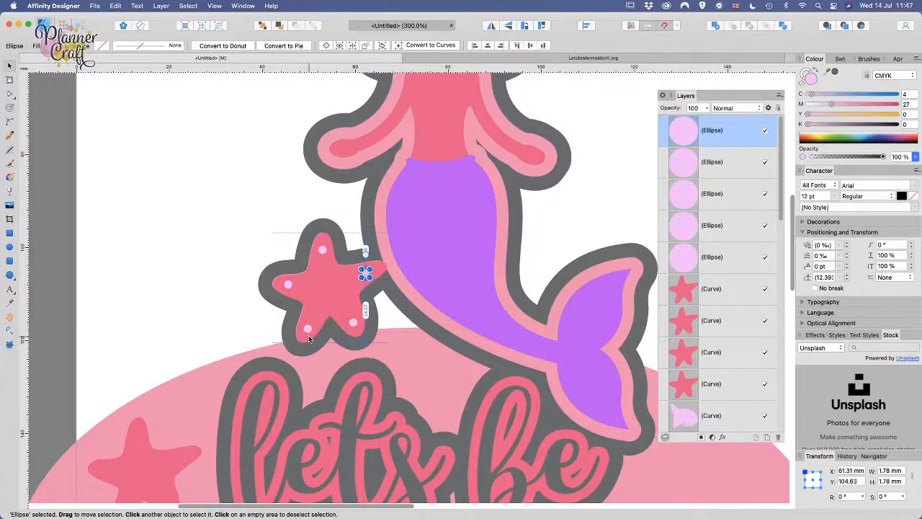
Step: Duplicate the top arm's dot, place the copy just below it and enlarge it to about 2.8 mm wide
left_click(322, 252)
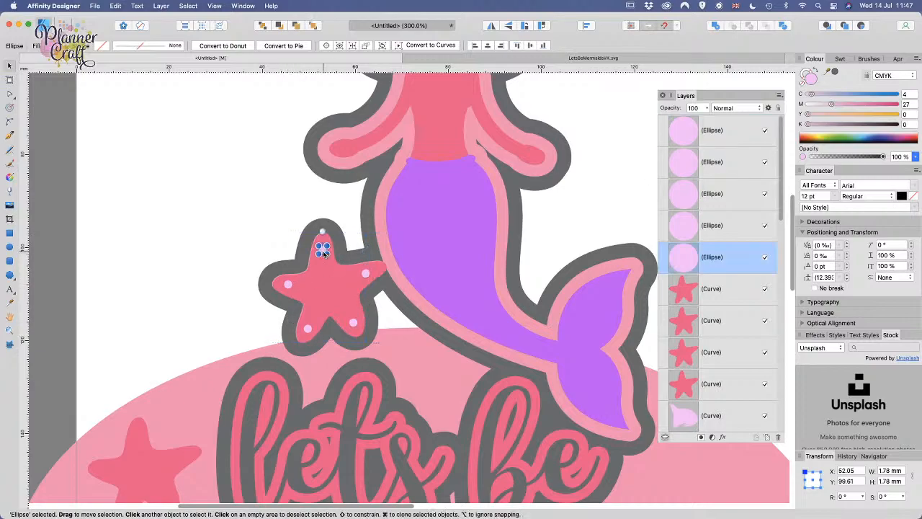
key("super+j")
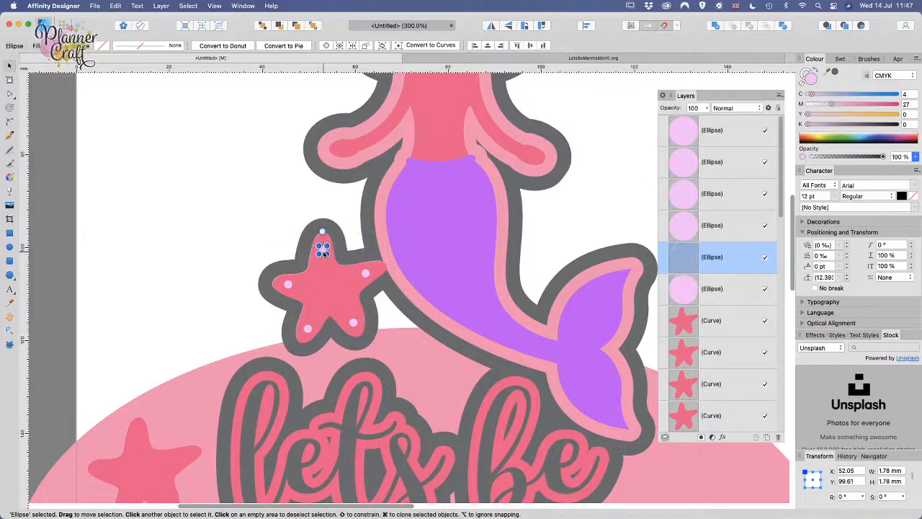
left_click_drag(324, 252, 324, 262)
key("Down")
key("Down")
key("Down")
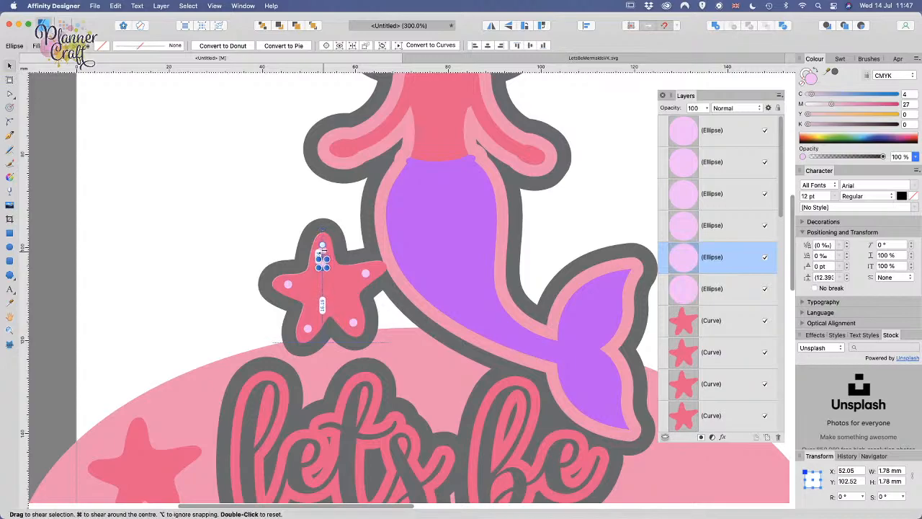
key("Down")
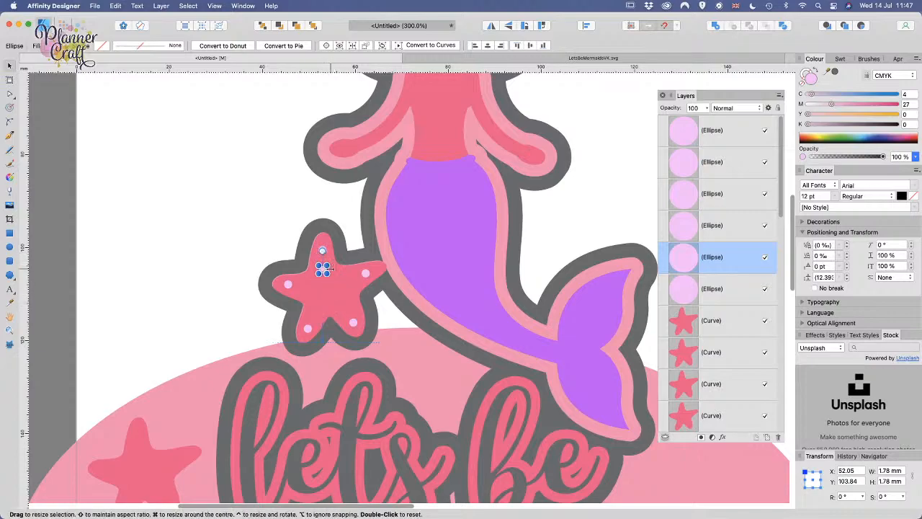
mouse_move(324, 272)
left_mouse_down()
mouse_move(386, 322)
mouse_move(360, 290)
mouse_move(388, 309)
mouse_move(342, 283)
mouse_move(371, 308)
mouse_move(332, 289)
mouse_move(353, 296)
mouse_move(328, 275)
left_mouse_up()
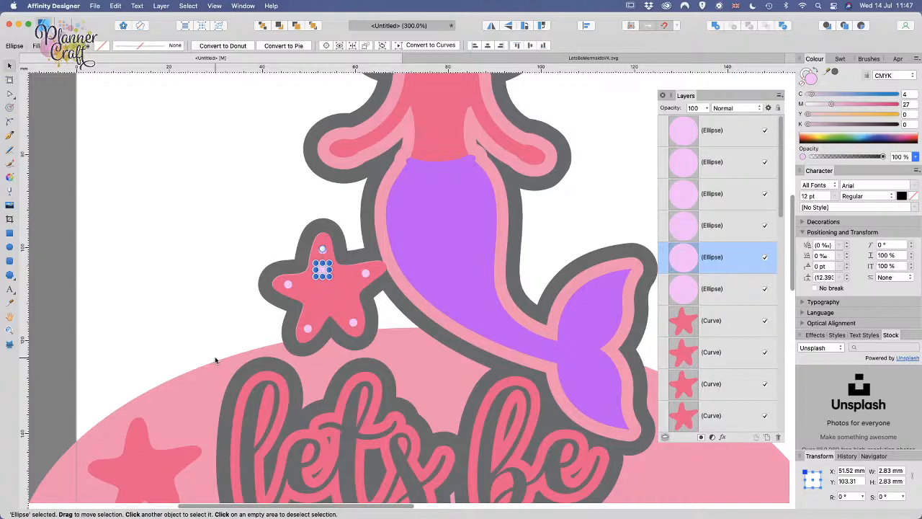
key("super+j")
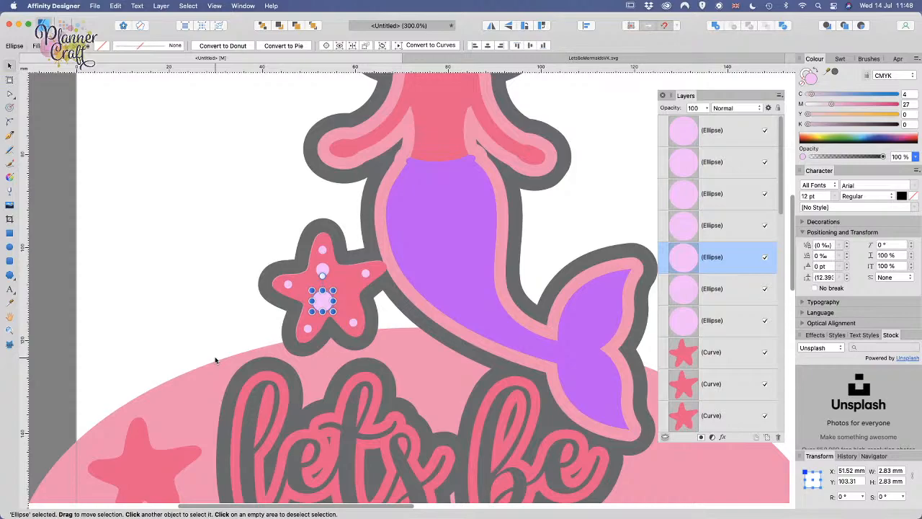
key("super+j")
key("super+j")
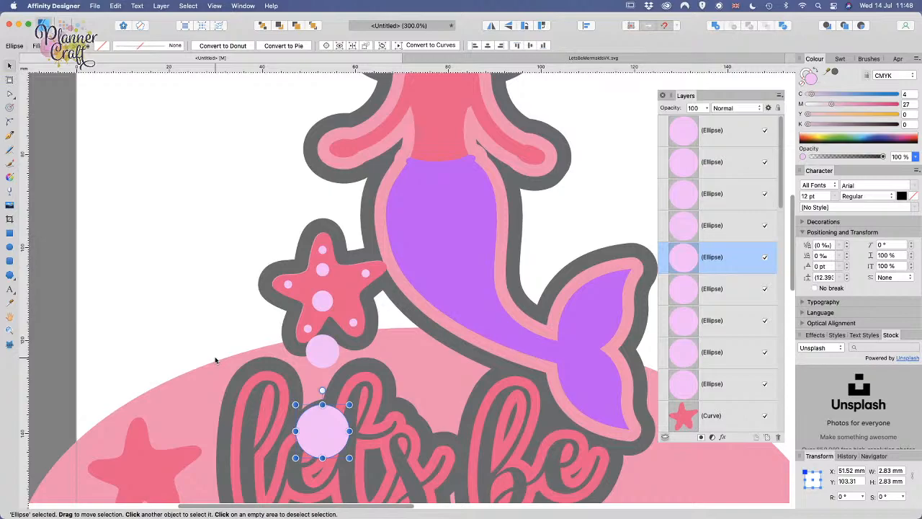
key("super+z")
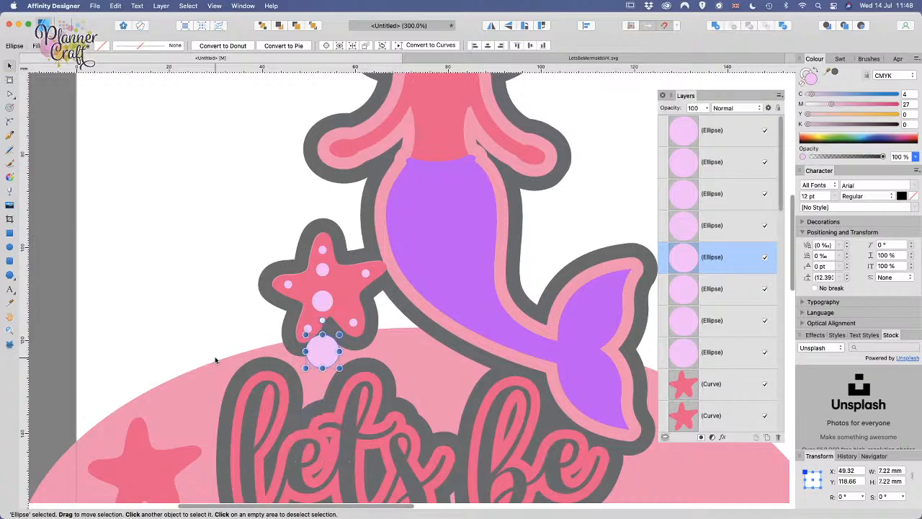
key("super+z")
key("super+z")
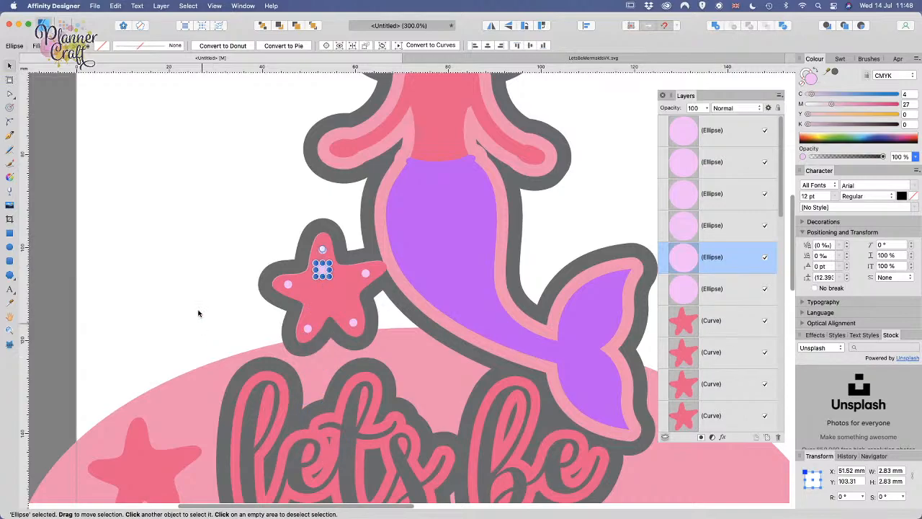
Step: Copy the larger dot to the inner end of the starfish's left, lower-left, lower-right and right arms
left_click(141, 304)
left_click(324, 271)
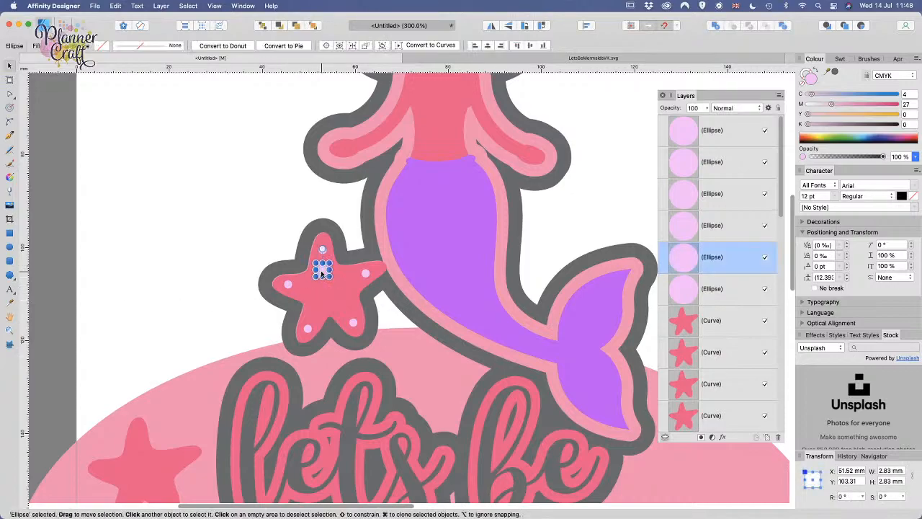
key("super+j")
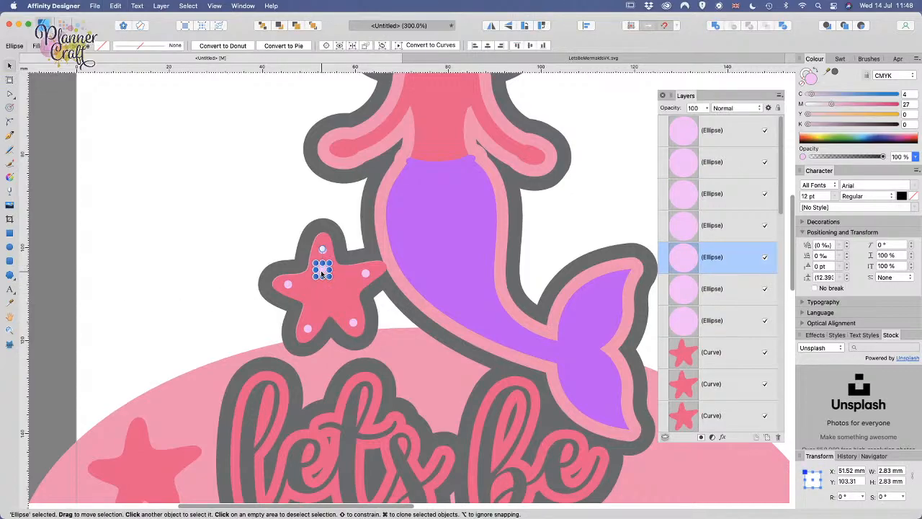
left_click_drag(316, 270, 306, 288)
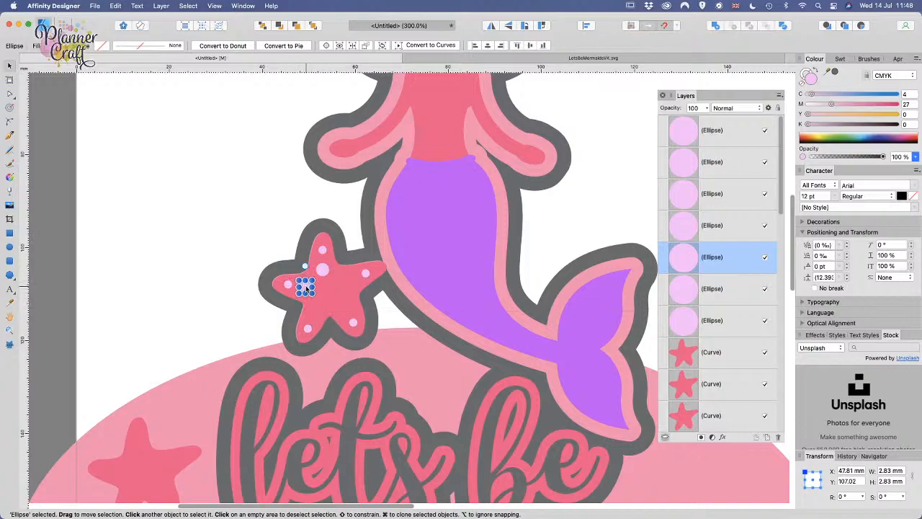
left_click_drag(330, 315, 350, 283)
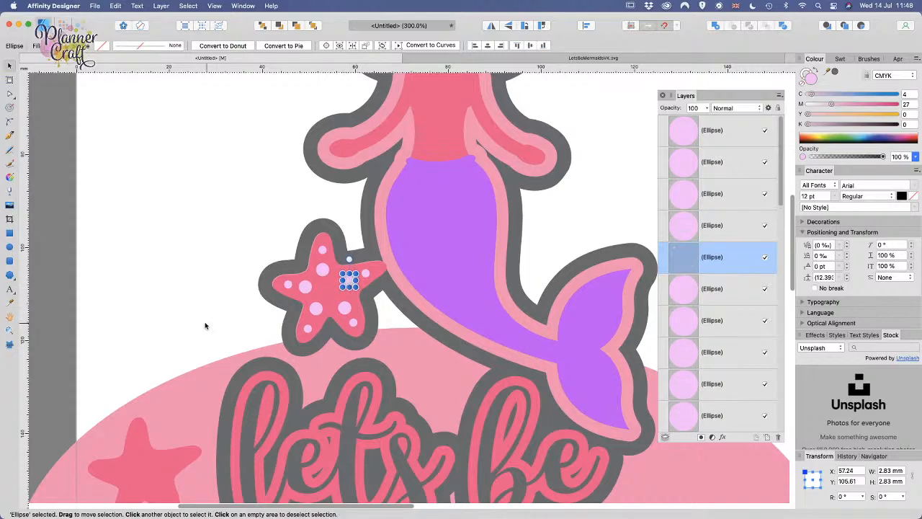
left_click(186, 317)
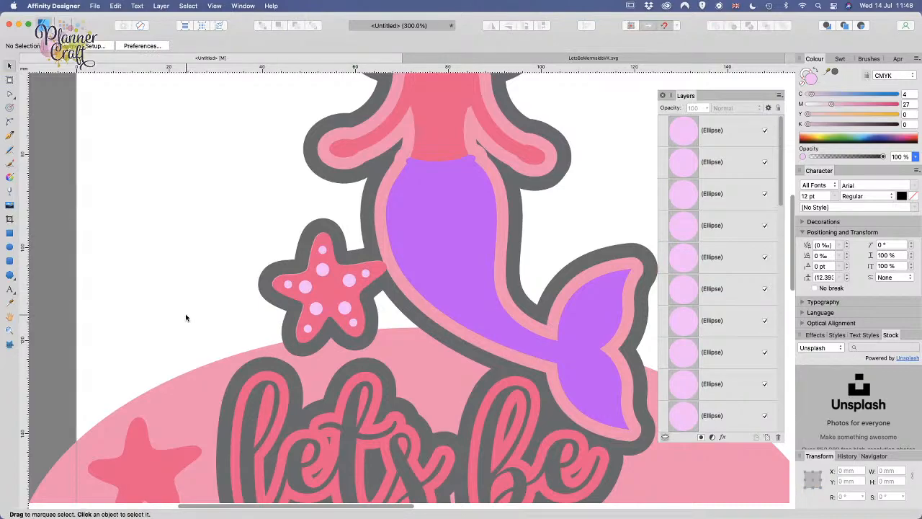
Step: Subtract all ten pale pink dots from the dark pink starfish beside the first mermaid, cutting them out as holes
left_click(723, 141)
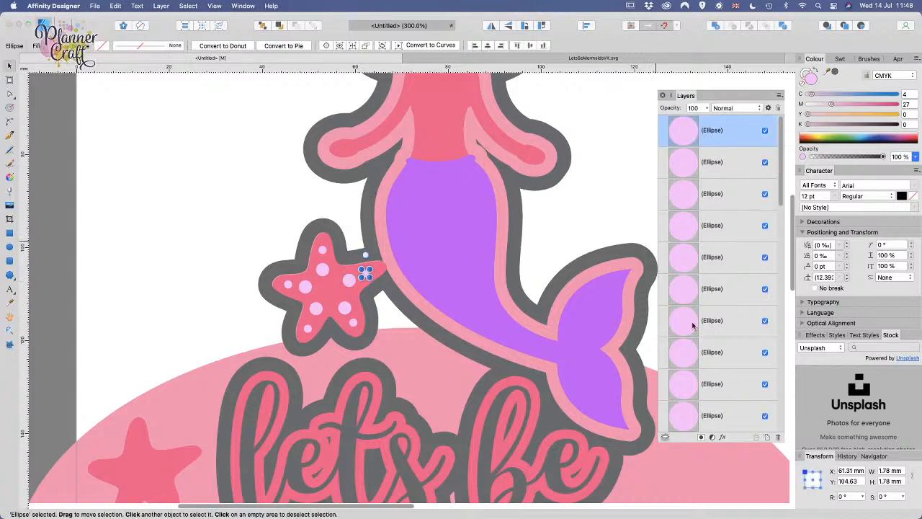
scroll(698, 366, "down", 5)
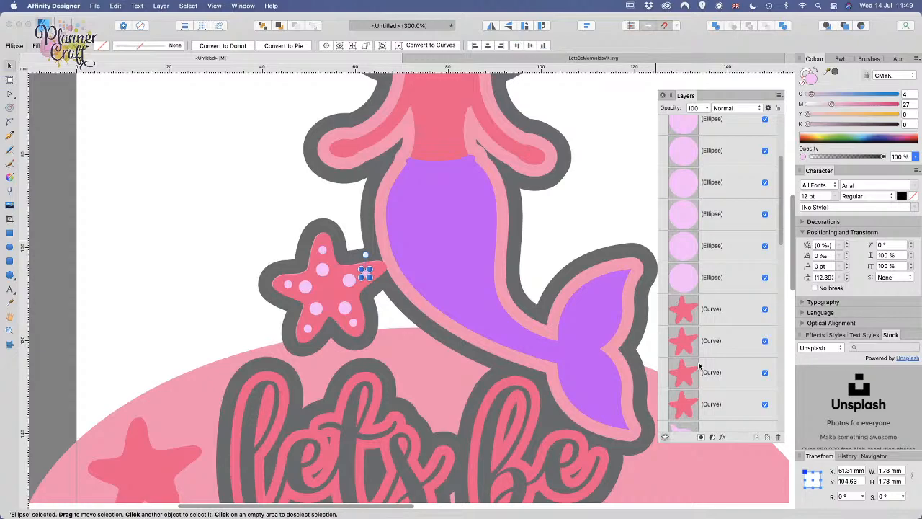
left_click(718, 311, "shift")
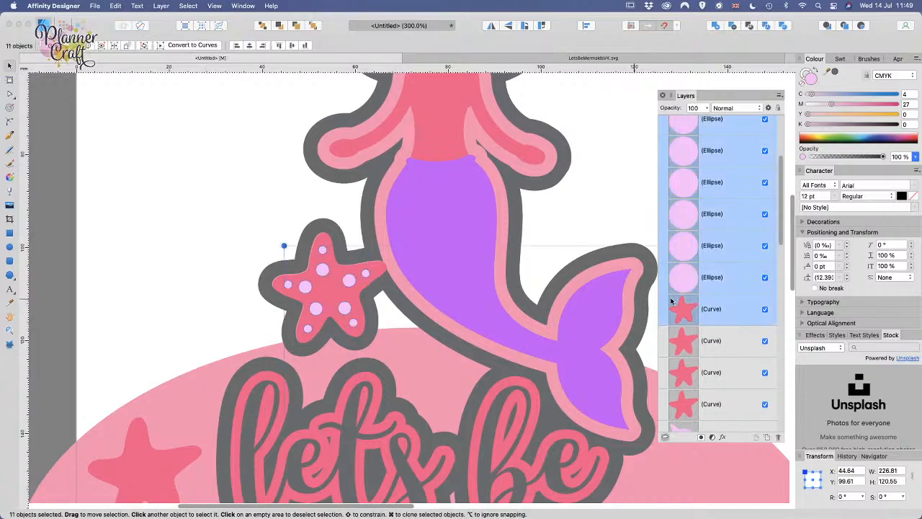
left_click(723, 288, "shift")
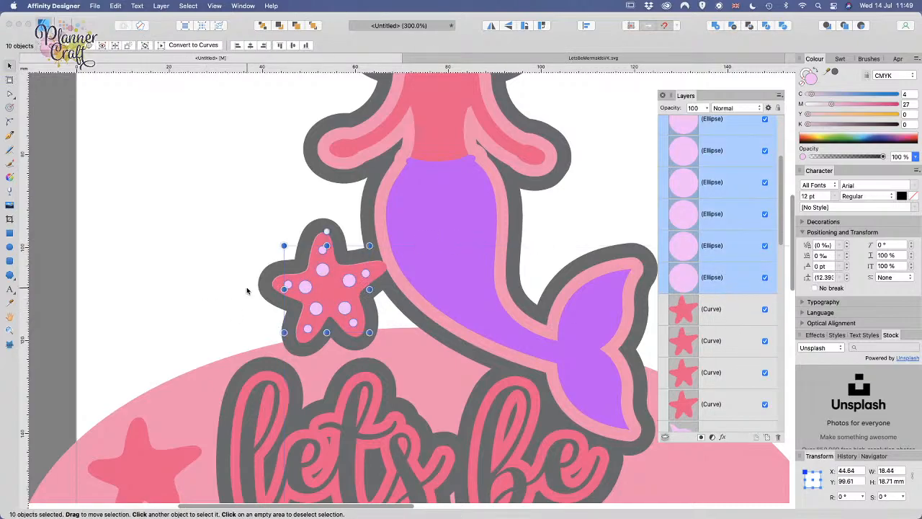
left_click(376, 271, "shift")
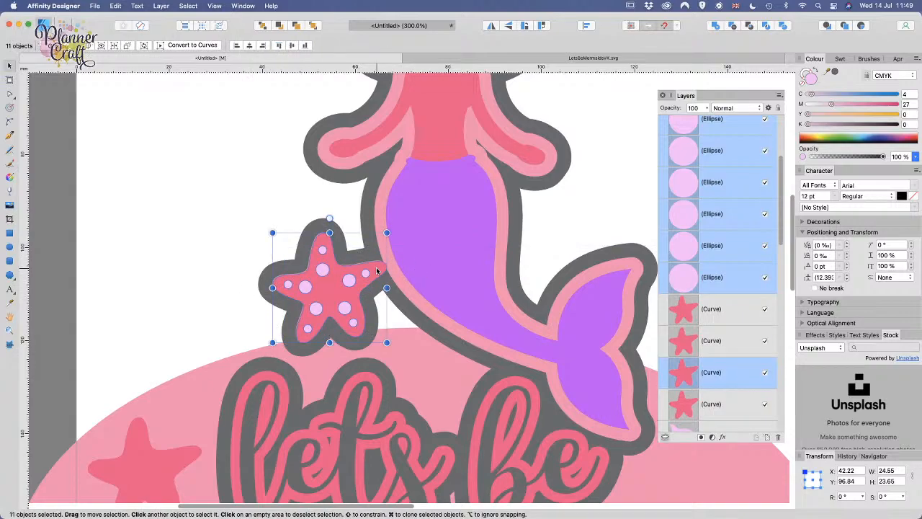
left_click(734, 26)
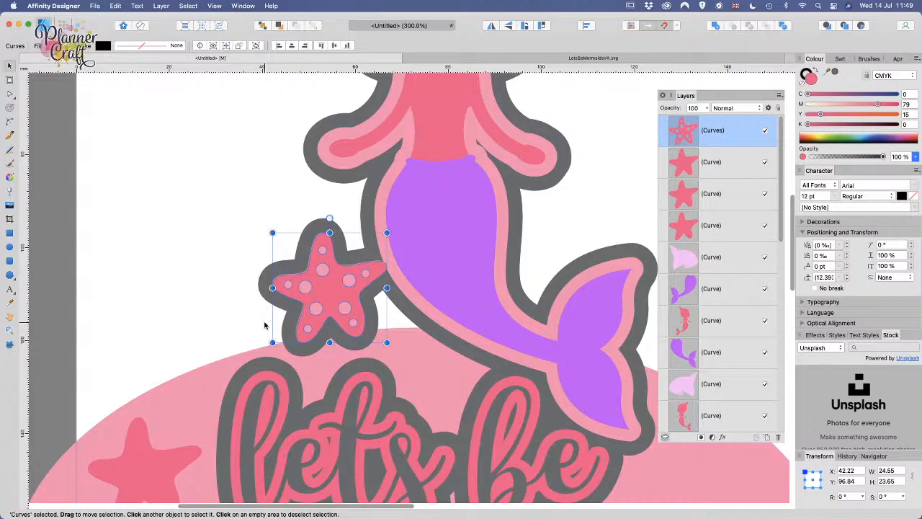
key("Up")
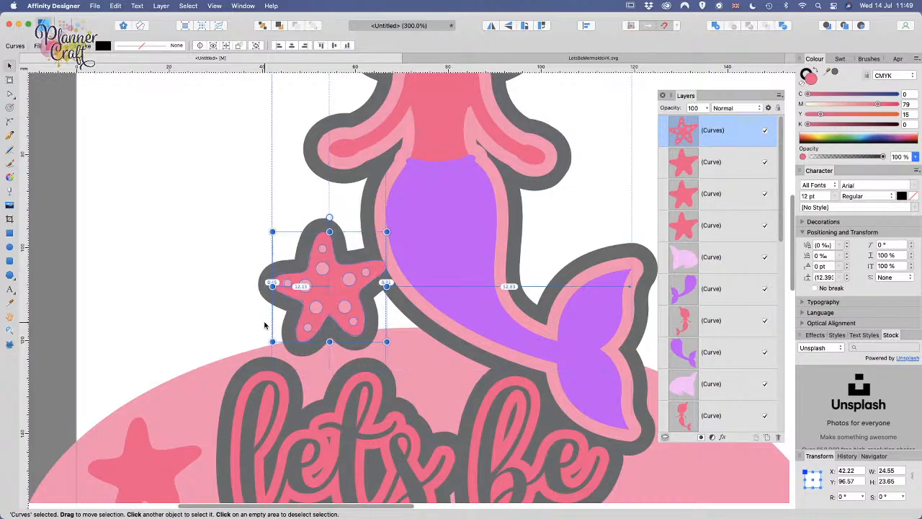
key("Down")
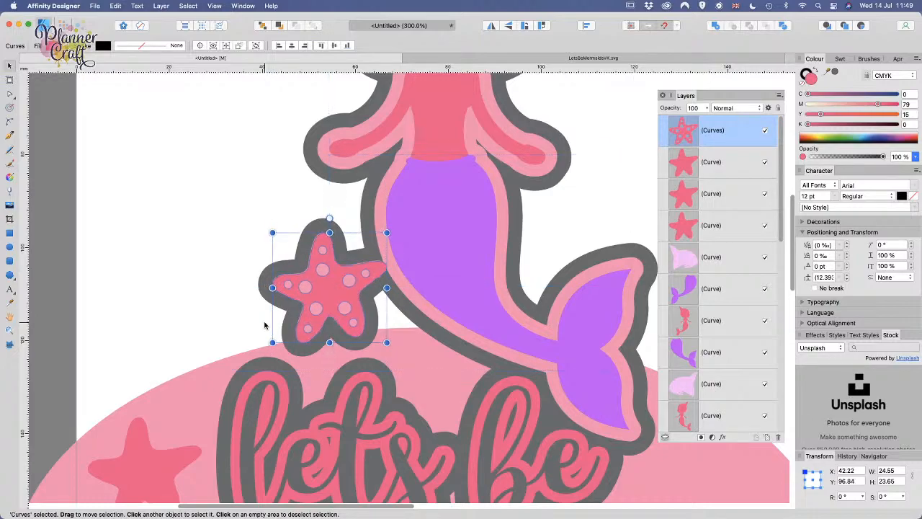
Step: Copy the perforated starfish onto the one beside the second mermaid, aligning it at about X 262.3, Y 95.1 mm
key("super+0")
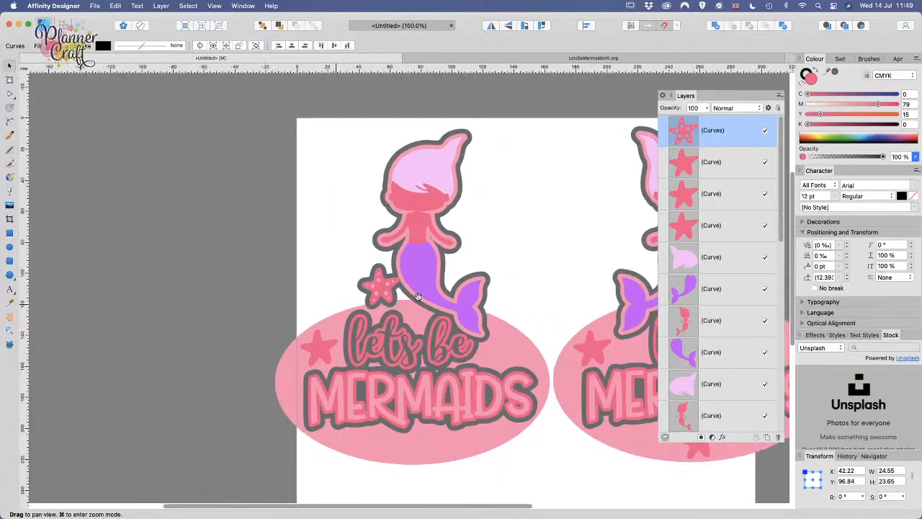
key("super+1")
left_click_drag(381, 317, 205, 295)
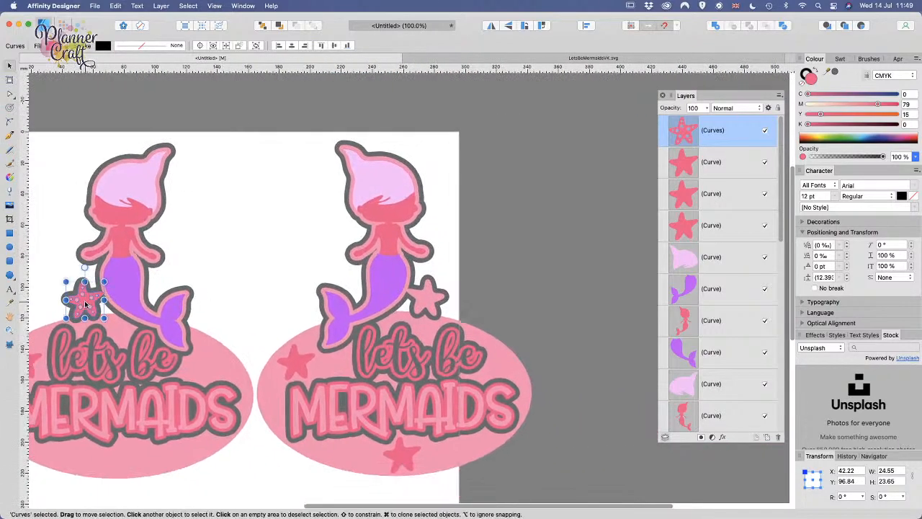
left_click_drag(85, 304, 427, 301)
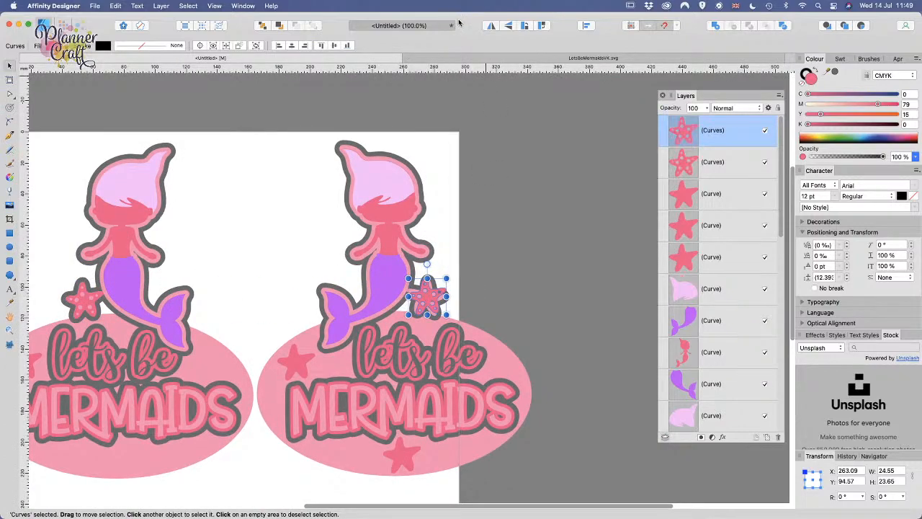
key("Left")
key("Left")
key("Left")
key("Down")
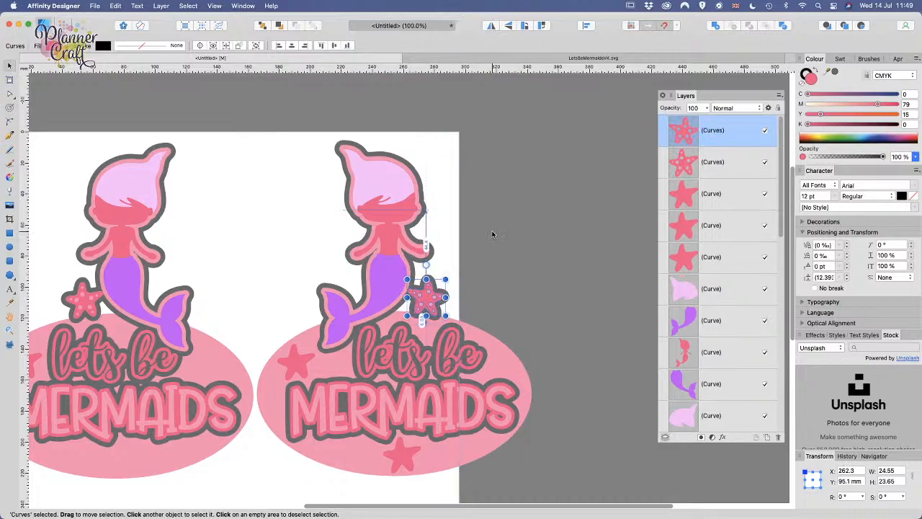
left_click(280, 288)
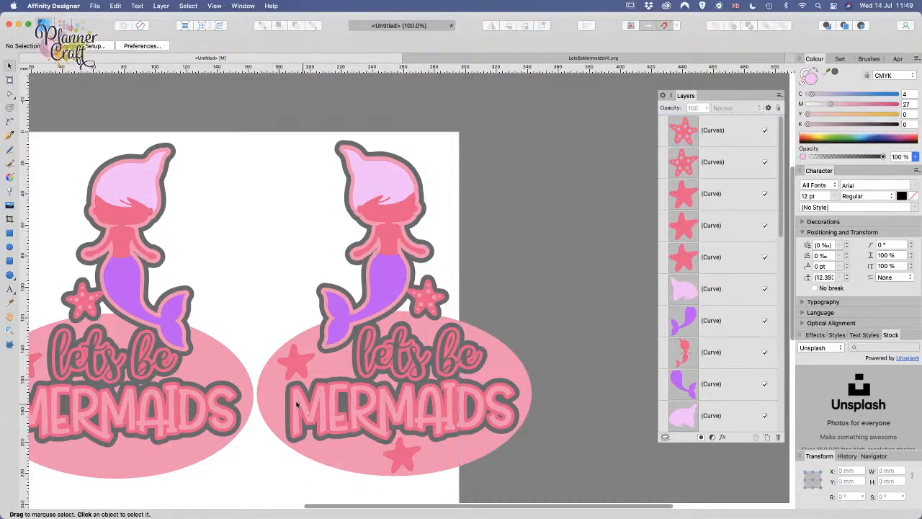
Step: Start saving the document and create a folder named "Mermaid cake topper" on the Desktop
scroll(302, 404, "left", 5)
scroll(303, 403, "down", 3)
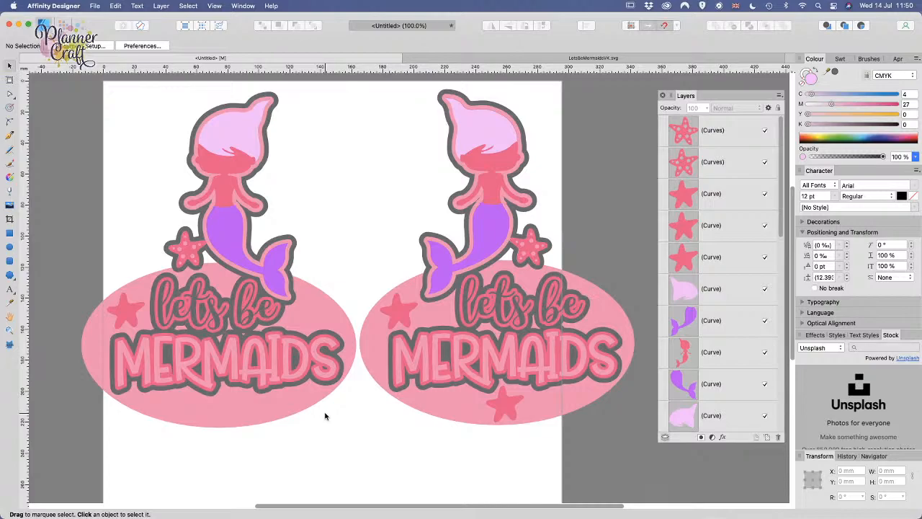
key("super+s")
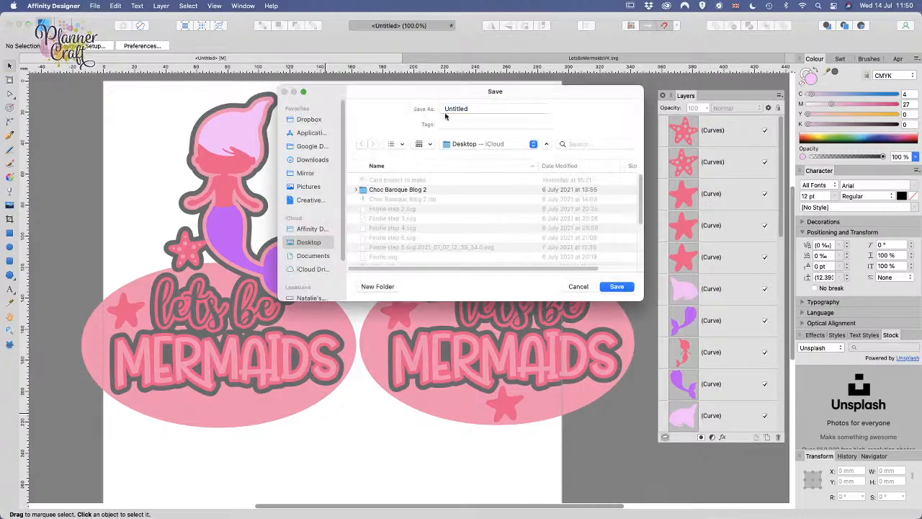
left_click(370, 287)
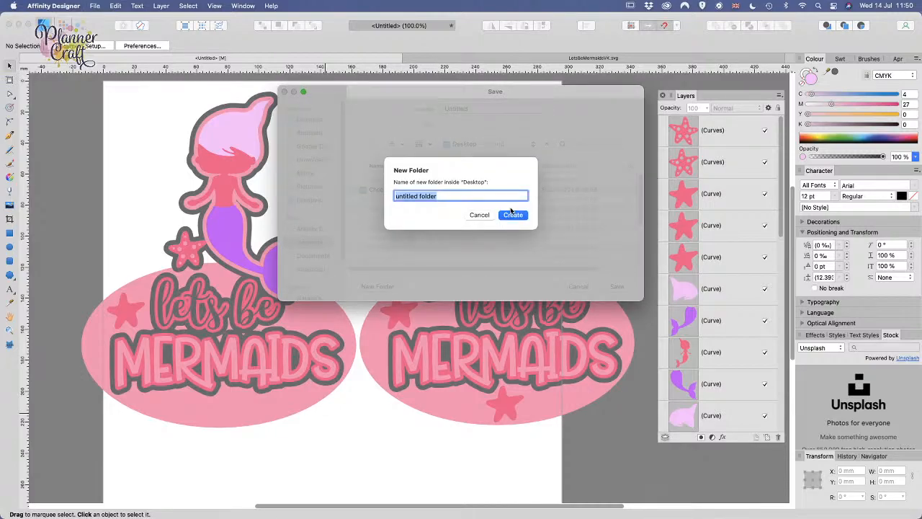
type("Mermaid cake topper")
left_click(510, 210)
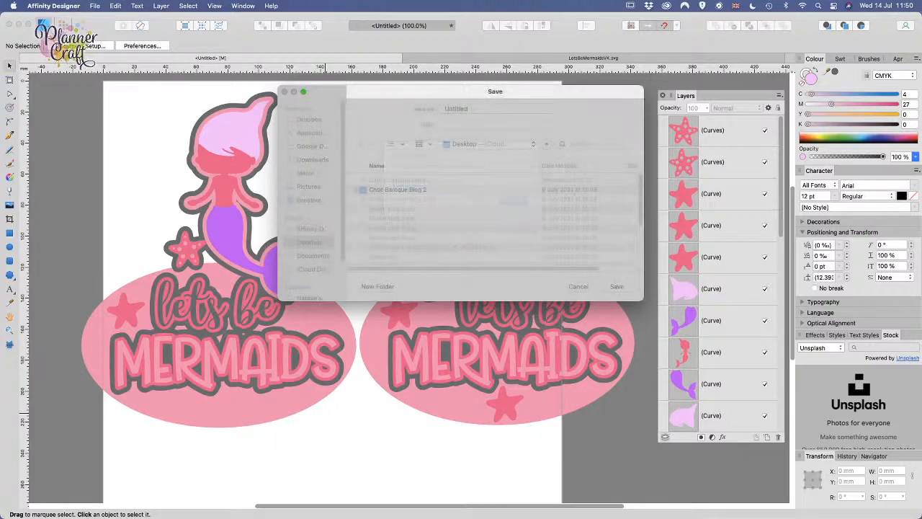
Step: Save the document as "Mermaid Cake Topper" in the new folder
left_click(472, 108)
type("Mermai")
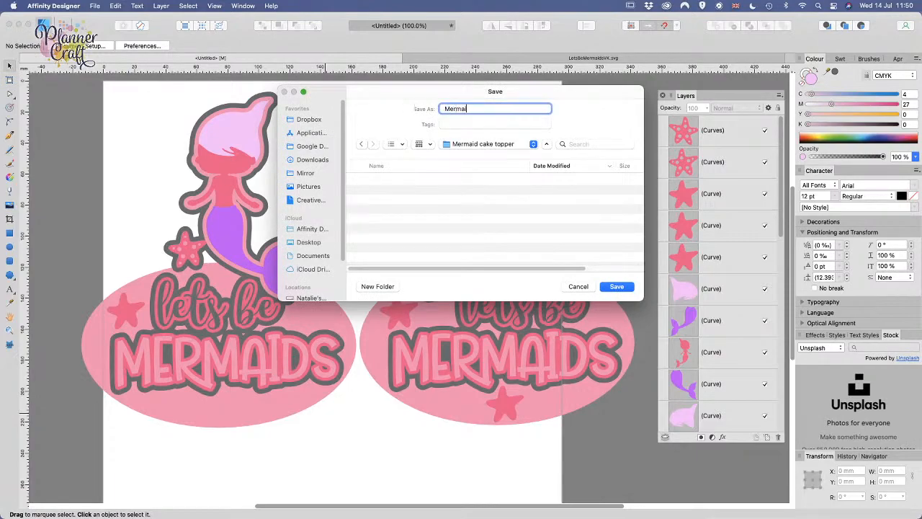
type("d Cake Topper")
left_click(614, 287)
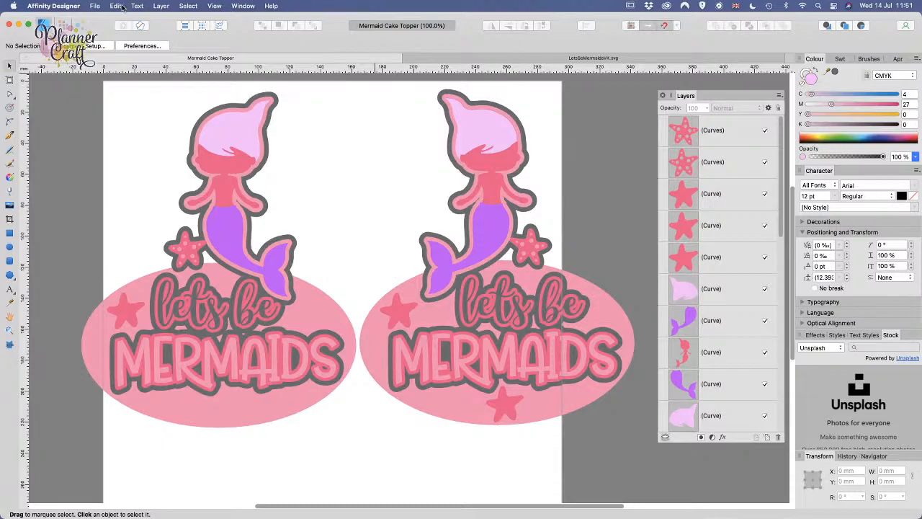
Step: Open the document's SVG export settings and review the ScanNCut preset's additional options and preset management choices
left_click(93, 7)
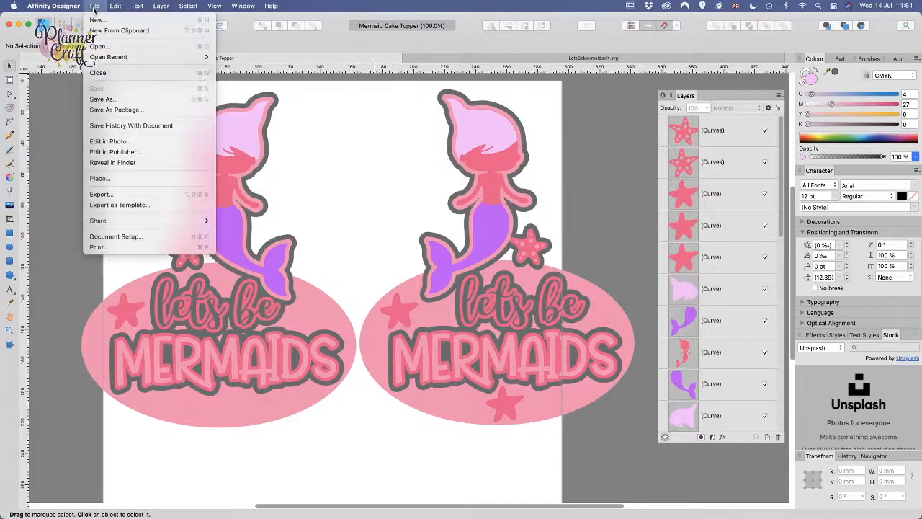
left_click(101, 194)
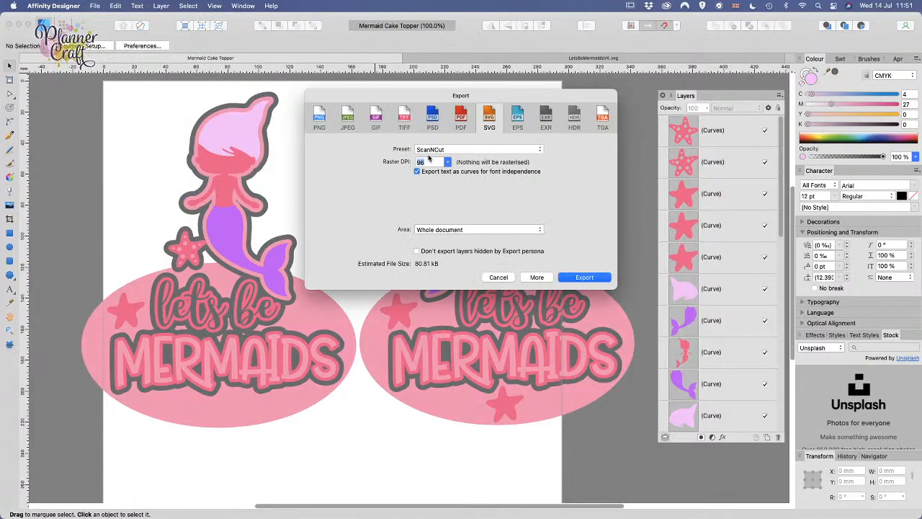
left_click(533, 278)
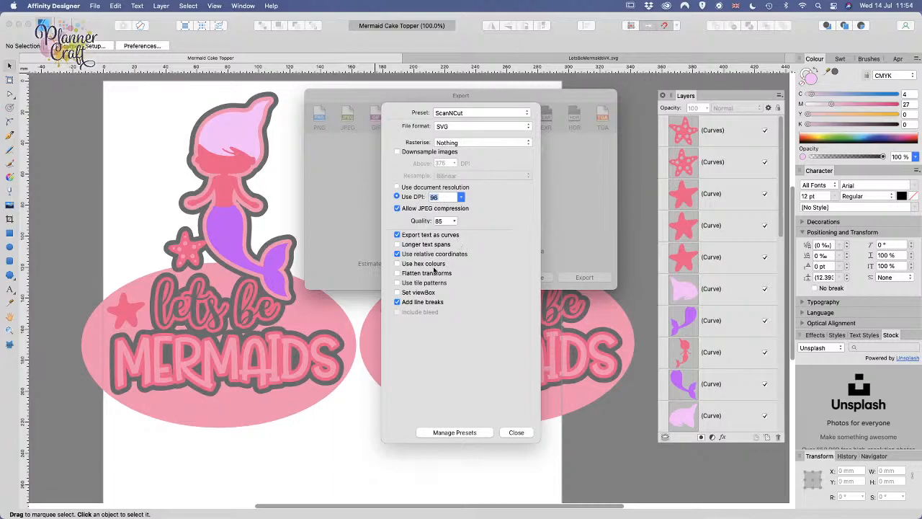
left_click(474, 433)
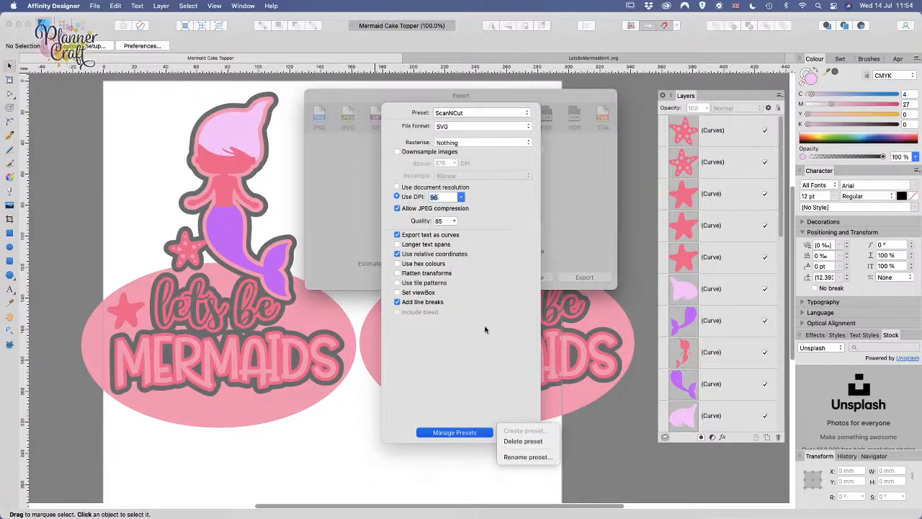
left_click(502, 357)
left_click(522, 432)
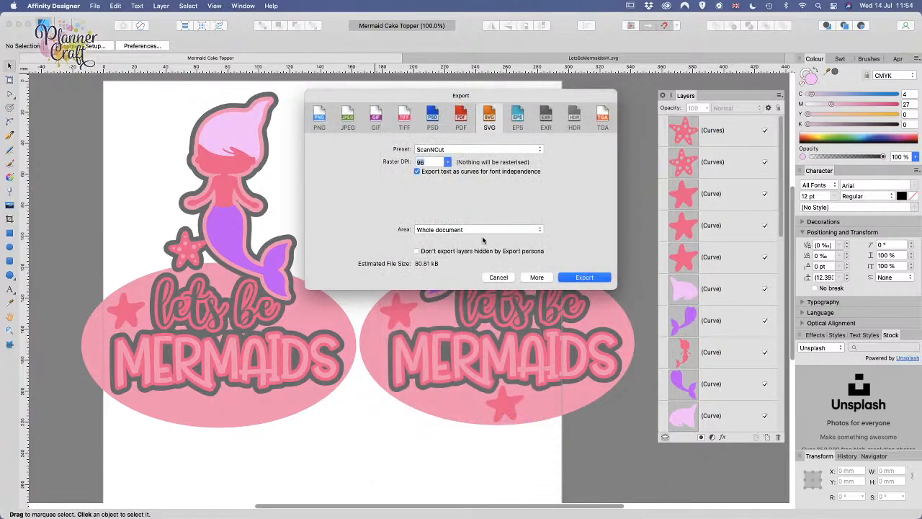
Step: Export the whole document as an SVG named "Mermaid Cake Topper" into the "Mermaid cake topper" folder
left_click(598, 279)
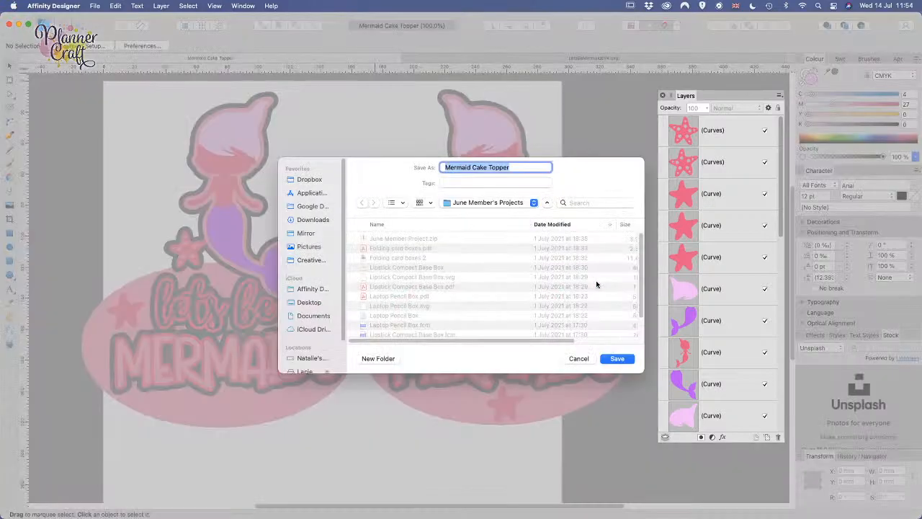
left_click(525, 204)
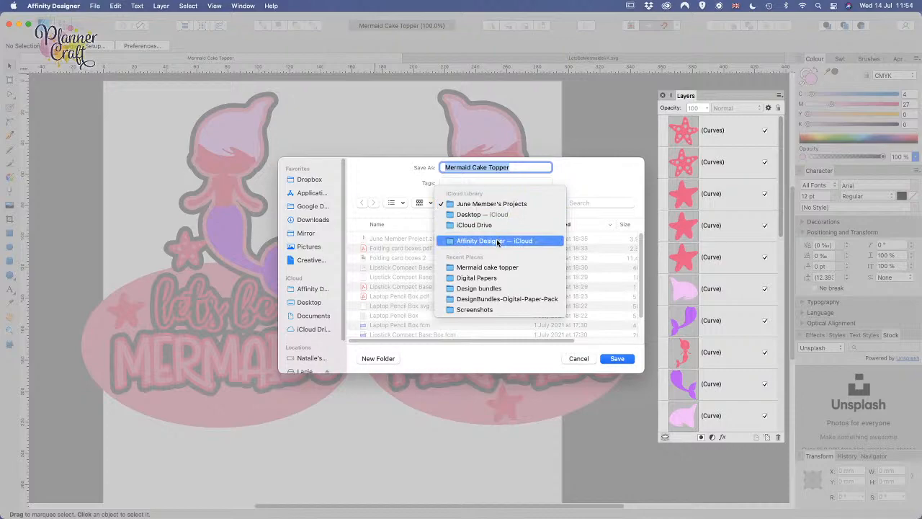
left_click(497, 267)
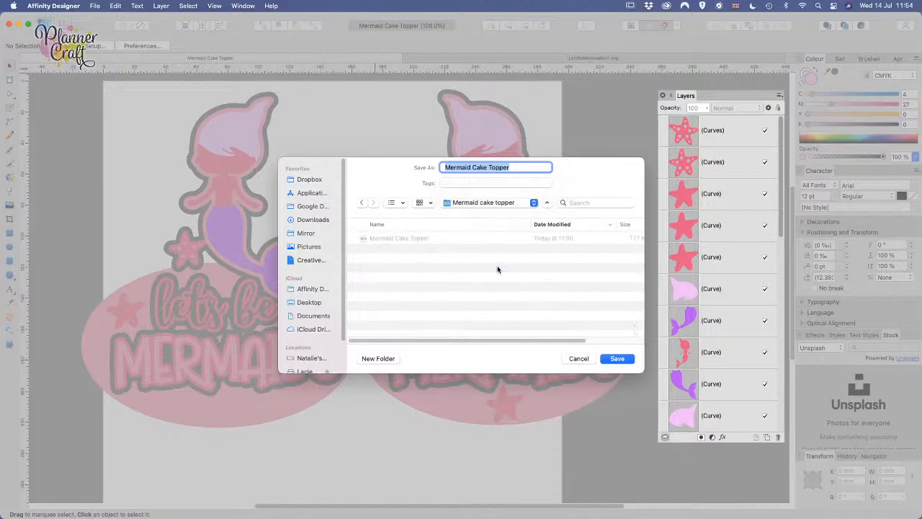
left_click(455, 292)
left_click(616, 359)
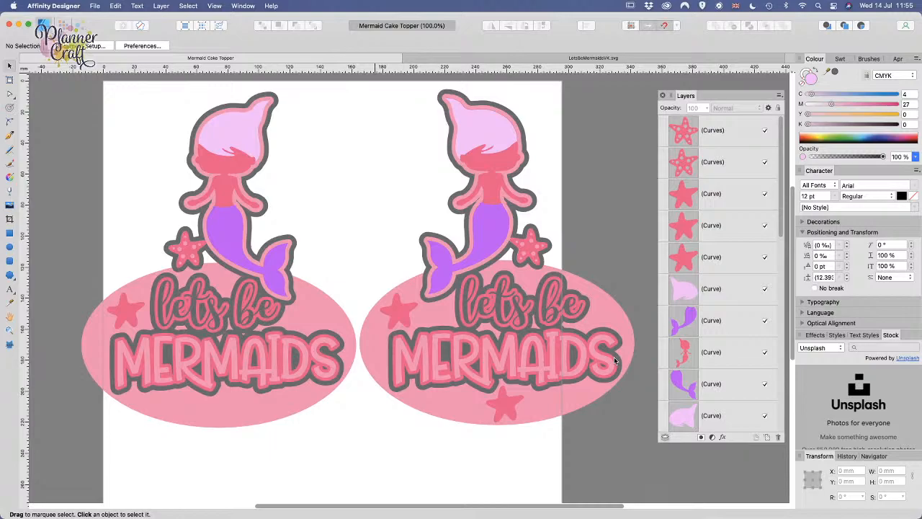
scroll(500, 378, "down", 4)
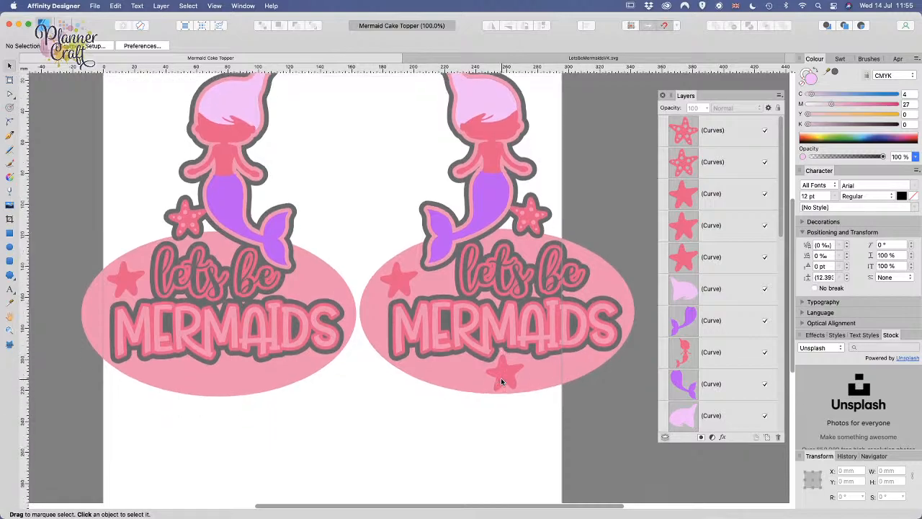